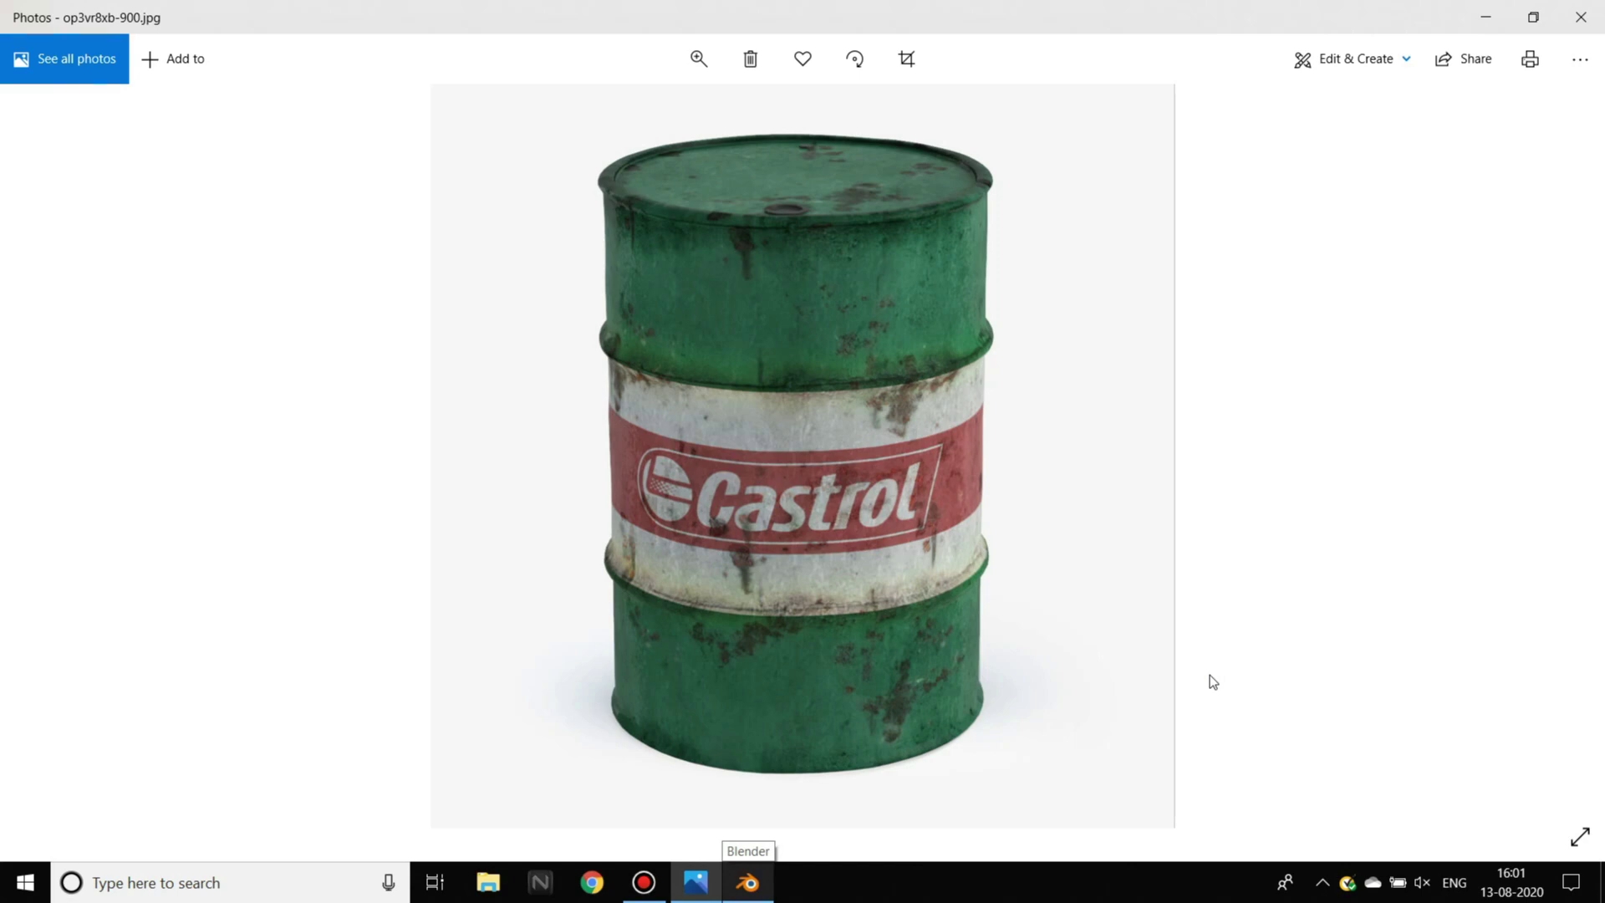
- Switch from the barrel reference photo to Blender and delete the default cube, camera and light
left_click(747, 882)
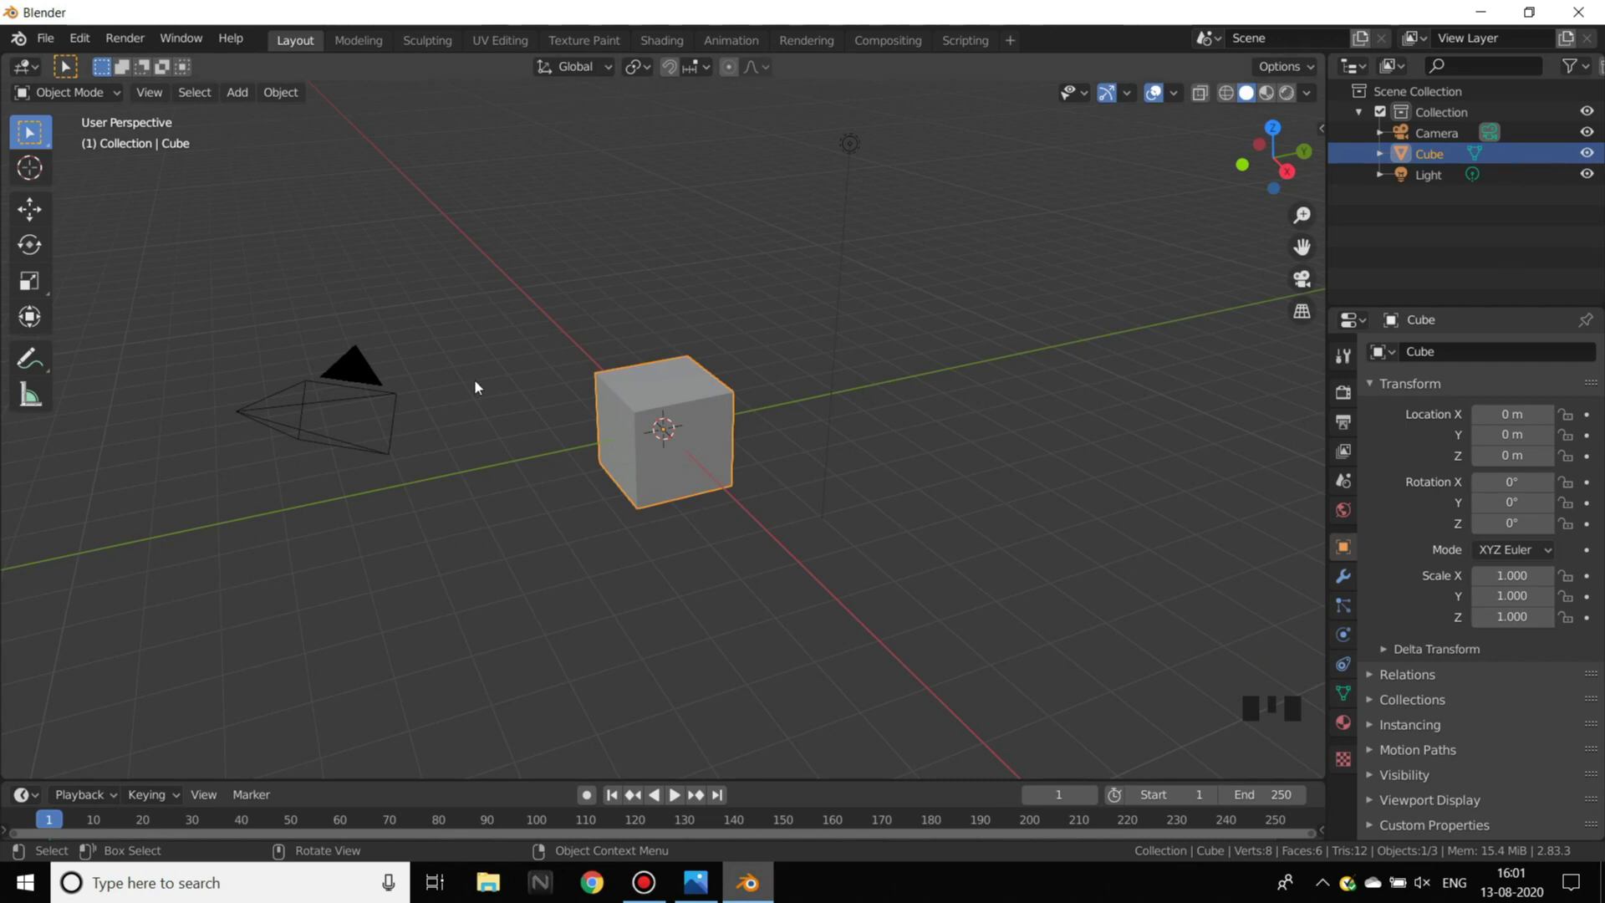
key("alt+Tab")
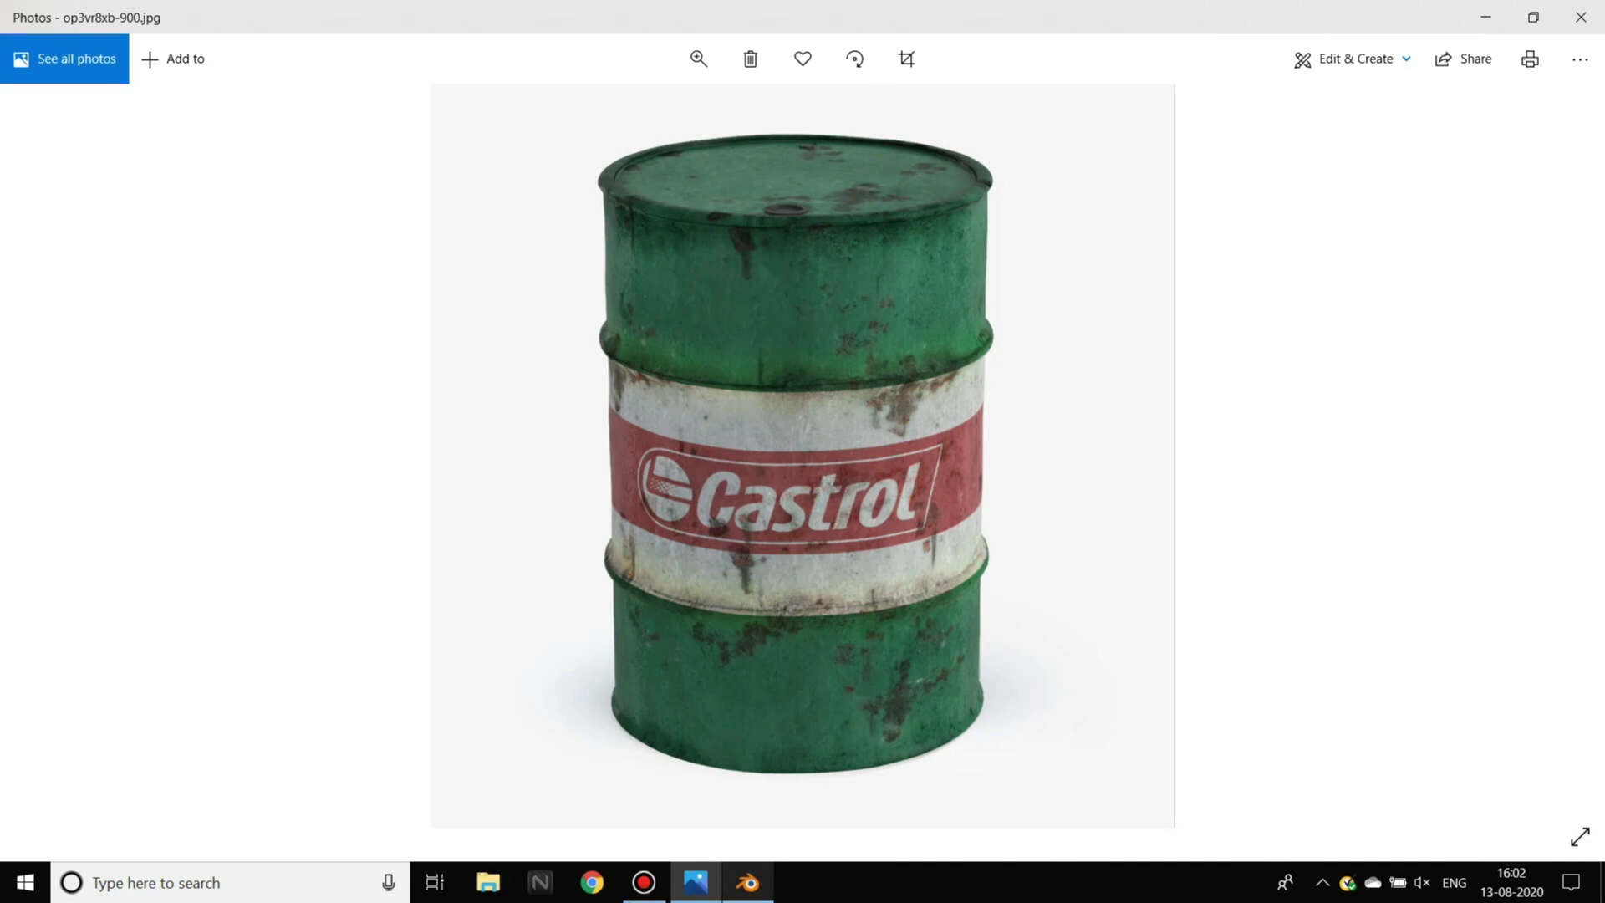
left_click(749, 884)
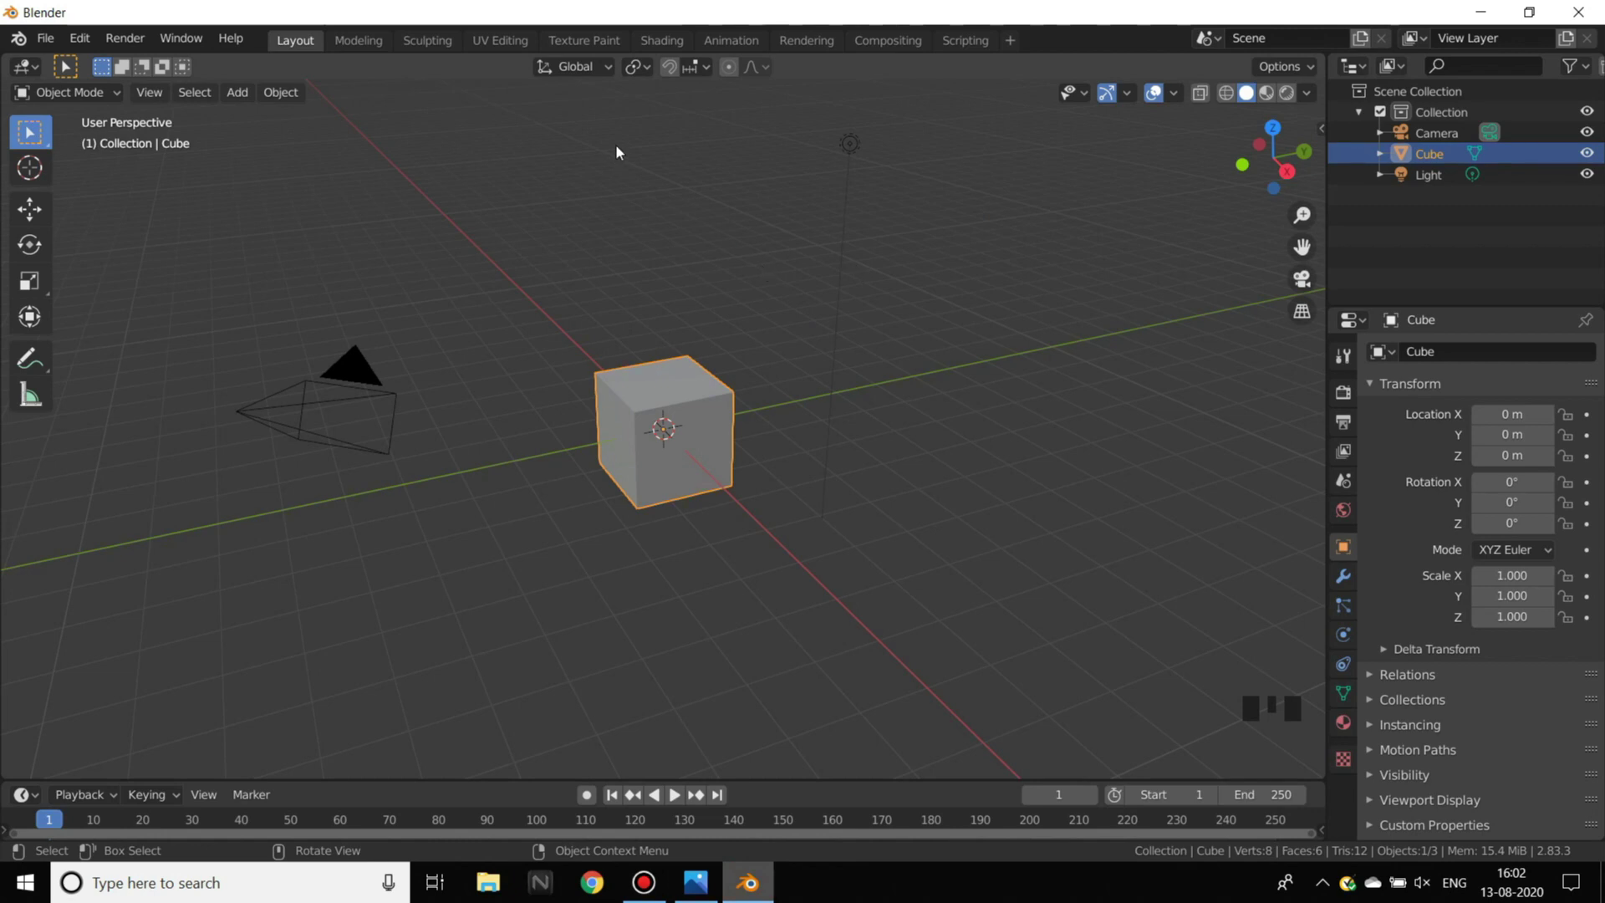
mouse_move(617, 150)
middle_mouse_down("shift")
mouse_move(602, 168)
mouse_move(616, 179)
middle_mouse_up("shift")
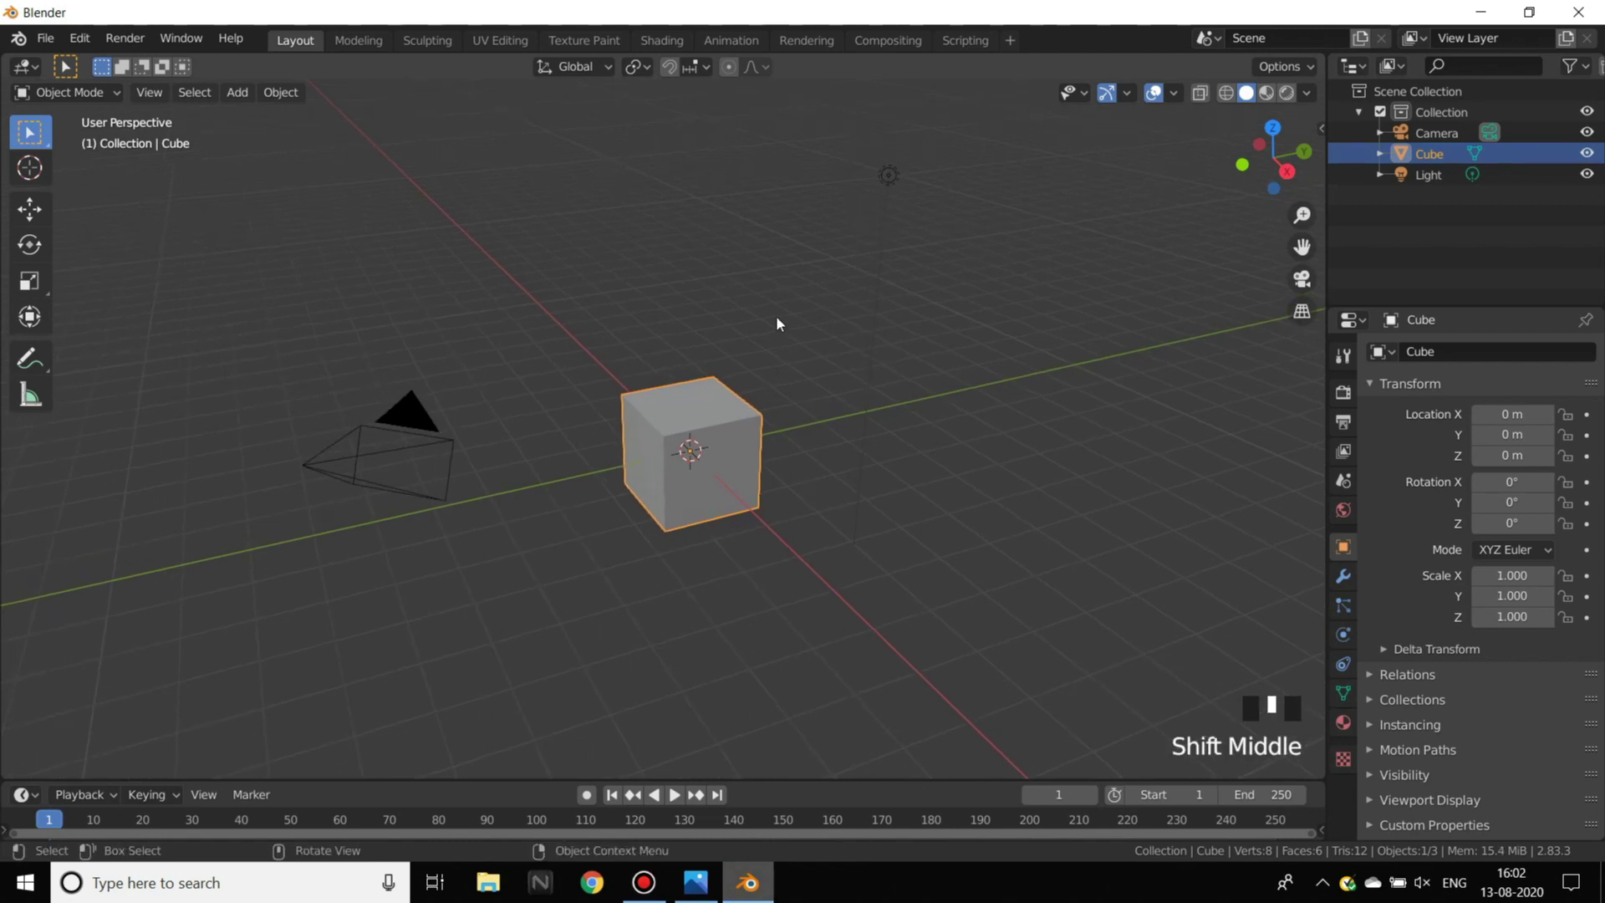
key("a")
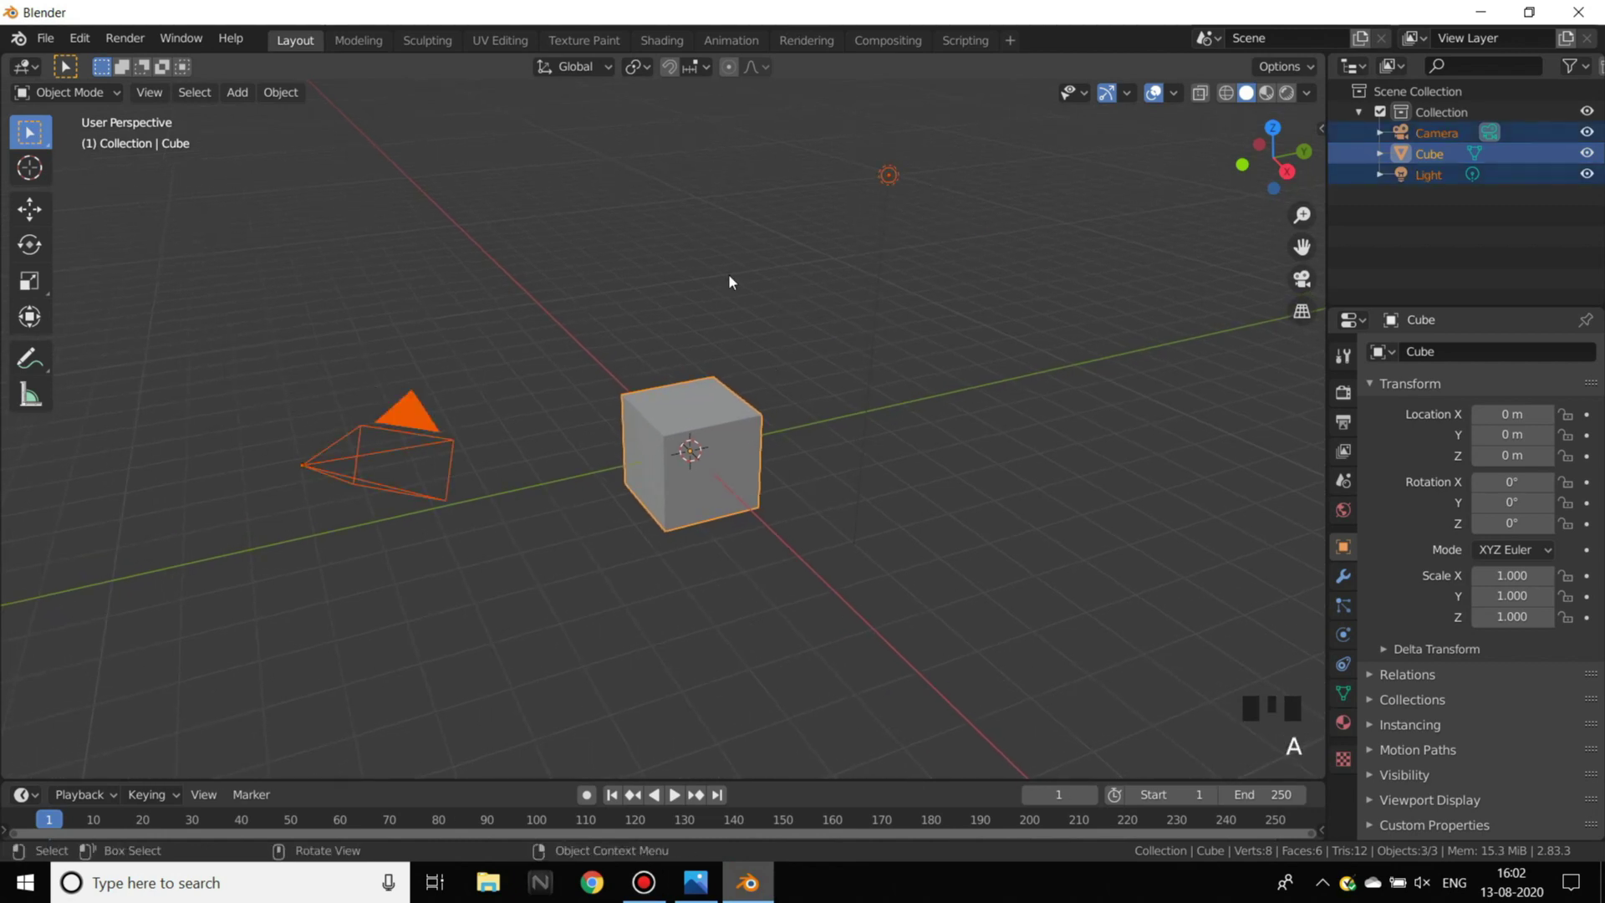
key("x")
left_click(848, 177)
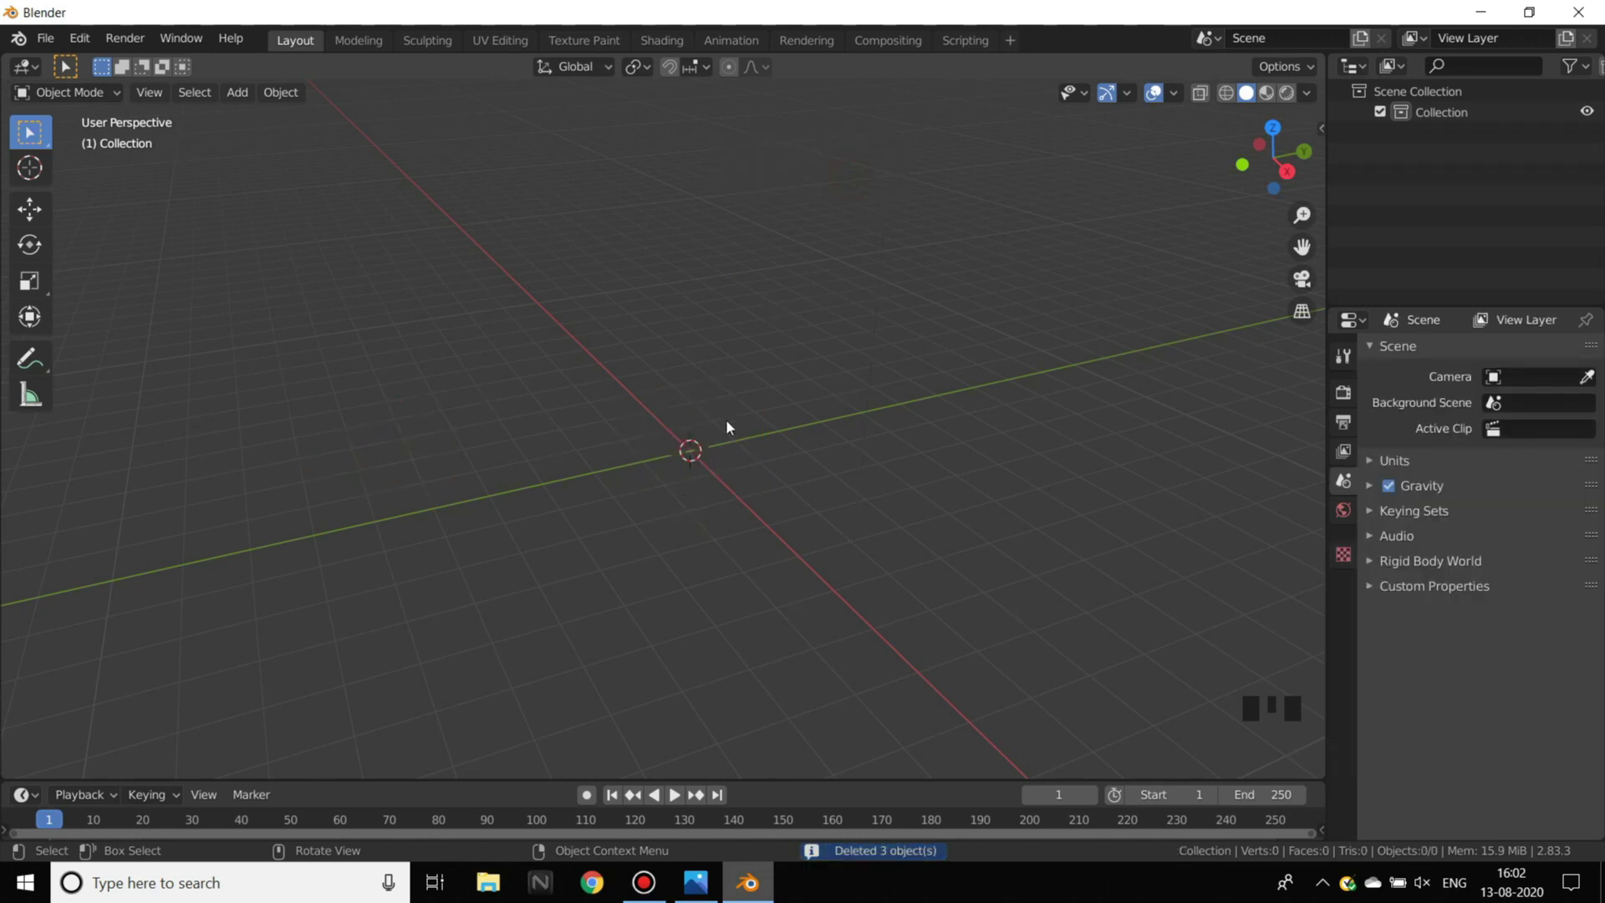
- Check the barrel reference photo and add a cylinder mesh at the world origin
key("alt+Tab")
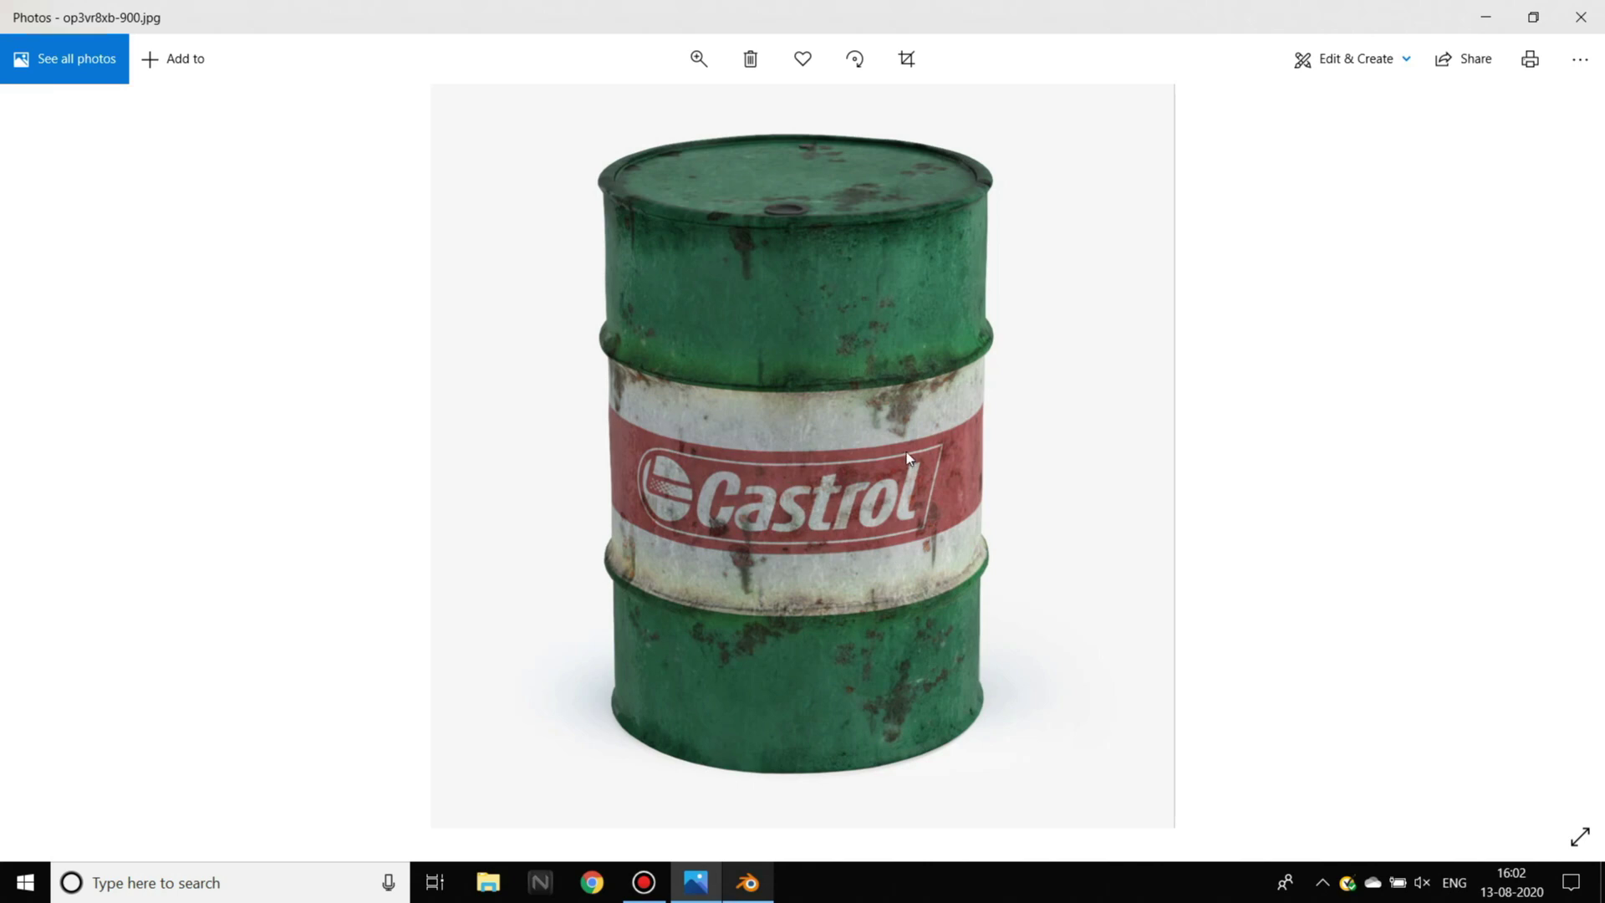
key("alt+Tab")
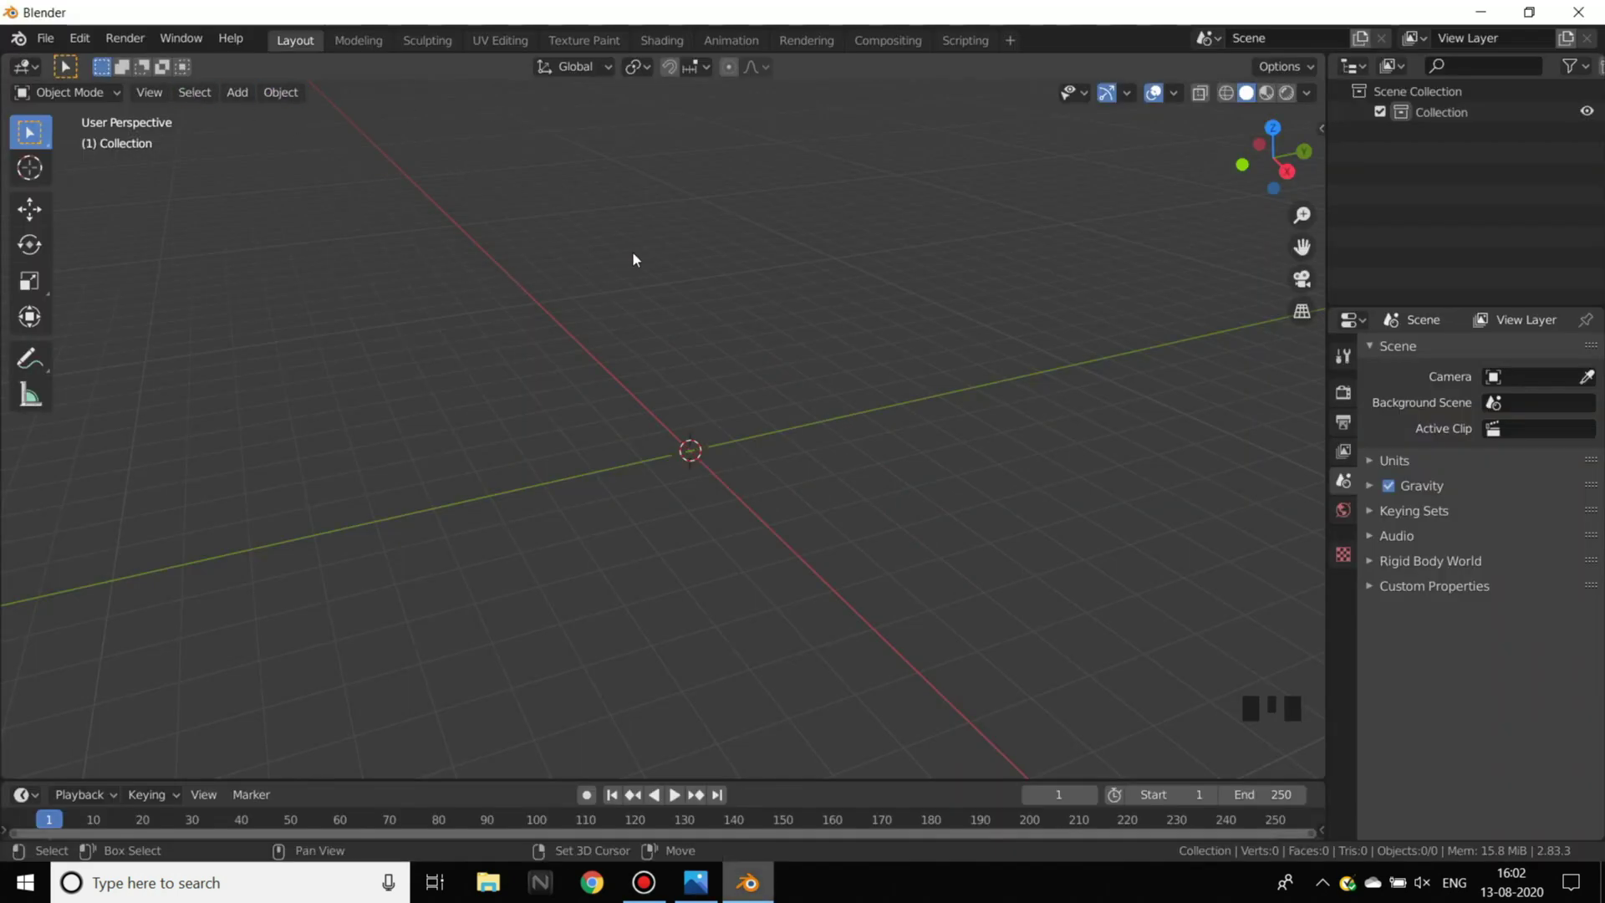
key("shift+a")
mouse_move(632, 251)
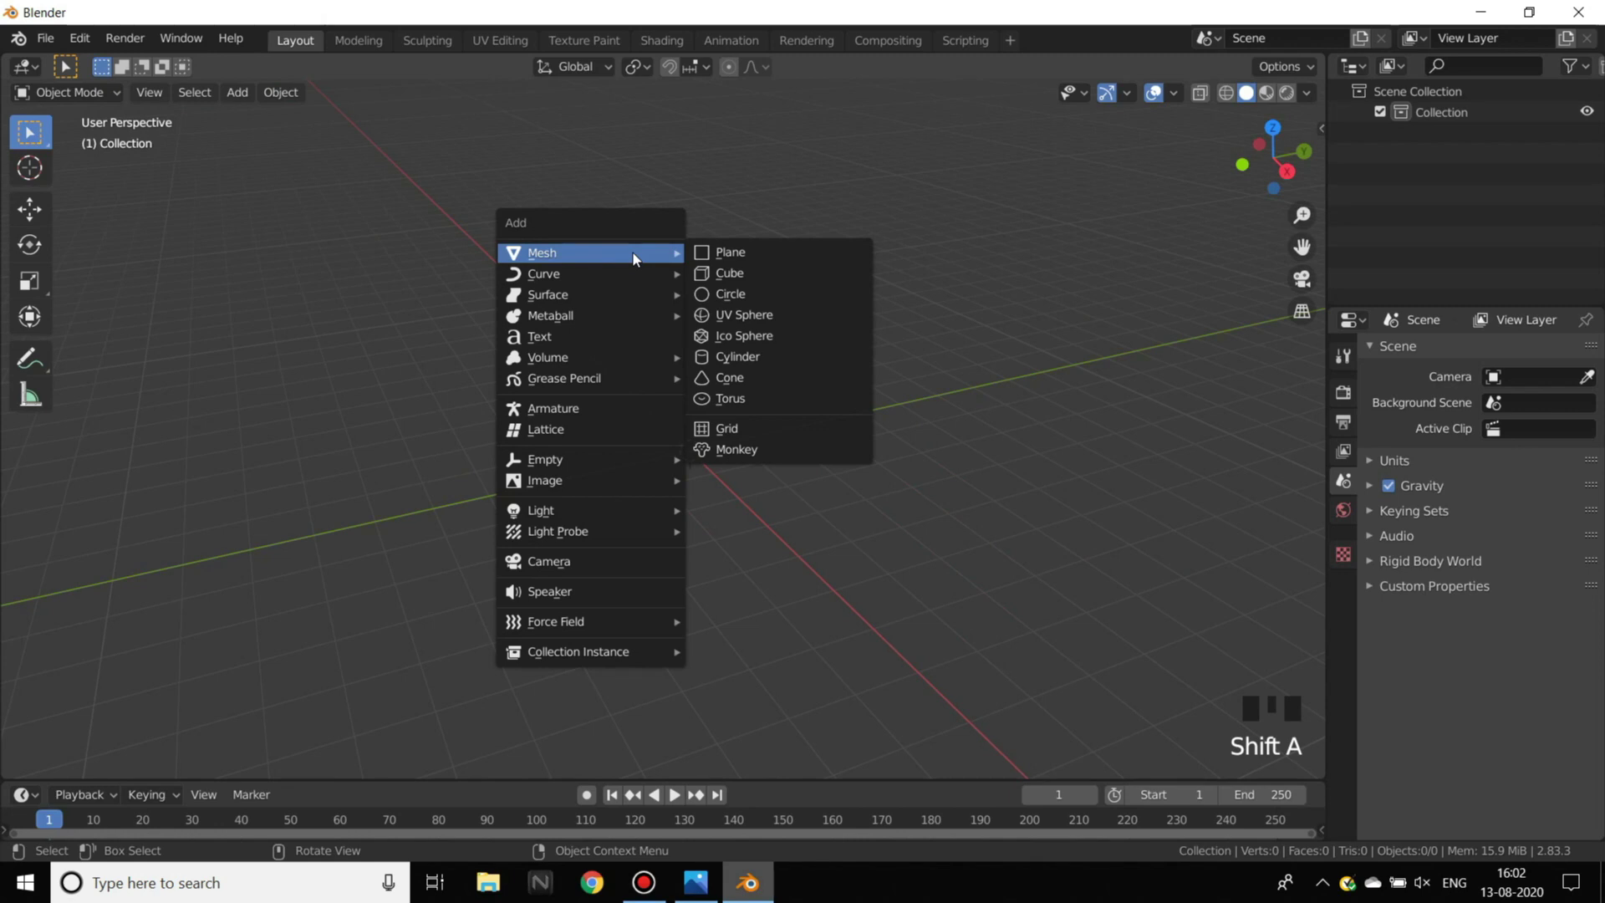
left_click(737, 357)
scroll(805, 452, "up", 7)
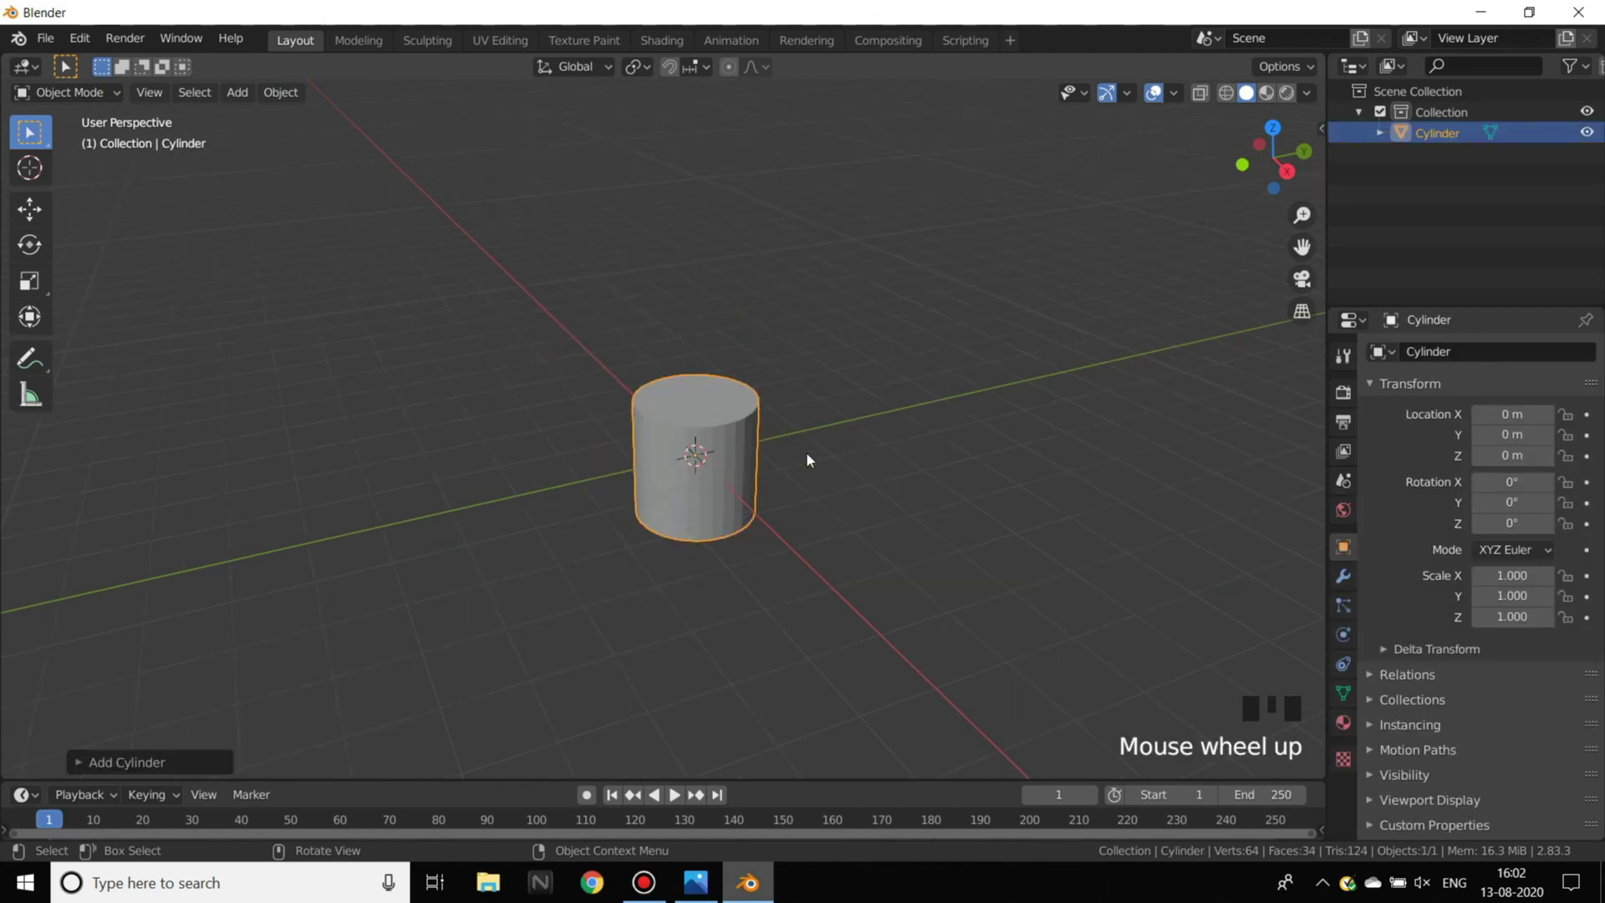
middle_click_drag(957, 501, 923, 431)
scroll(890, 381, "down", 2)
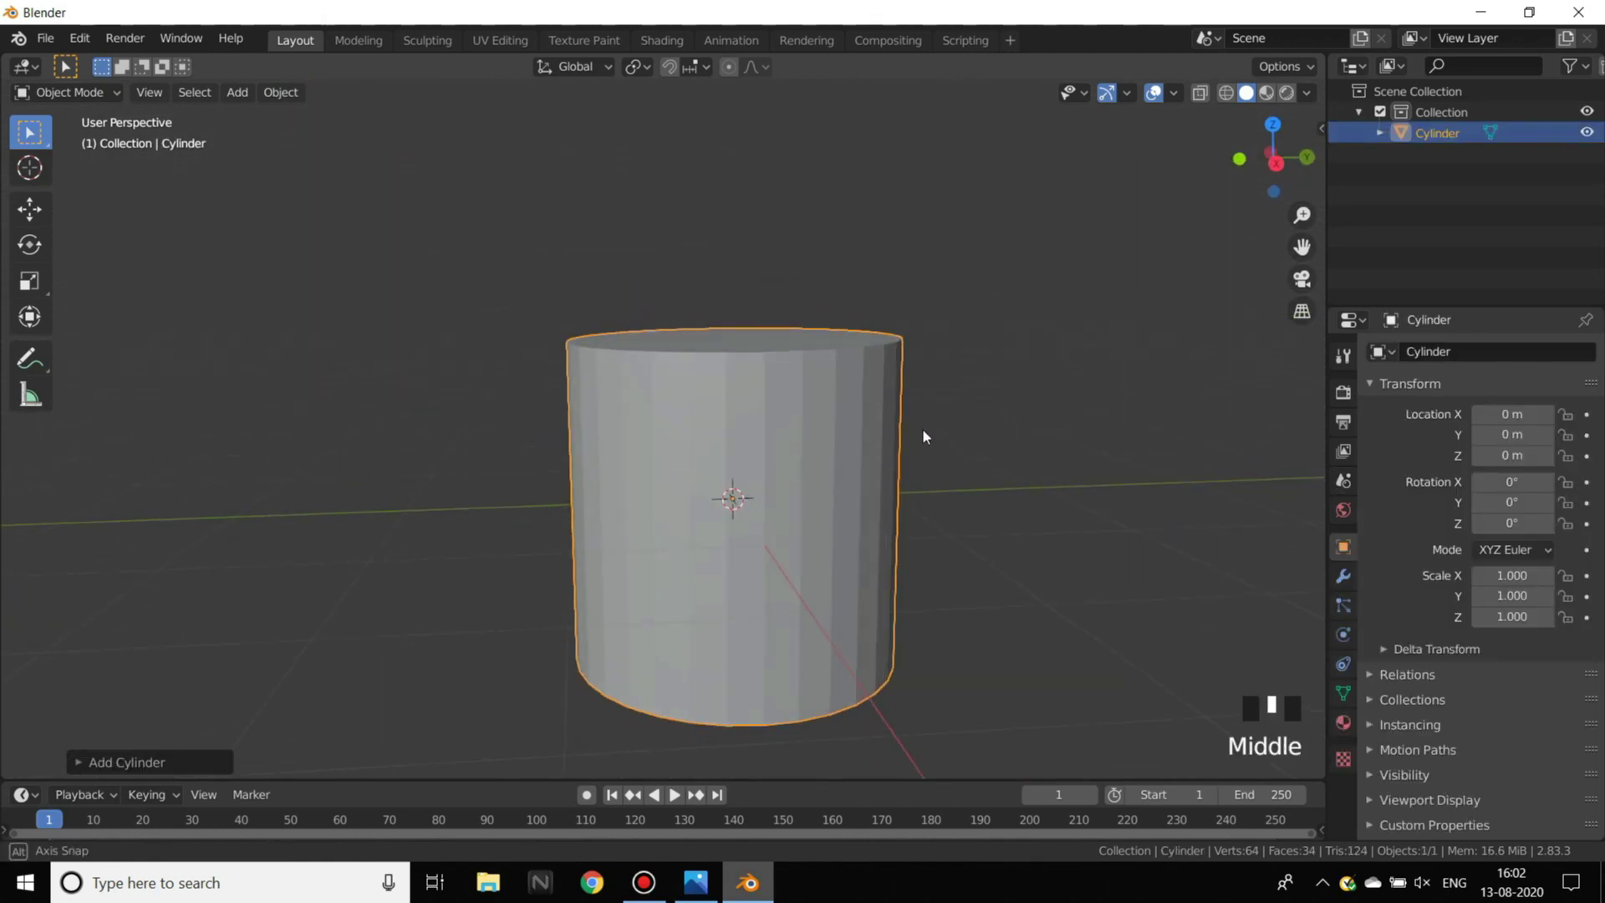
- Set the new cylinder's depth to 2.52 m, comparing its height with the barrel reference photo
key("alt+Tab")
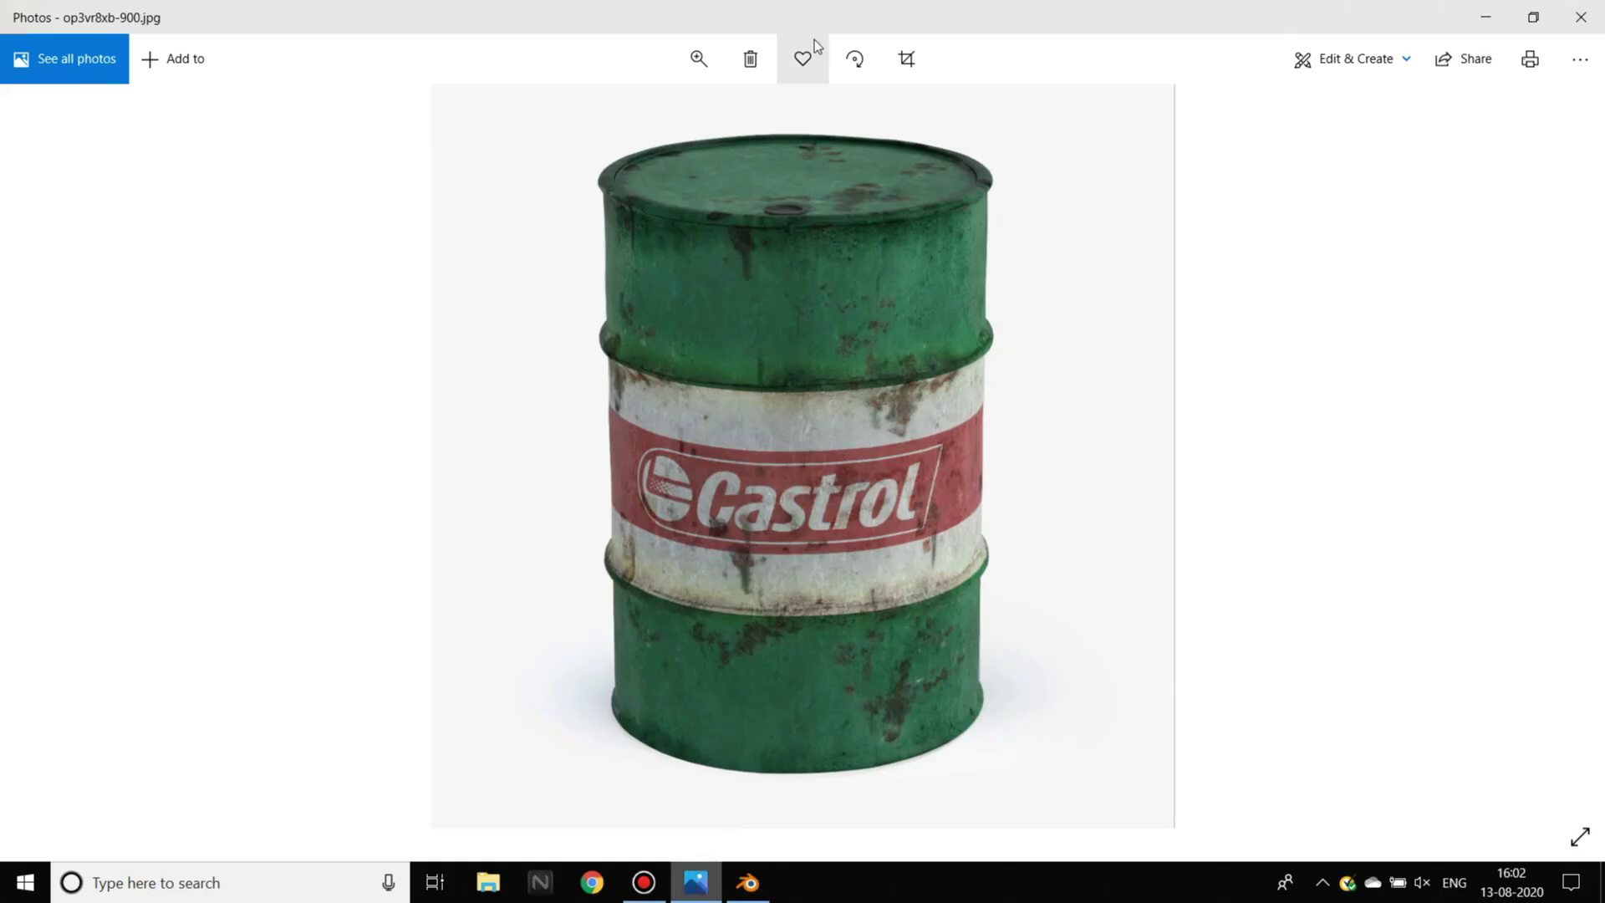
left_click(767, 894)
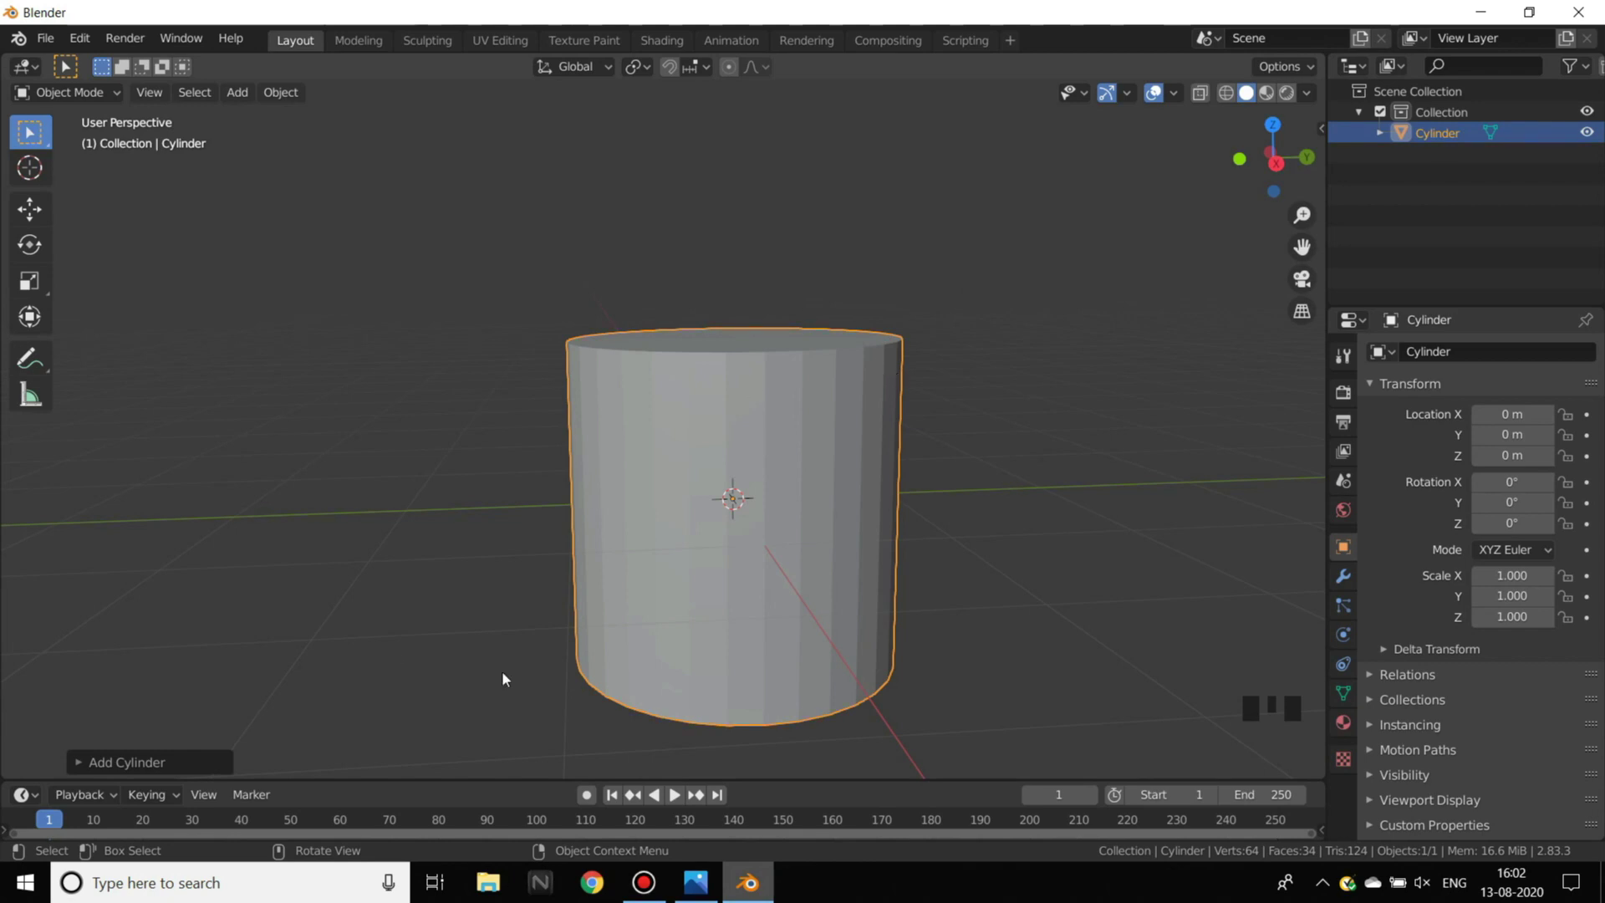
left_click(97, 761)
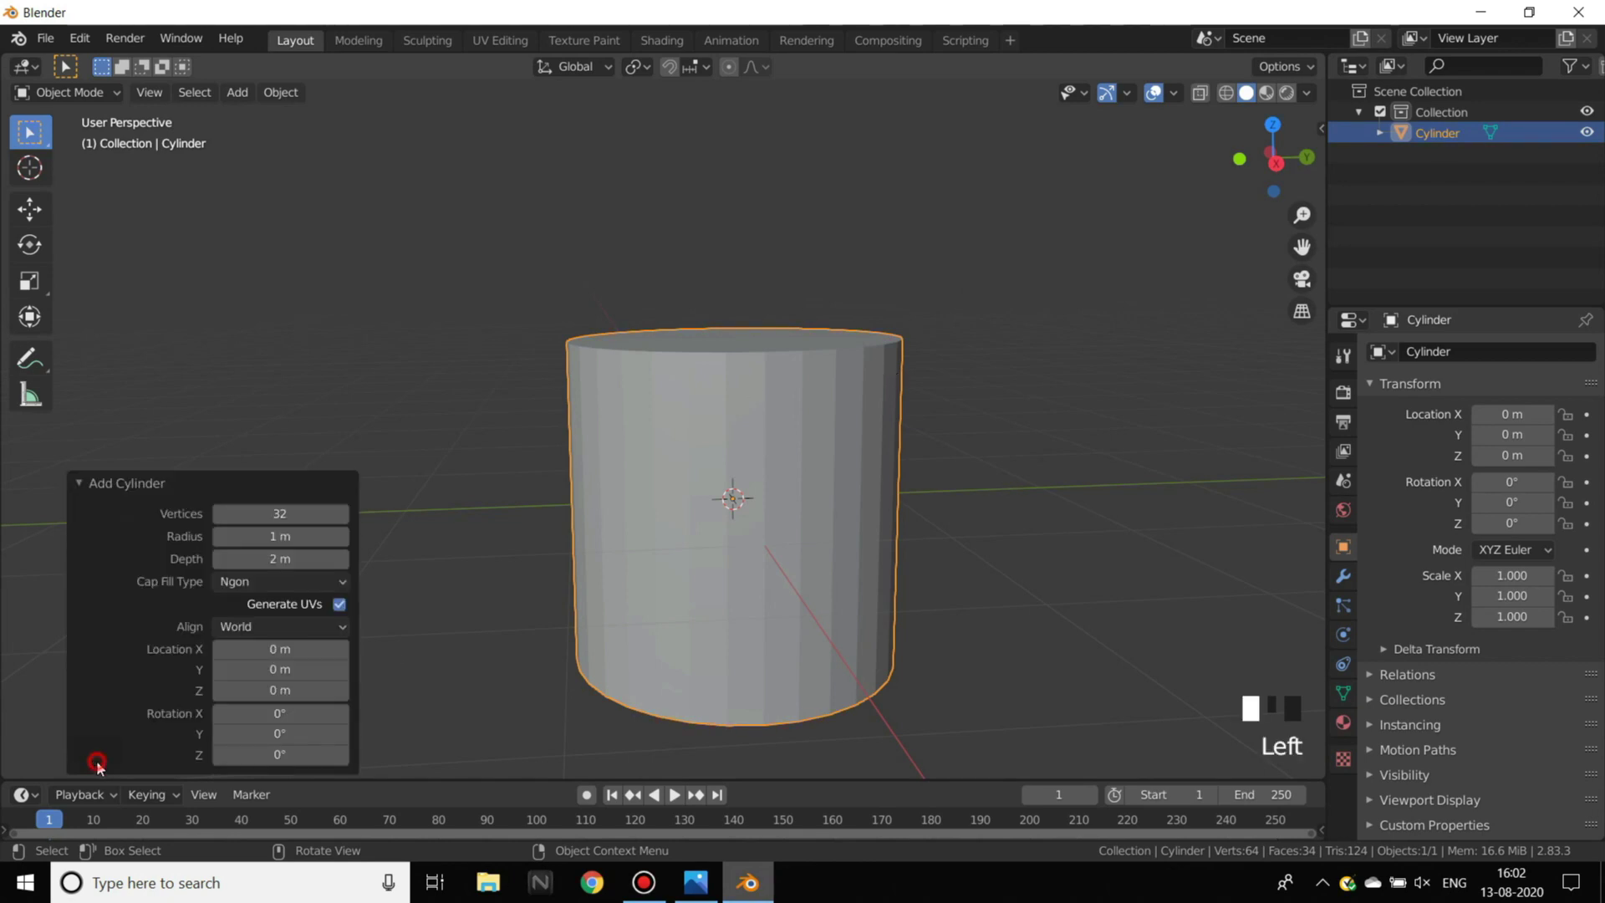
left_click(276, 558)
left_click_drag(276, 559, 322, 567)
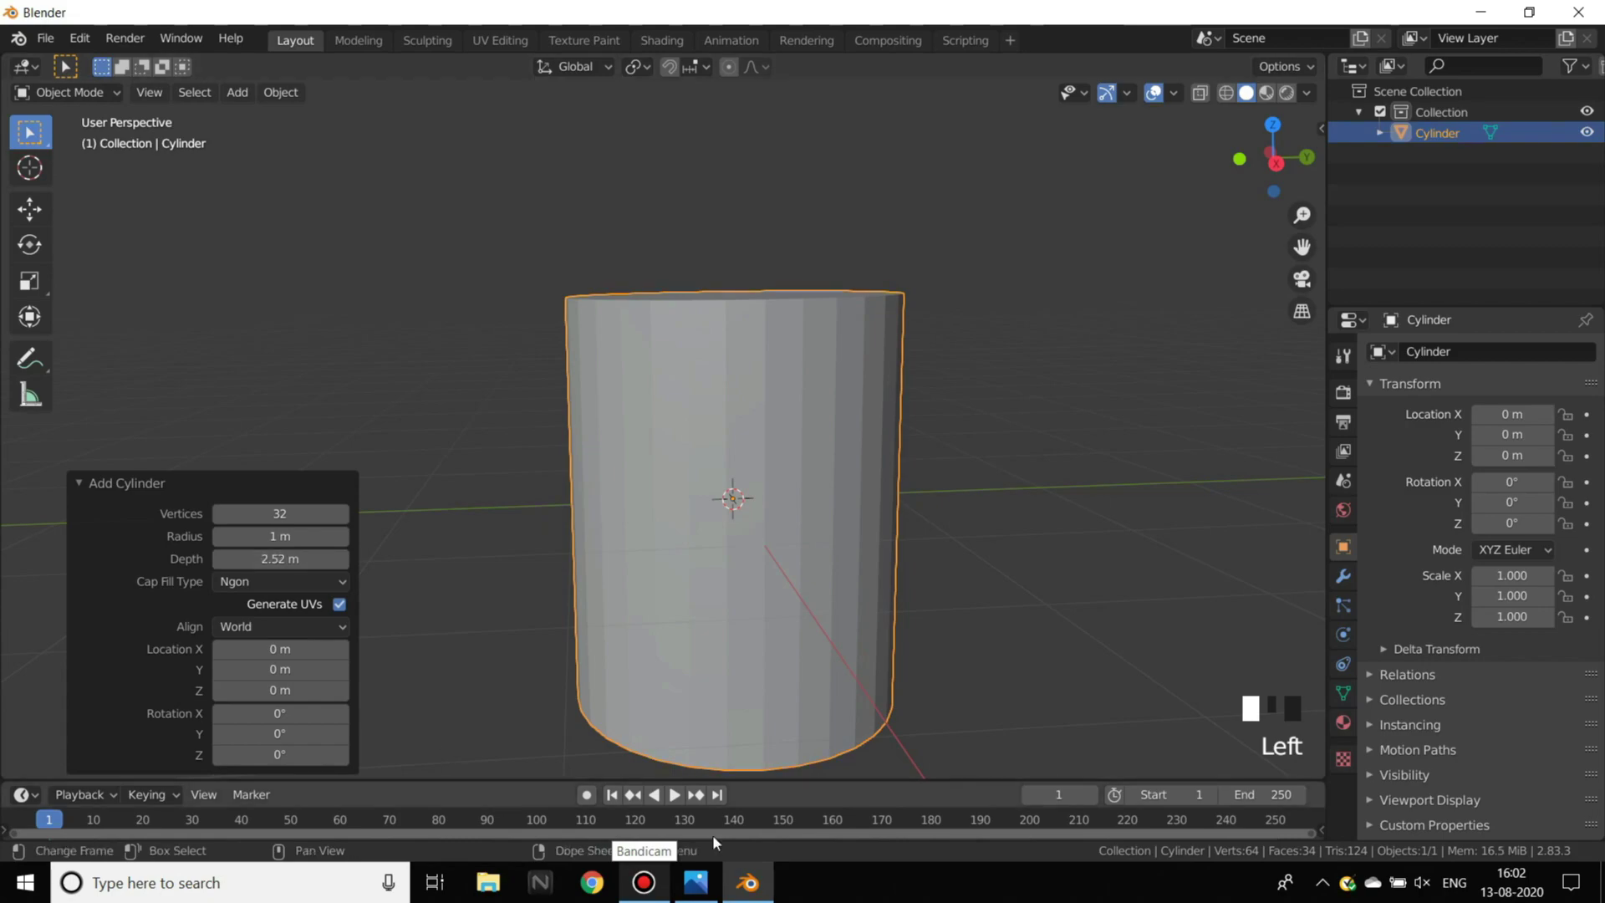
left_click(696, 882)
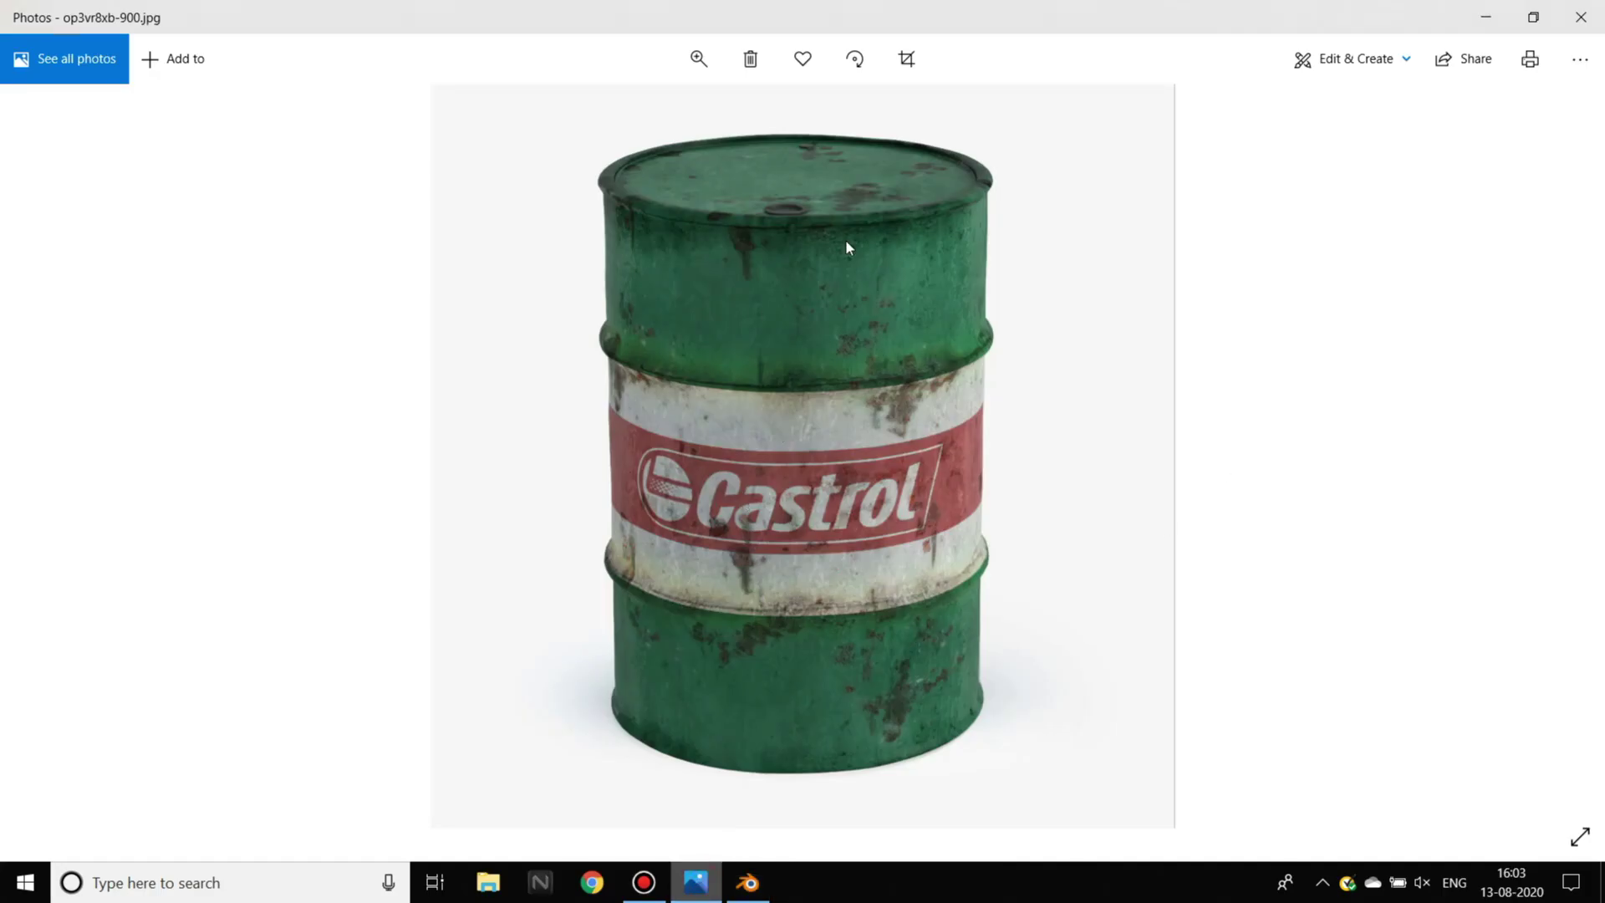
left_click(769, 882)
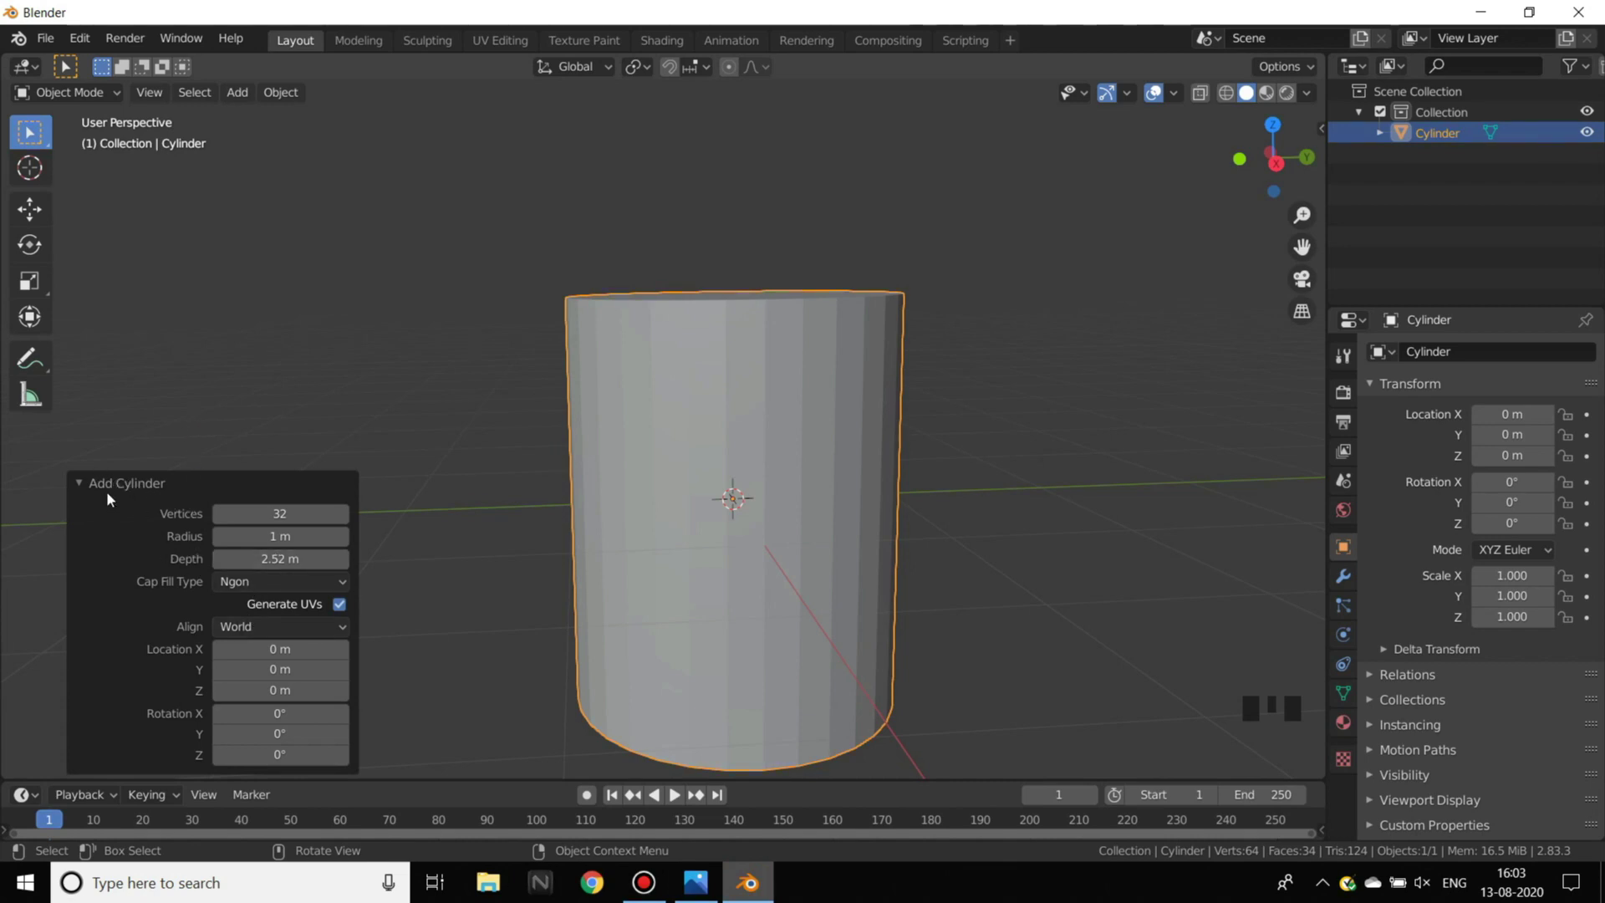
left_click(158, 484)
- Examine the cylinder's proportions from several angles against the barrel in the reference photo
middle_click_drag(599, 293, 627, 305)
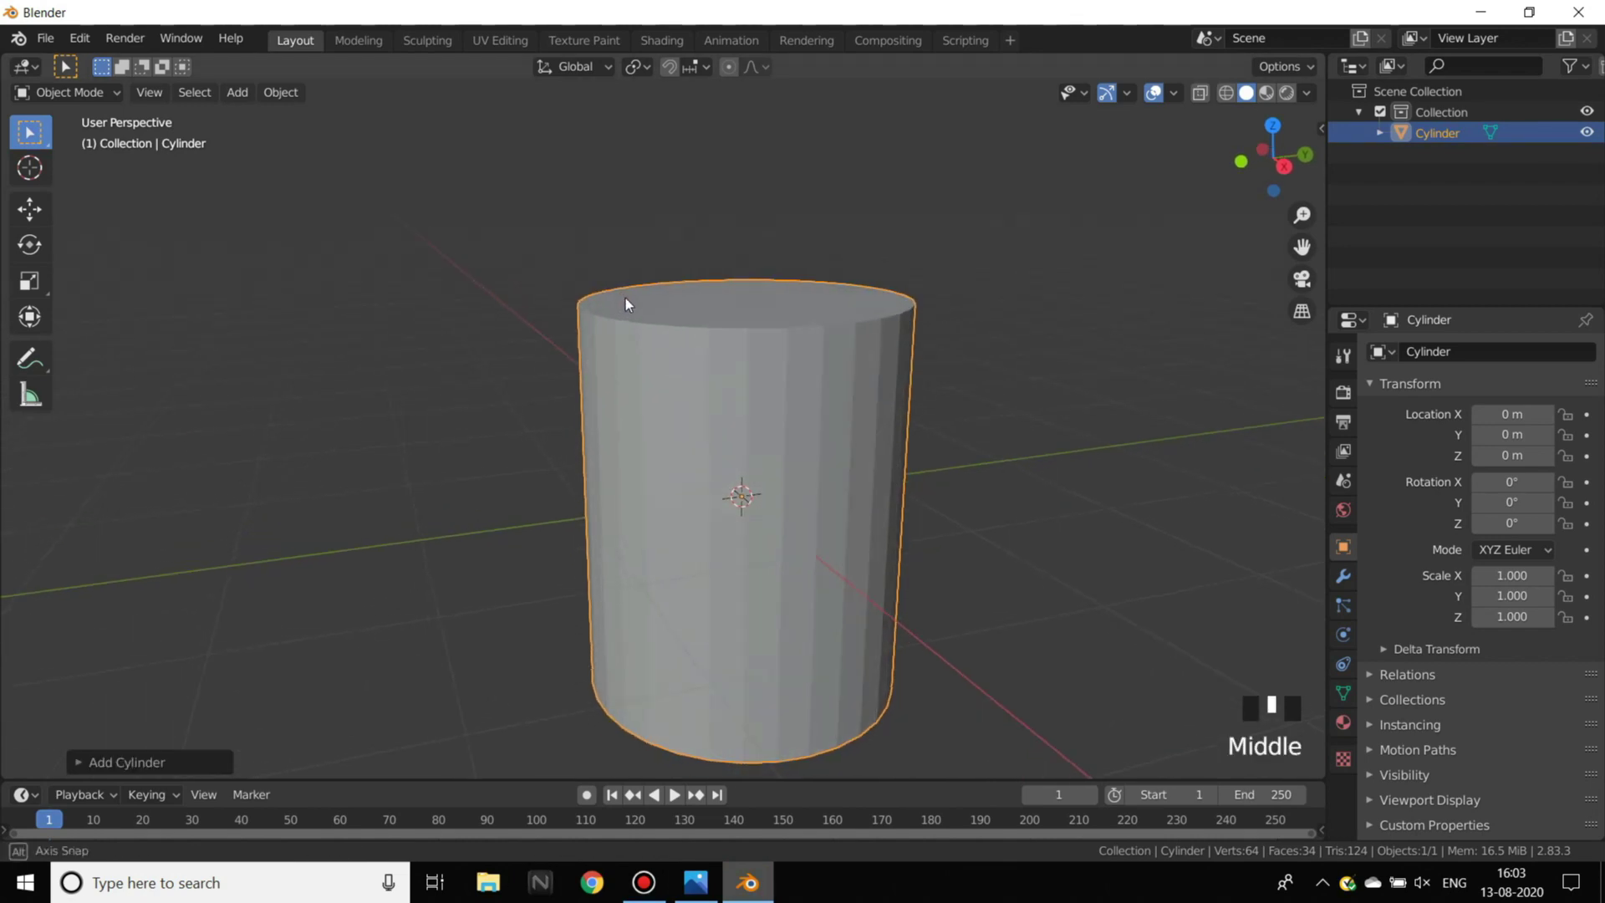
scroll(989, 466, "up", 2)
middle_click_drag(988, 458, 955, 368)
left_click(696, 882)
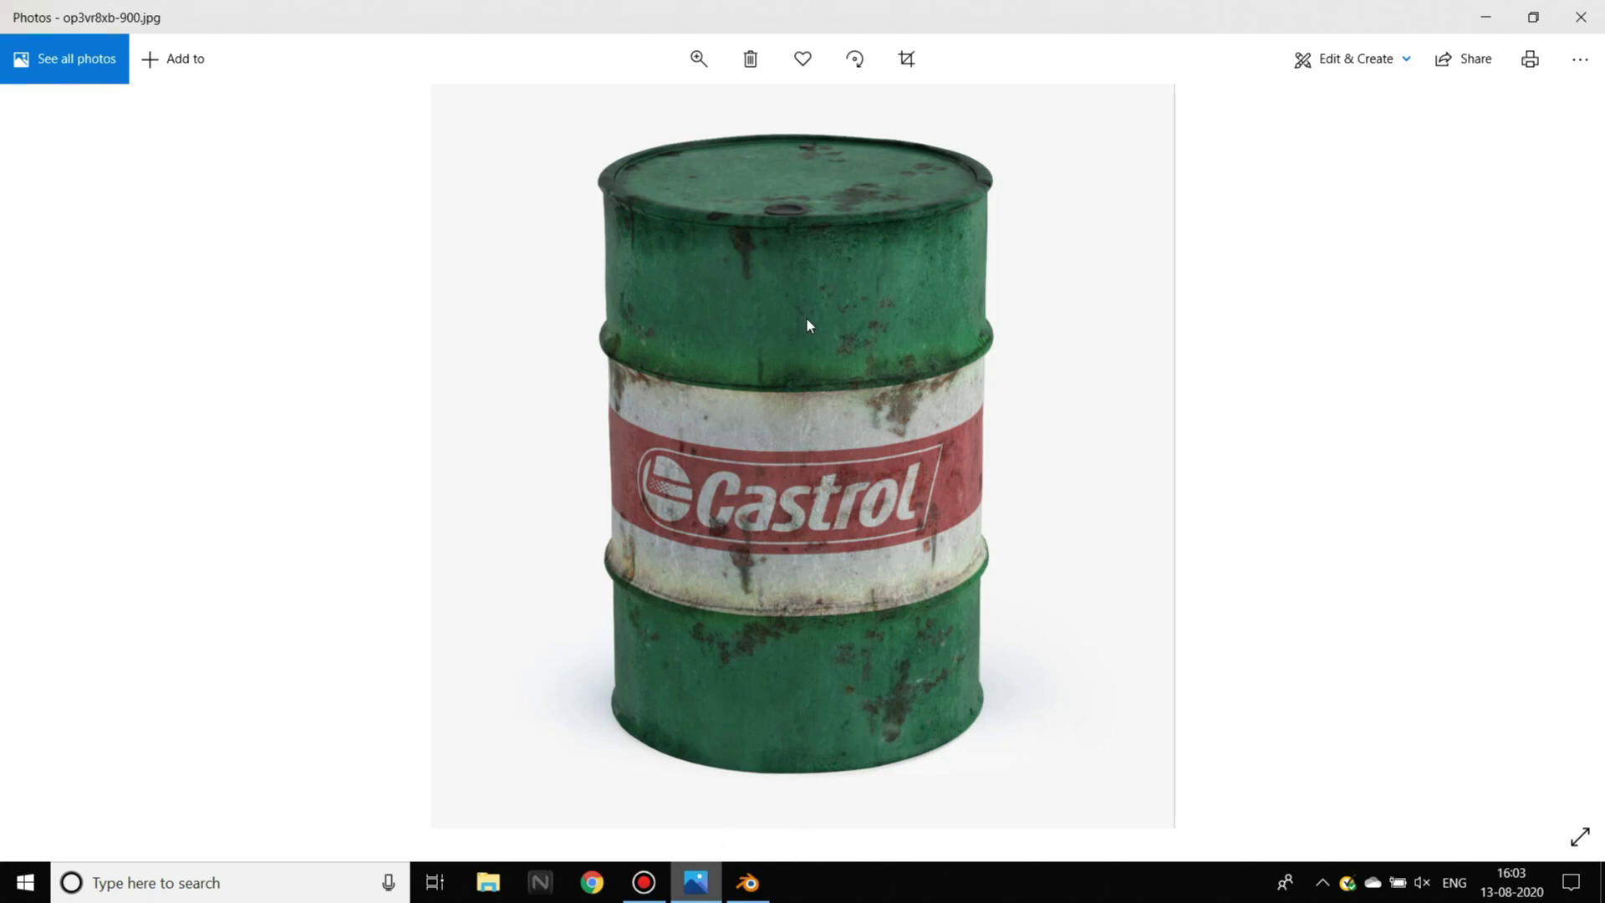
left_click(747, 883)
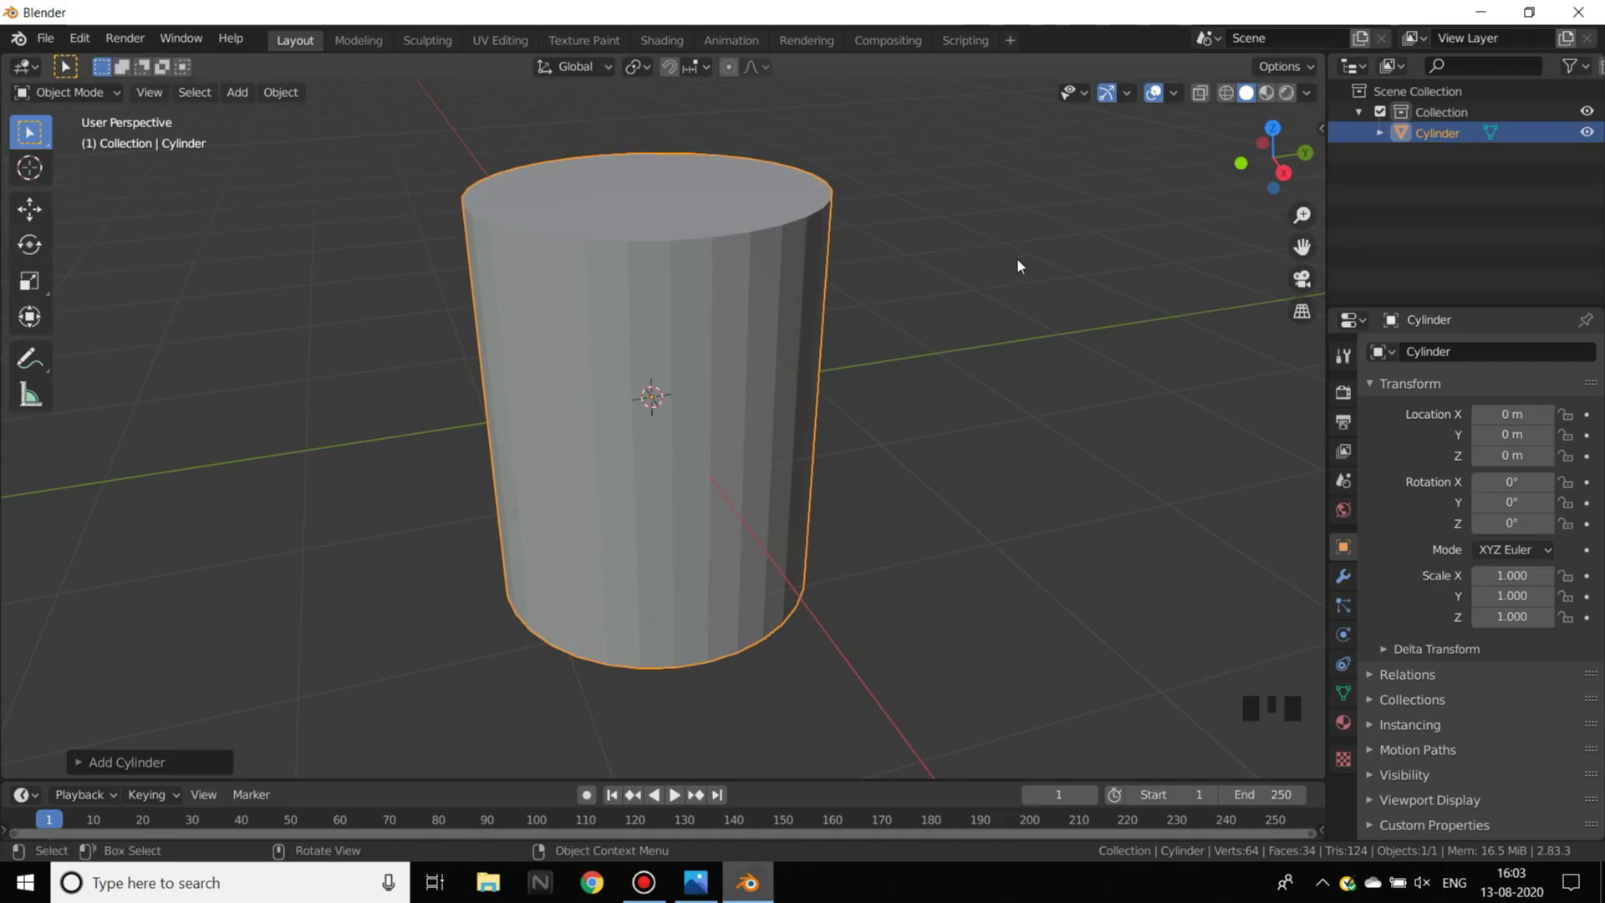
scroll(801, 309, "down", 4)
middle_click_drag(801, 309, 886, 530)
middle_click_drag(788, 311, 835, 334)
scroll(836, 334, "up", 2)
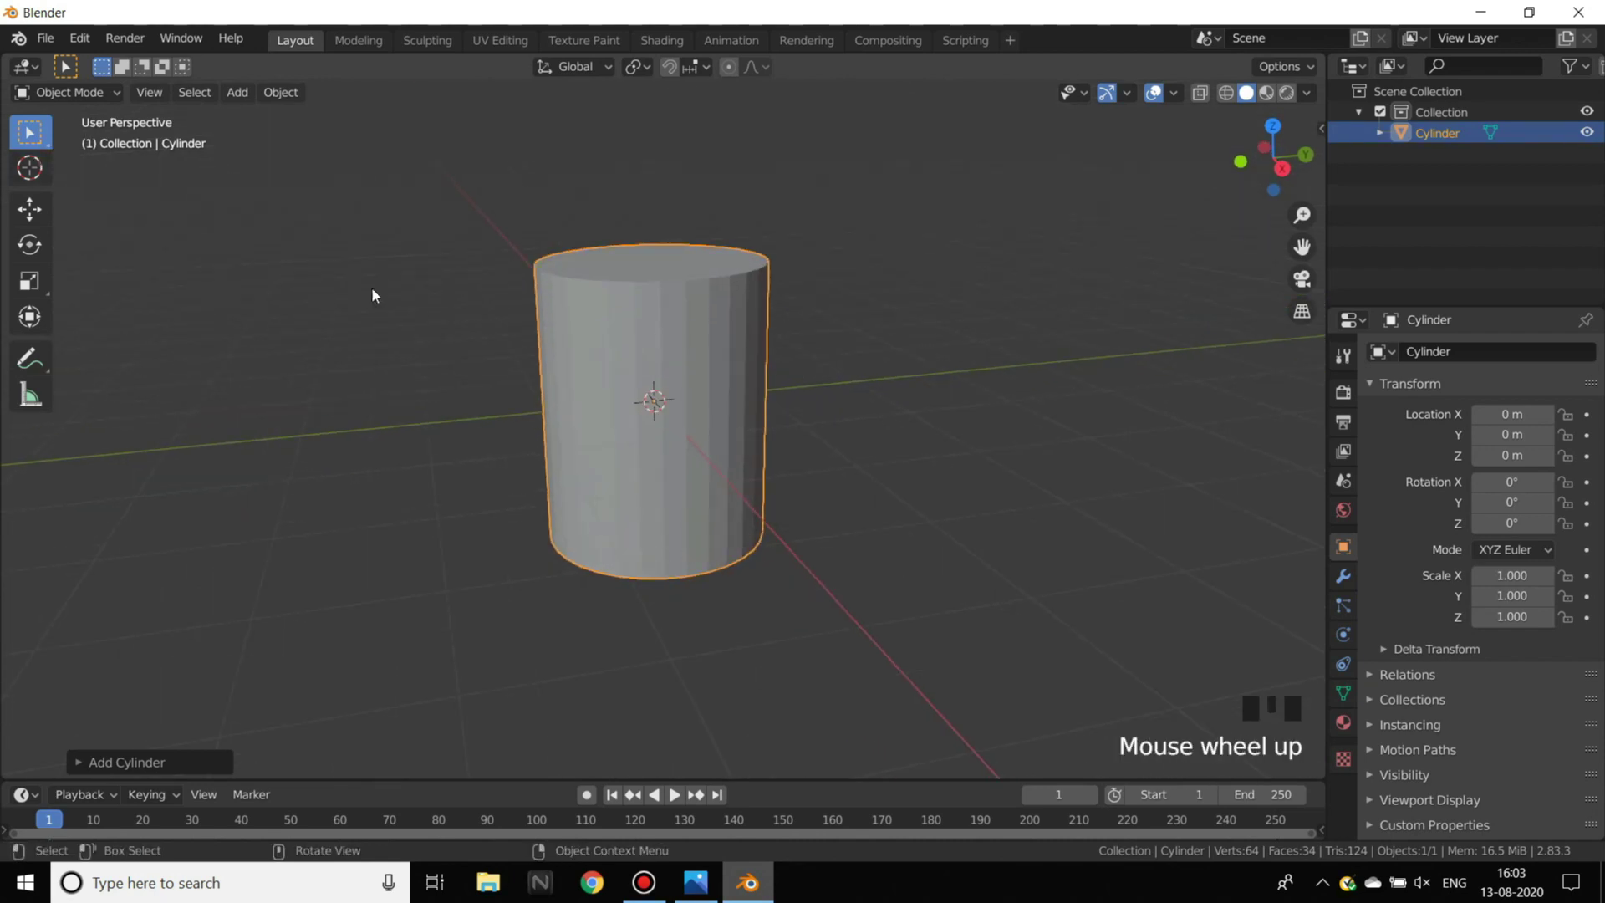
- Enter Edit Mode on the cylinder with face selection and select only its bottom face
left_click(60, 96)
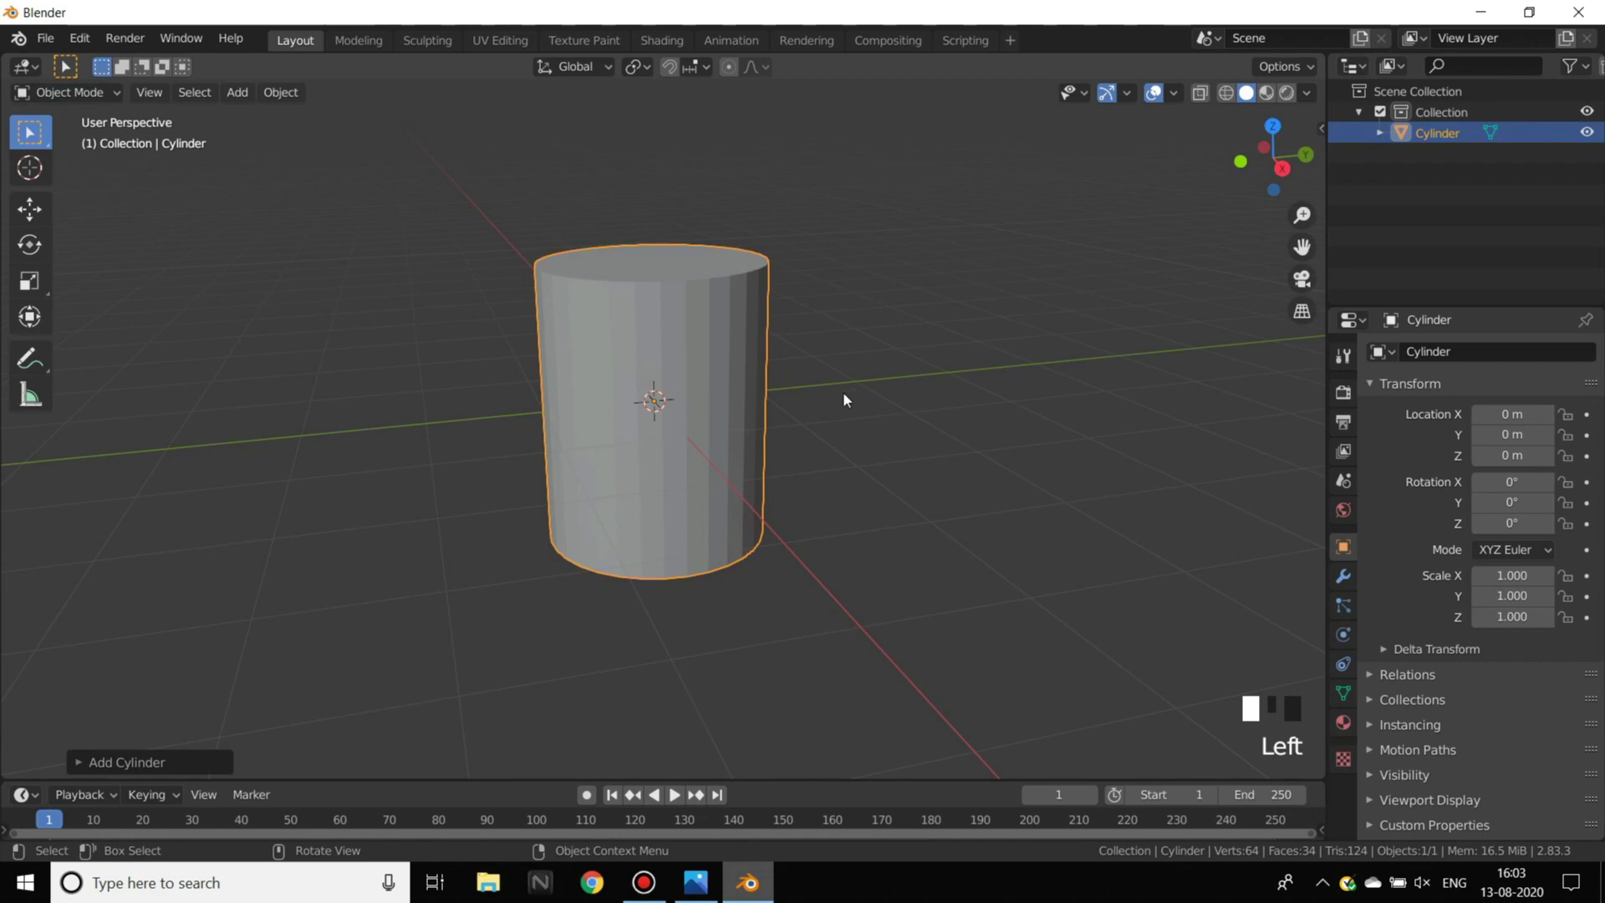
key("Tab")
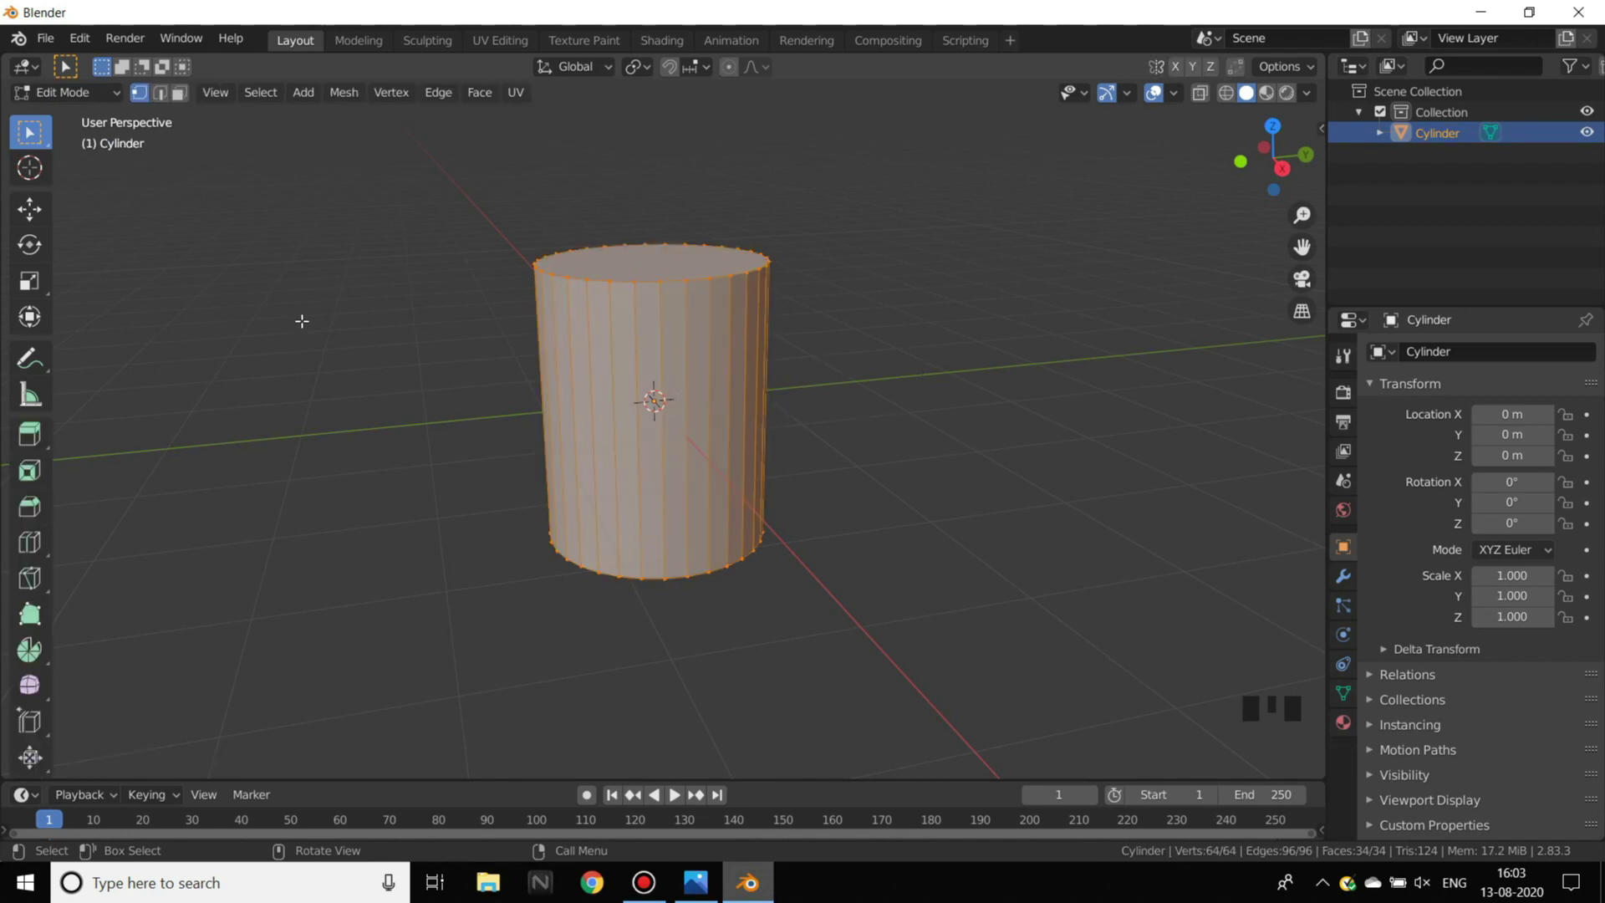
left_click(181, 94)
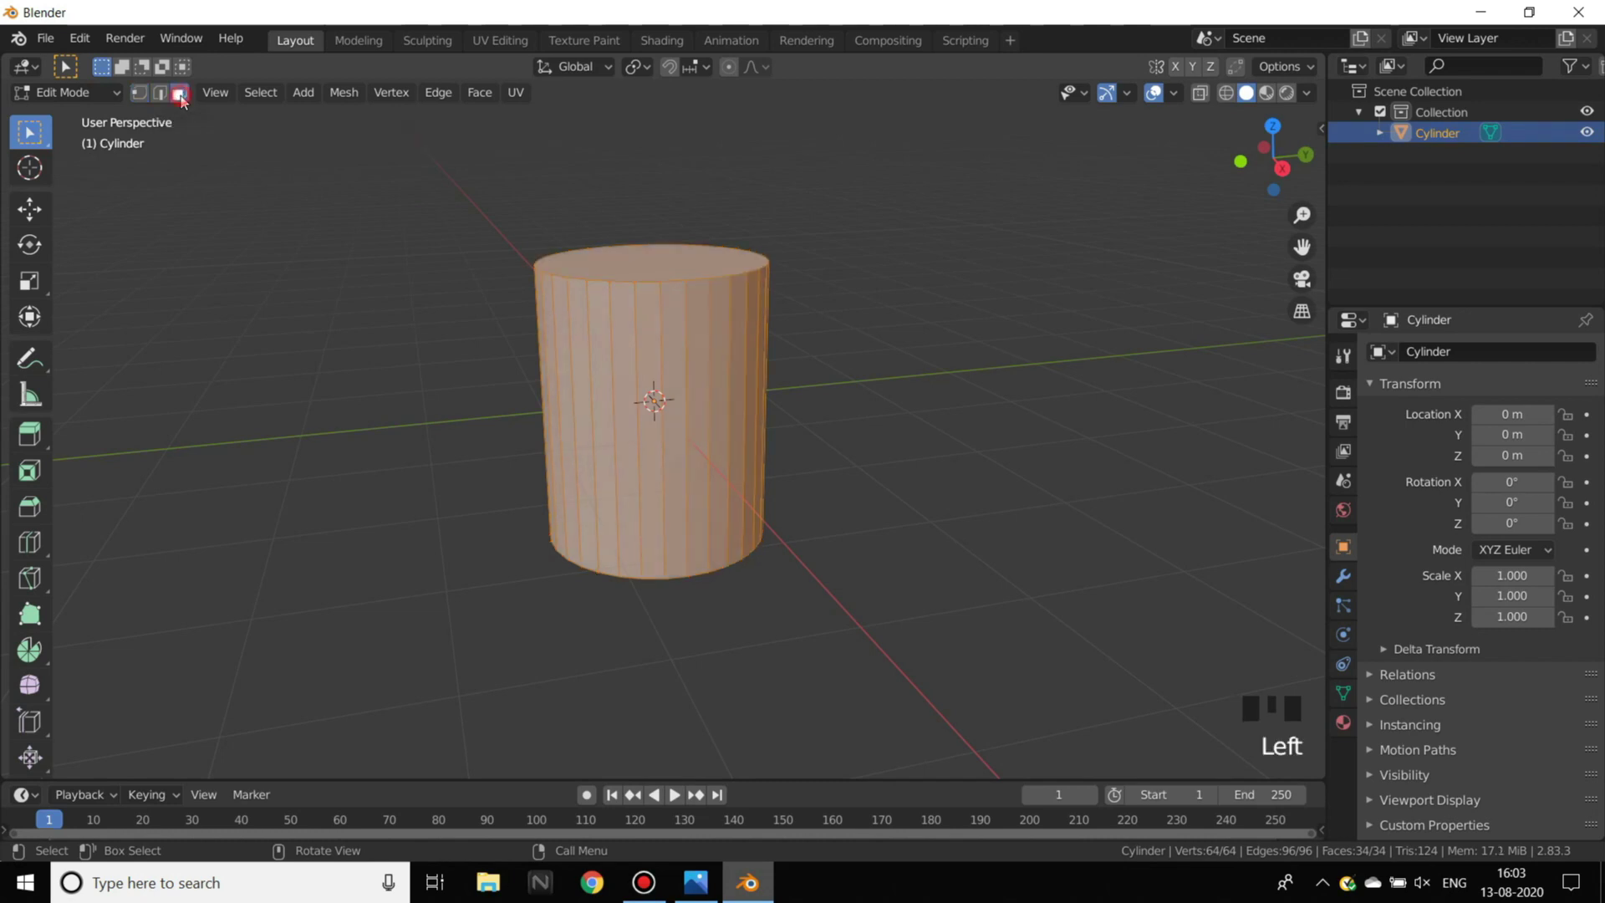
middle_click_drag(878, 599, 867, 469)
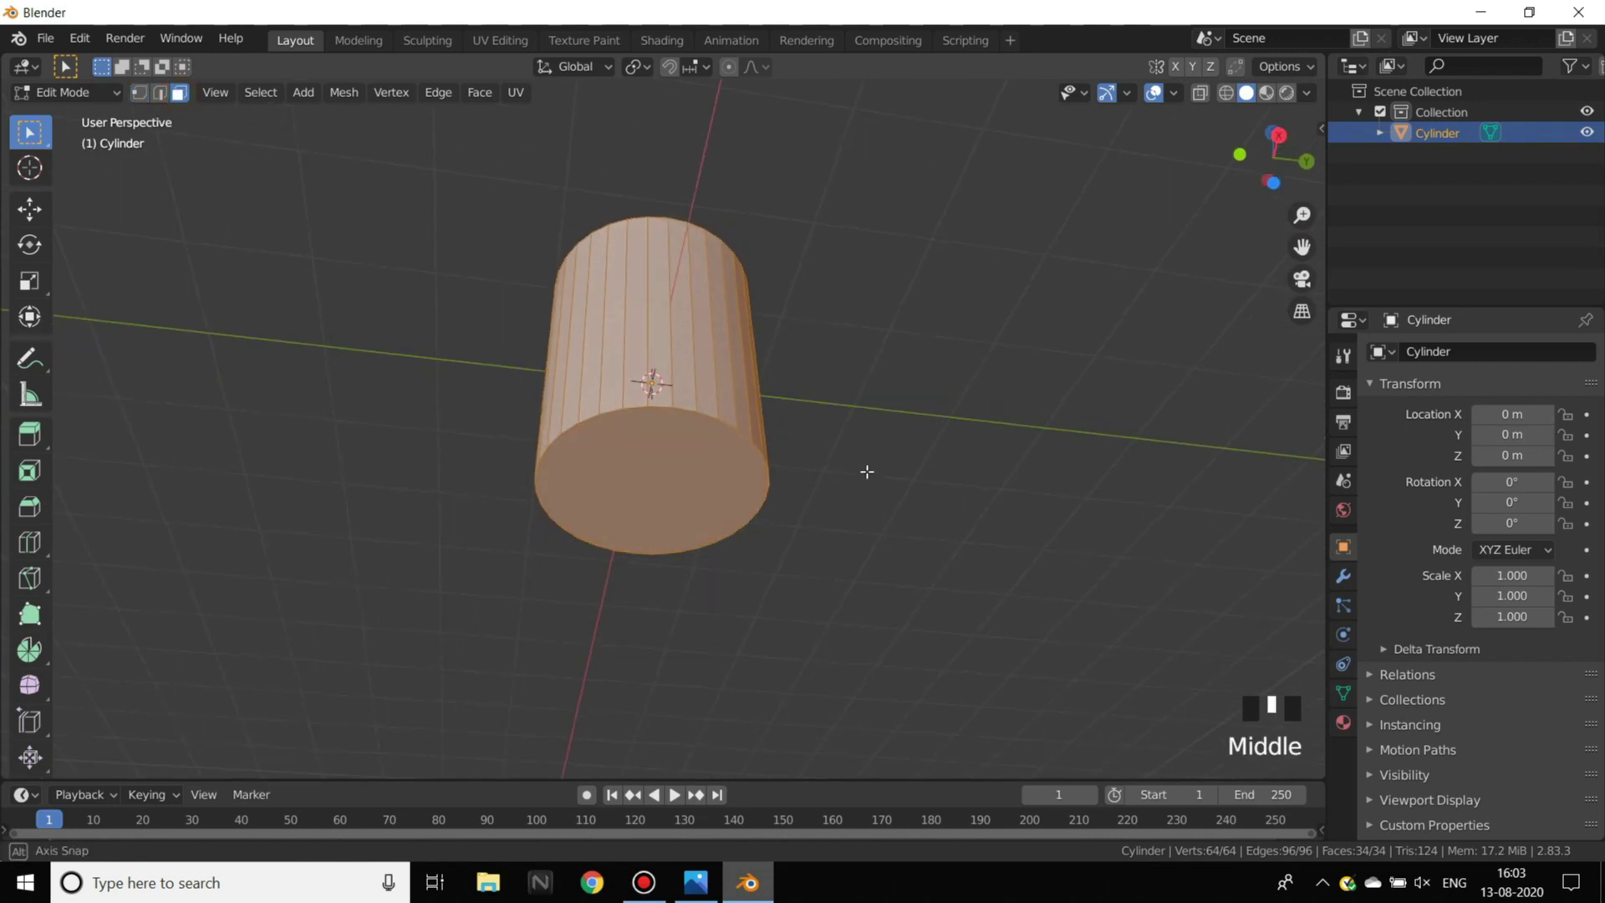
left_click(1116, 356)
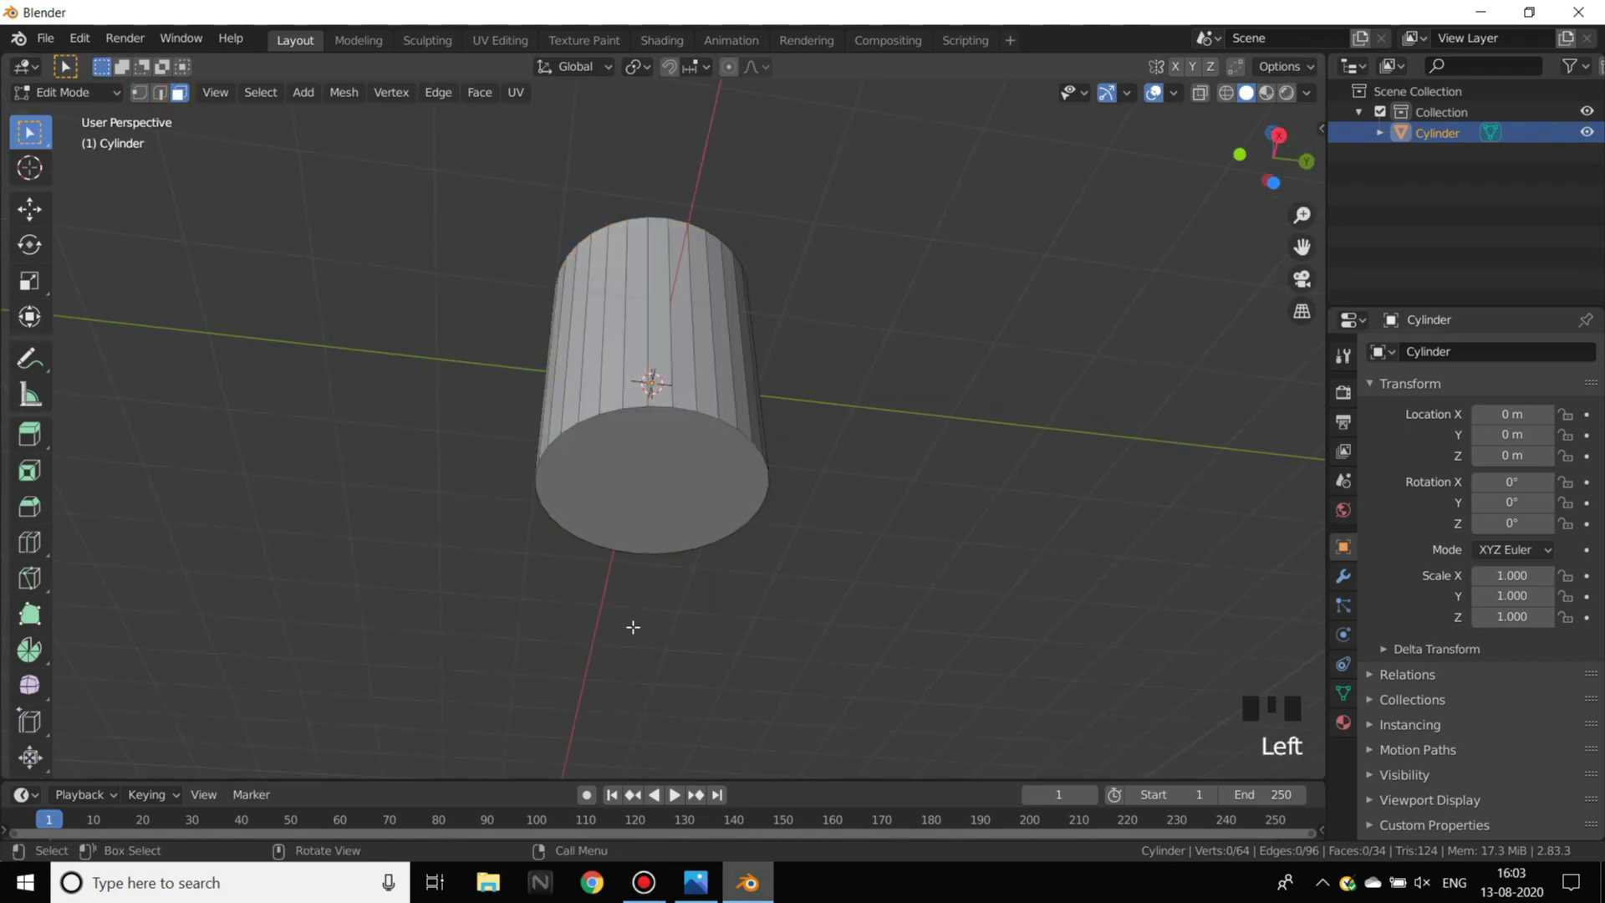
left_click(666, 458)
scroll(768, 341, "up", 2)
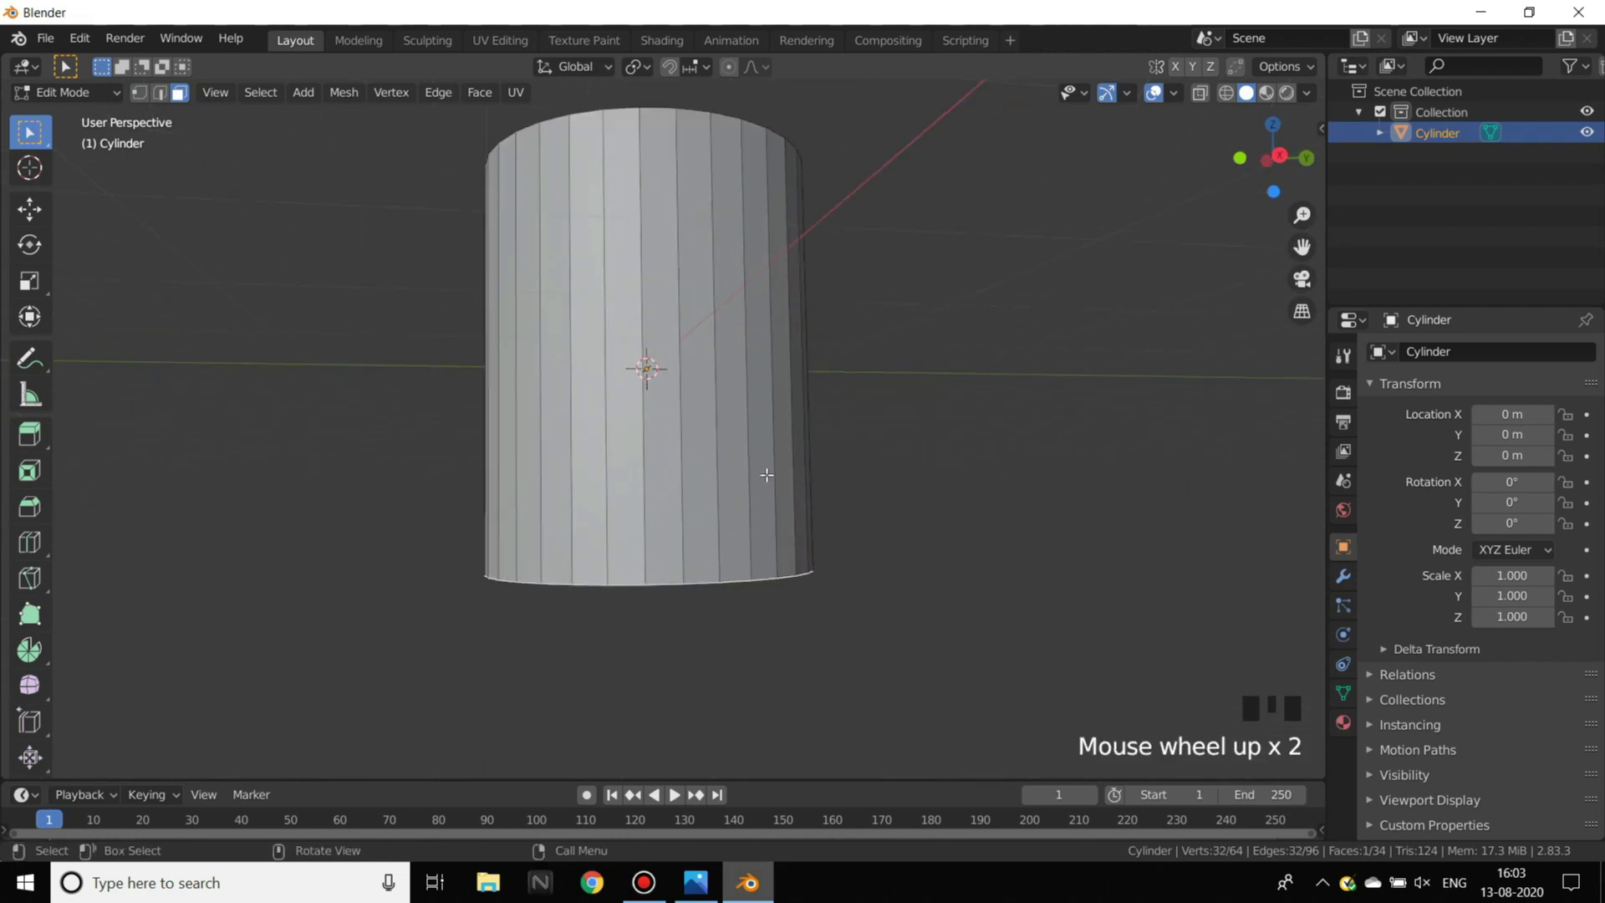
- Check the barrel's base in the reference photo and extrude the cylinder's bottom face downward by about 0.027 m
key("alt+Tab")
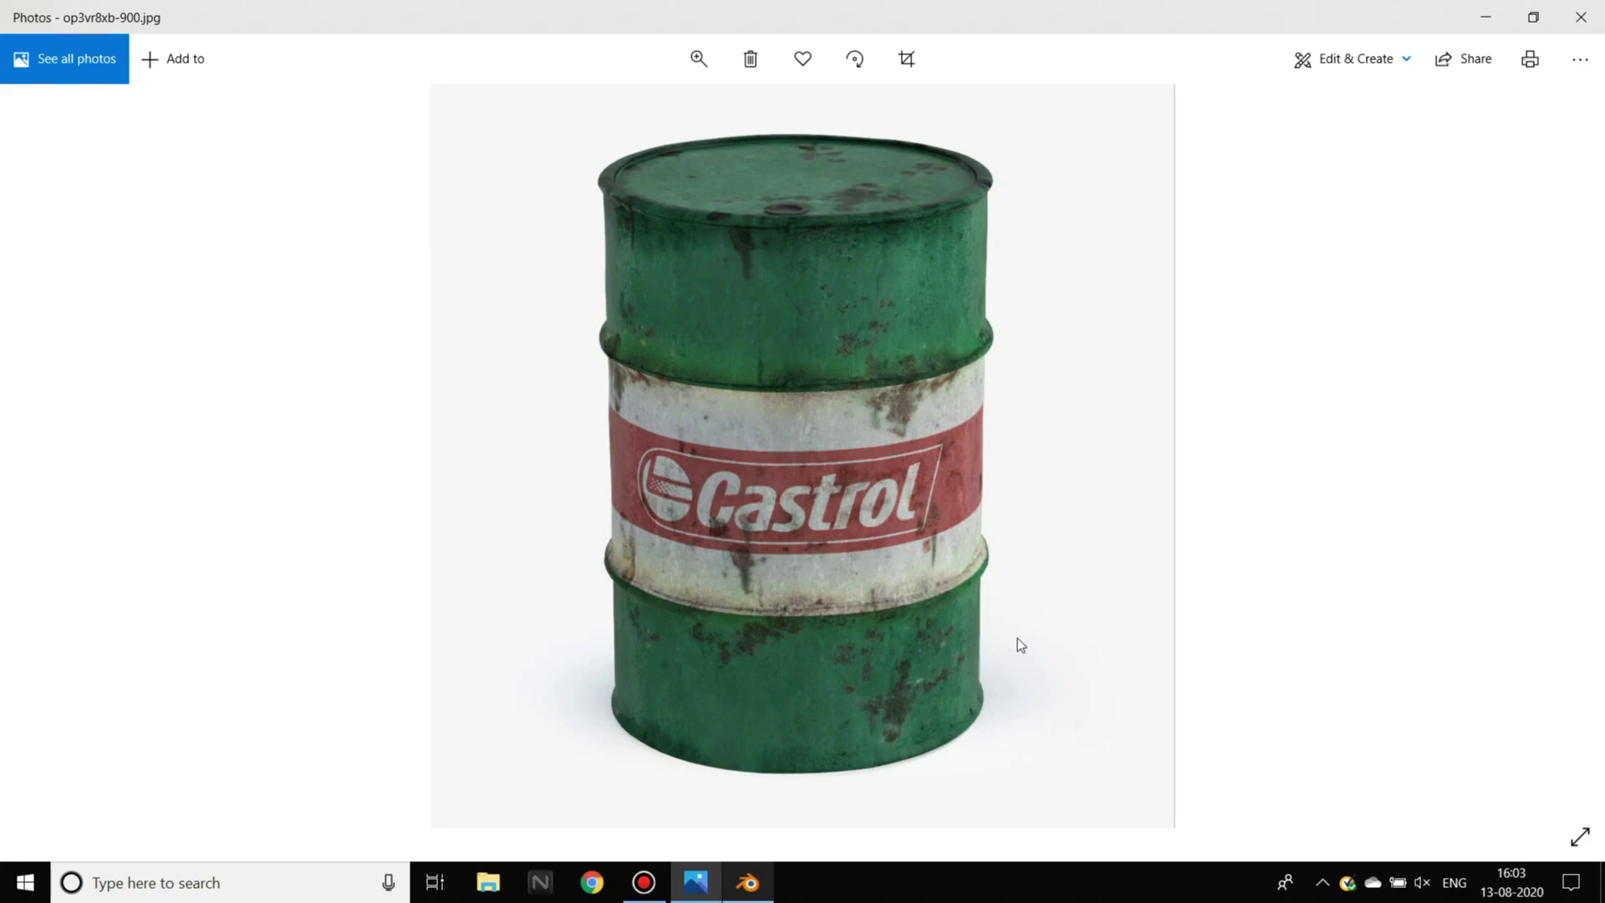
key("alt+Tab")
middle_click_drag(757, 638, 823, 431)
scroll(820, 444, "up", 2)
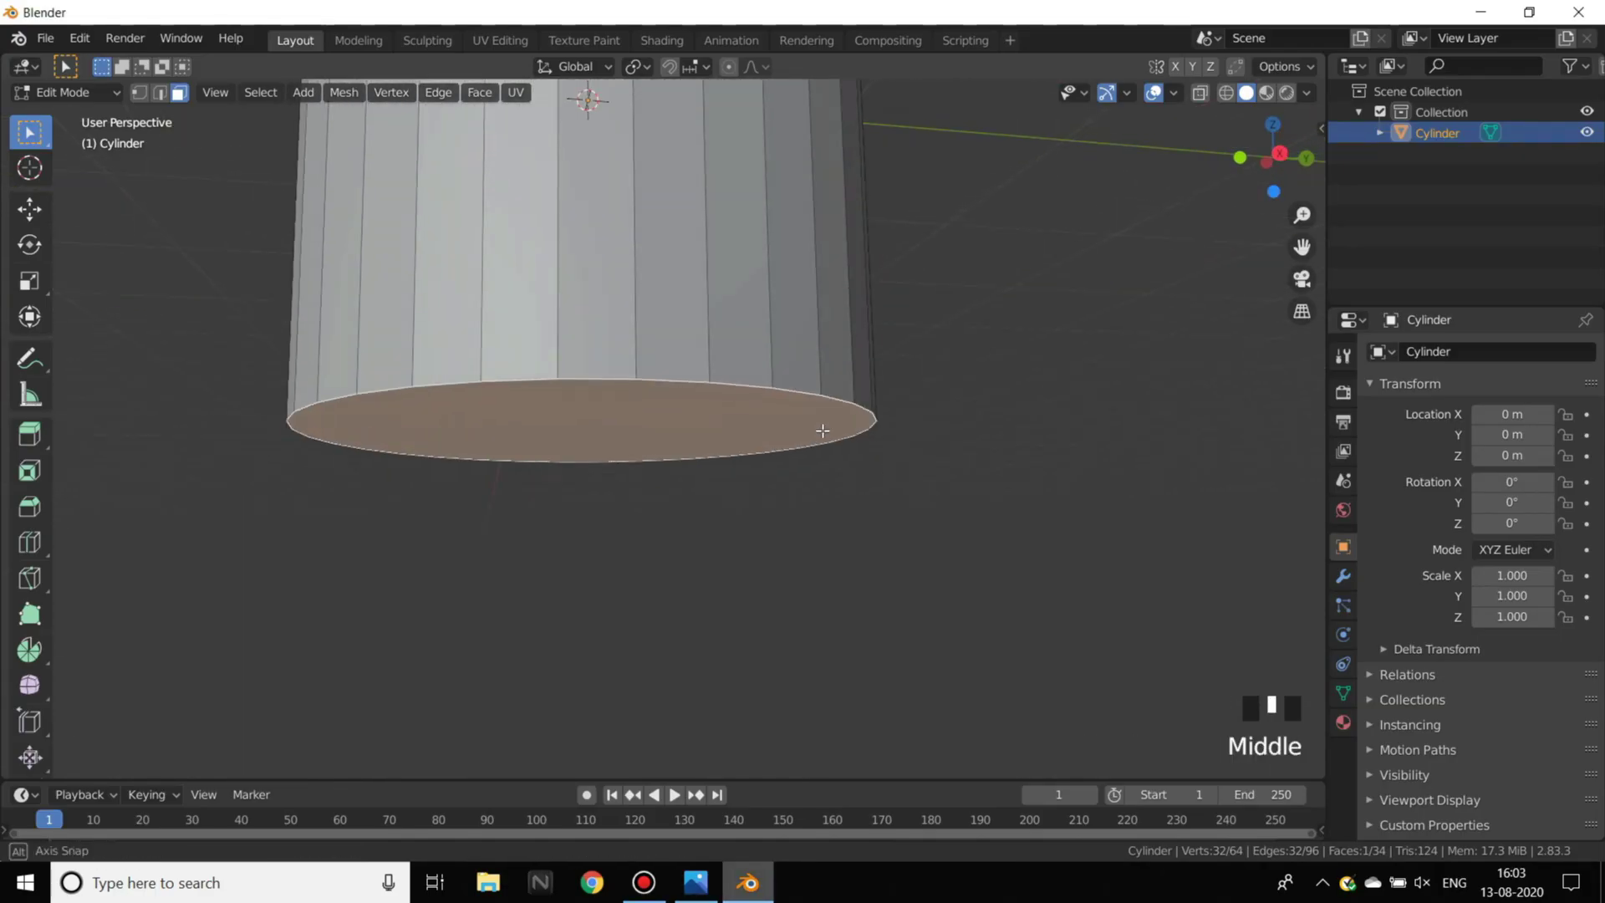
scroll(823, 431, "up", 2)
middle_click_drag(720, 448, 806, 465, "shift")
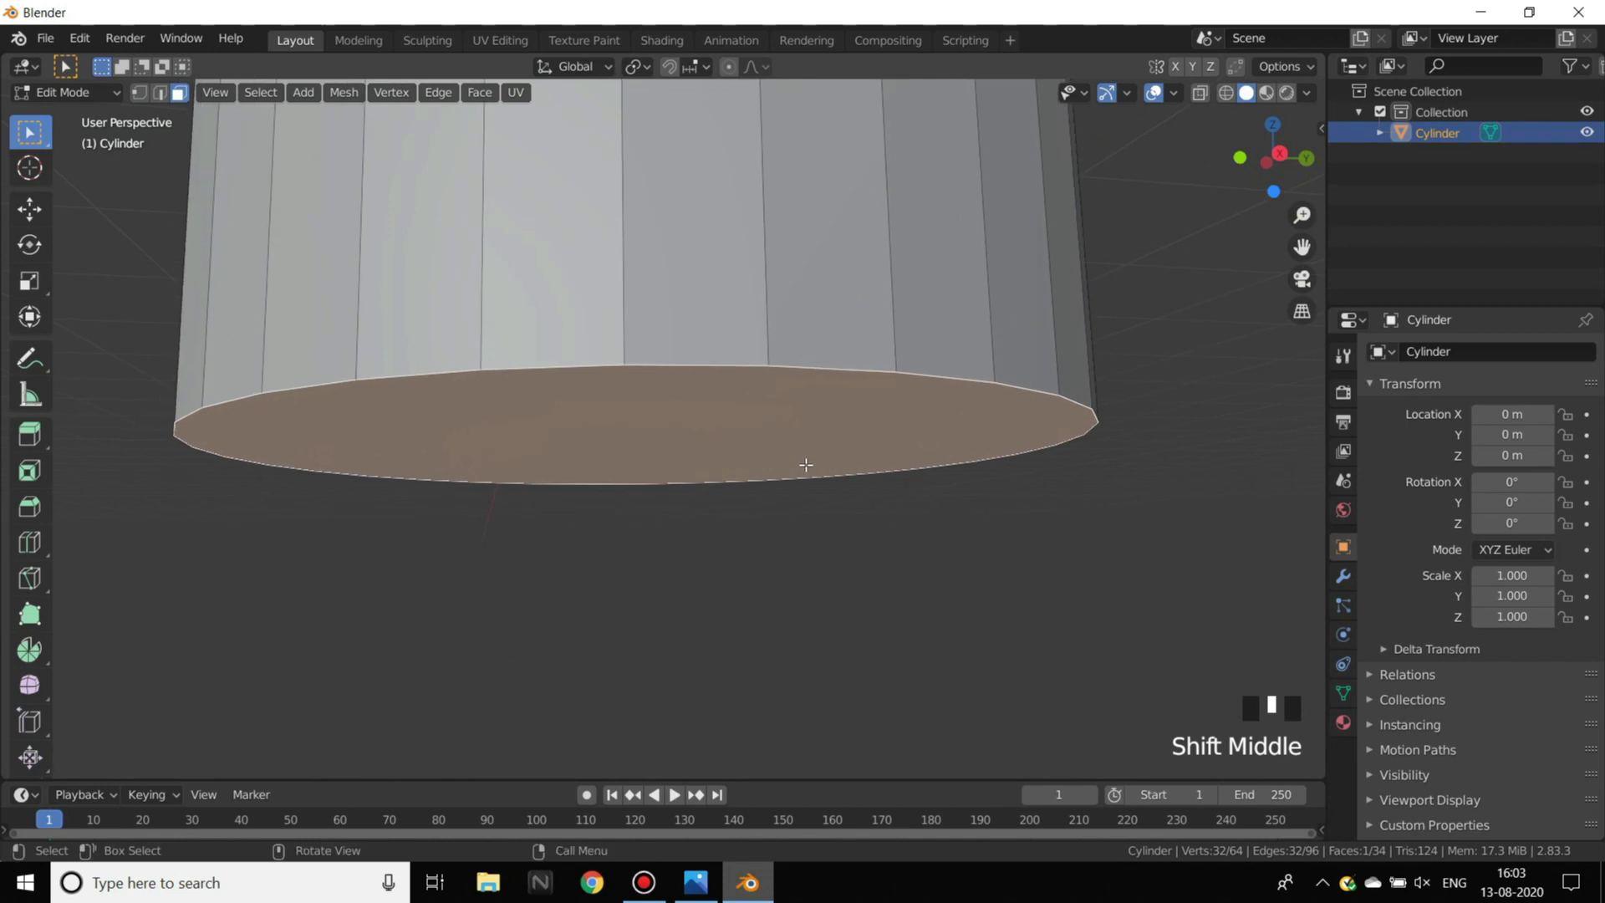
key("KP_Decimal")
key("KP_Decimal")
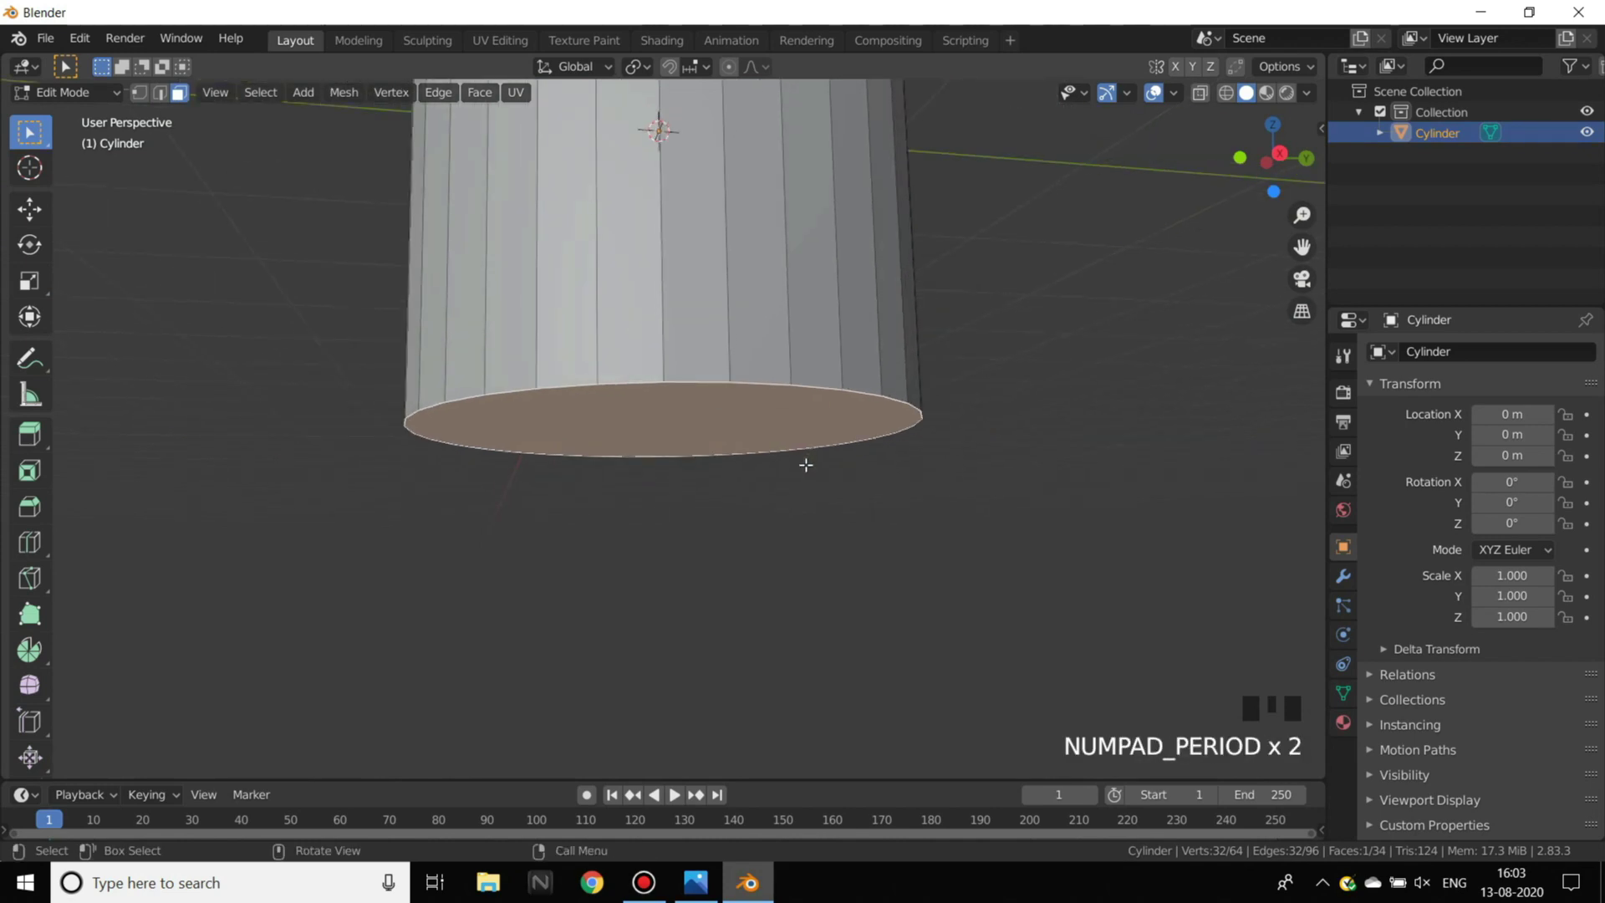
key("KP_Decimal")
scroll(806, 465, "up", 2)
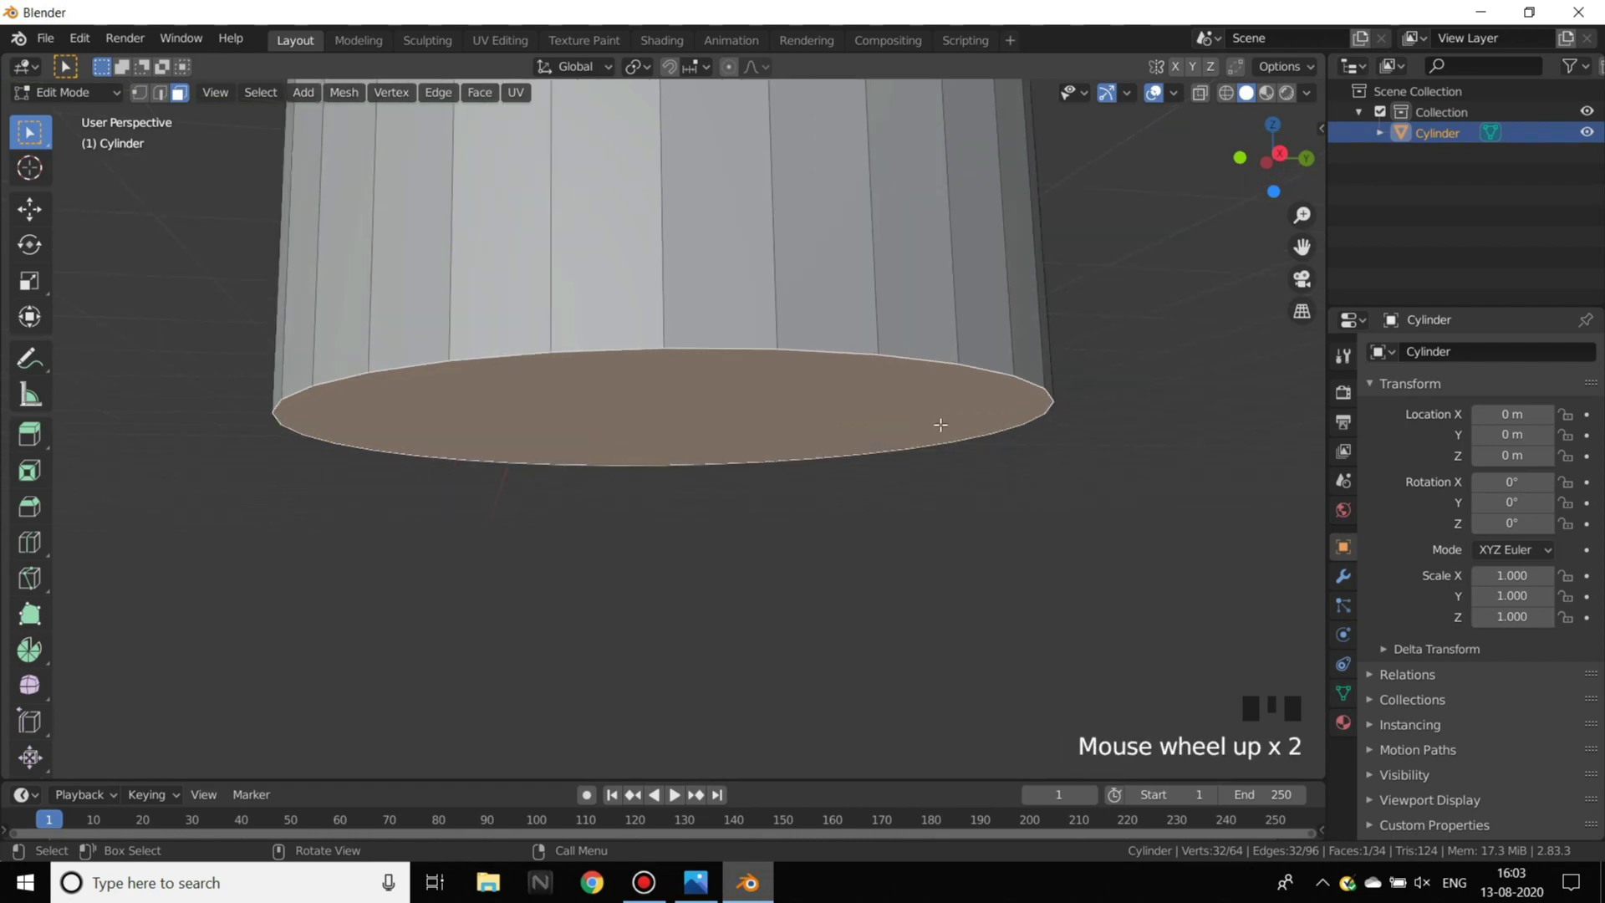
key("KP_Decimal")
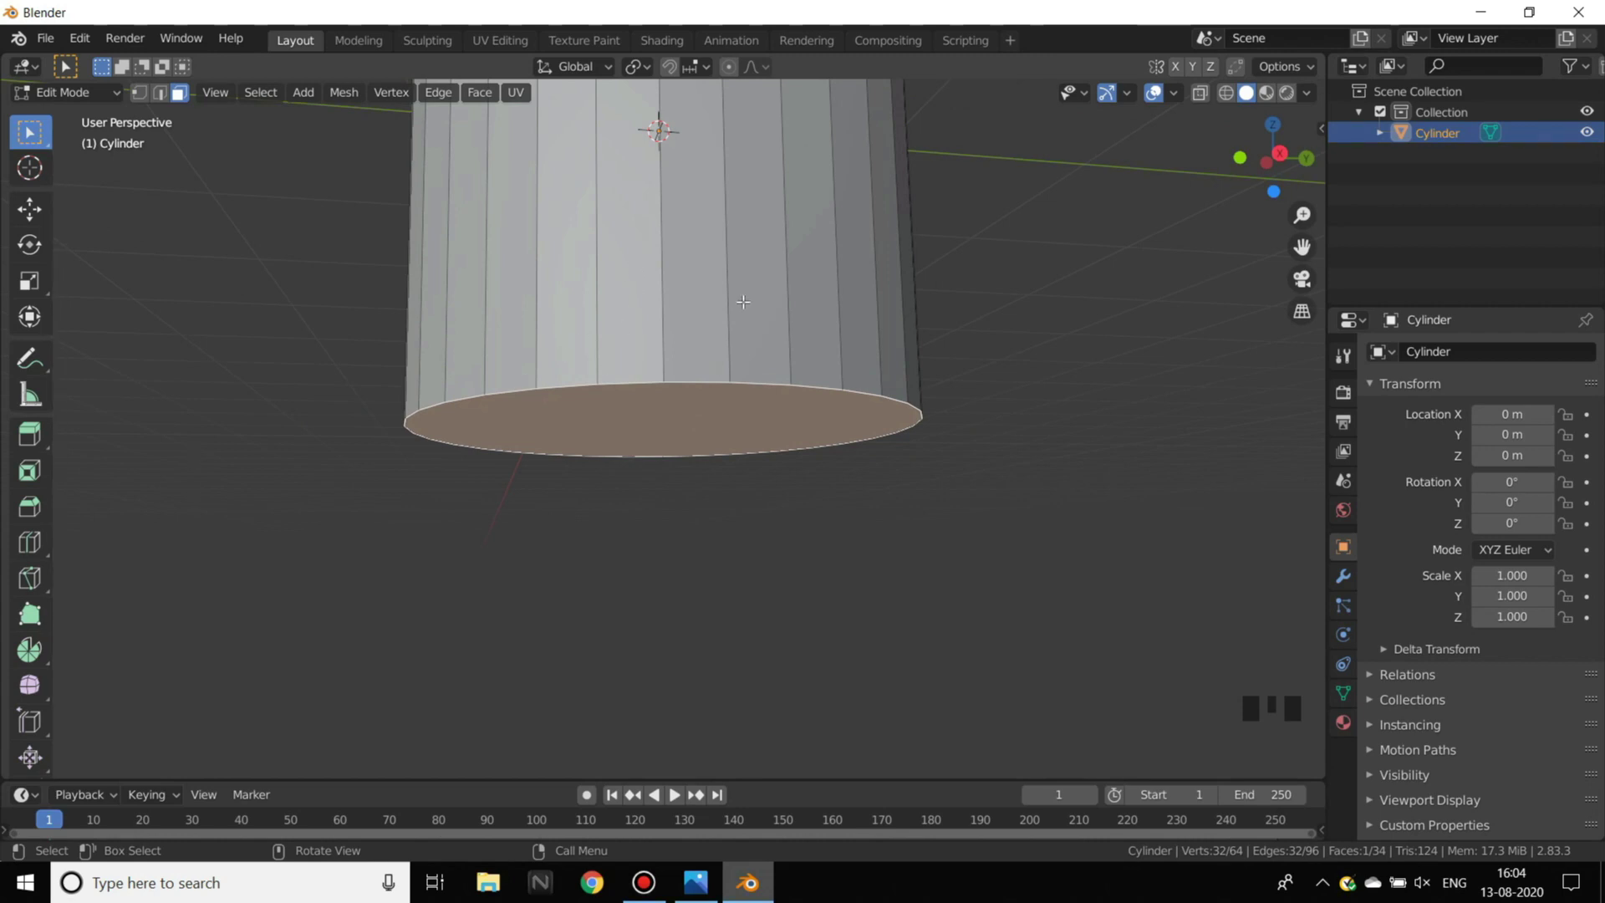
key("e")
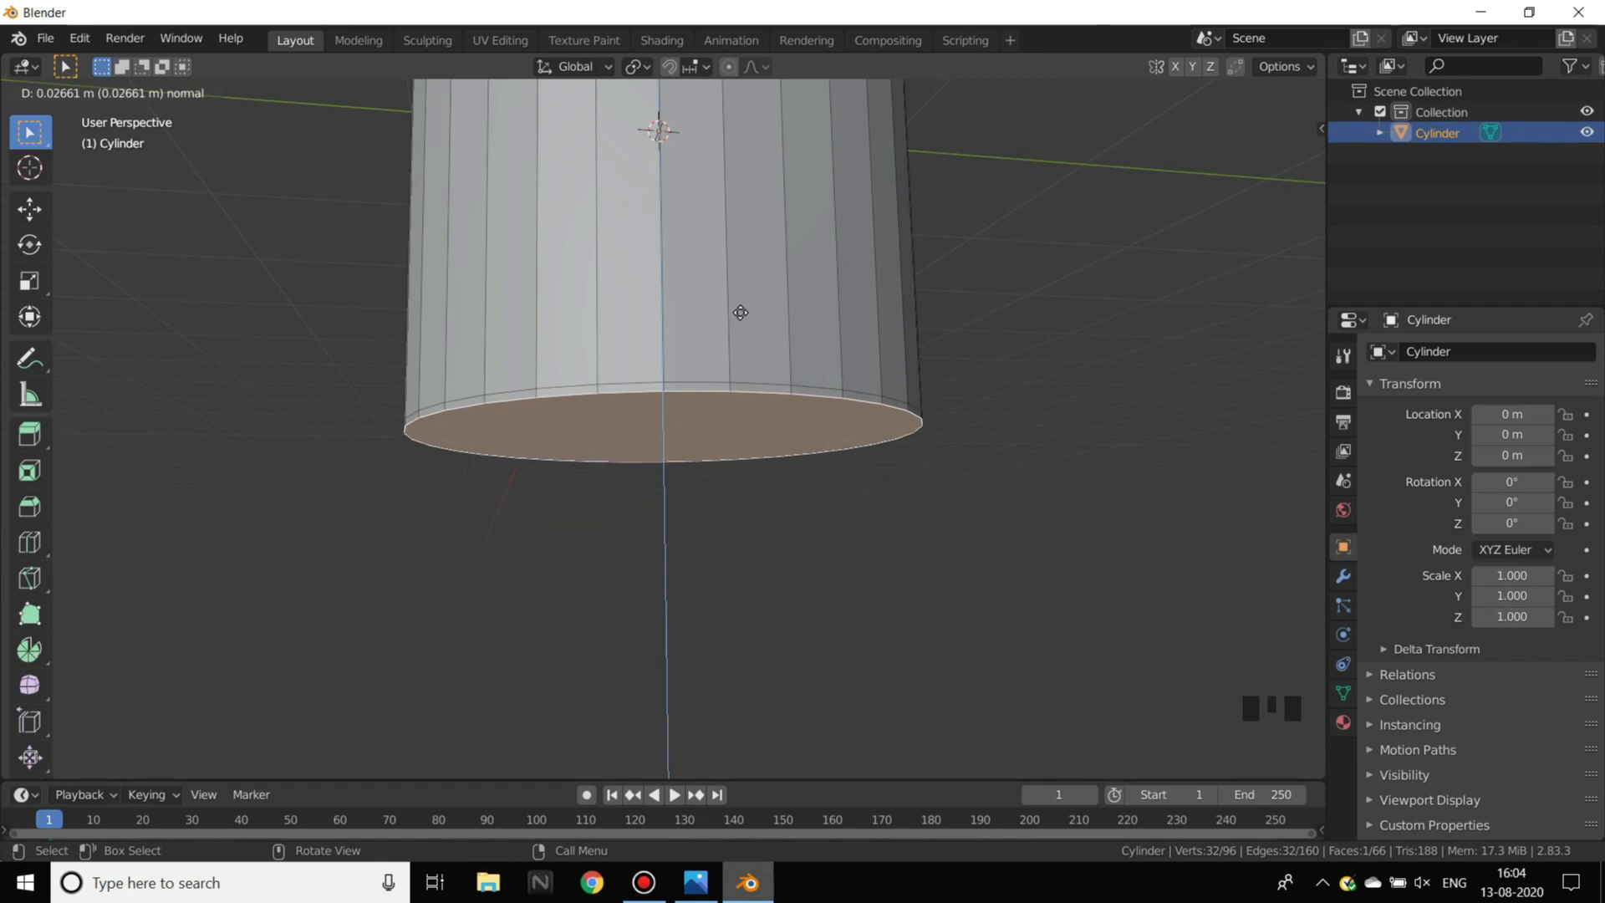
left_click(740, 314)
middle_click_drag(791, 288, 741, 311)
scroll(740, 310, "up", 2)
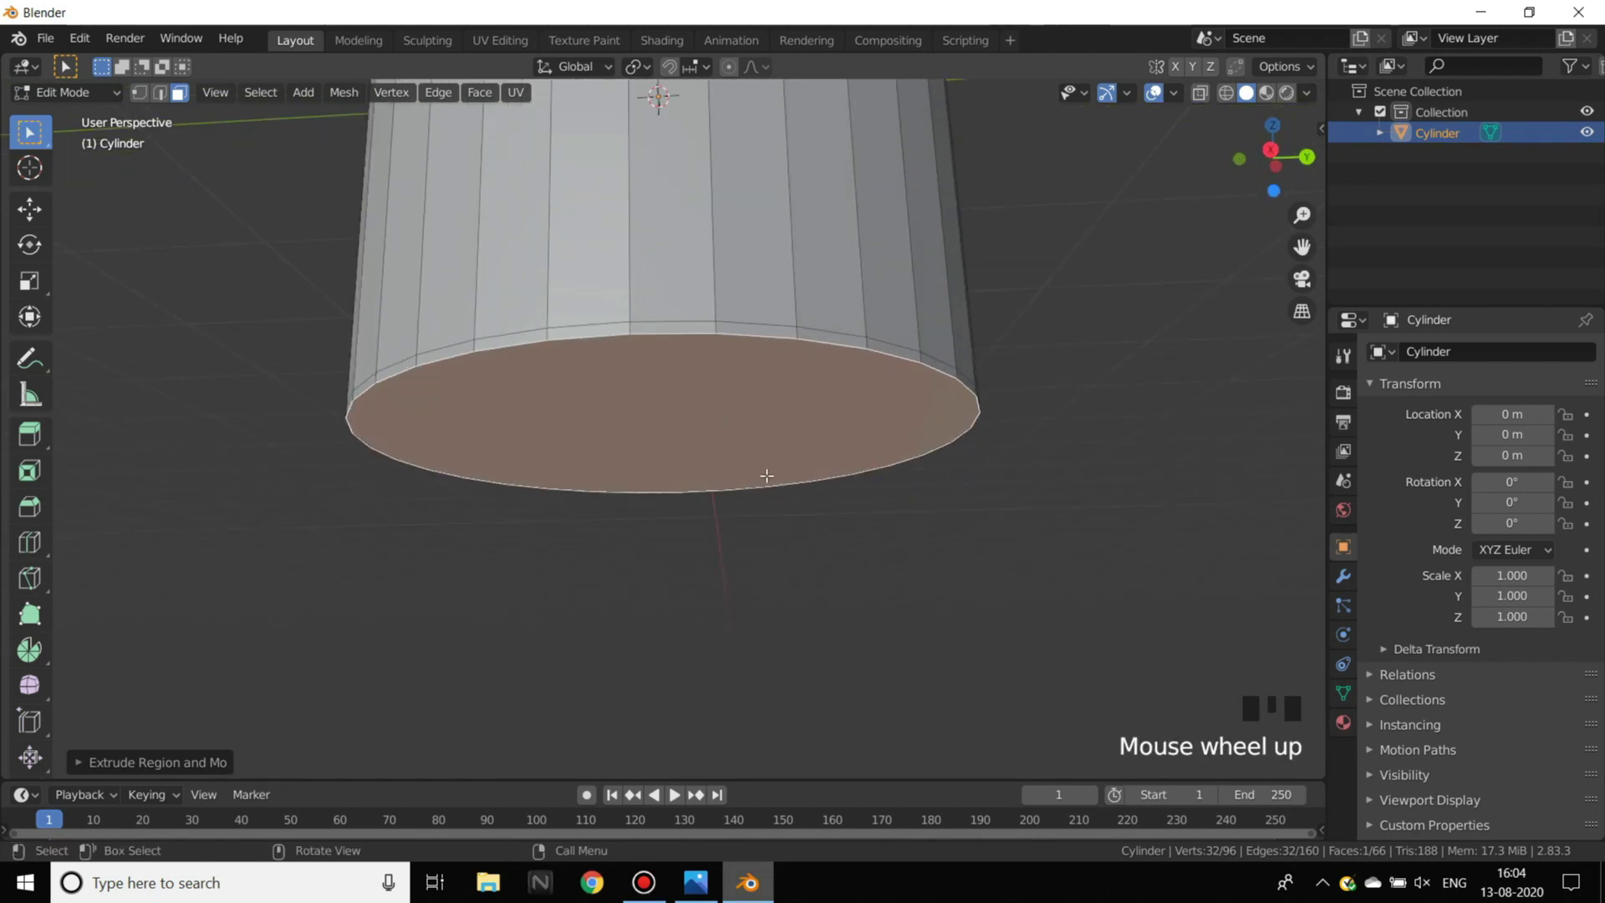
- Scale the extruded bottom face outward by about 1.04 to flare the base rim, and return to Object Mode
key("s")
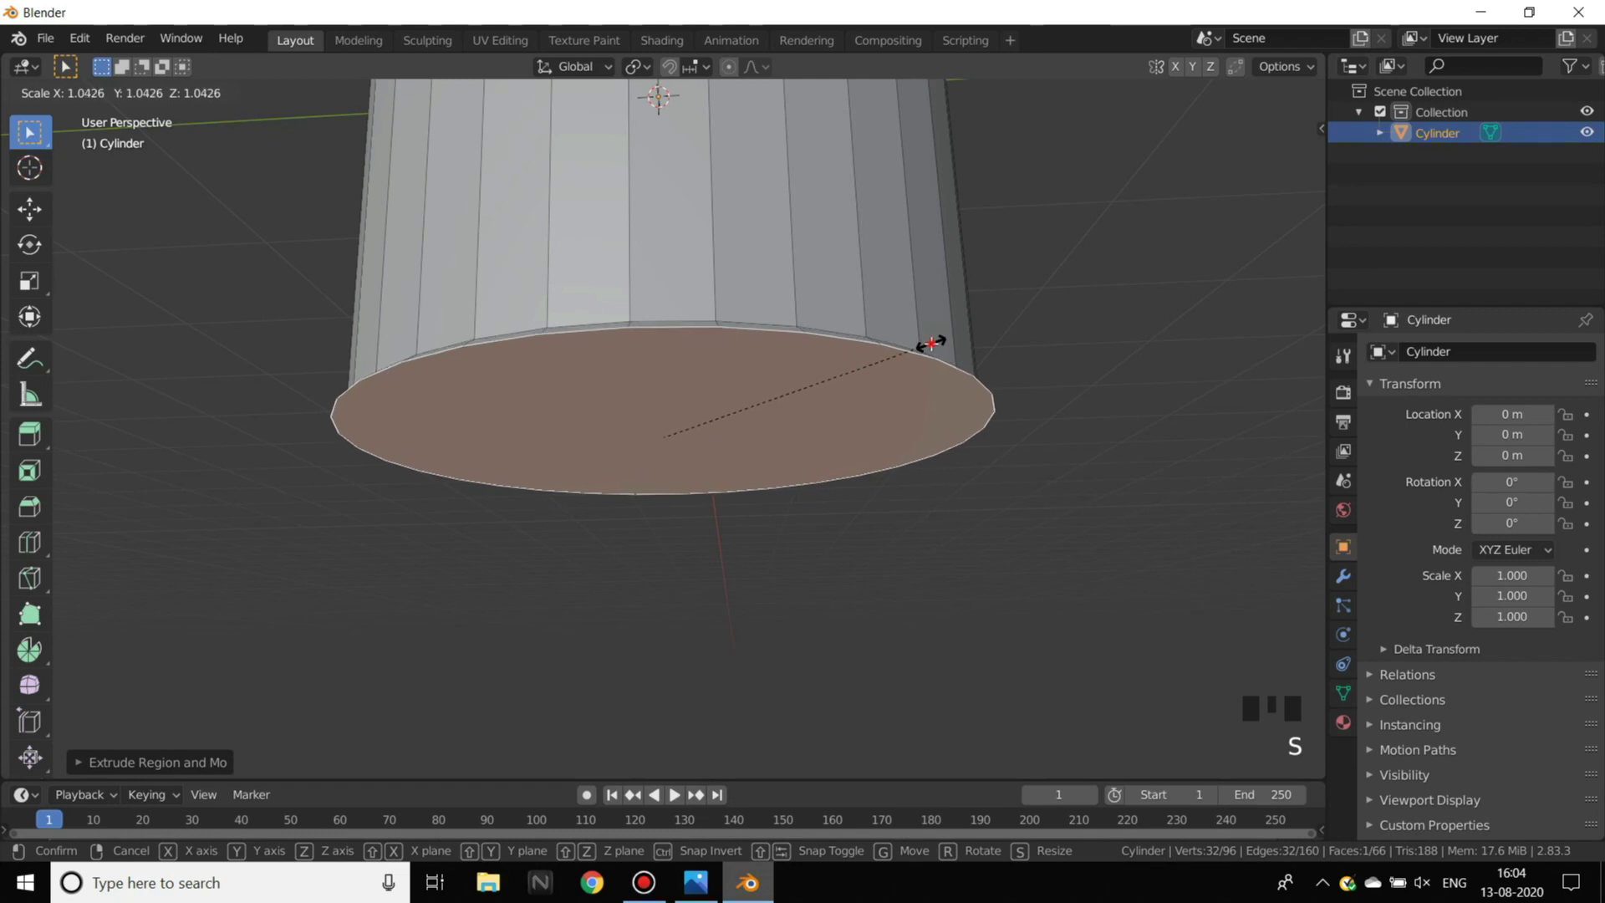
left_click(932, 342)
middle_click_drag(932, 343, 890, 489)
key("Tab")
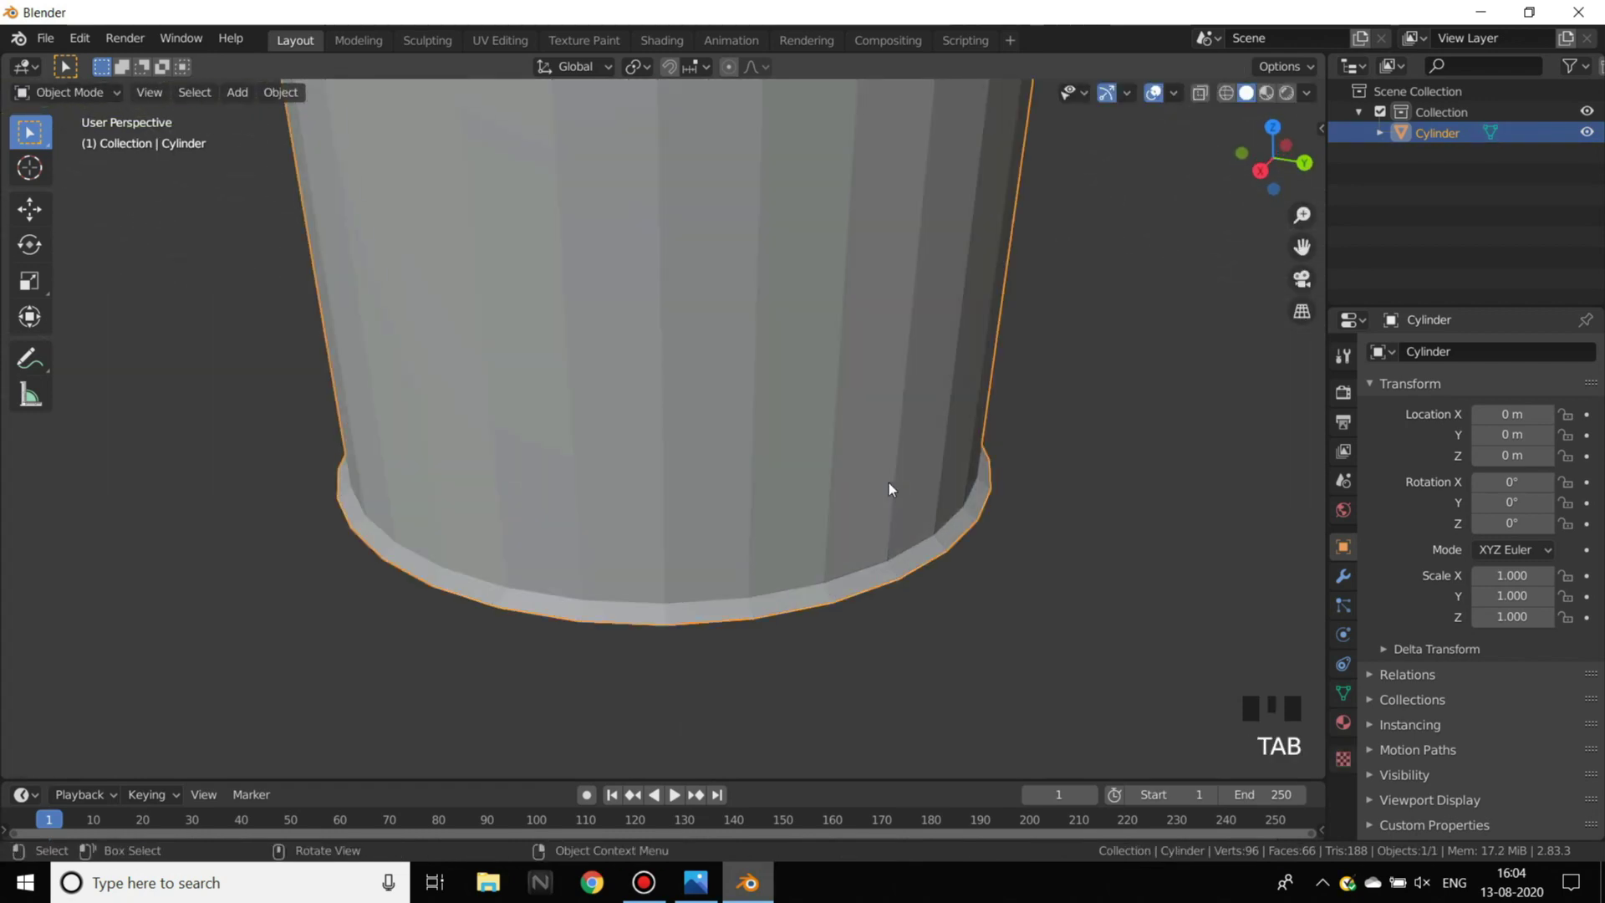
scroll(890, 483, "down", 5)
scroll(871, 435, "up", 5)
middle_click_drag(849, 423, 839, 340, "shift")
scroll(744, 474, "down", 4)
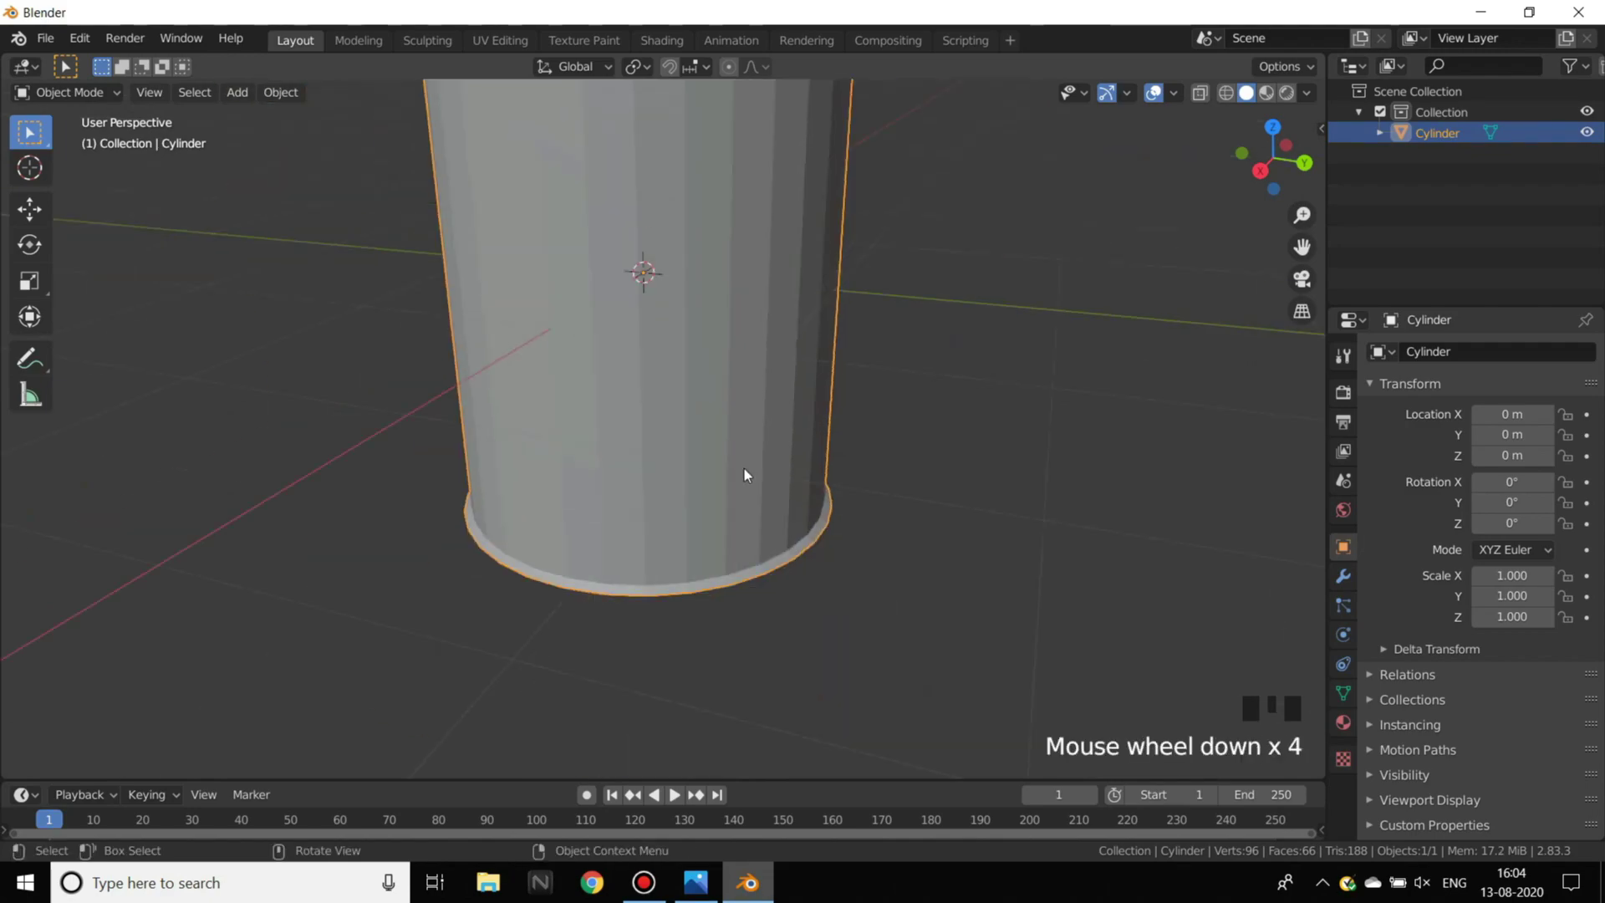
middle_click_drag(744, 474, 785, 426)
- Check the barrel's top in the reference photo and extrude the cylinder's top face upward by about 0.03 m in Edit Mode
key("alt+Tab")
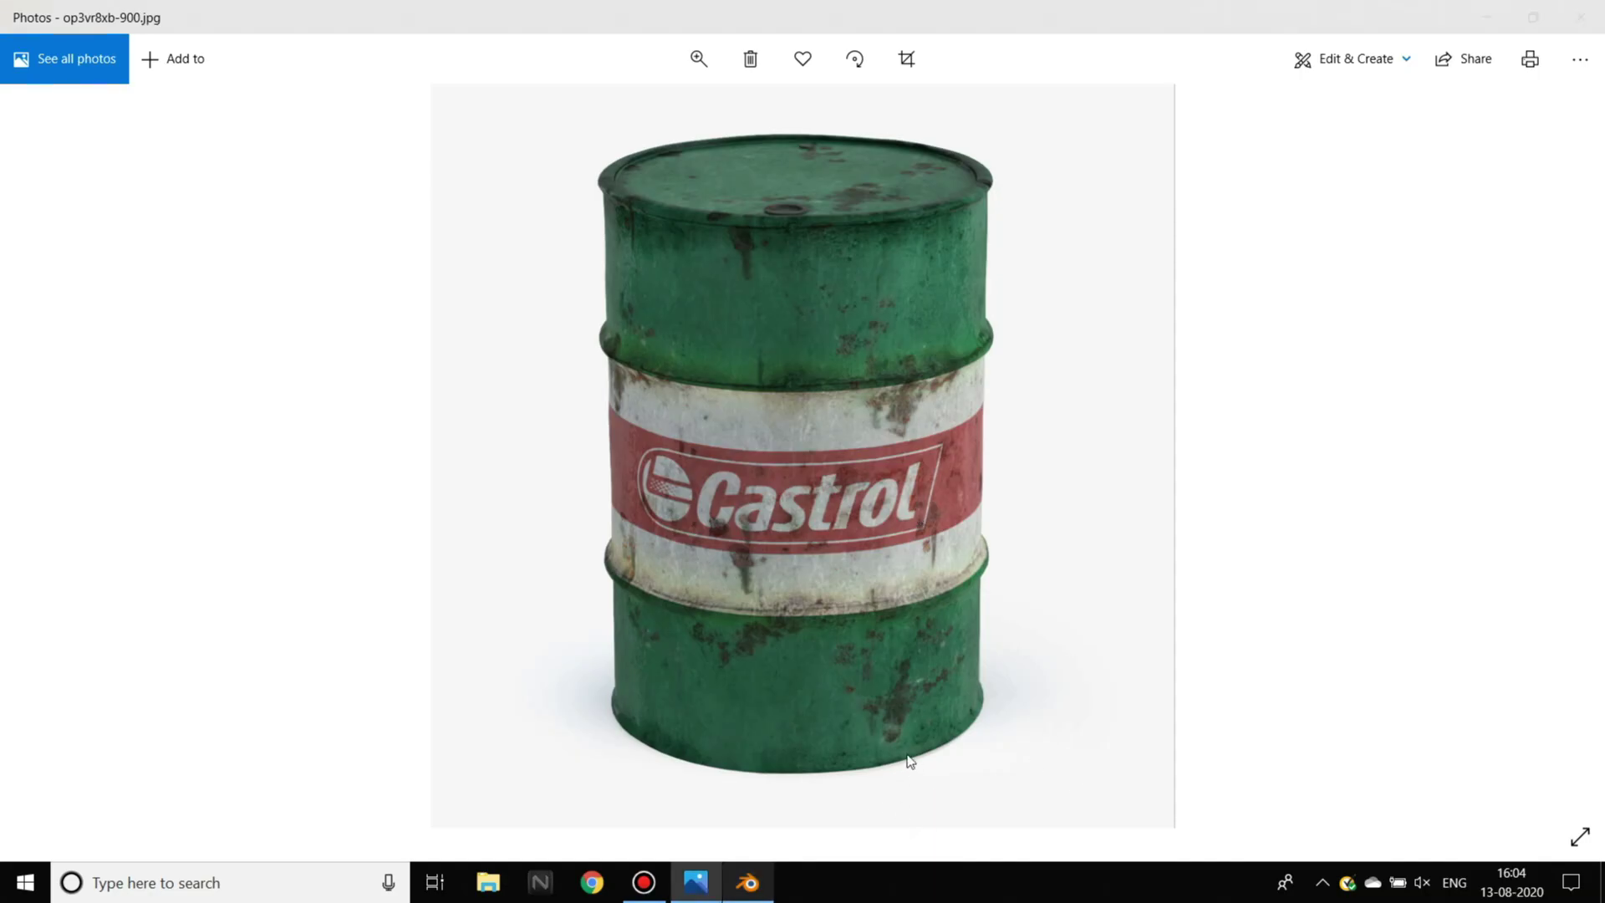
key("alt+Tab")
middle_click_drag(931, 512, 760, 326)
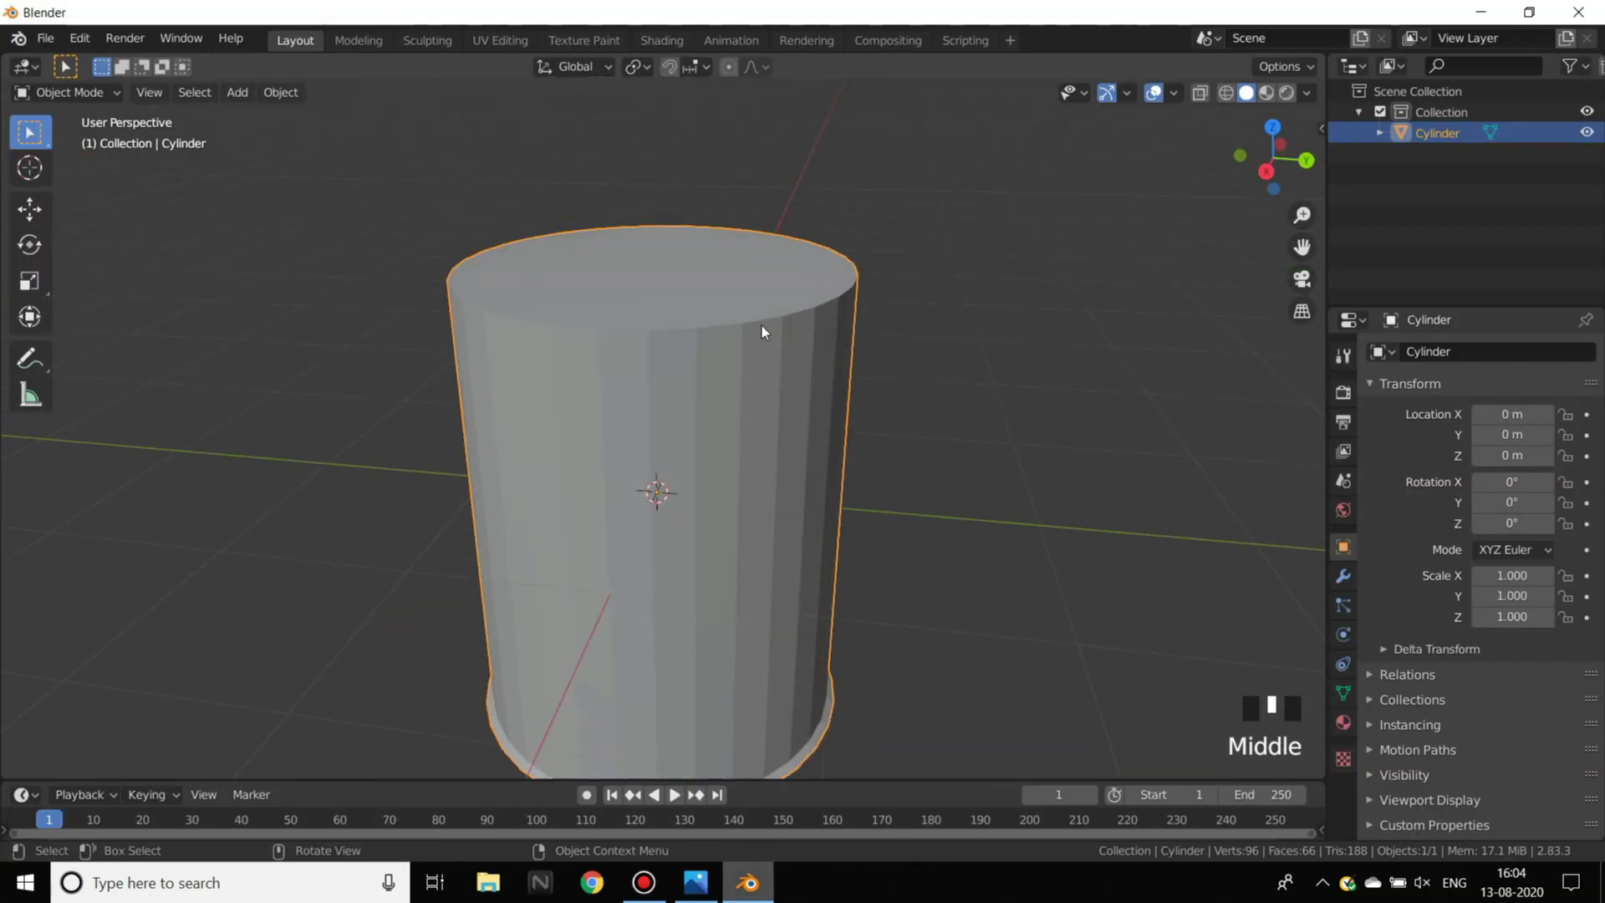
key("alt+Tab")
key("alt+Tab")
key("Tab")
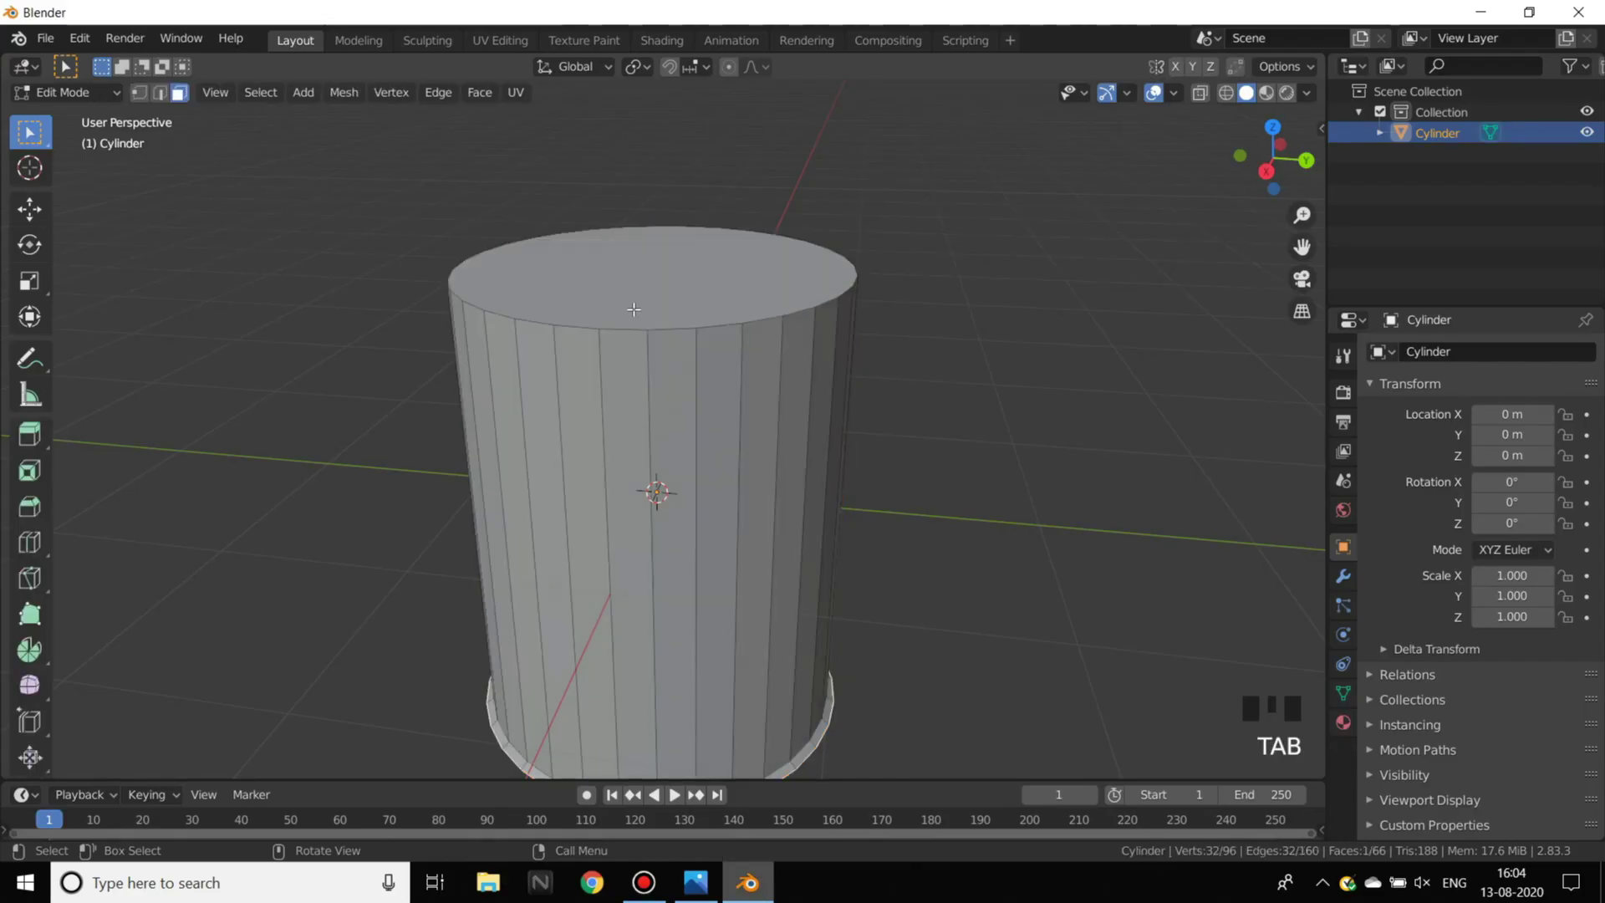
left_click(666, 274)
scroll(849, 436, "up", 2)
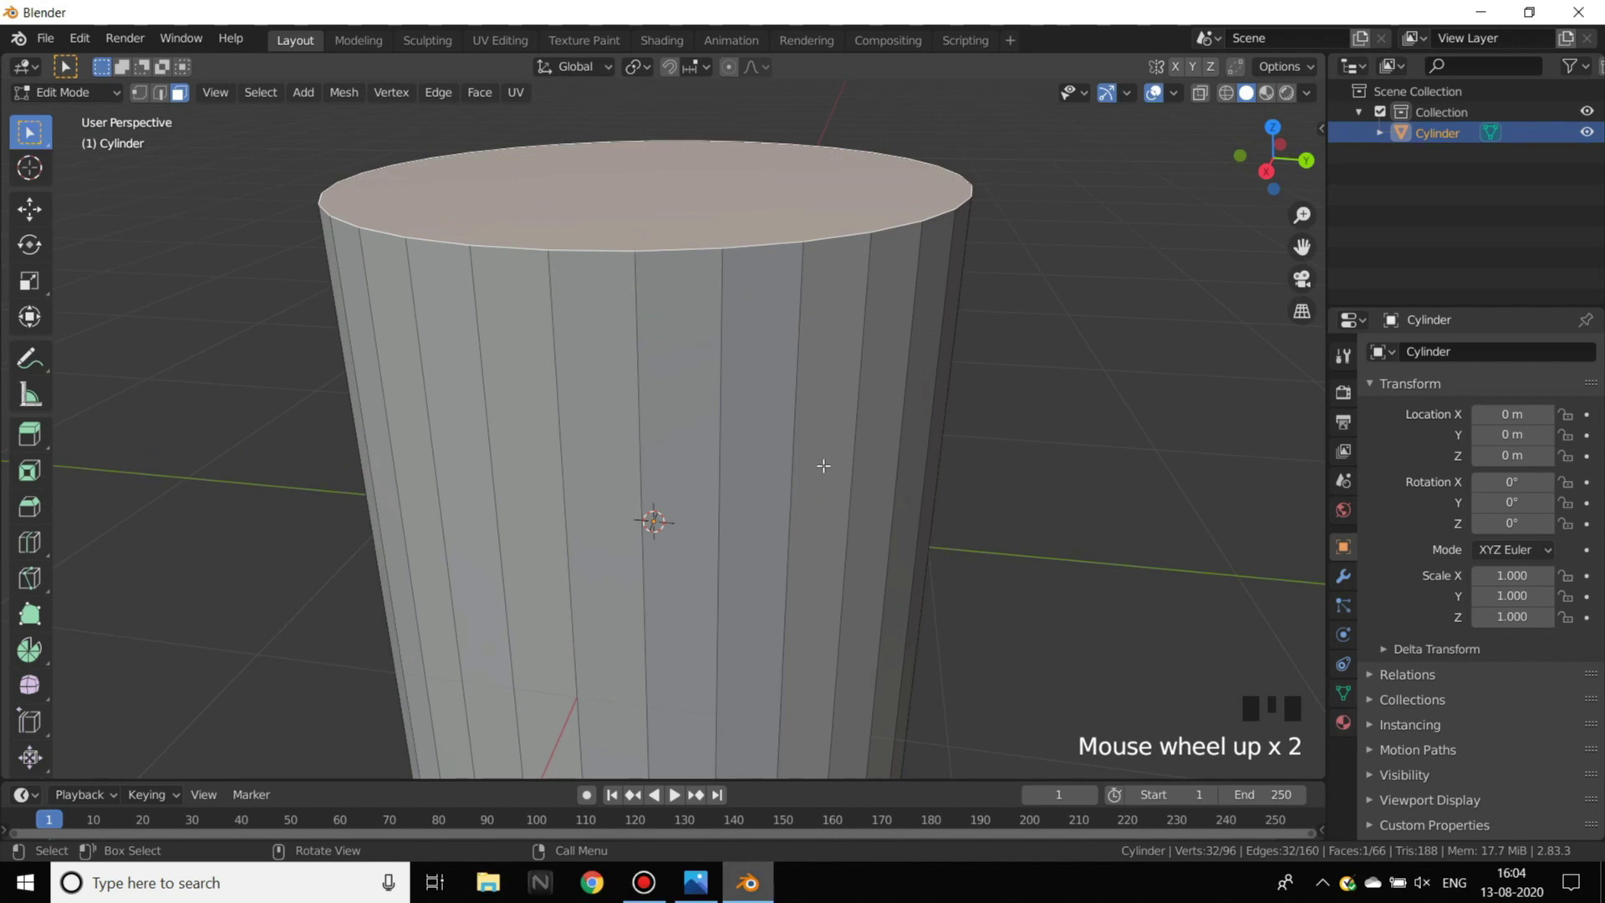
key("e")
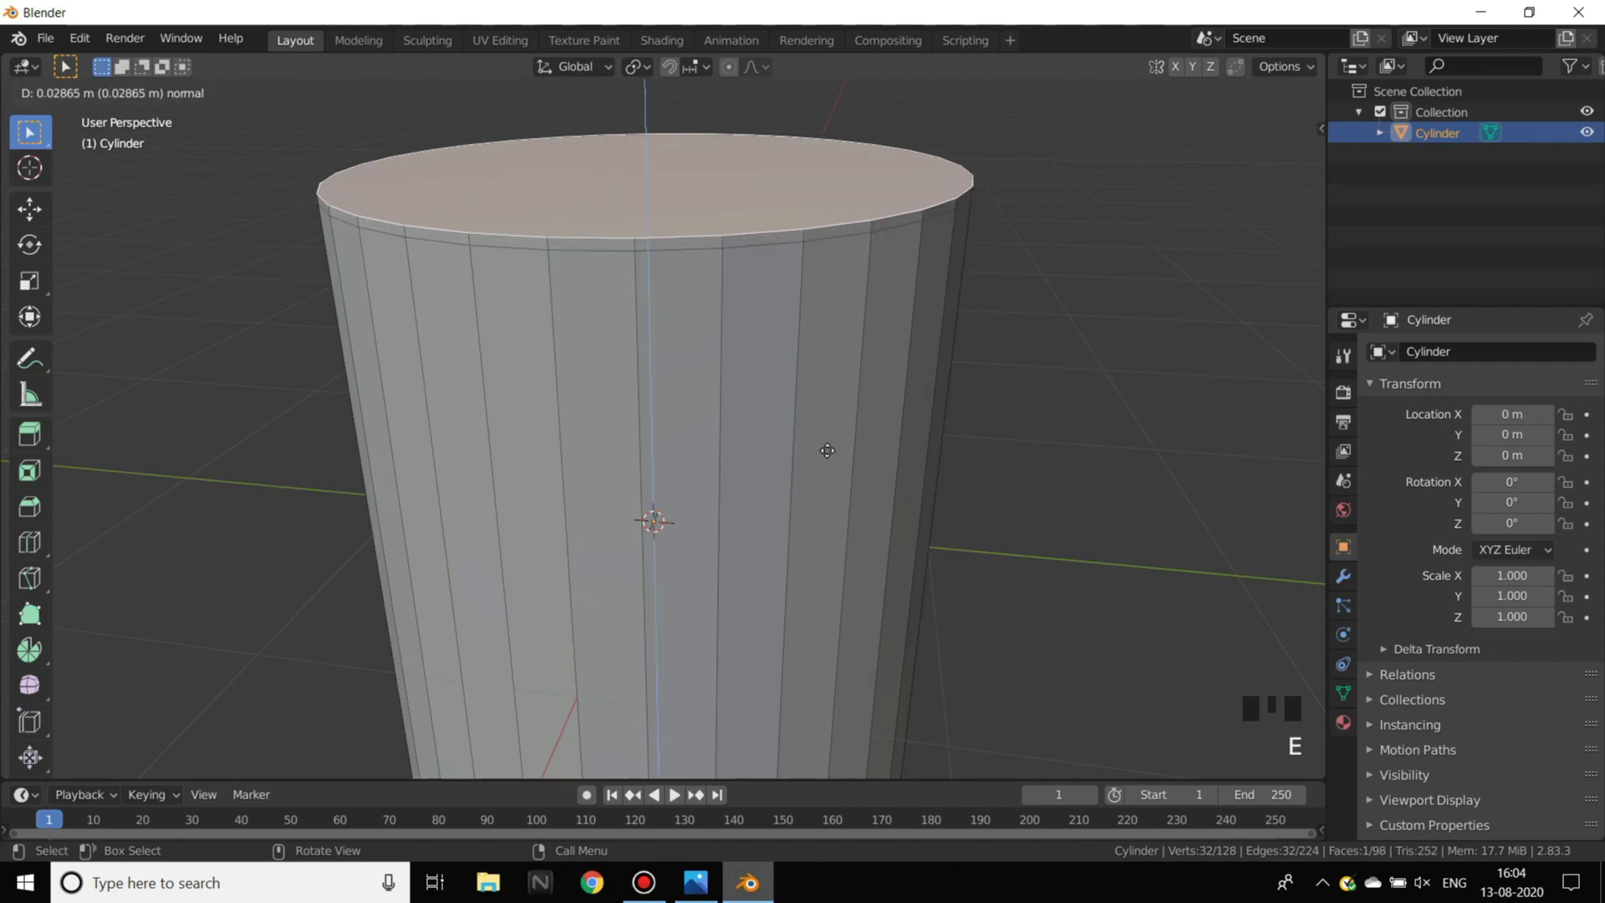
left_click(827, 450)
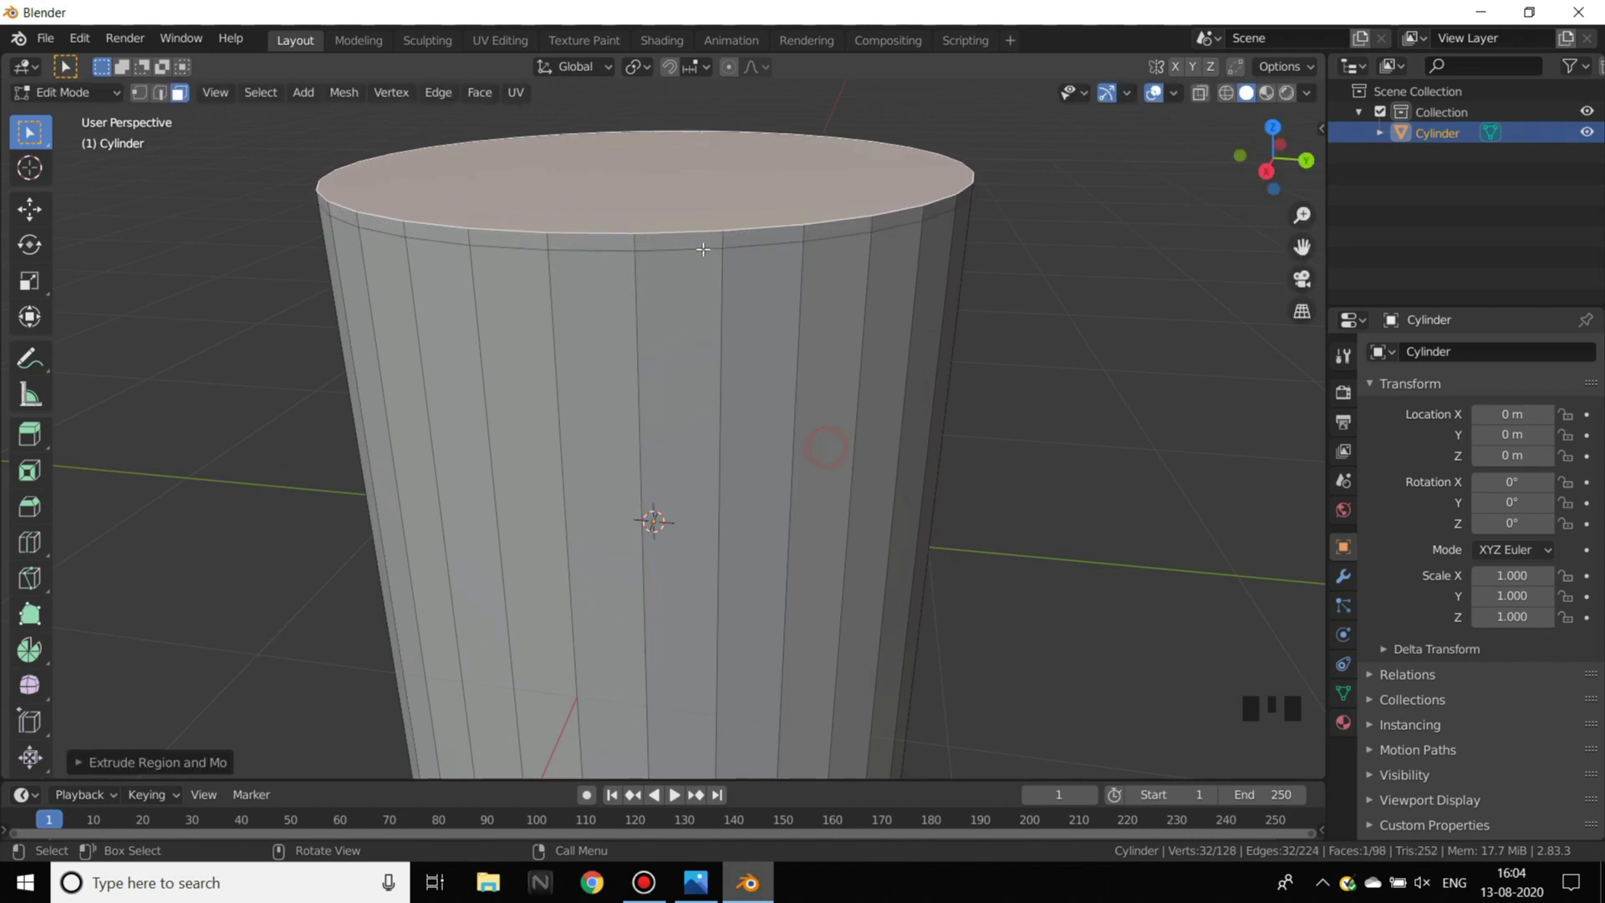
- Scale the extruded top face outward by about 1.05 to flare the top rim, and return to Object Mode
key("s")
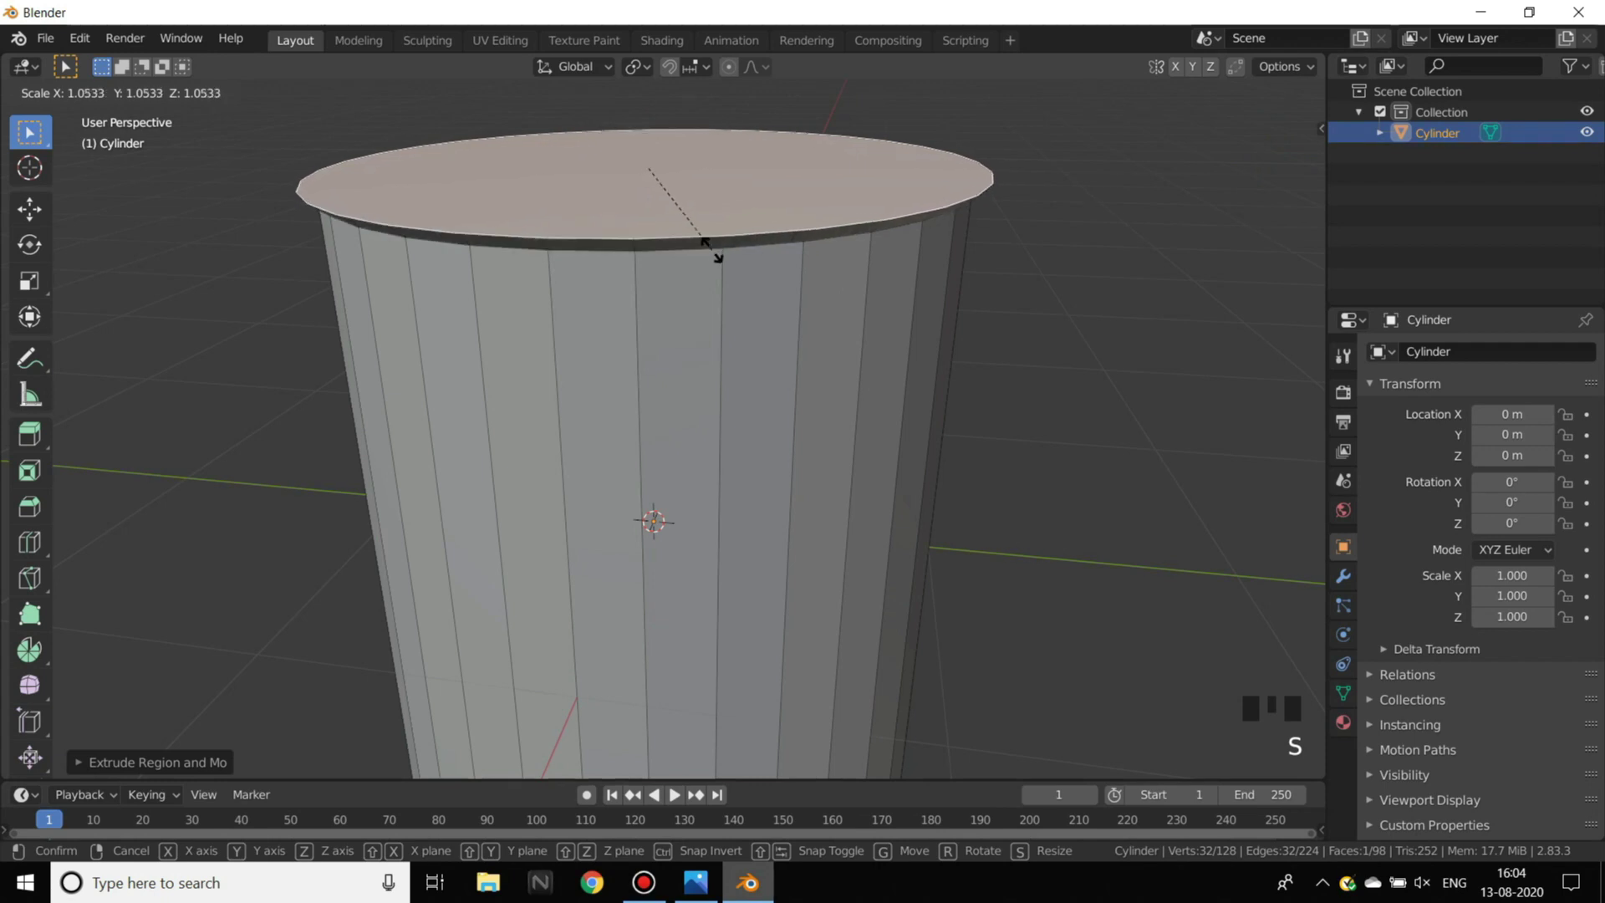
left_click(712, 250)
scroll(920, 405, "down", 4)
key("Tab")
middle_click_drag(977, 474, 958, 468)
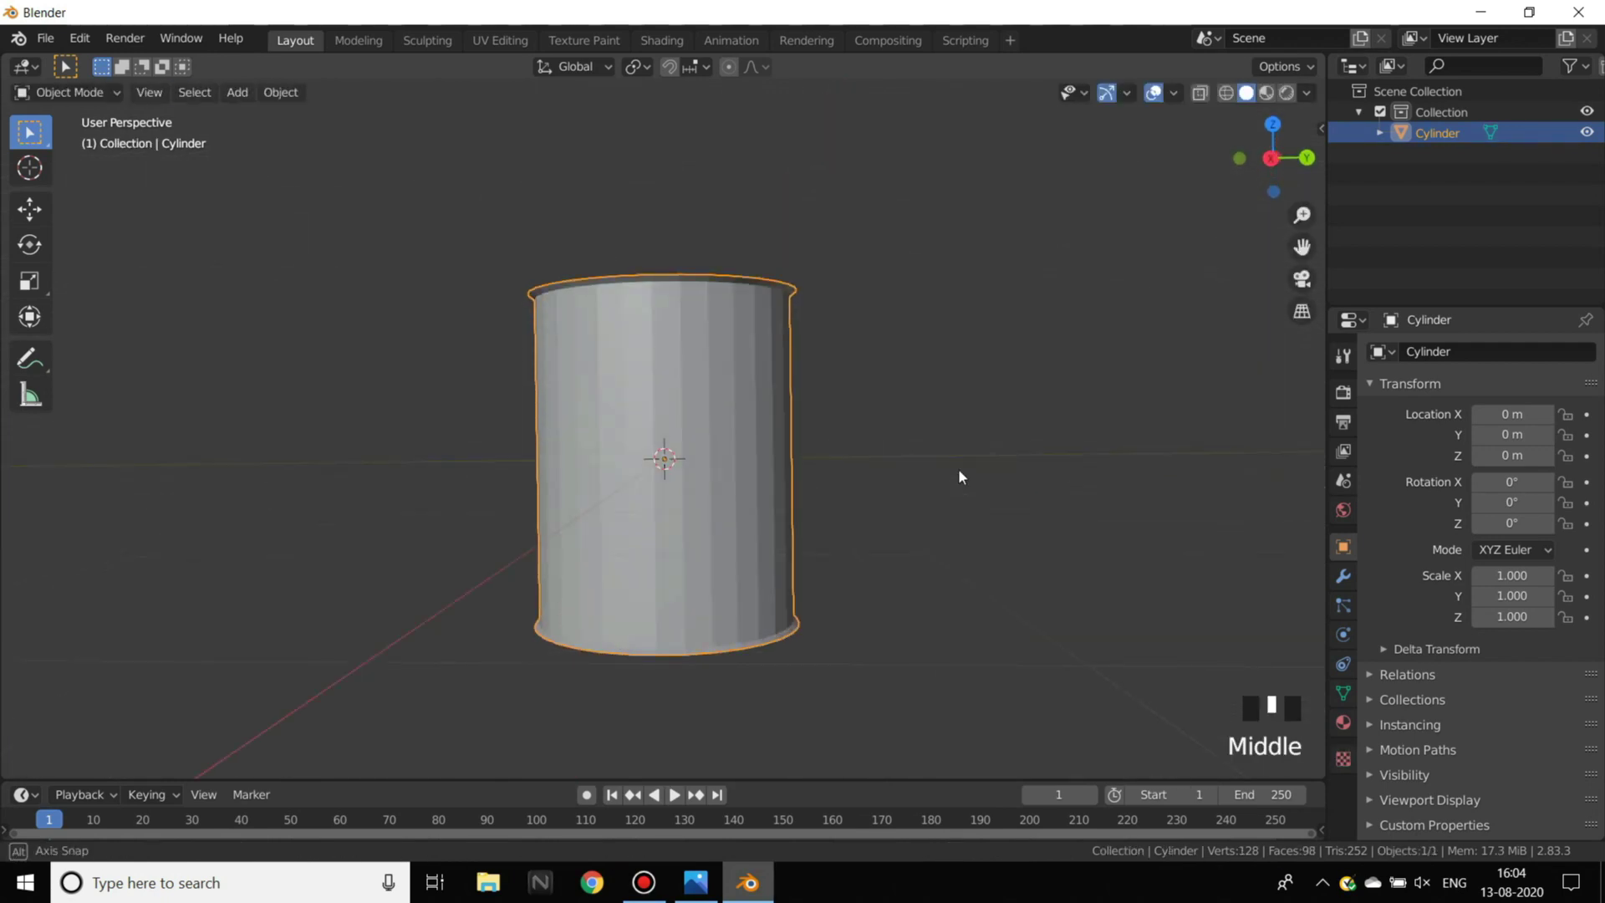
left_click(958, 469)
scroll(1030, 395, "down", 3)
middle_click(1031, 395)
- Check the barrel's raised ribs in the reference photo, re-enter Edit Mode on the cylinder and clear the face selection
key("alt+Tab")
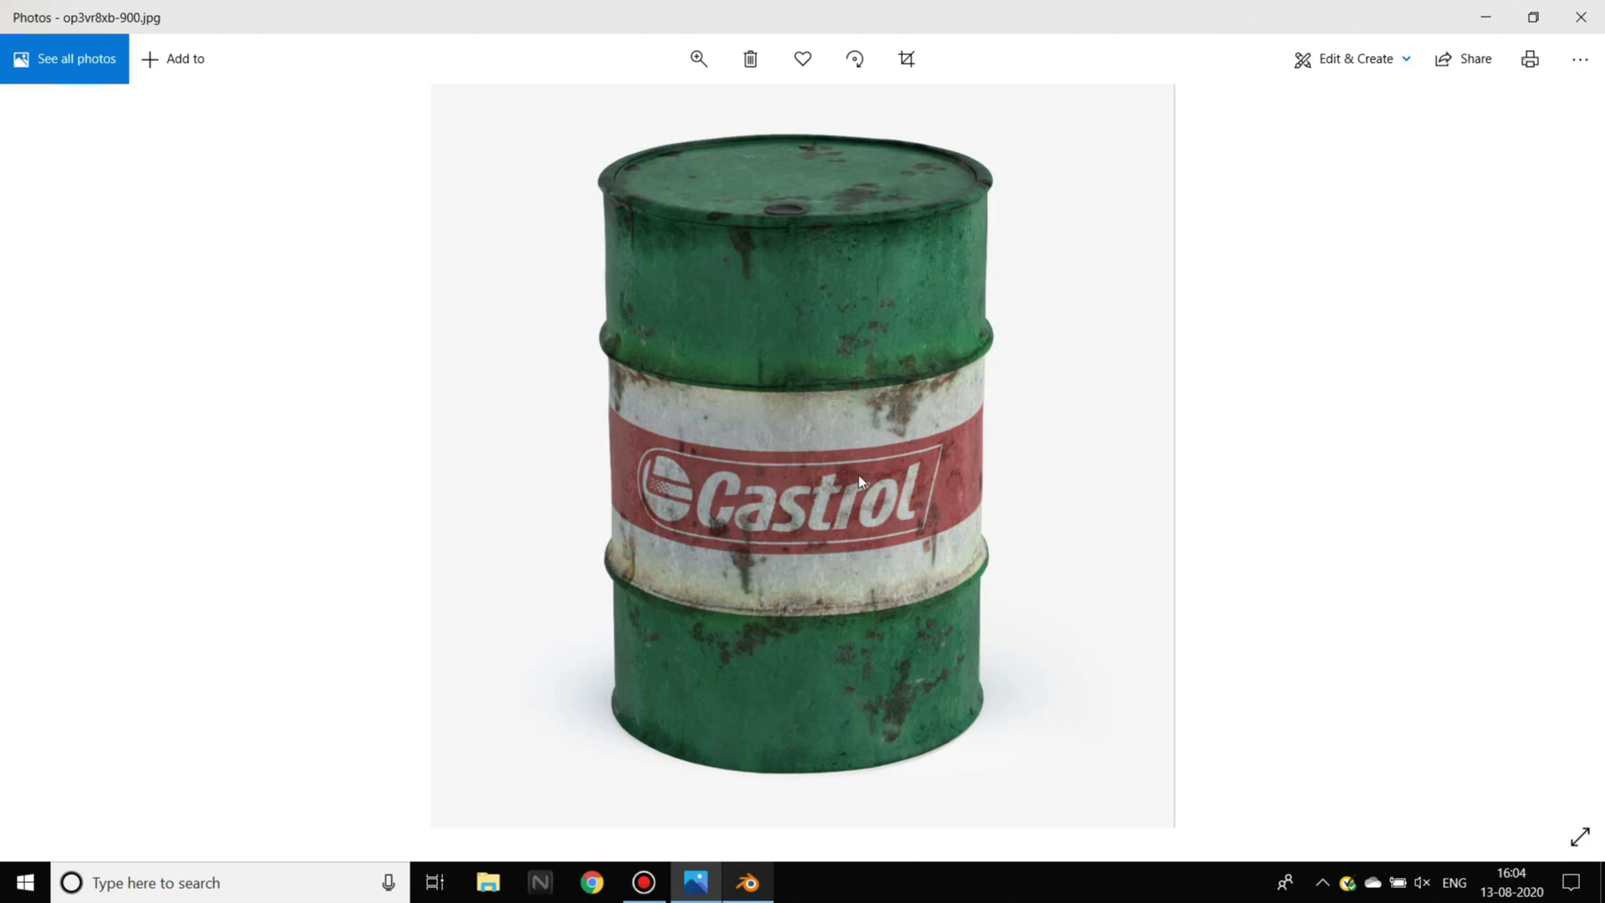
key("alt+Tab")
middle_click_drag(704, 403, 783, 393)
left_click(801, 340)
left_click_drag(67, 92, 50, 133)
left_click(976, 365)
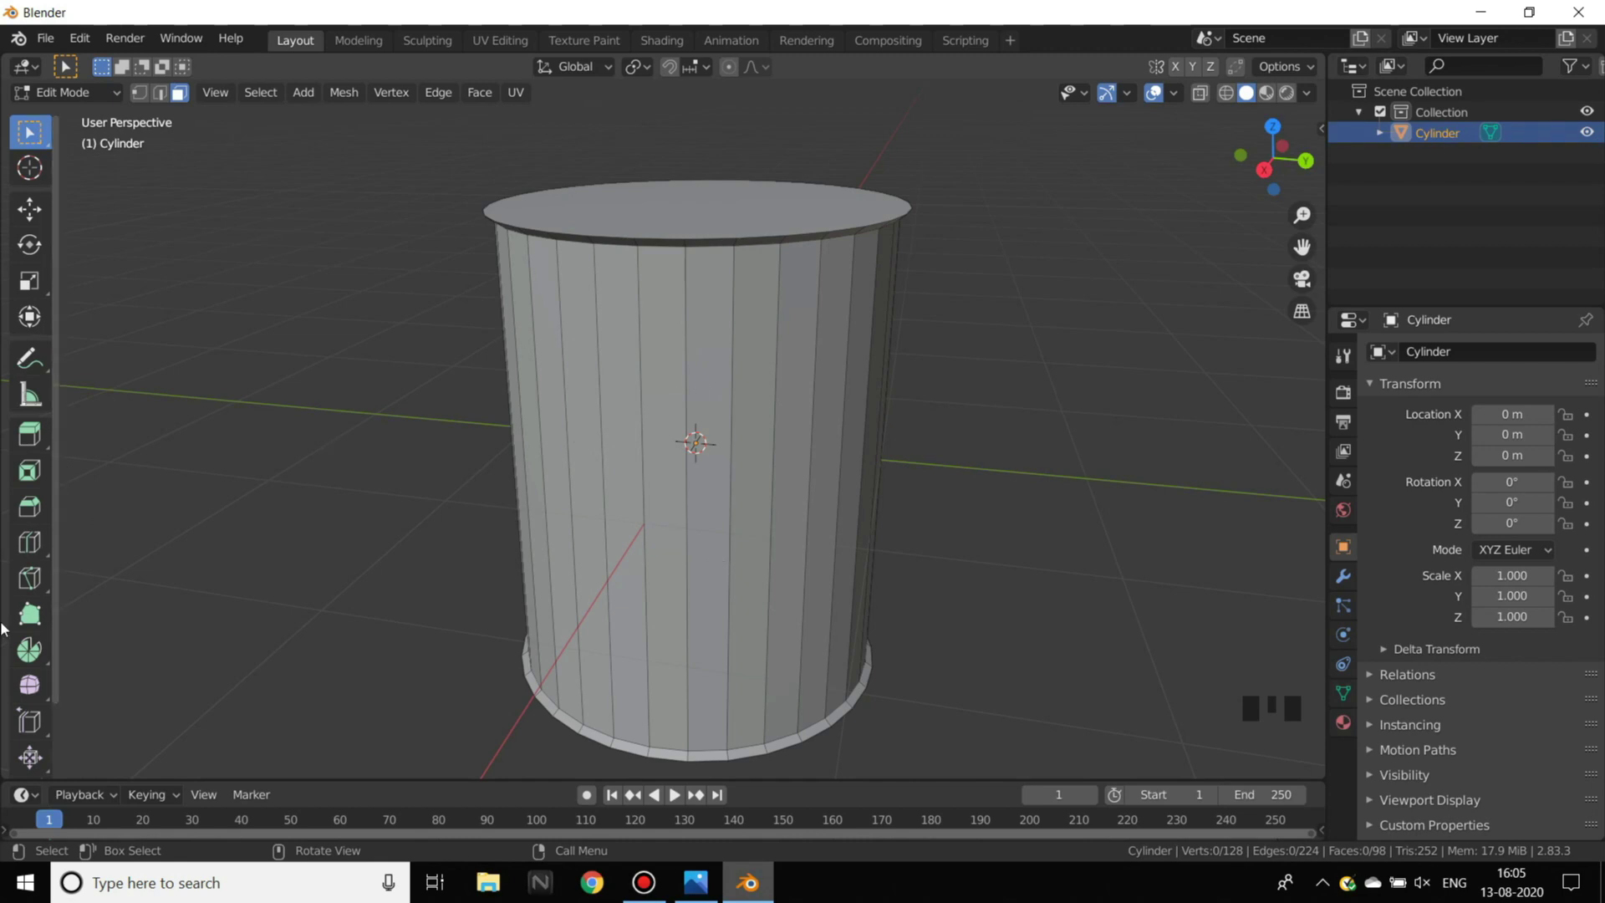
- Try the Loop Cut tool by adding several horizontal and vertical loops across the cylinder's side
scroll(38, 691, "down", 1)
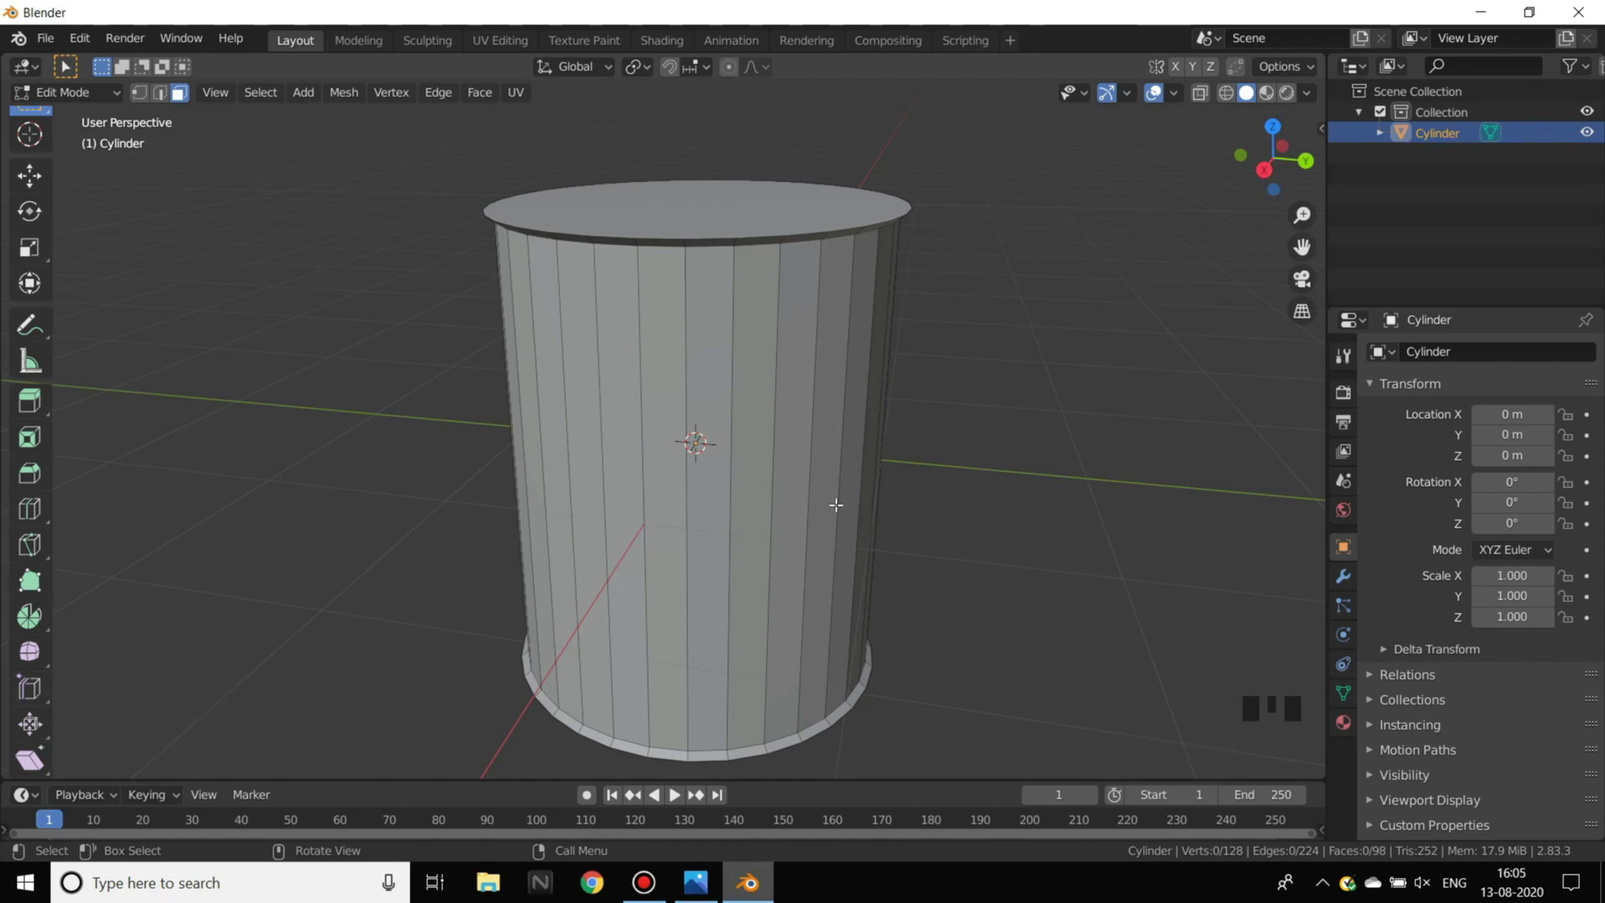
left_click(29, 688)
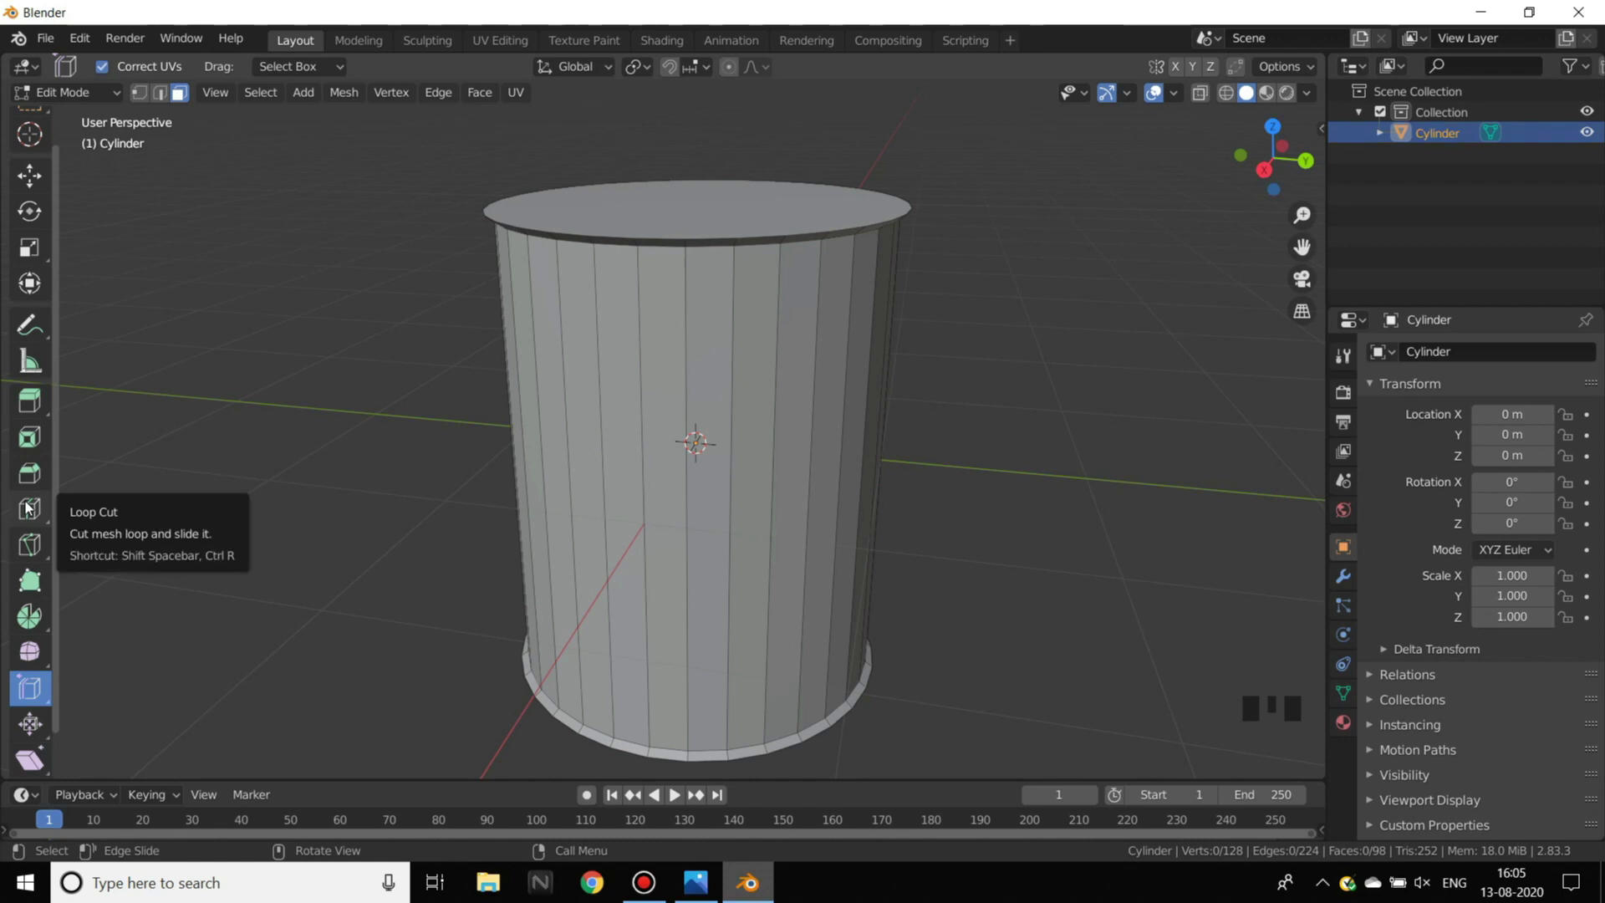
left_click(29, 702)
left_click(29, 509)
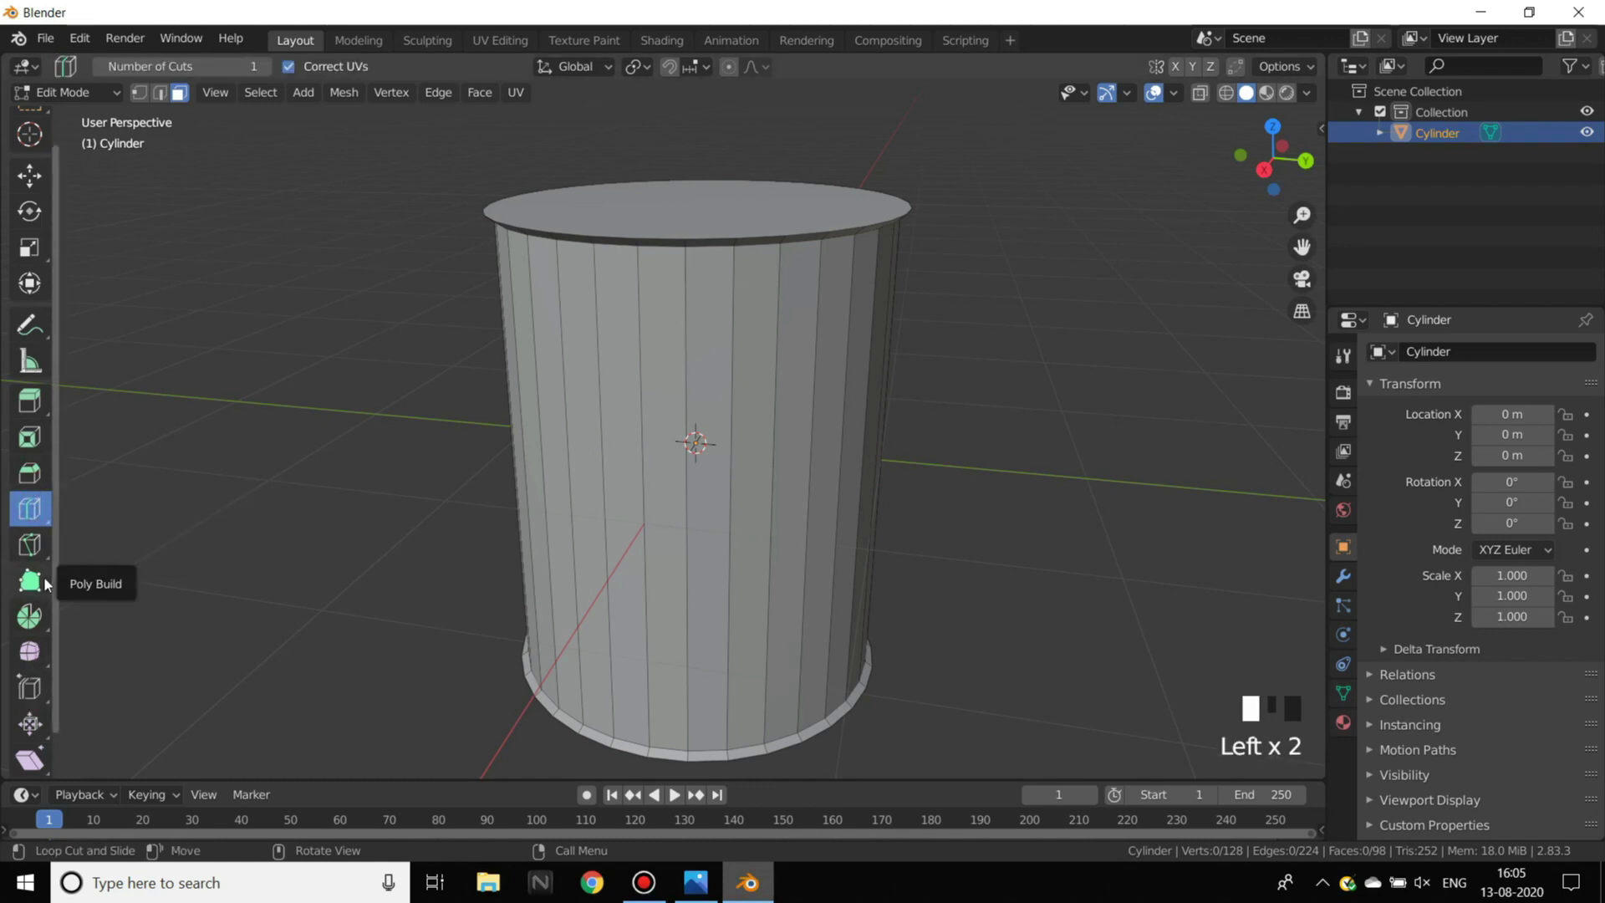
left_click(38, 511)
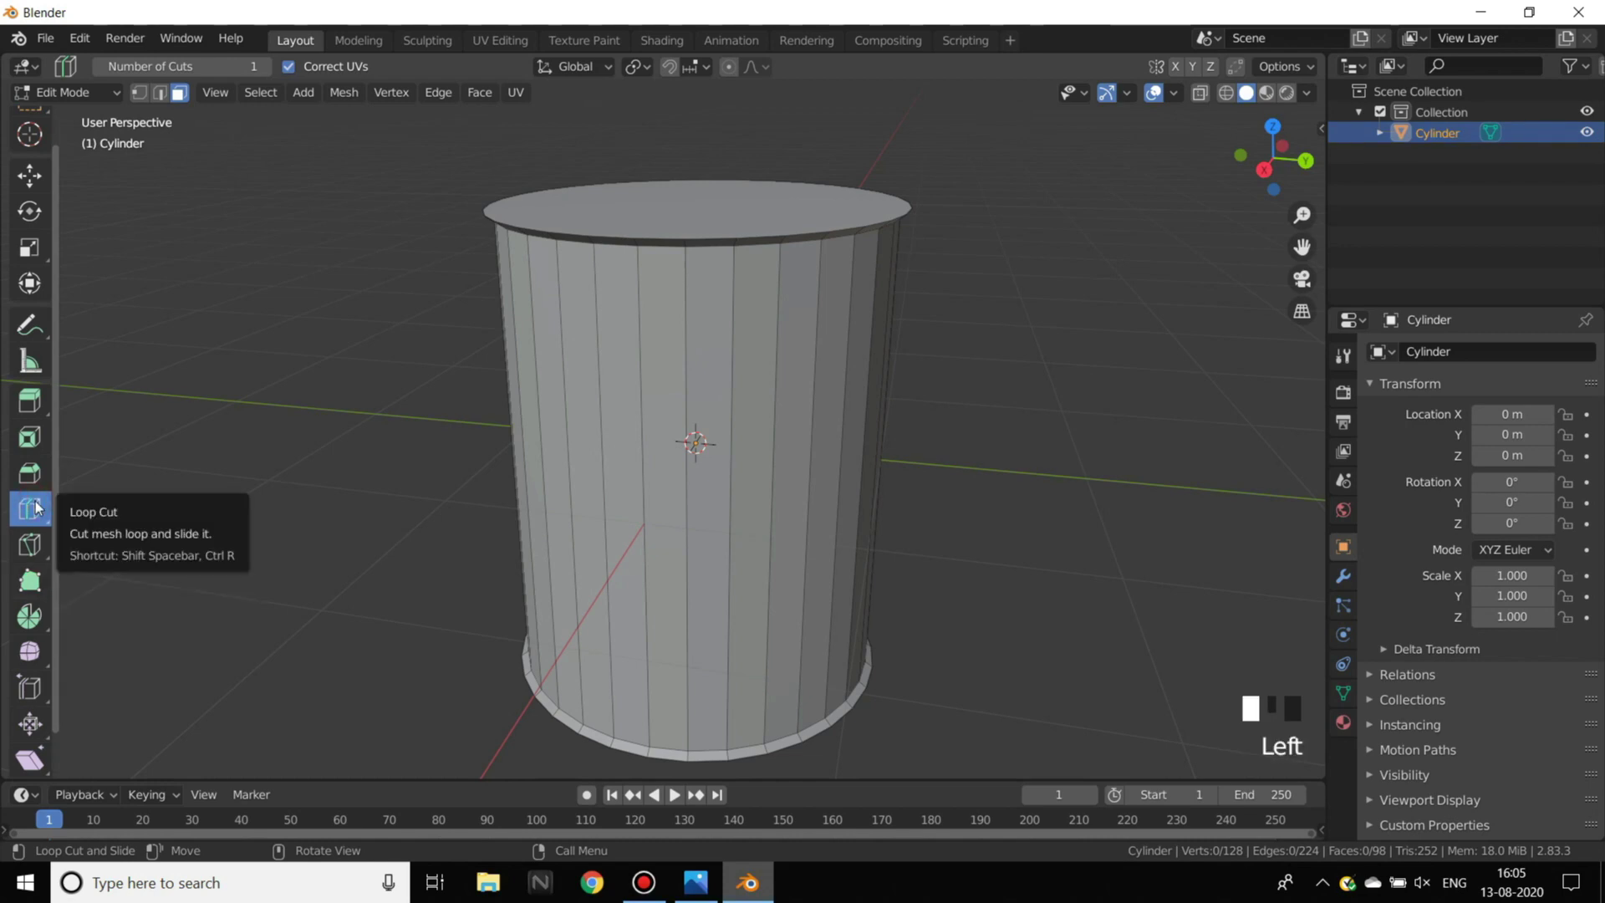
left_click(34, 505)
triple_click(36, 506)
left_click(815, 505)
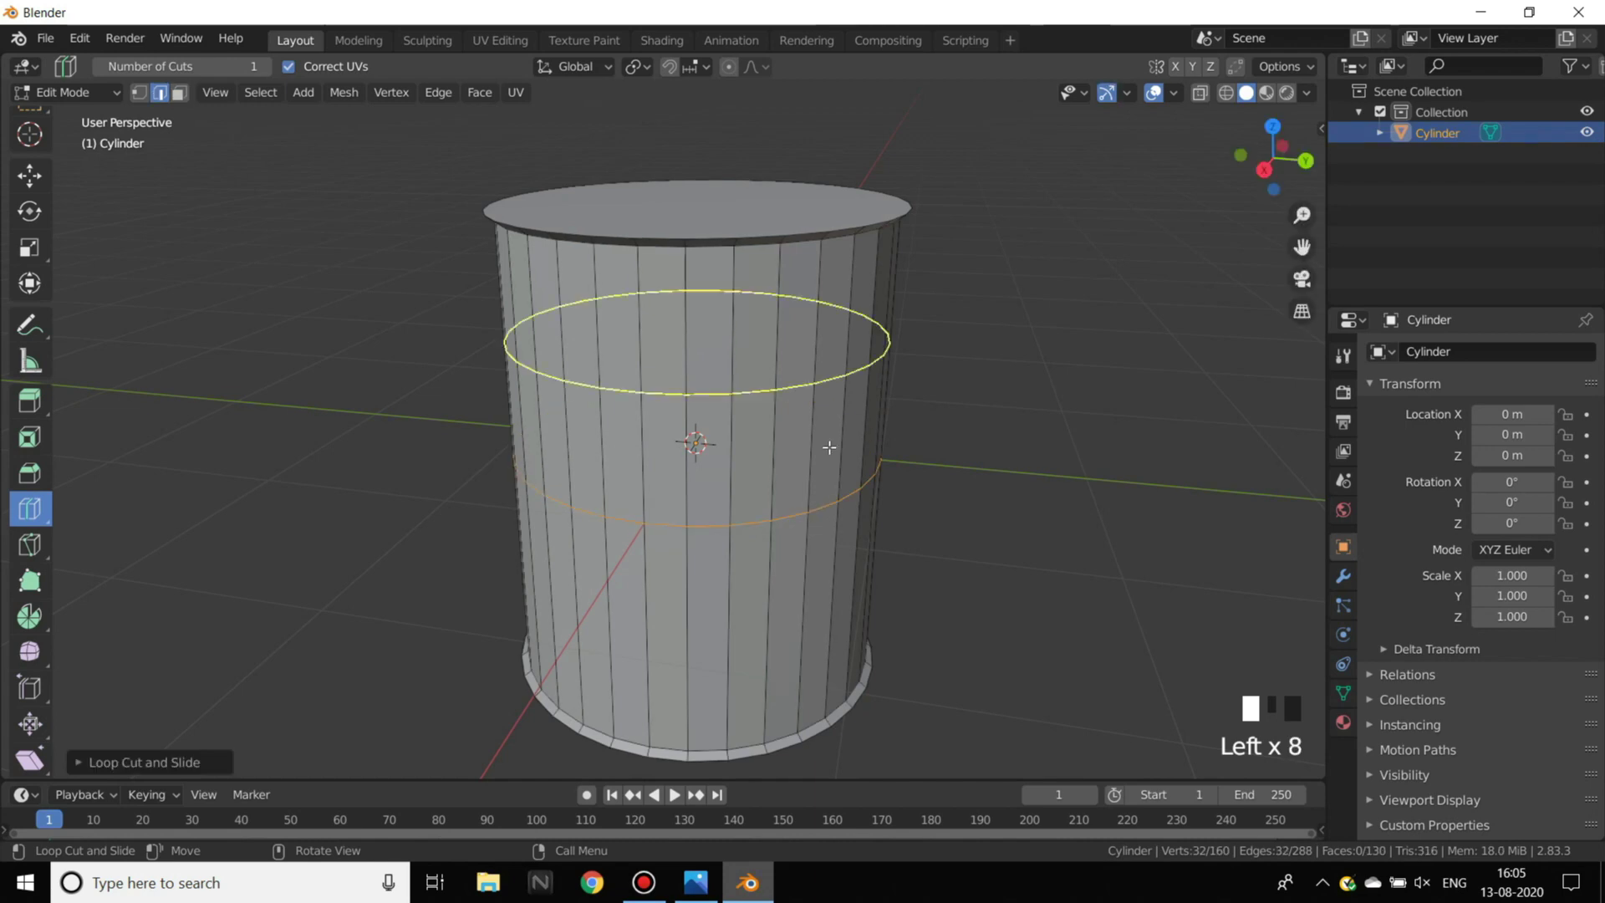
left_click(834, 376)
left_click(803, 620)
left_click(736, 460)
left_click(718, 346)
left_click(673, 522)
left_click(725, 676)
left_click(768, 595)
left_click(791, 532)
left_click(667, 491)
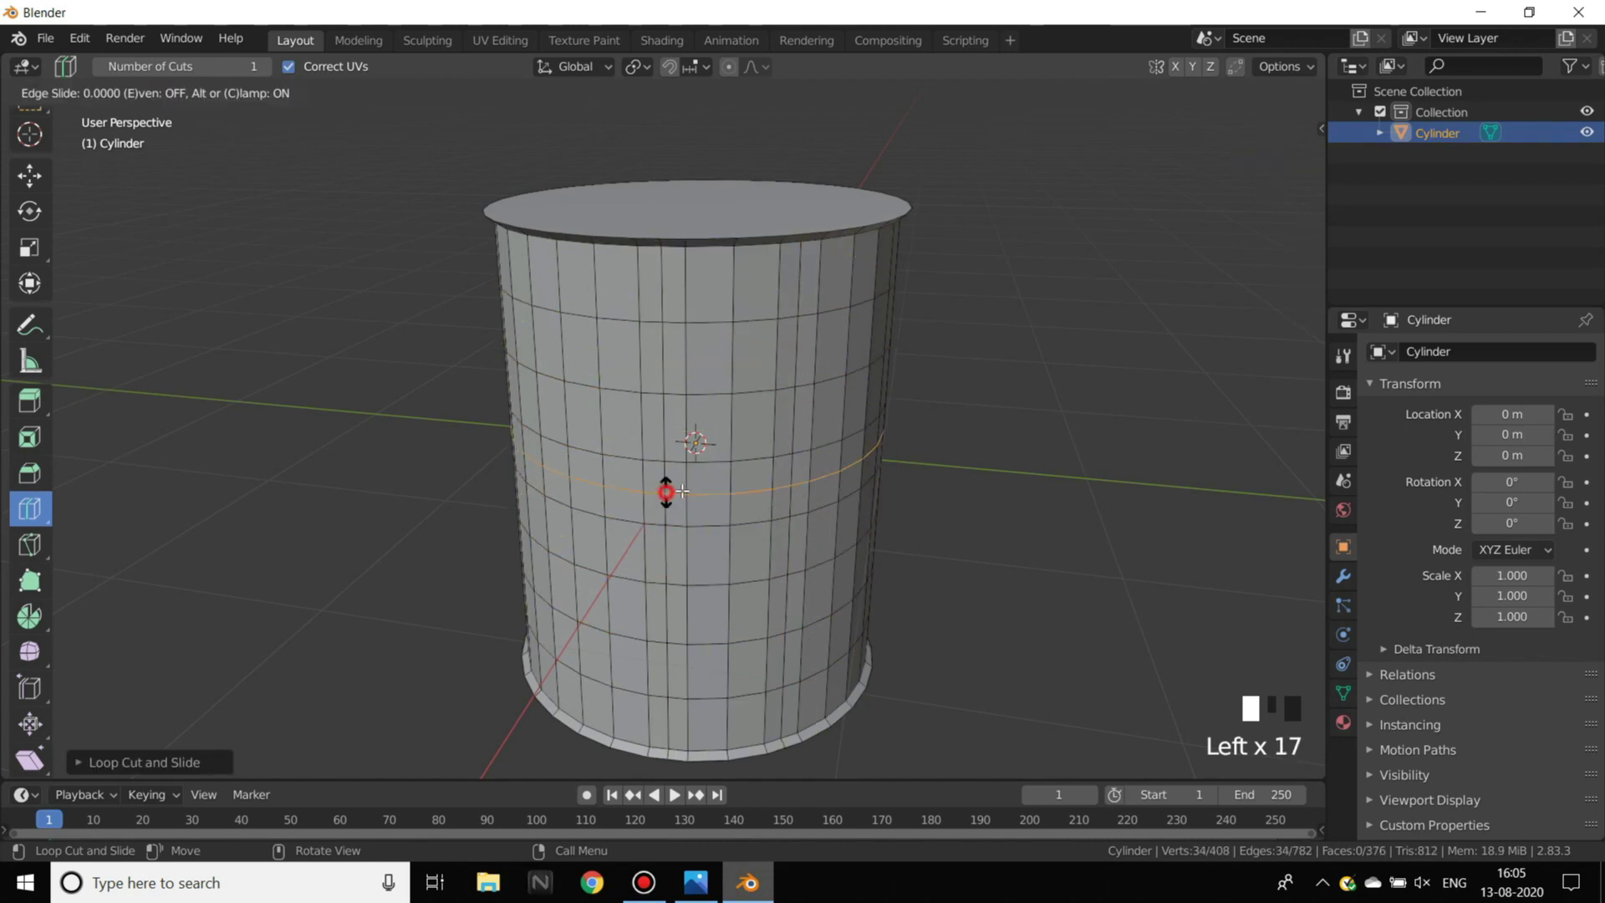
- Undo all the trial loop cuts, switch to the Move tool and clear the selection
key("ctrl+z")
key("ctrl+z")
key("ctrl+z")
key("ctrl+z")
key("ctrl+z")
key("ctrl+z")
key("ctrl+z")
key("ctrl+z")
key("ctrl+z")
key("ctrl+z")
key("ctrl+z")
key("ctrl+z")
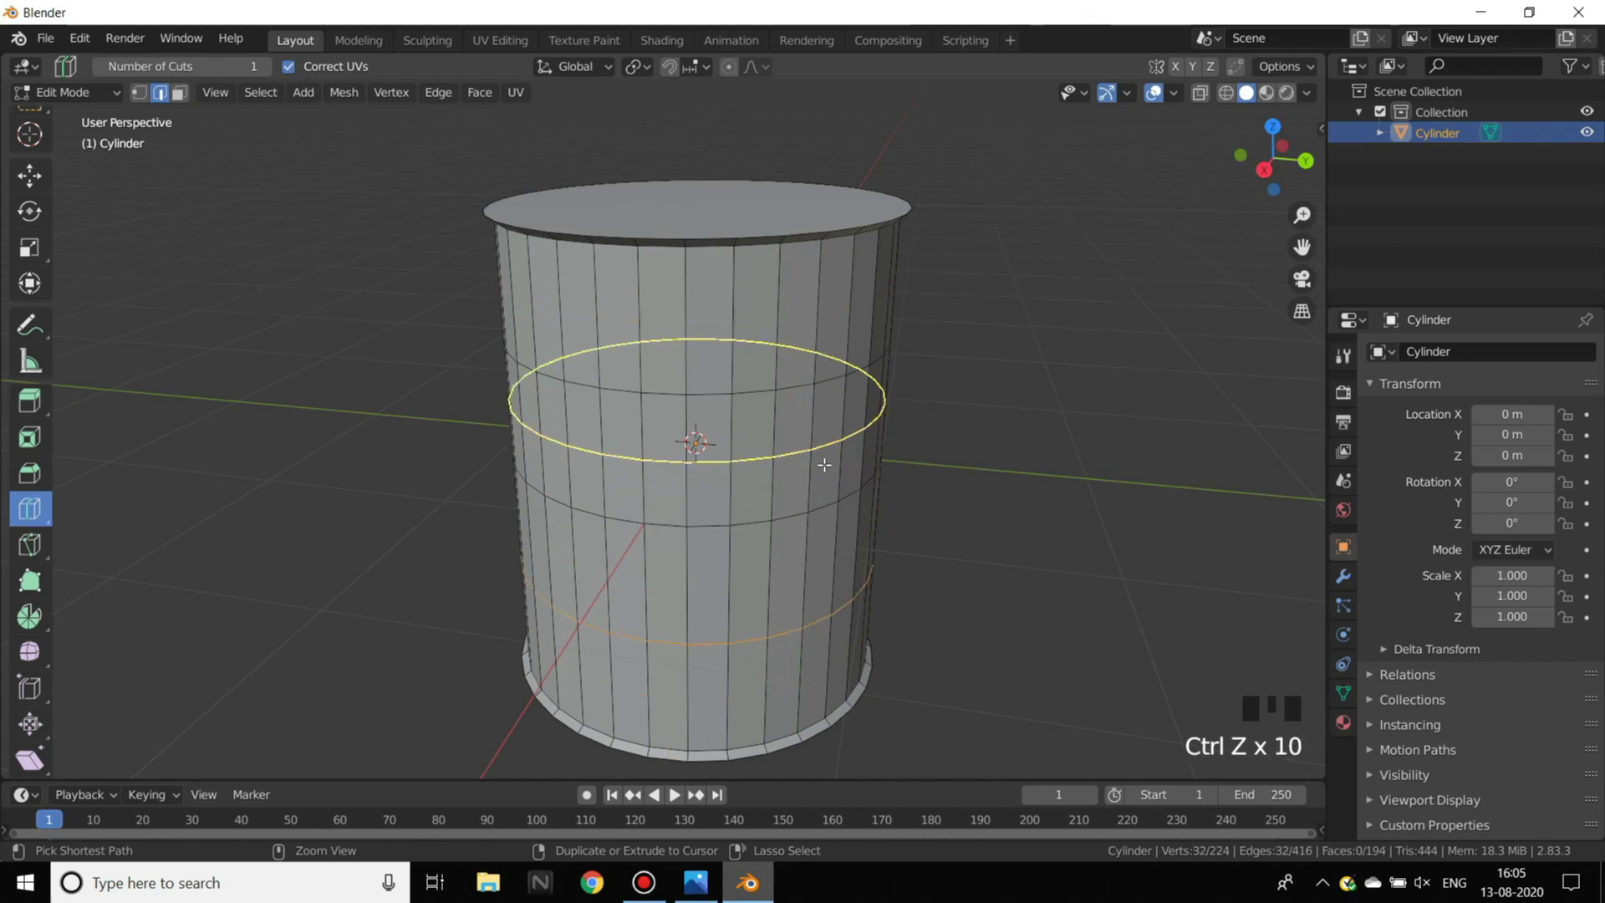
key("ctrl+z")
key("ctrl+z")
key("ctrl+z")
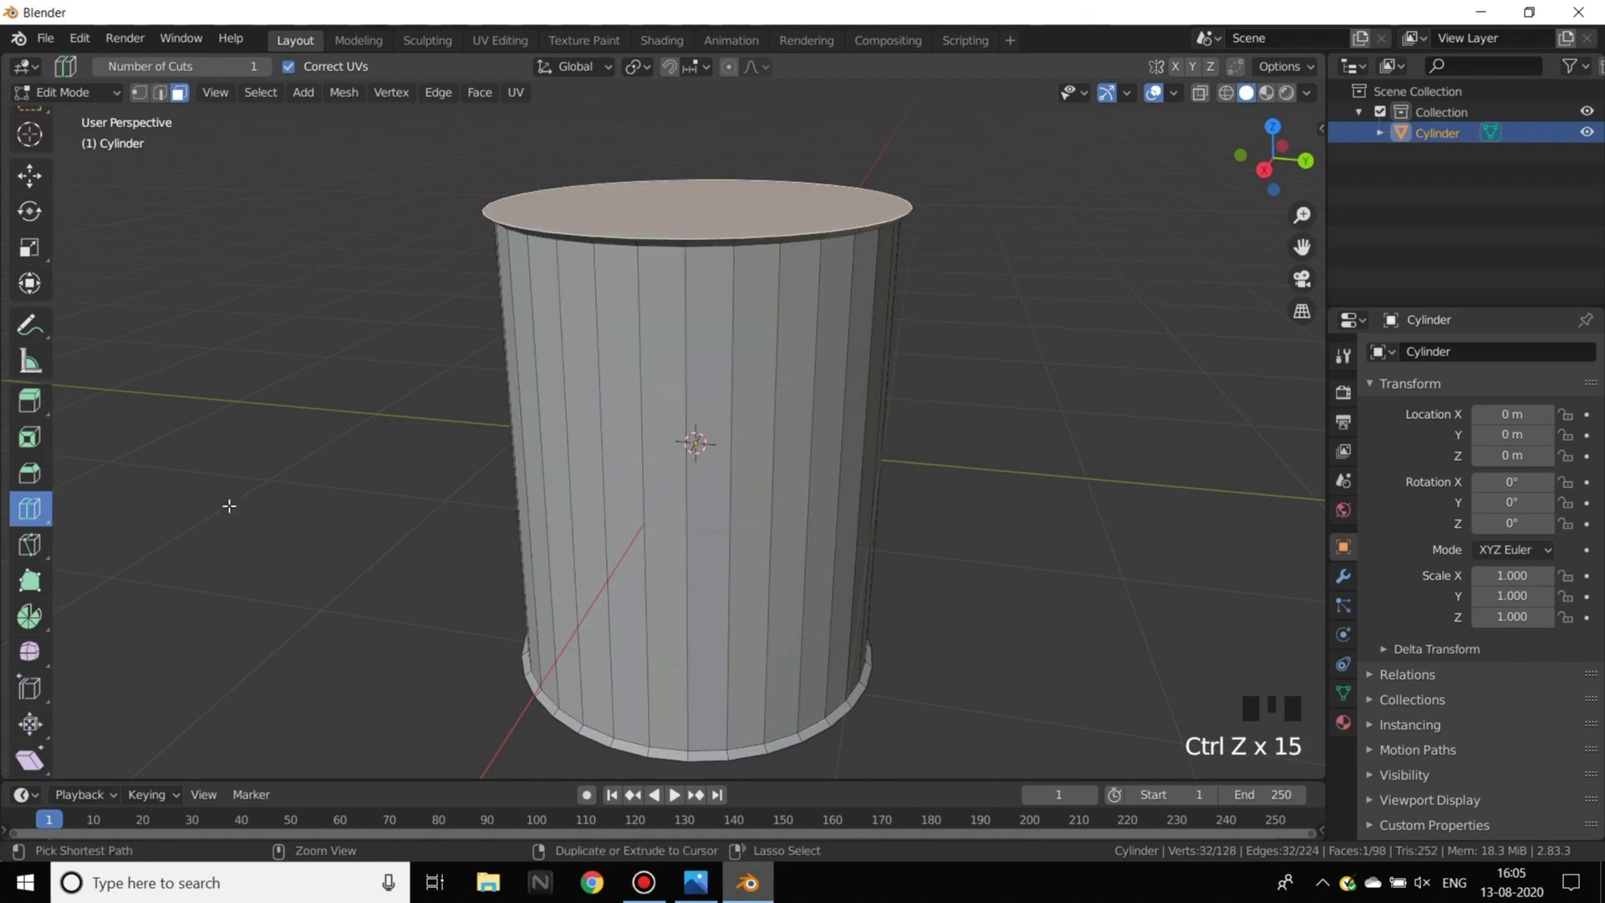
left_click(29, 176)
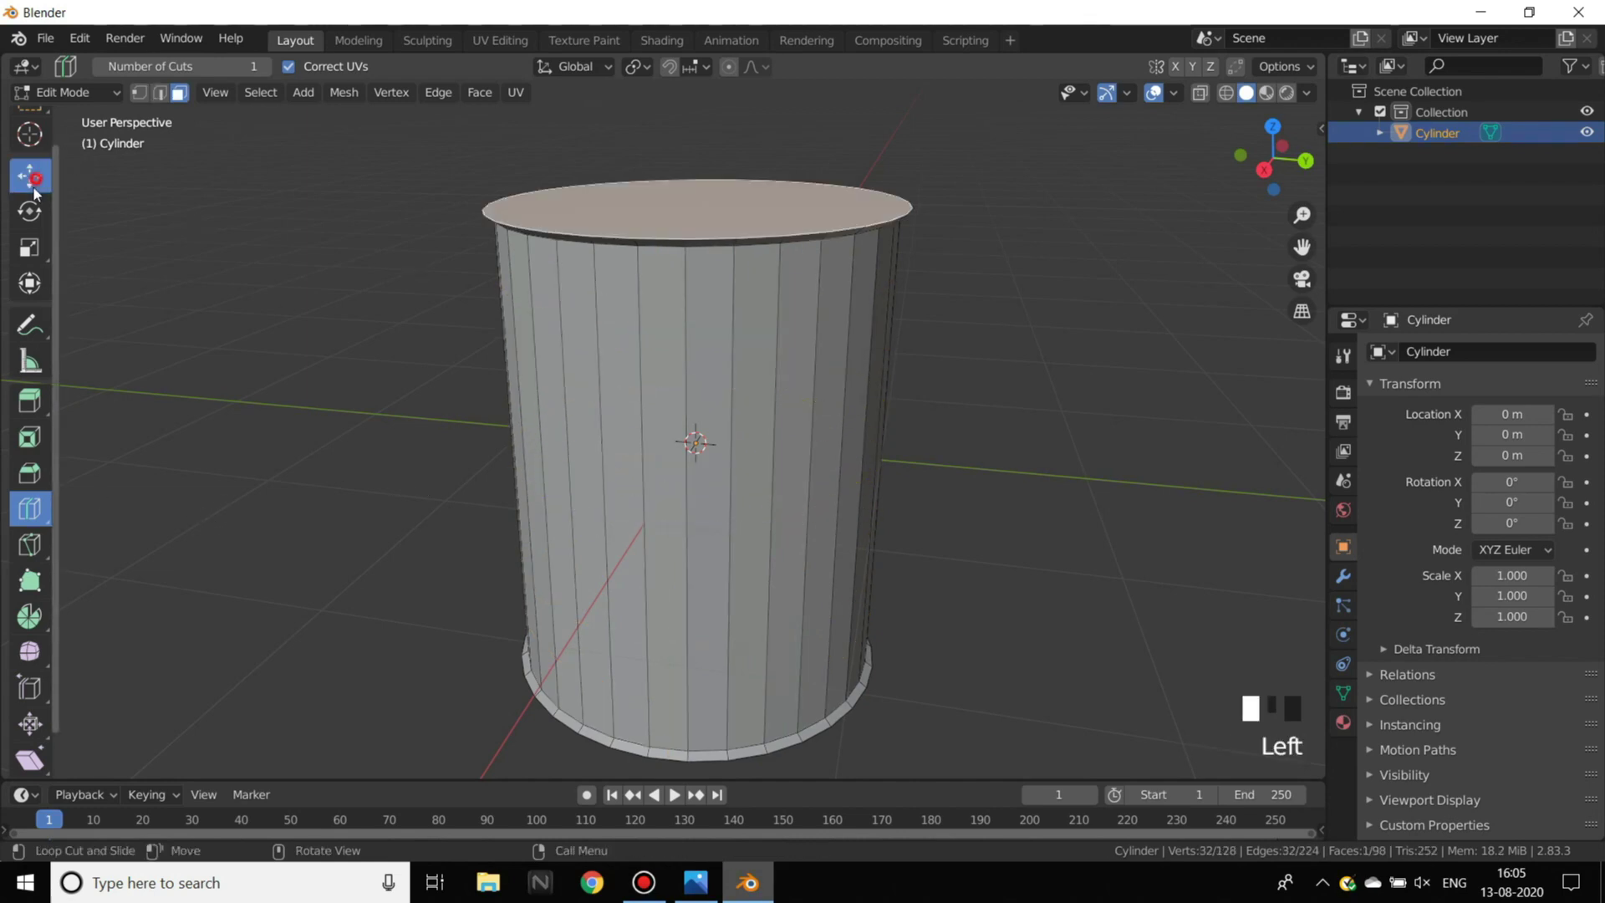
left_click(1060, 425)
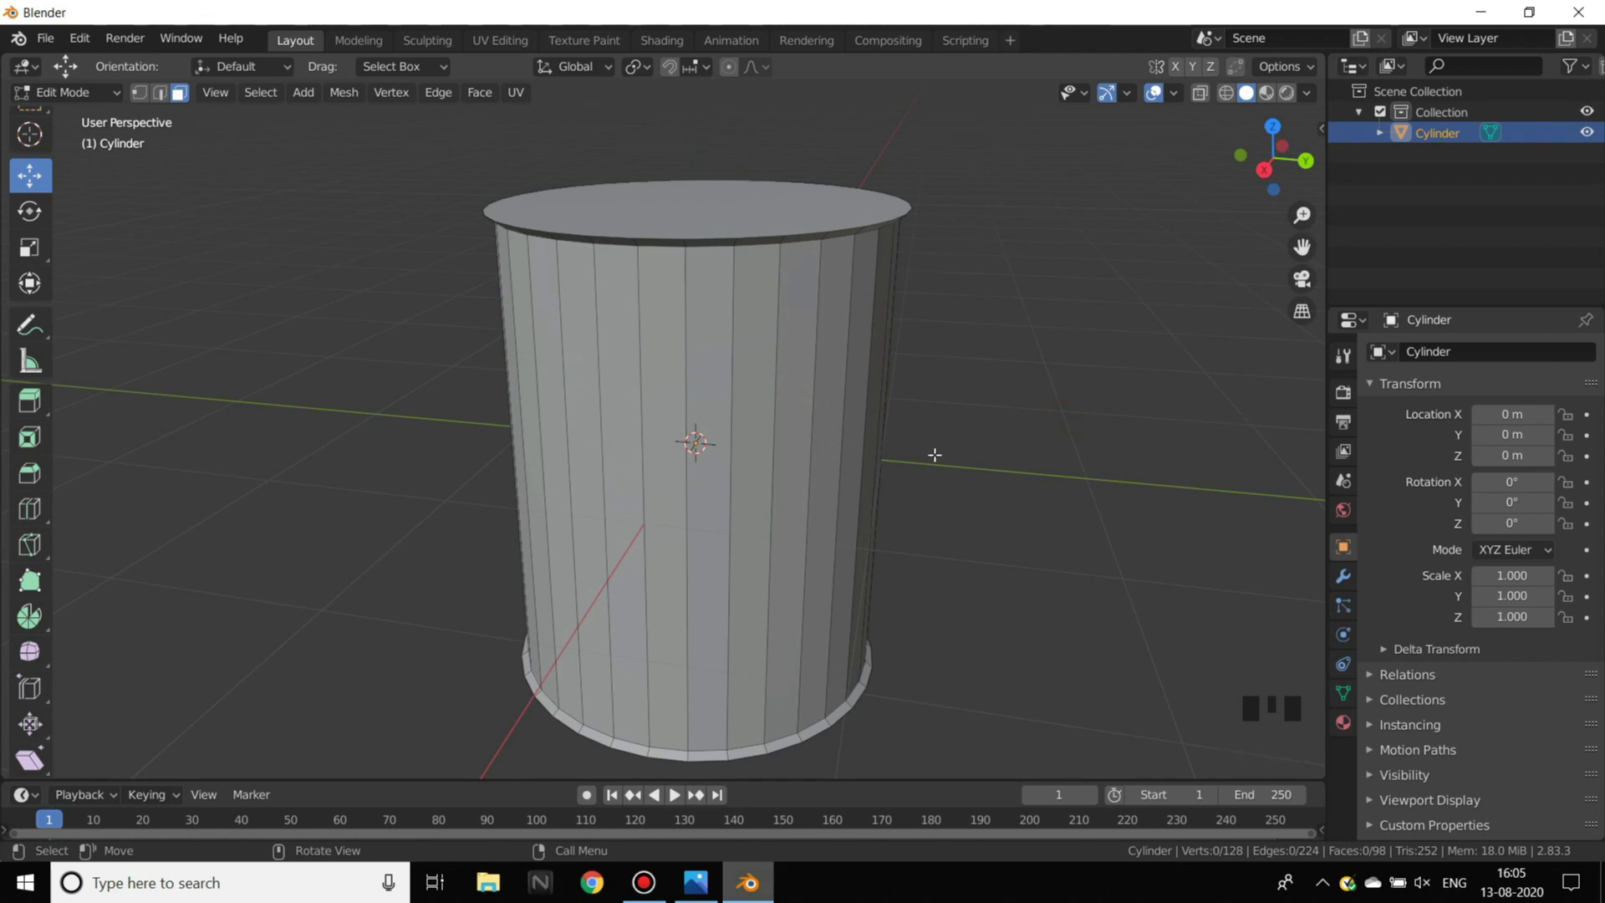
- Try a single horizontal loop cut near the cylinder's mid-height, compare it with the reference photo and undo the cut
key("ctrl+r")
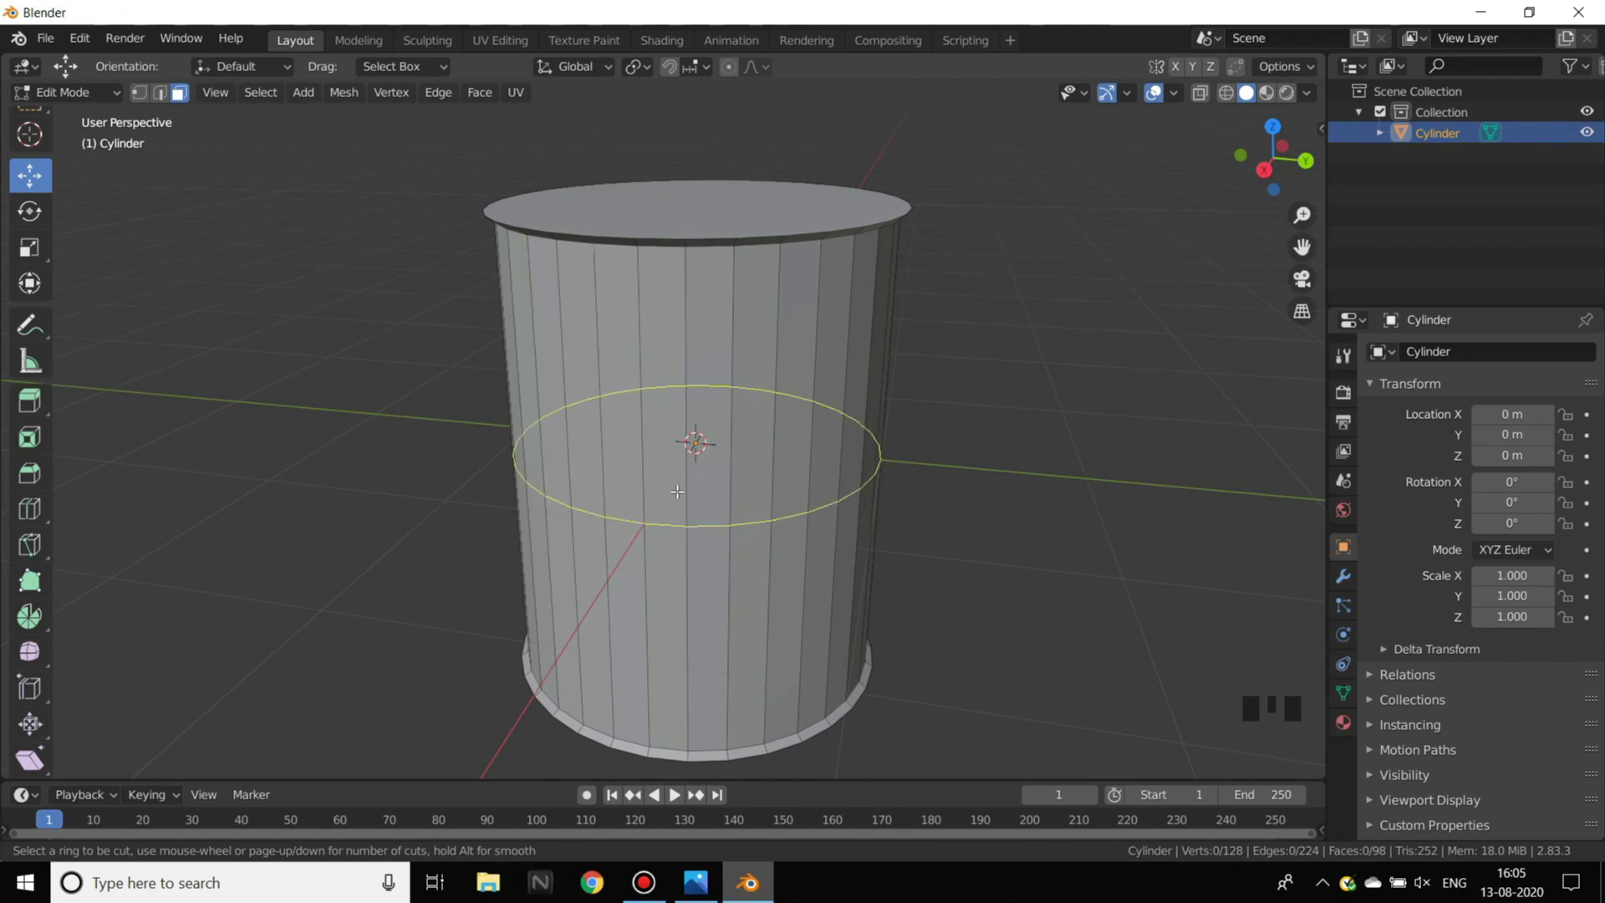
left_click(878, 471)
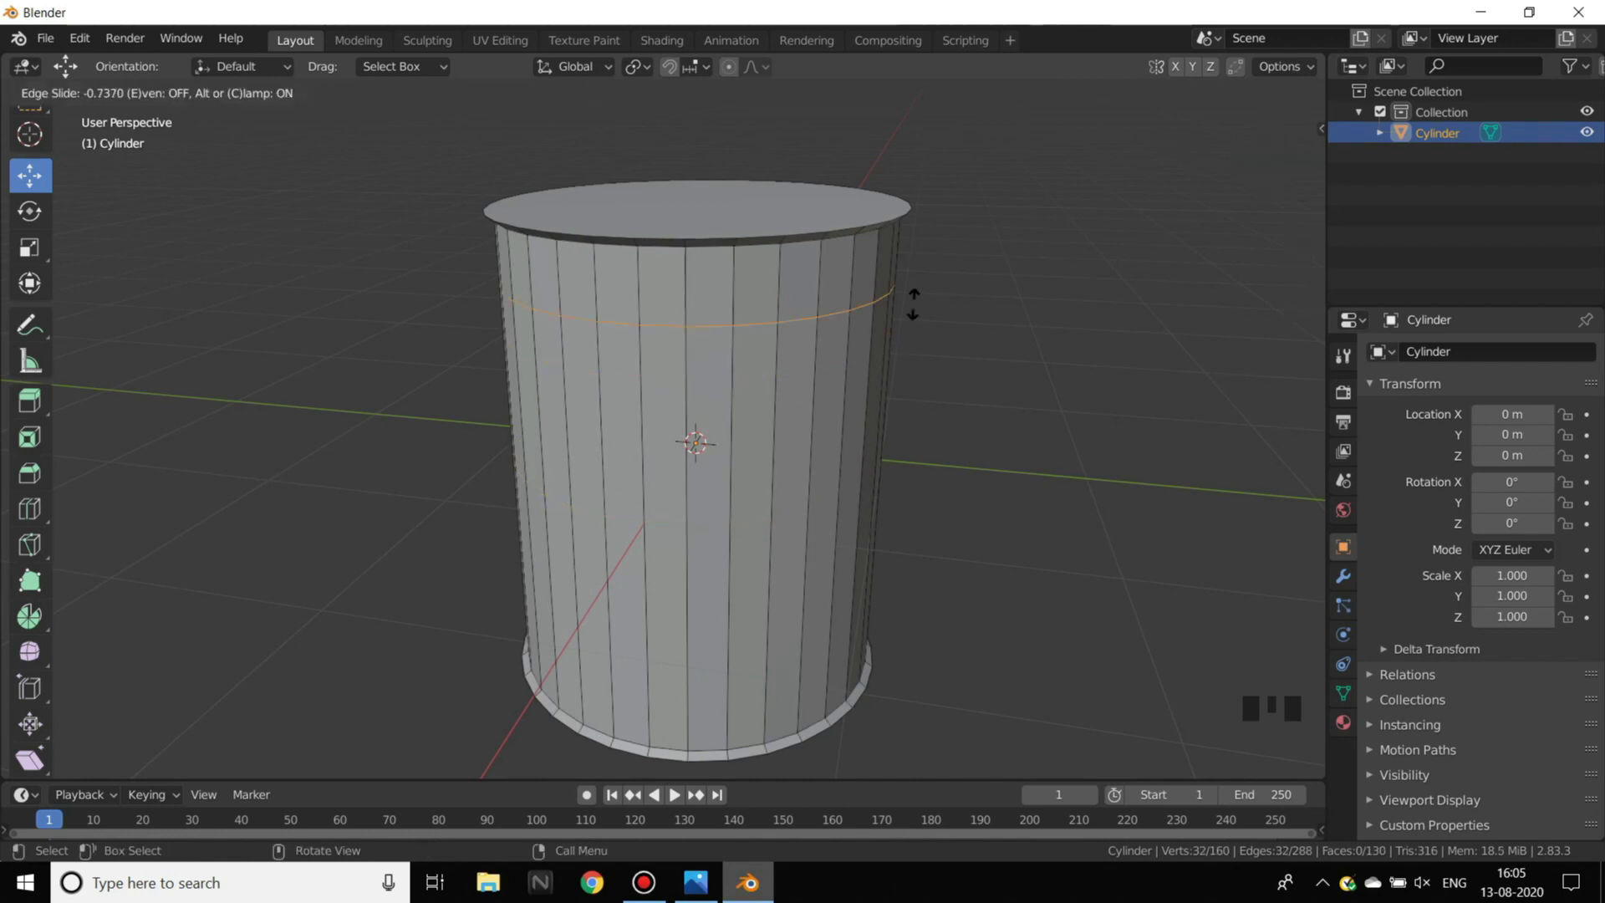
left_click(886, 469)
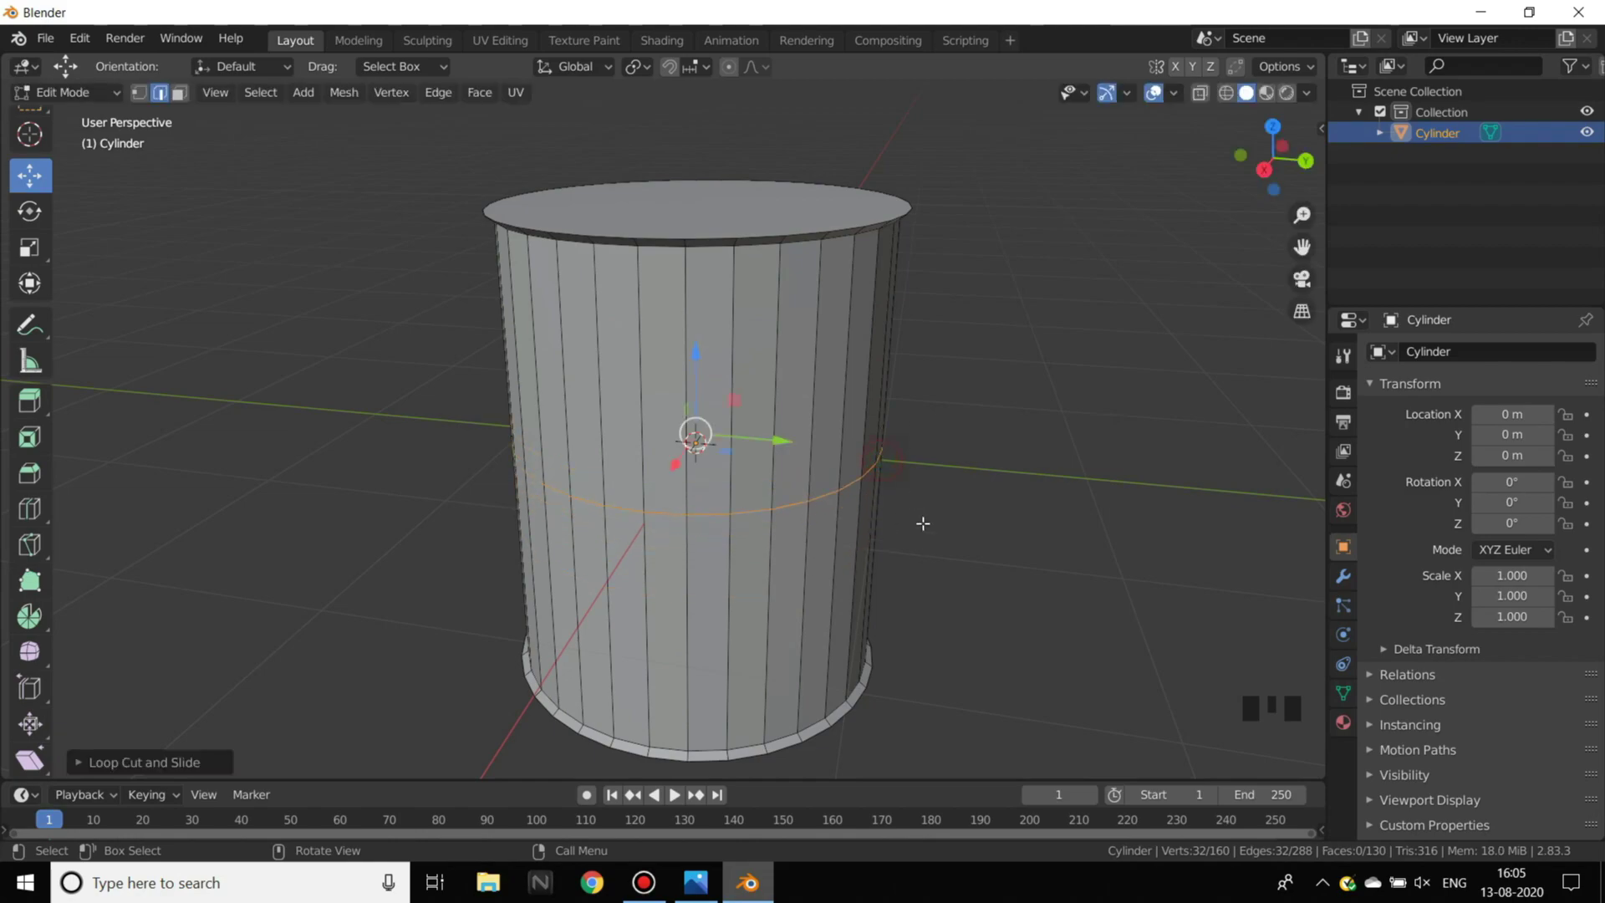
key("alt+Tab")
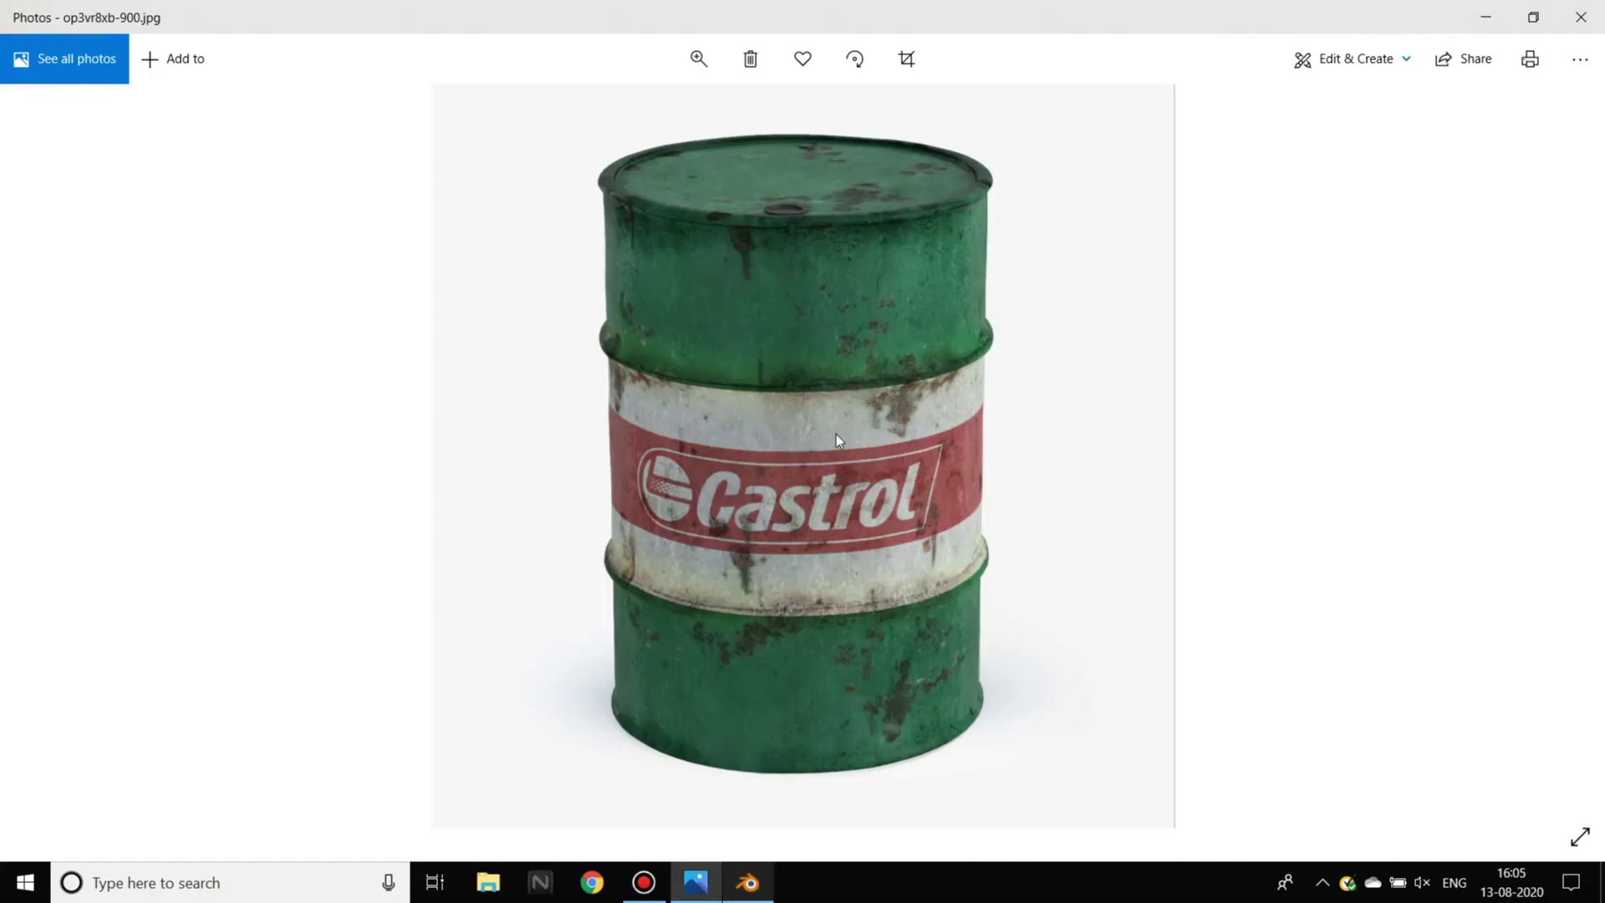
key("alt+Tab")
key("ctrl+z")
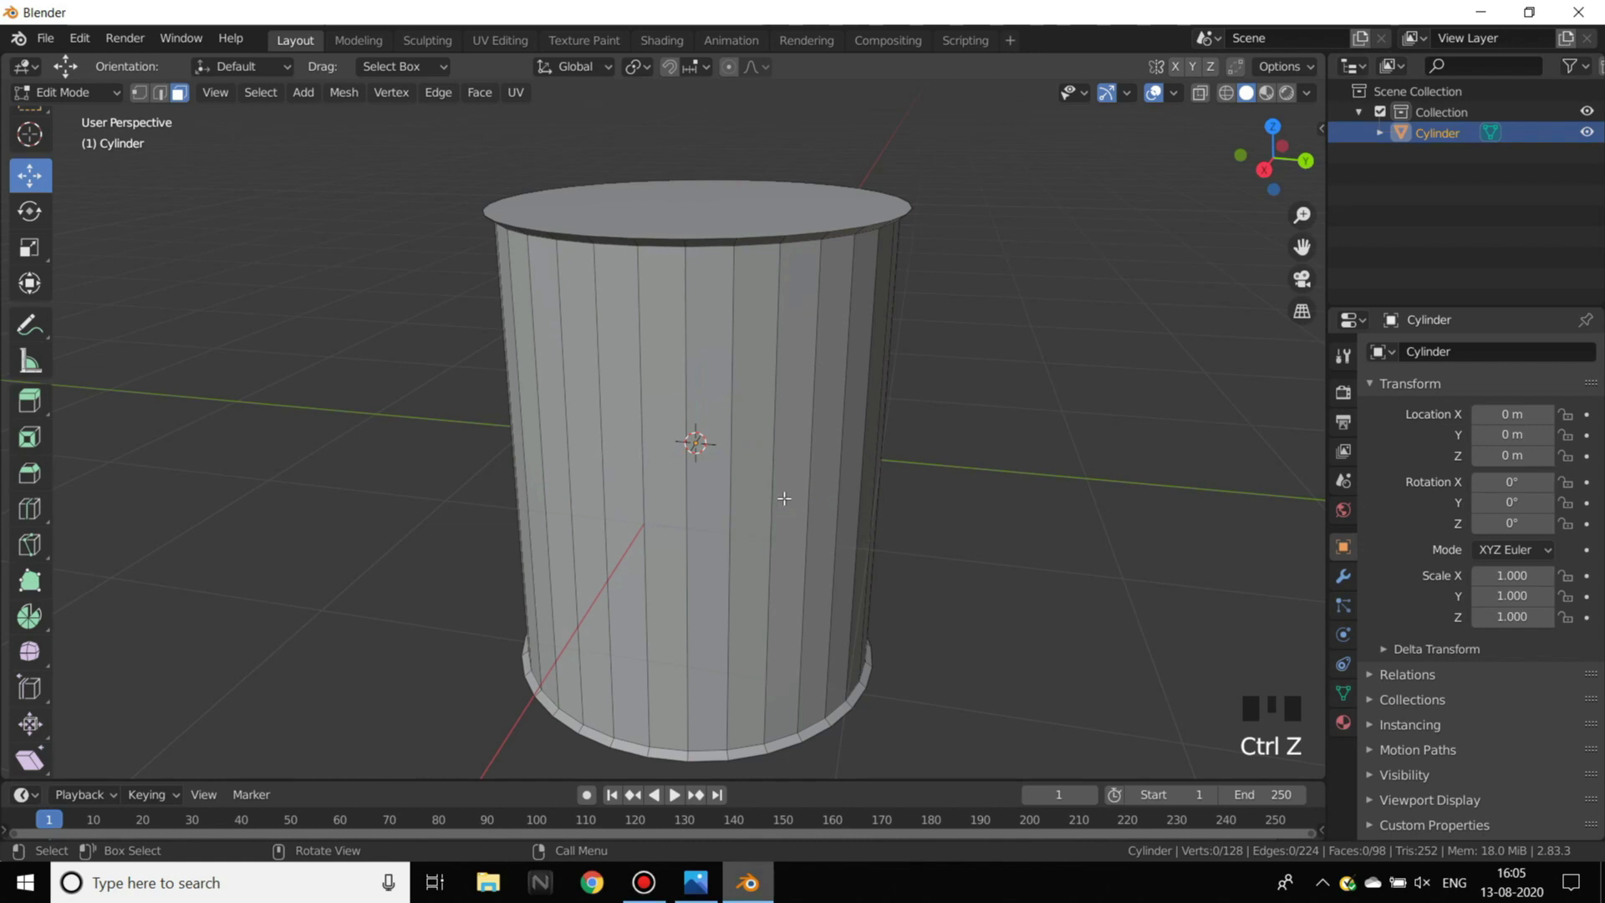
- Add two evenly spaced horizontal loop cuts around the cylinder's side for the barrel's ribs
key("ctrl+r")
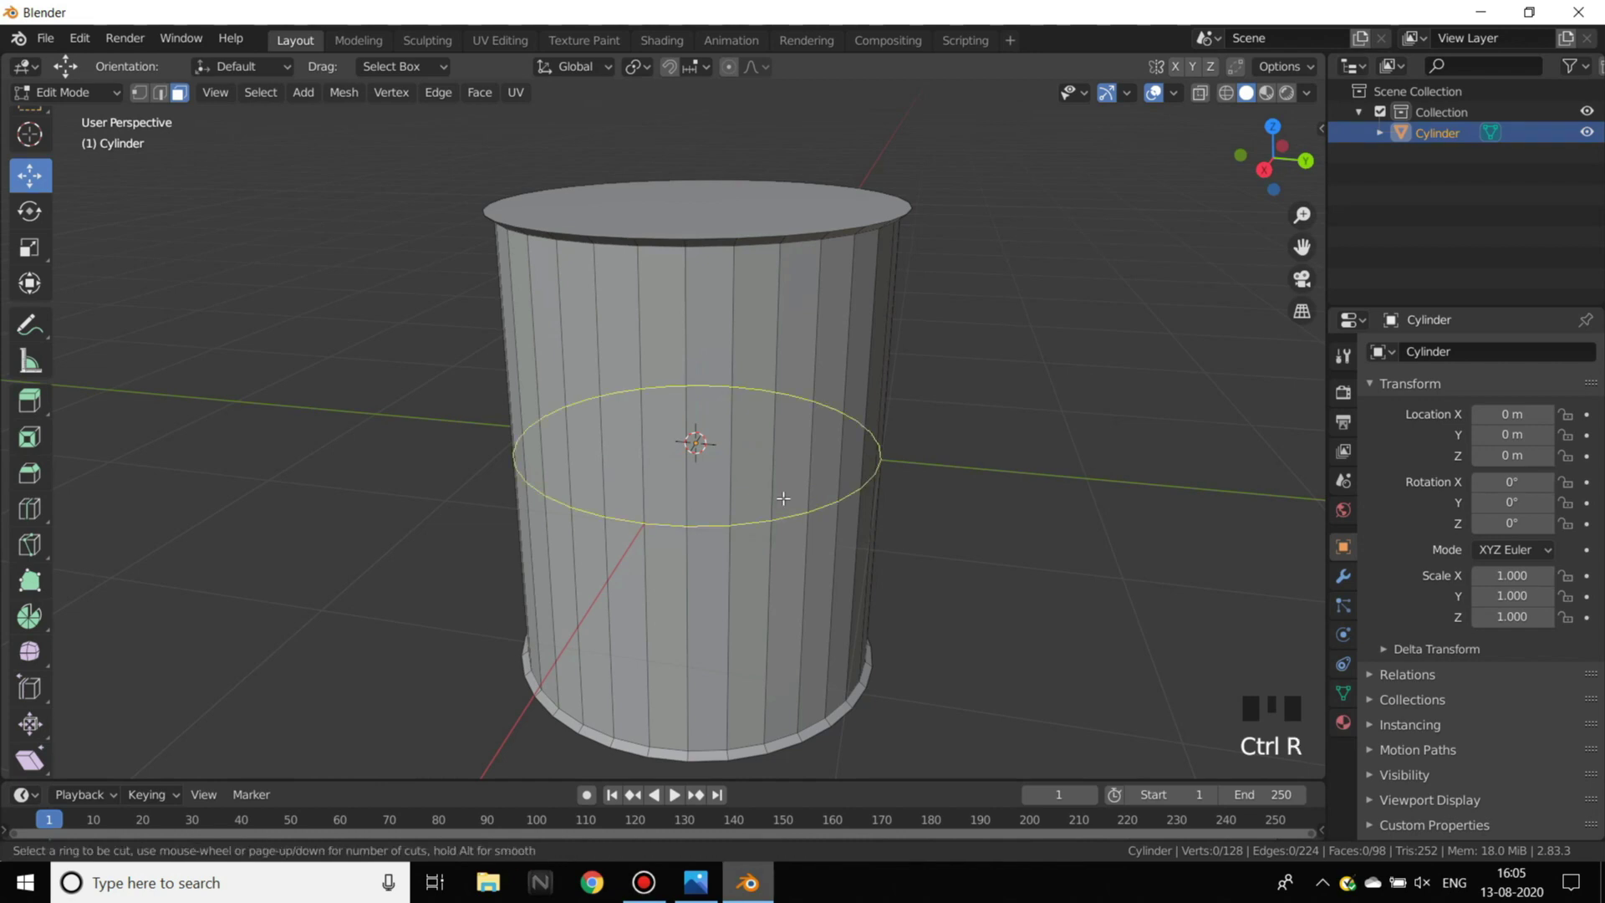
key("2")
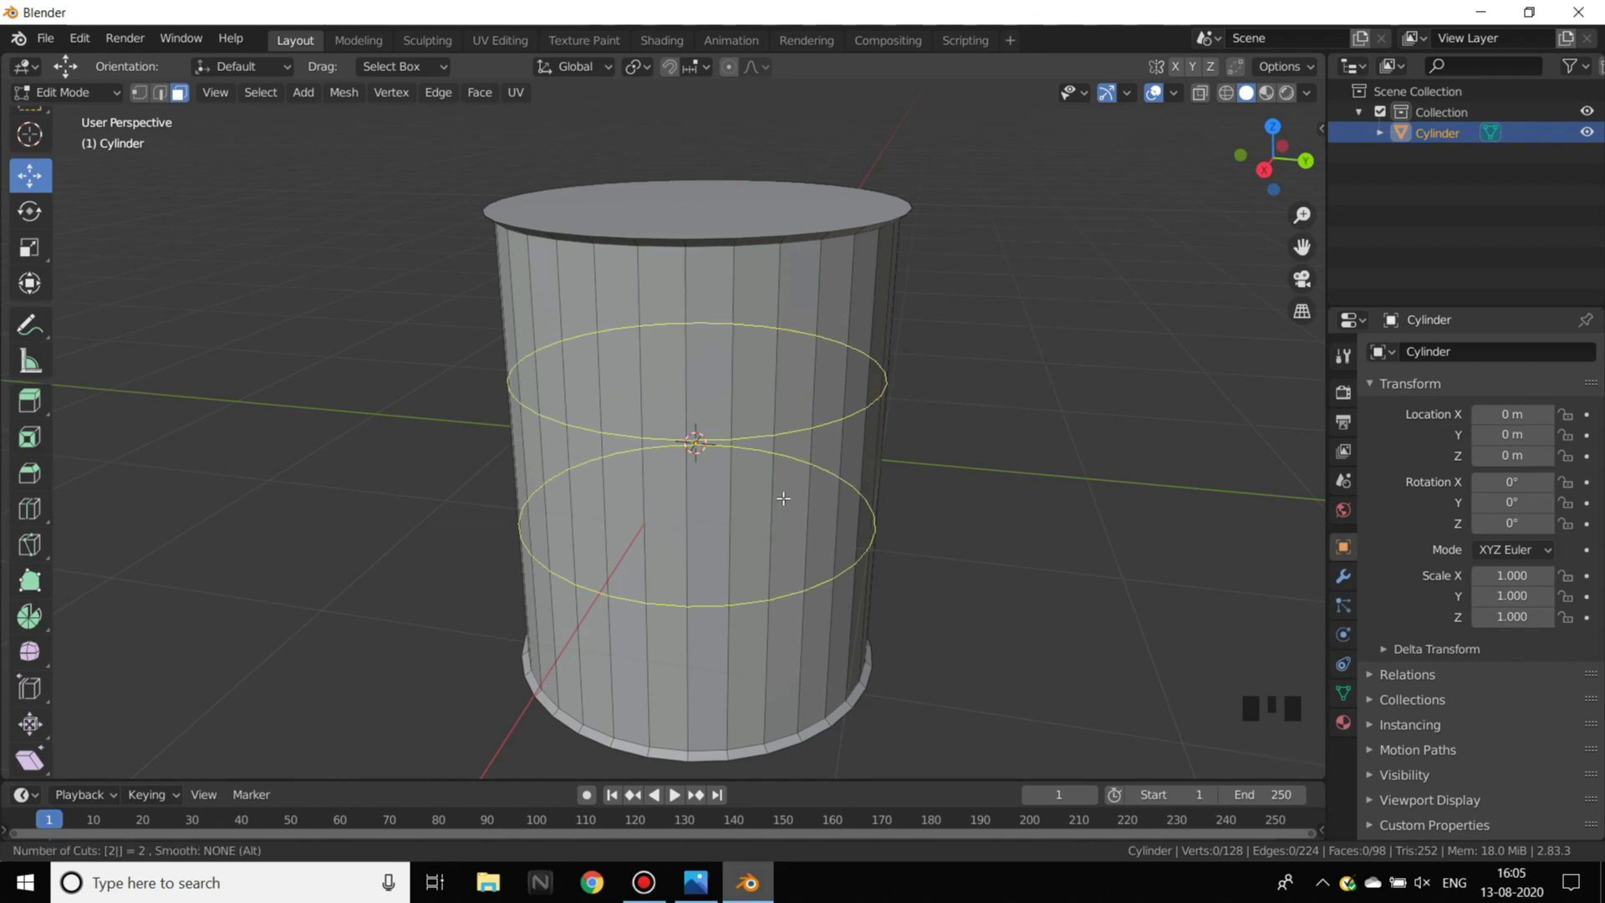
left_click(784, 498)
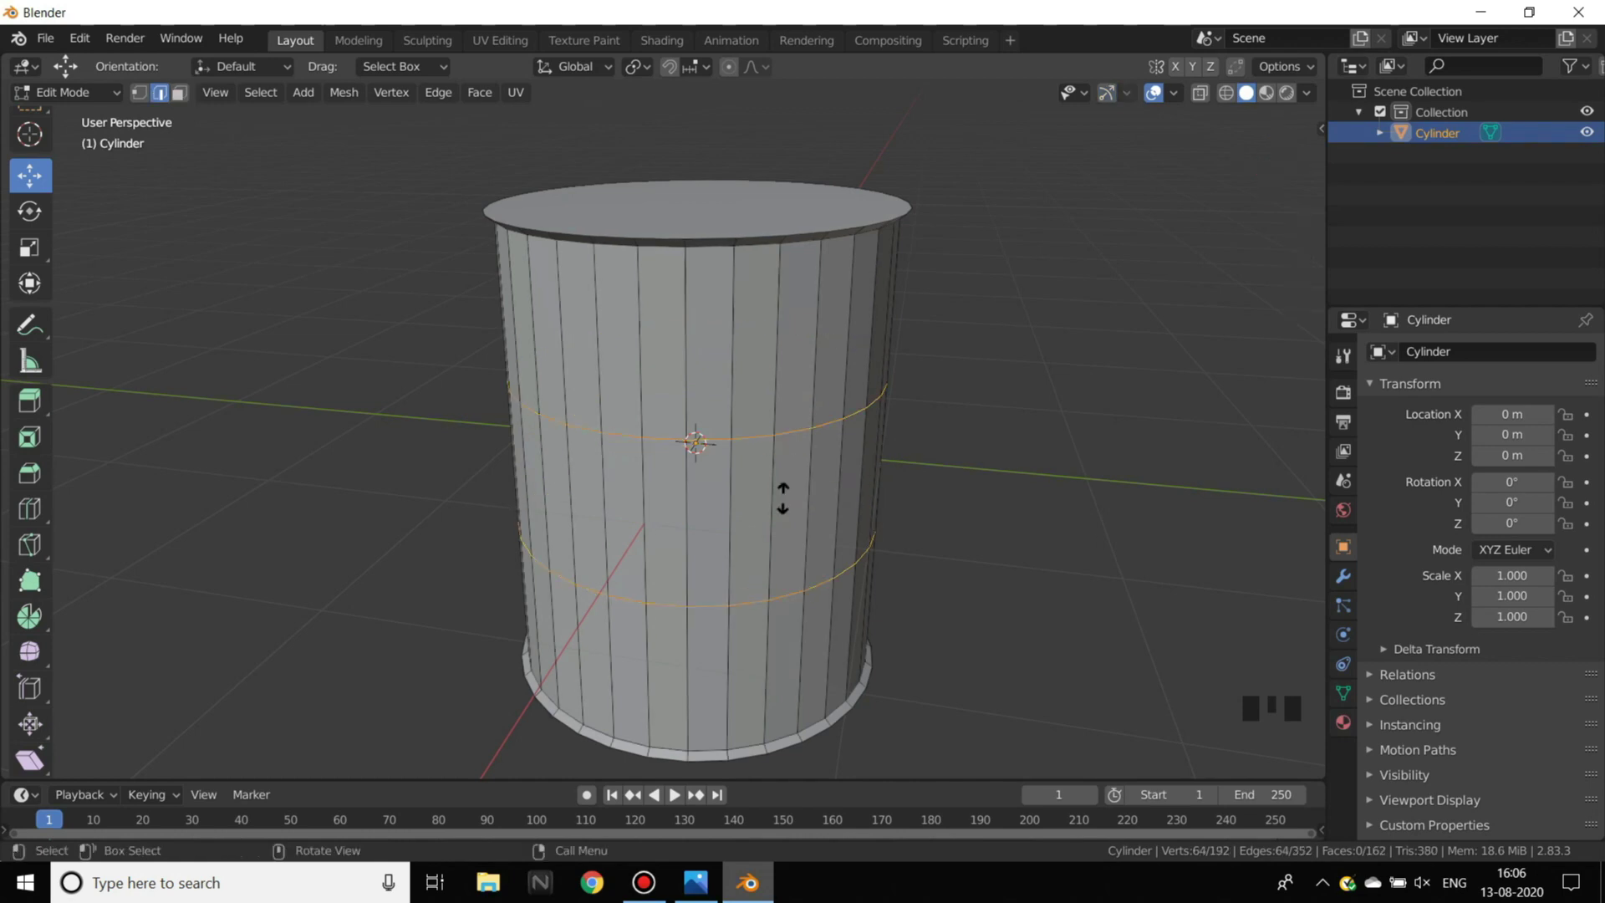
left_click_drag(768, 542, 809, 344)
middle_click_drag(1068, 443, 740, 362)
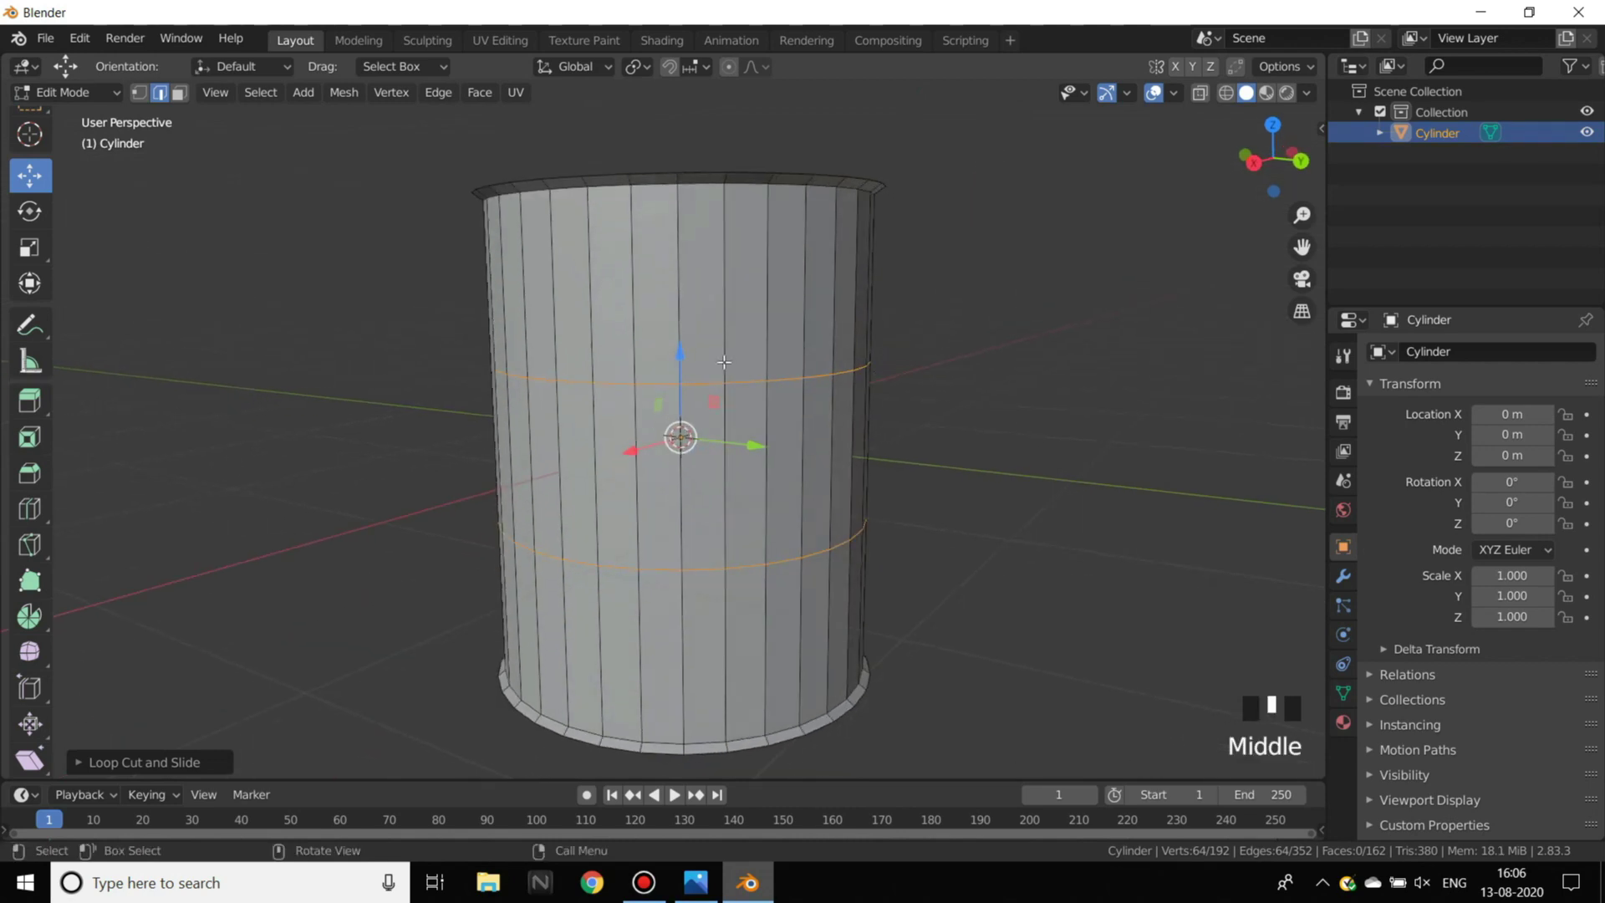
- Examine the two new edge loops from several angles and switch the viewport to wireframe shading
scroll(1003, 387, "up", 1)
middle_click_drag(1003, 387, 986, 388)
scroll(906, 394, "up", 3)
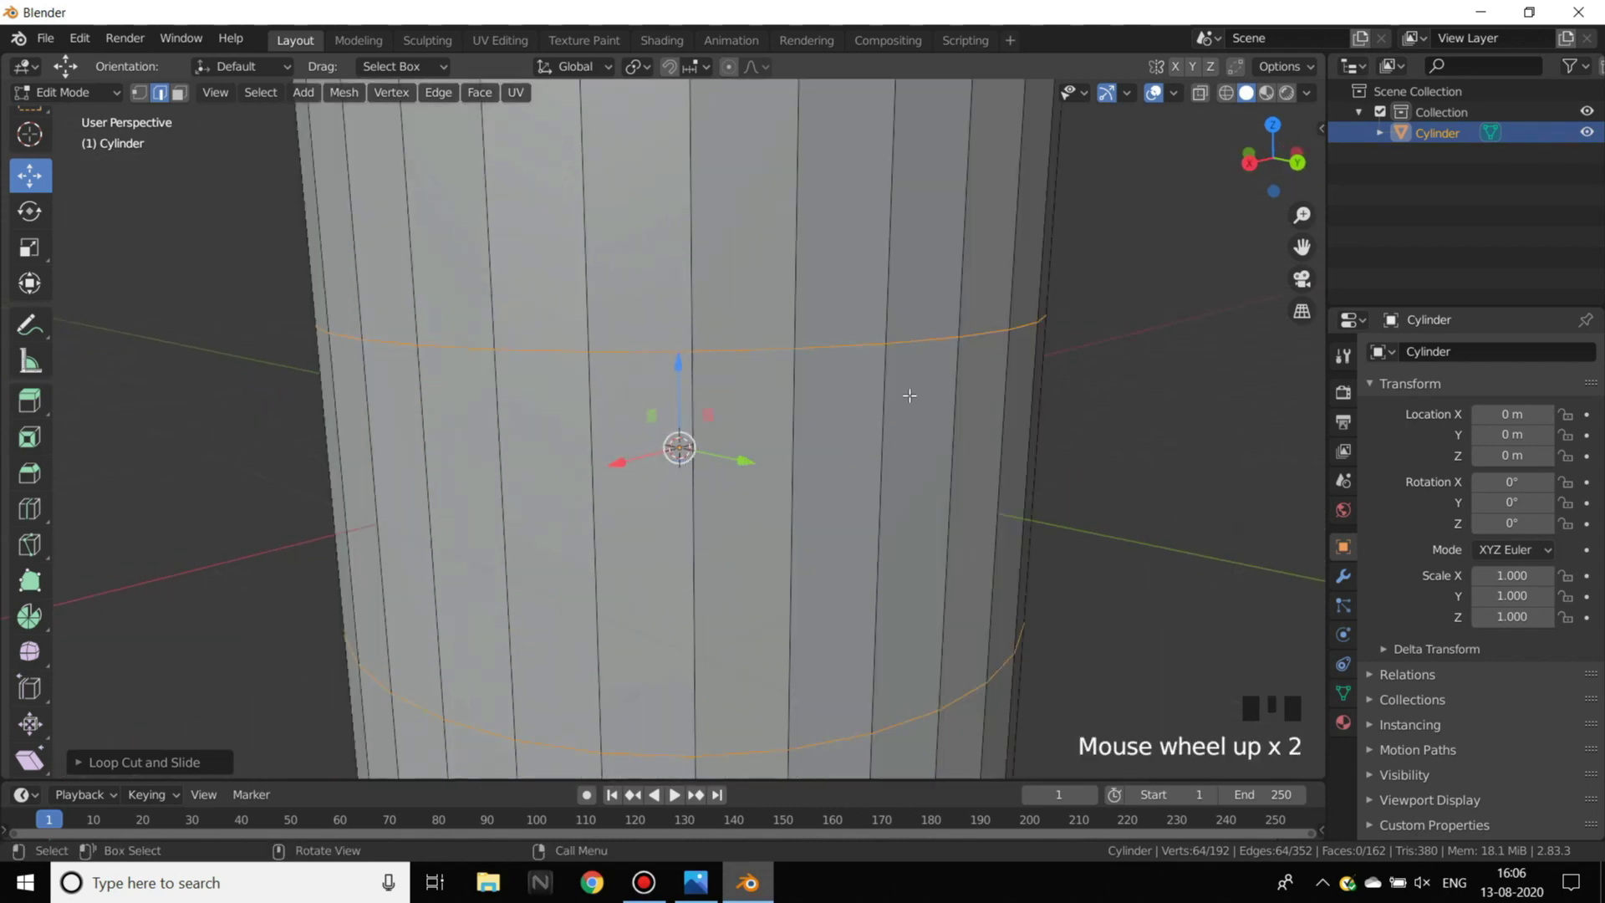
scroll(711, 319, "down", 4)
middle_click_drag(712, 319, 988, 474)
scroll(988, 474, "up", 2)
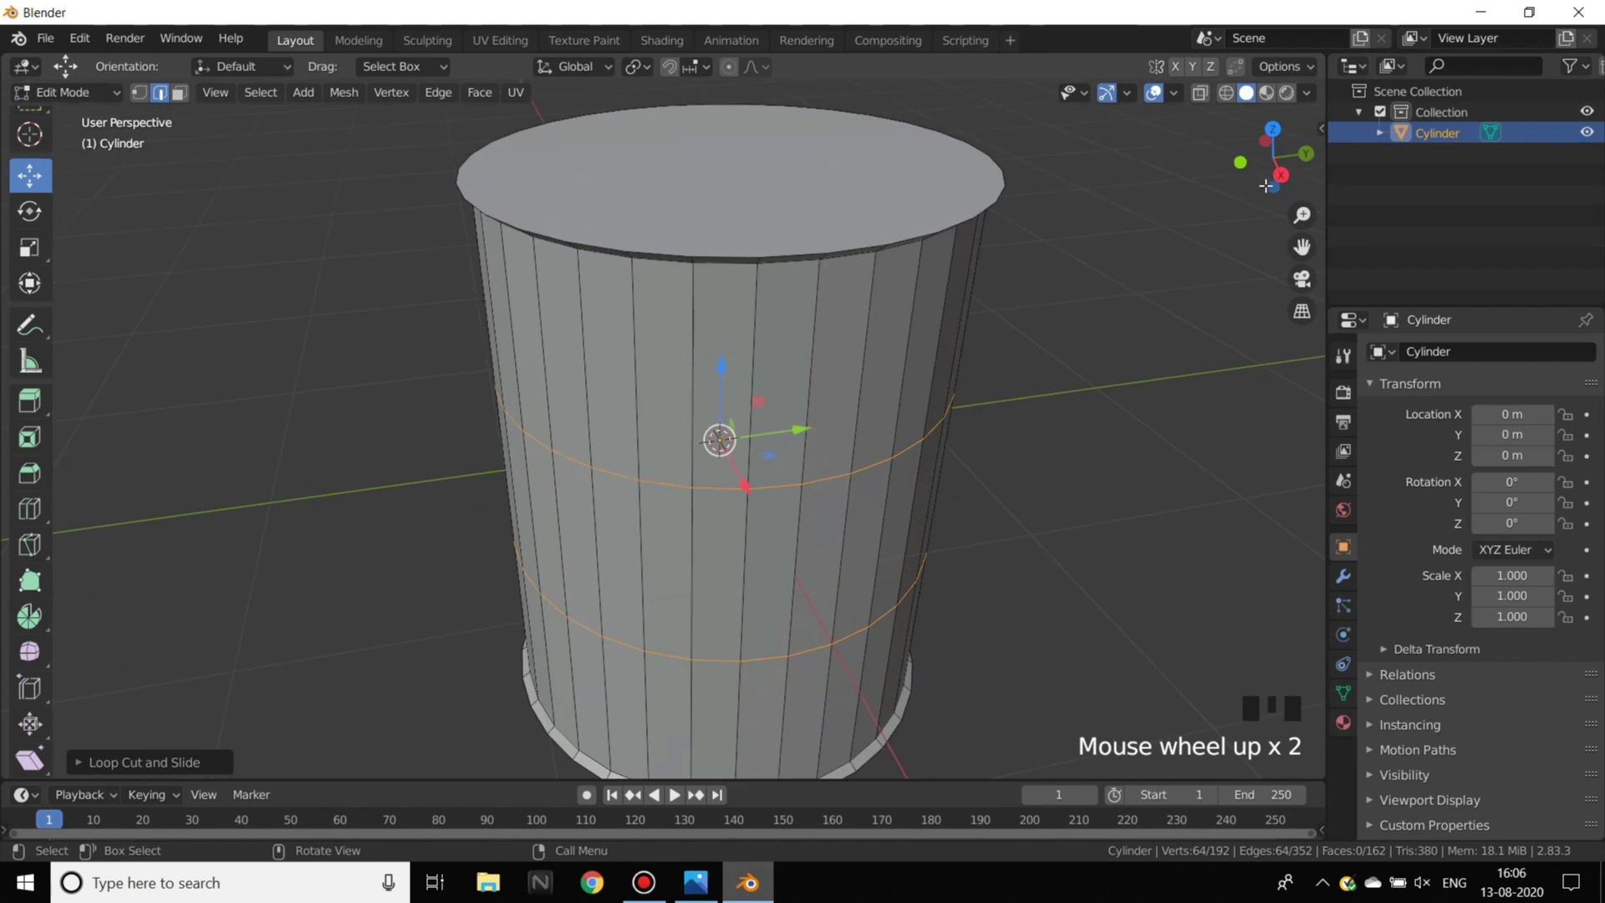
left_click(1227, 92)
middle_click_drag(776, 368, 523, 424)
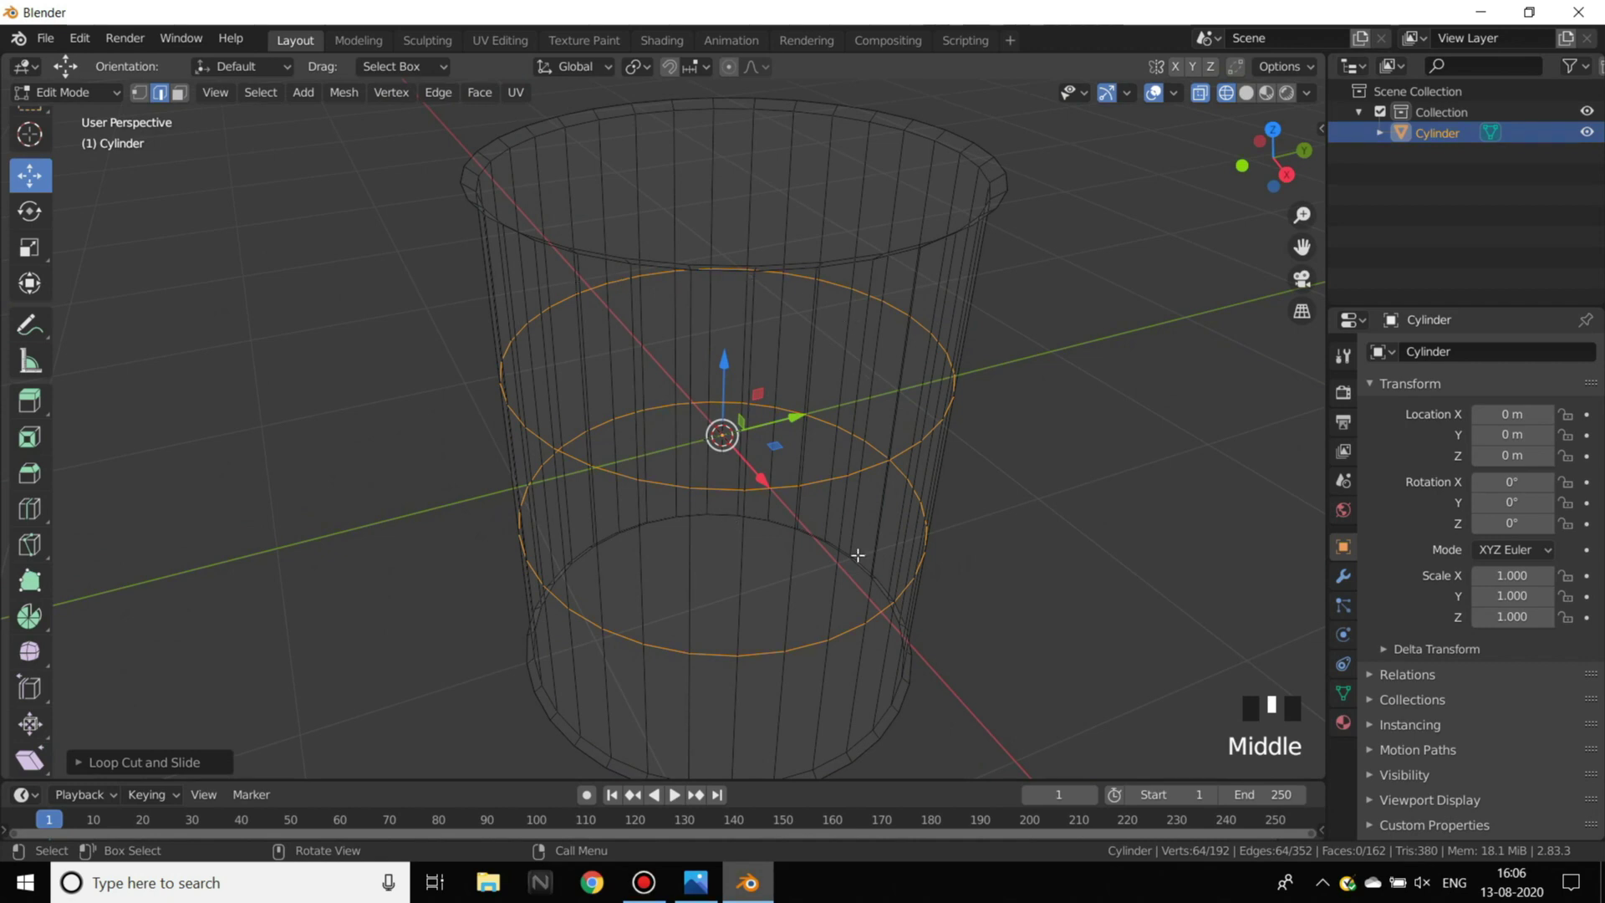
- Return the viewport to solid shading and clear the selection of the two new edge loops
left_click(1246, 93)
left_click(1134, 499)
middle_click_drag(1108, 500, 898, 418)
scroll(1021, 401, "down", 2)
middle_click_drag(1021, 402, 1021, 376, "shift")
- View the cylinder in Object Mode, deselect it and return to Edit Mode
left_click(67, 92)
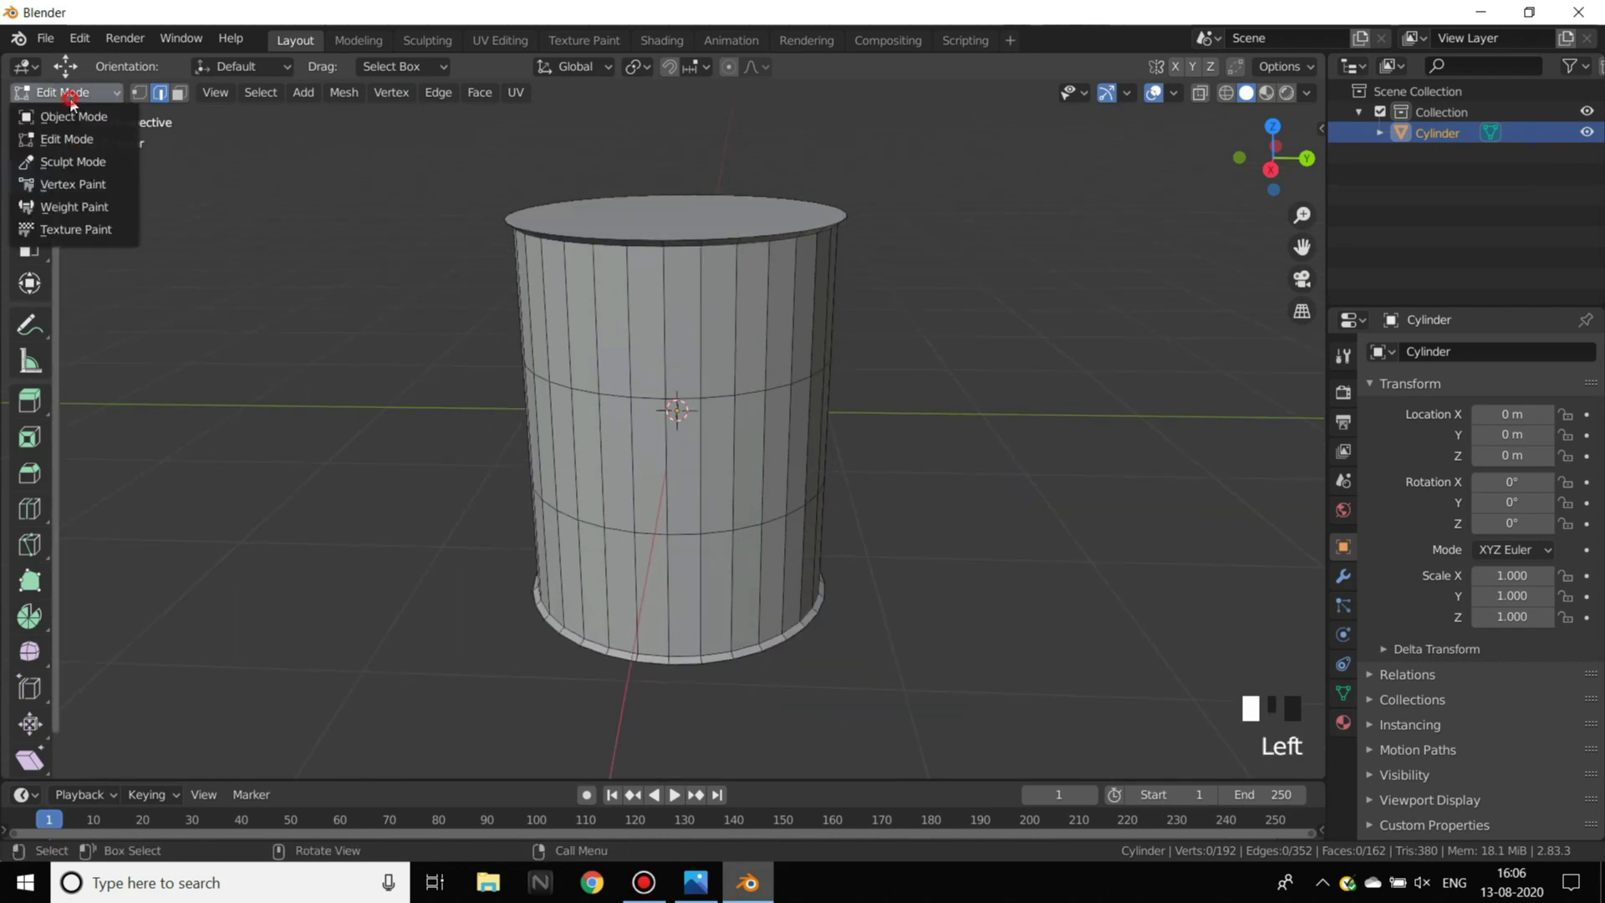
left_click(63, 113)
middle_click_drag(1047, 525, 741, 515)
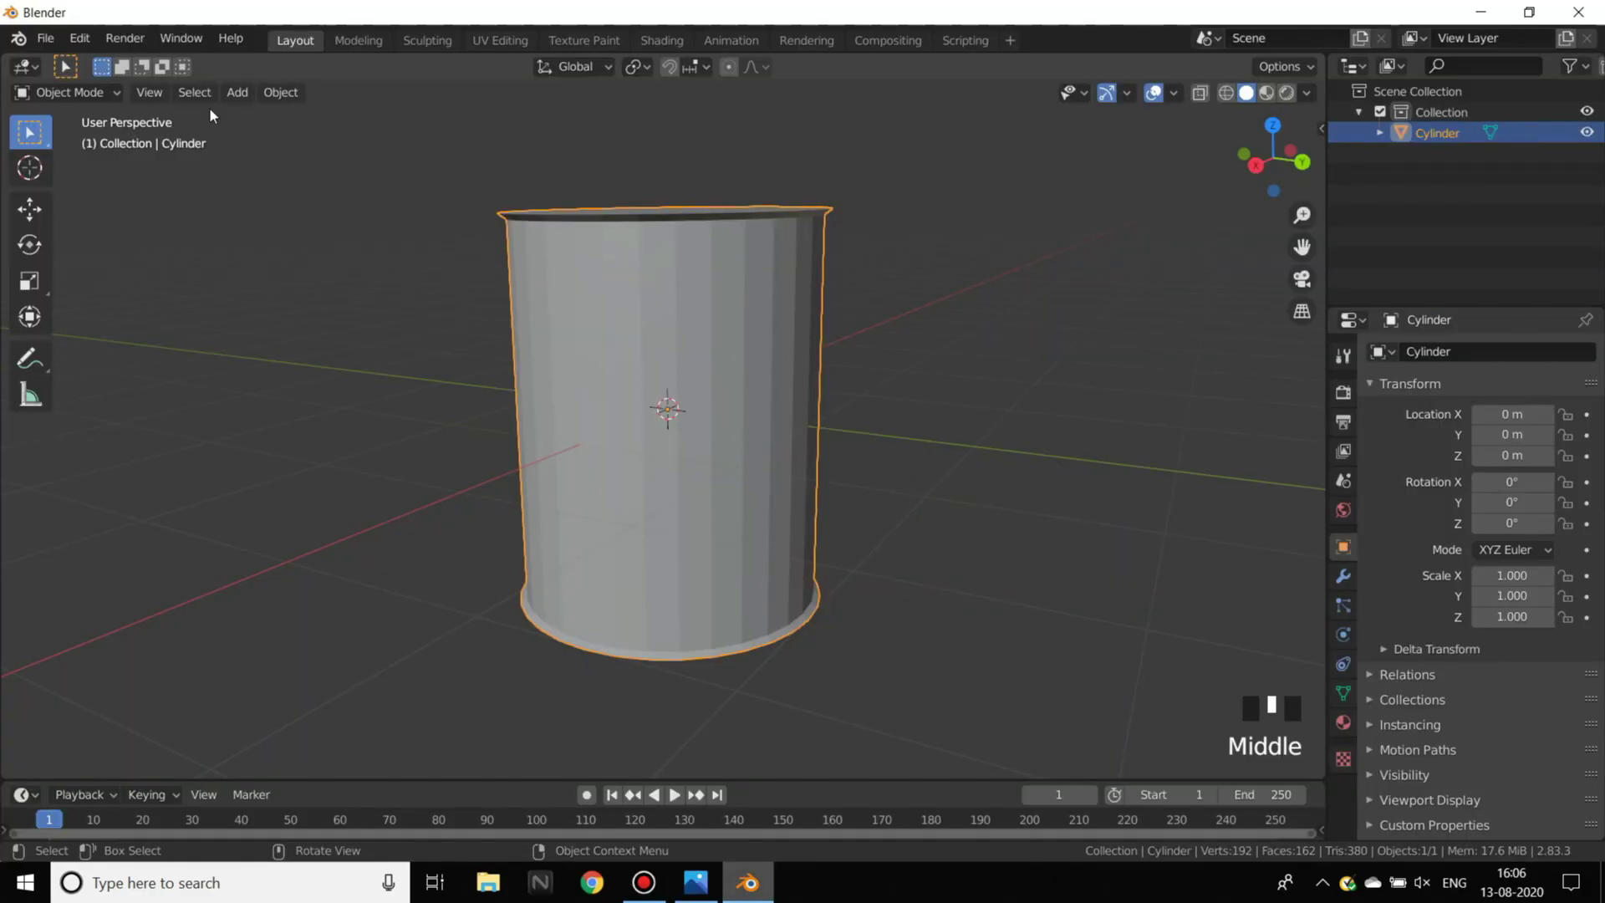
left_click(74, 105)
left_click(73, 105)
left_click(72, 94)
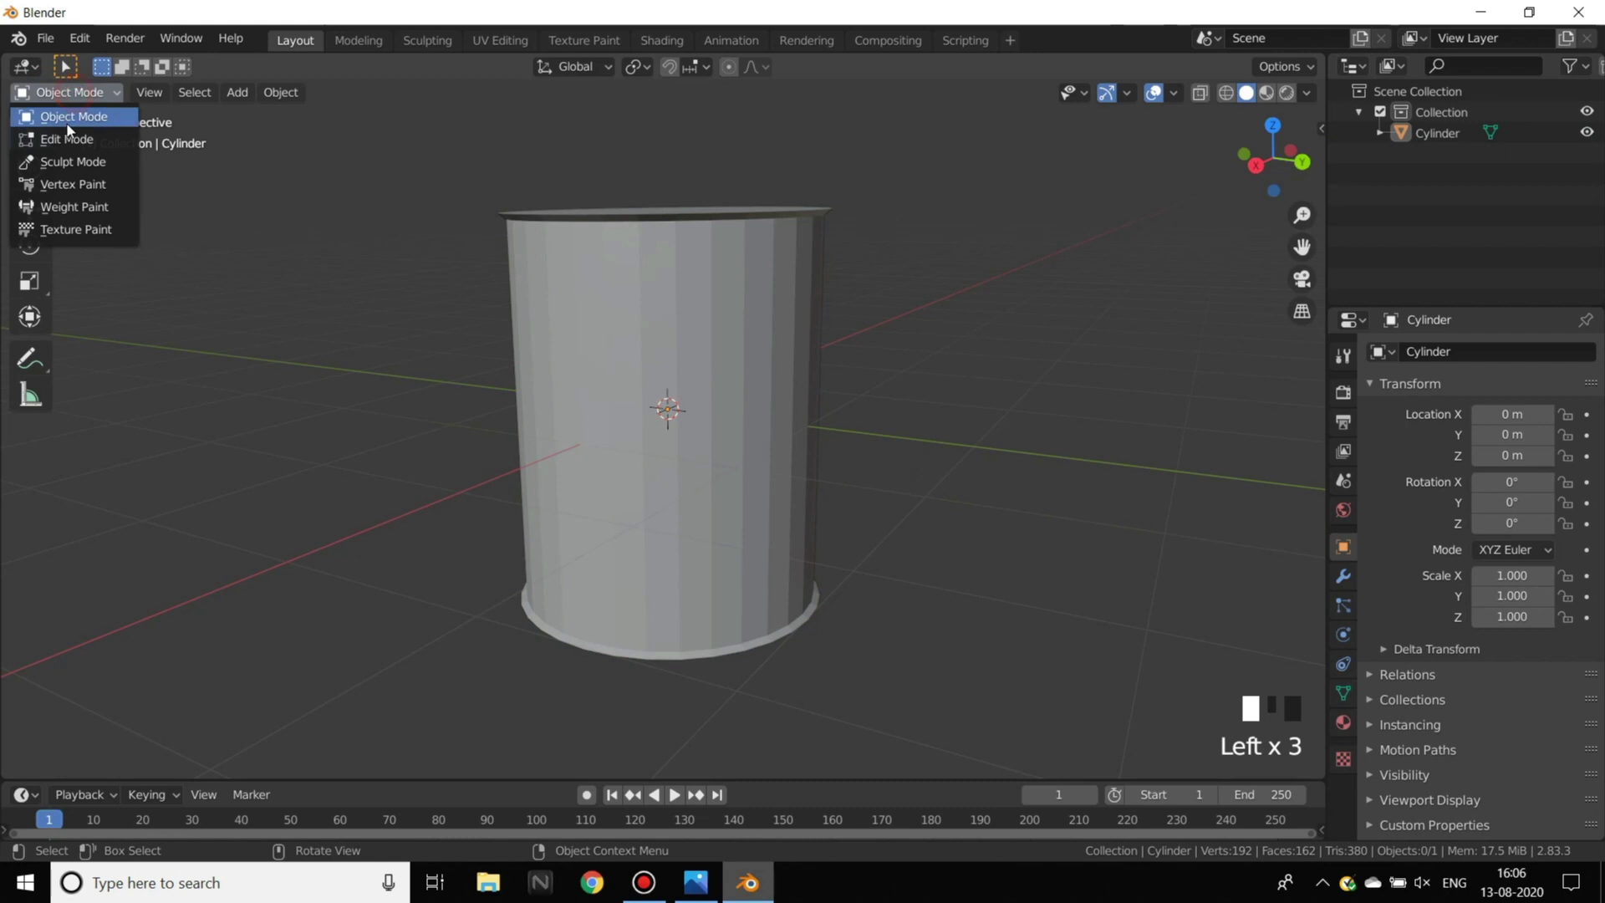
left_click(59, 133)
- Select neighbouring edges of the upper loop one by one, and replace them with a selection of the whole edge loop
middle_click_drag(886, 451, 906, 433)
scroll(722, 461, "up", 2)
scroll(722, 461, "up", 5)
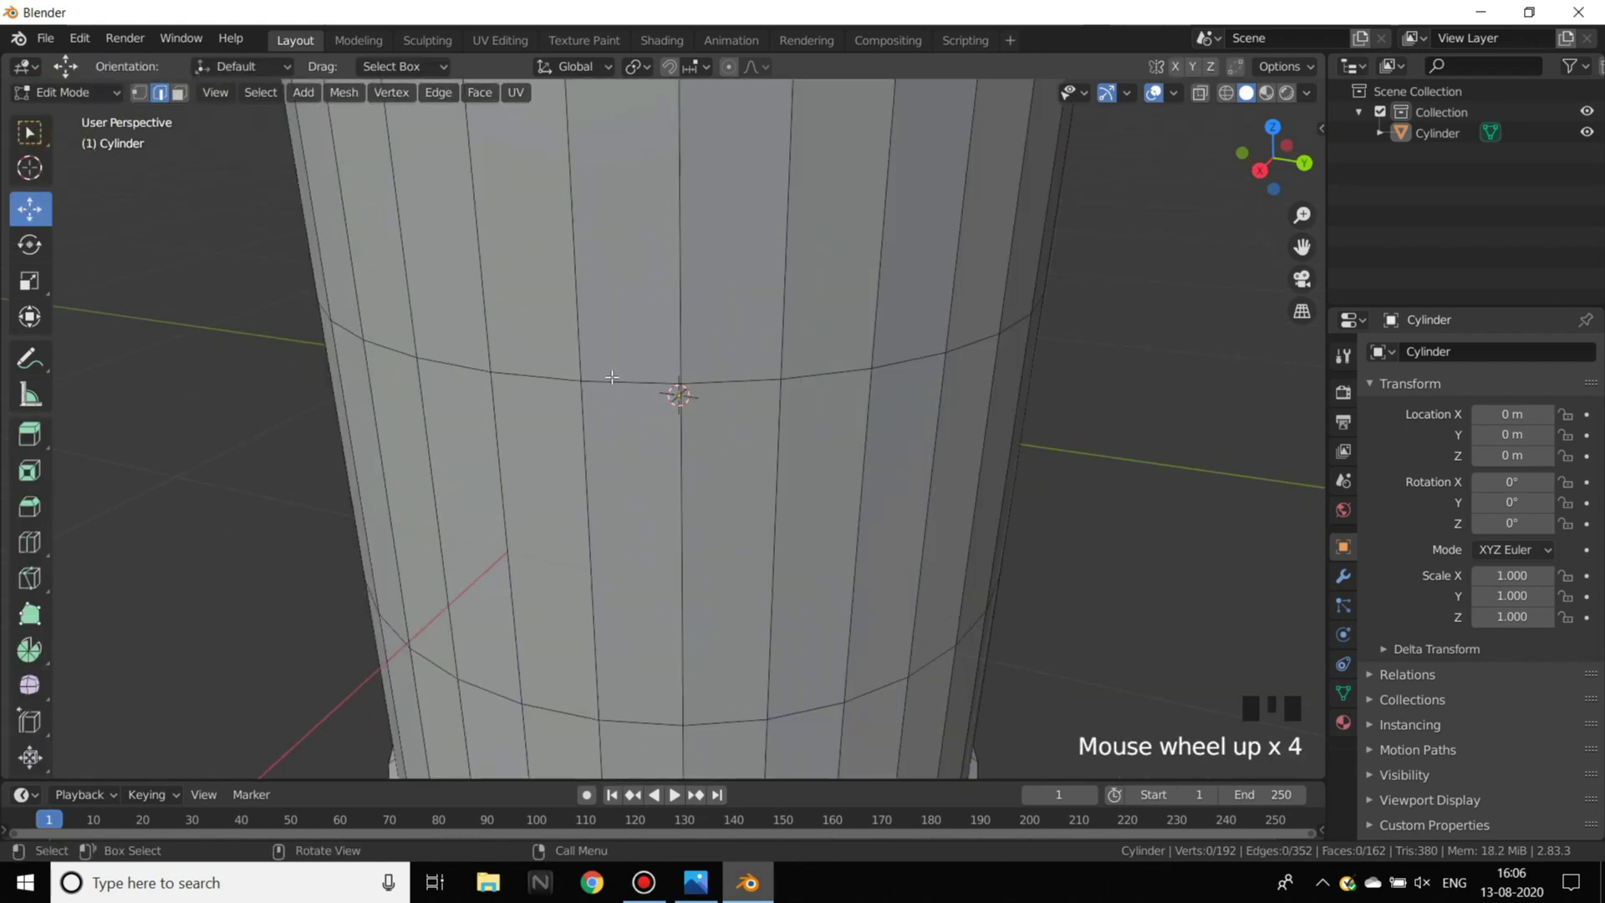
double_click(638, 334)
left_click(861, 324, "shift")
left_click(978, 311, "shift")
left_click(1129, 294, "shift")
left_click(1250, 279, "shift")
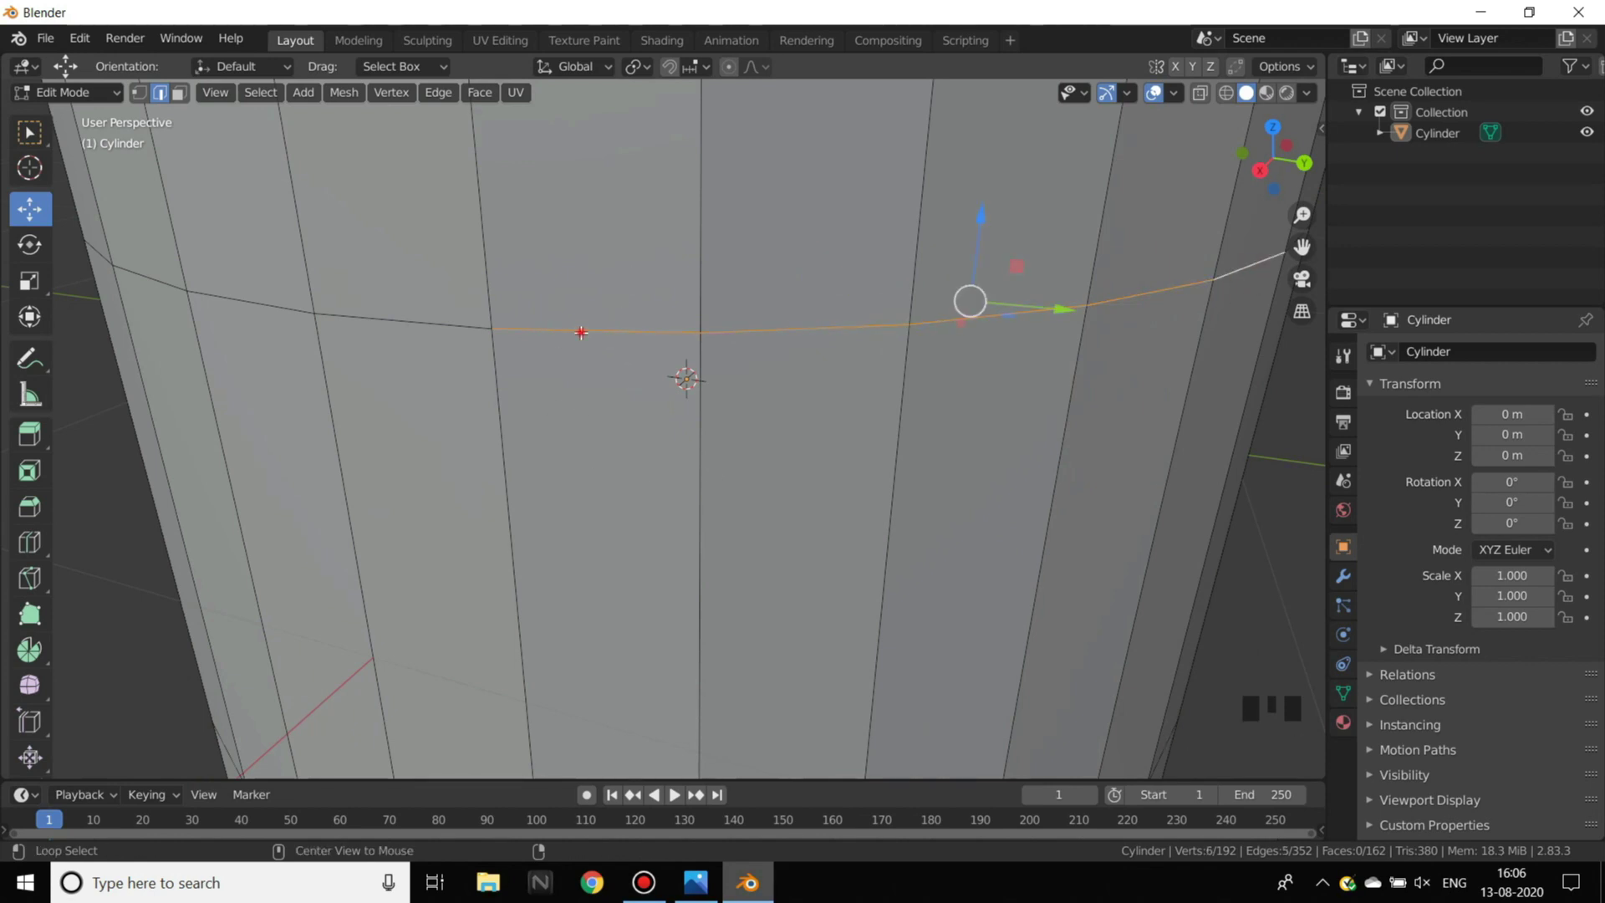
left_click(581, 332, "alt")
- Try loop selection on the lower horizontal loop and on vertical side edges, and clear the selection
scroll(581, 332, "down", 5)
middle_click_drag(836, 393, 652, 435)
left_click(626, 576, "alt")
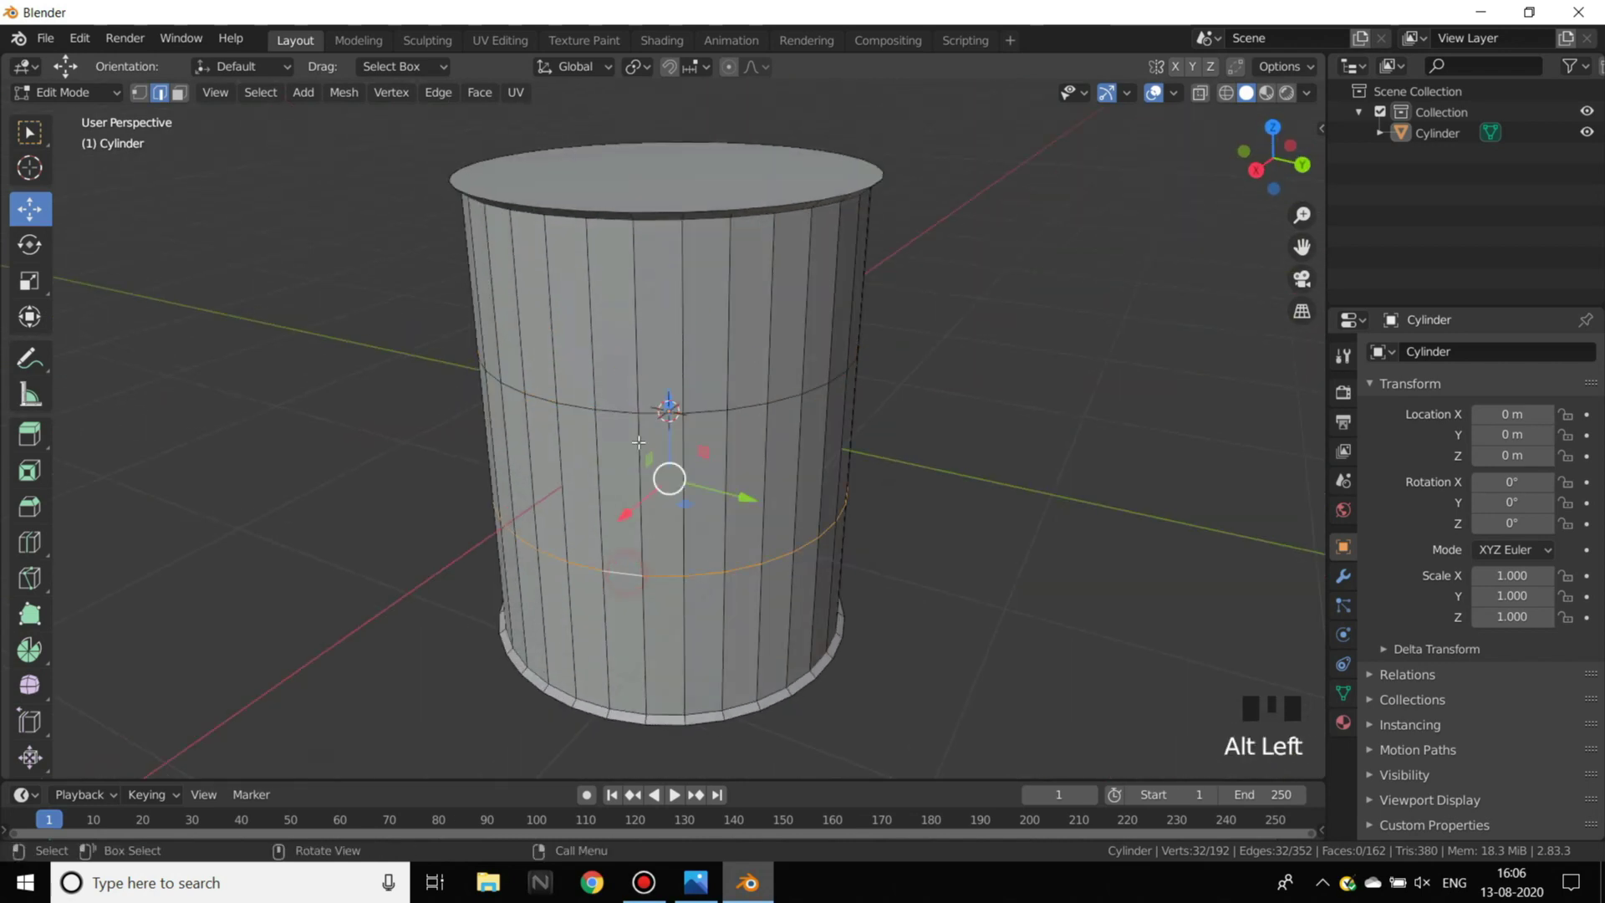
left_click(638, 281, "alt")
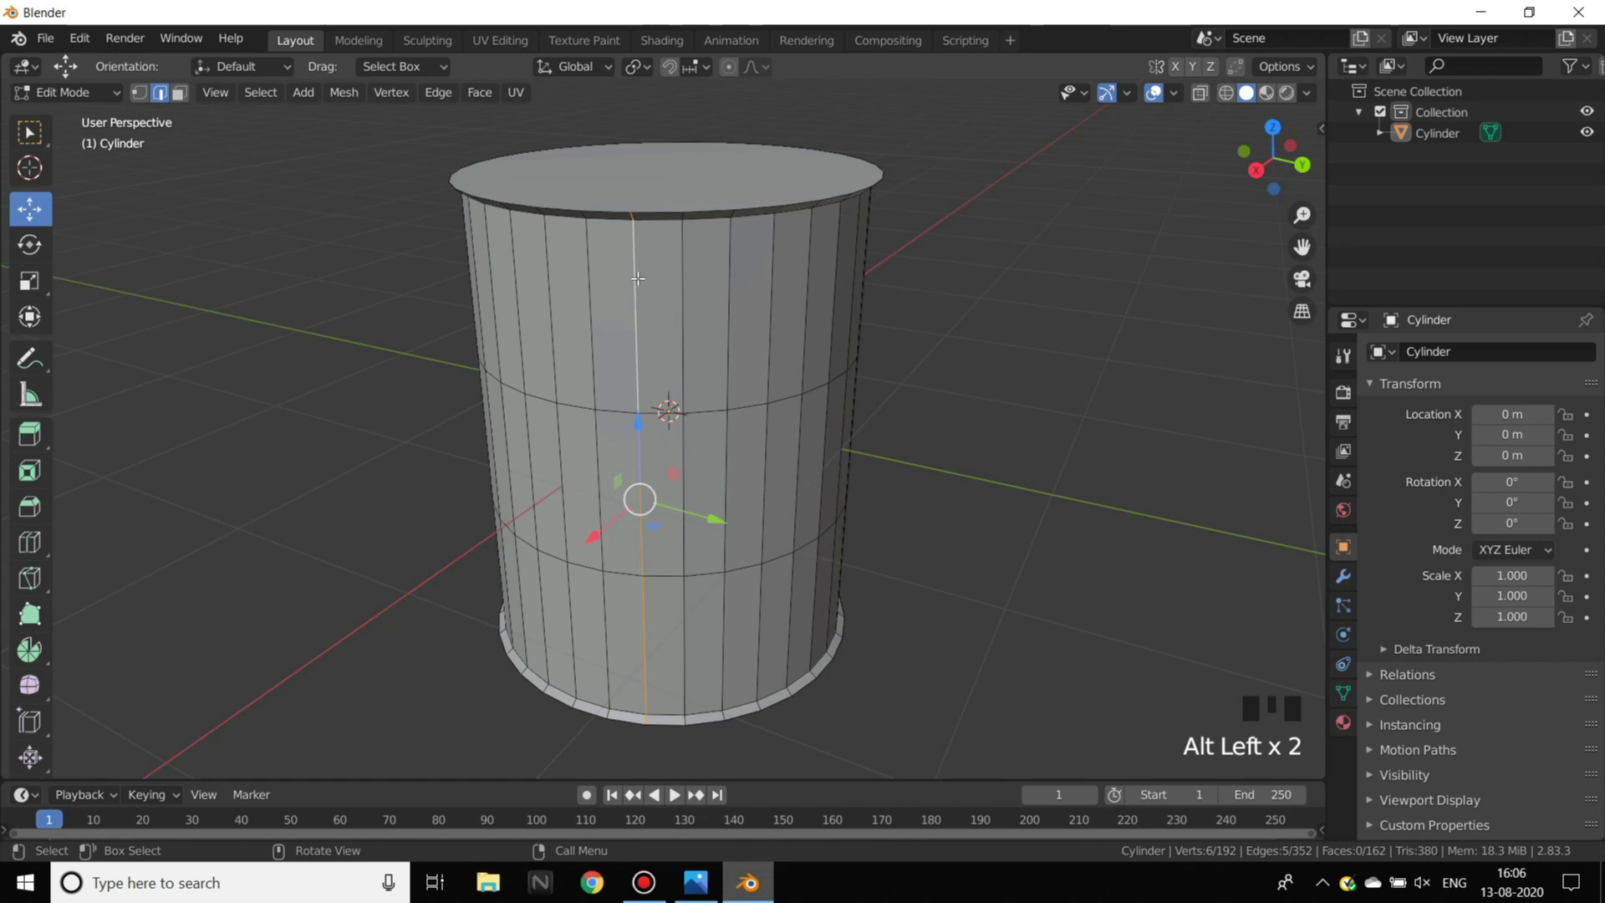
left_click(655, 287)
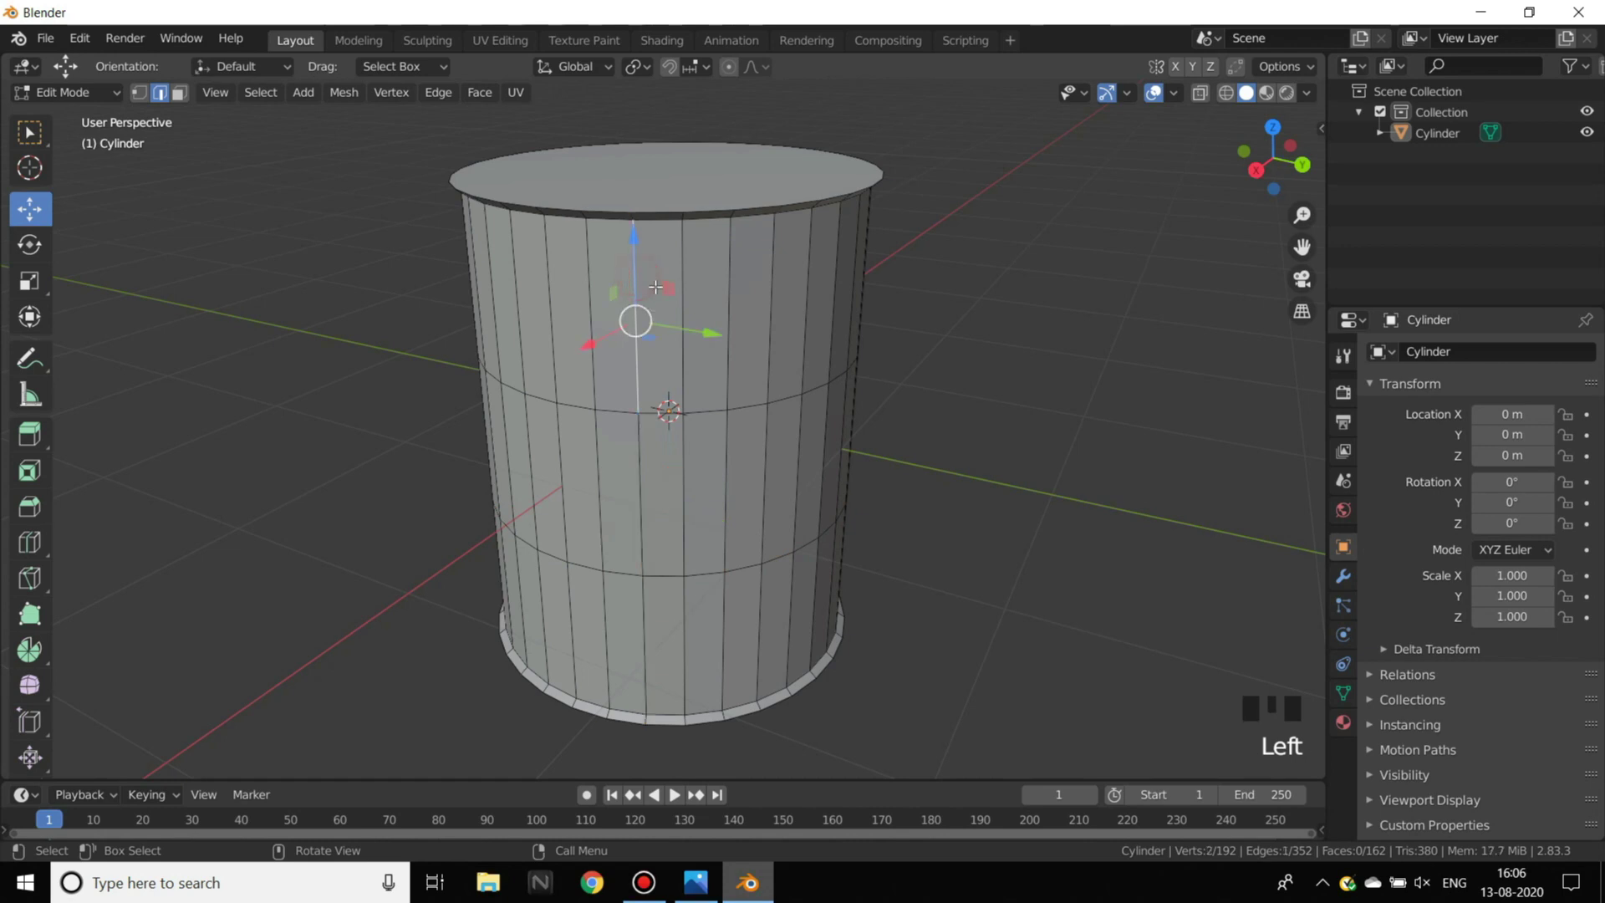
left_click(684, 251, "alt")
left_click(666, 408)
scroll(661, 402, "up", 2)
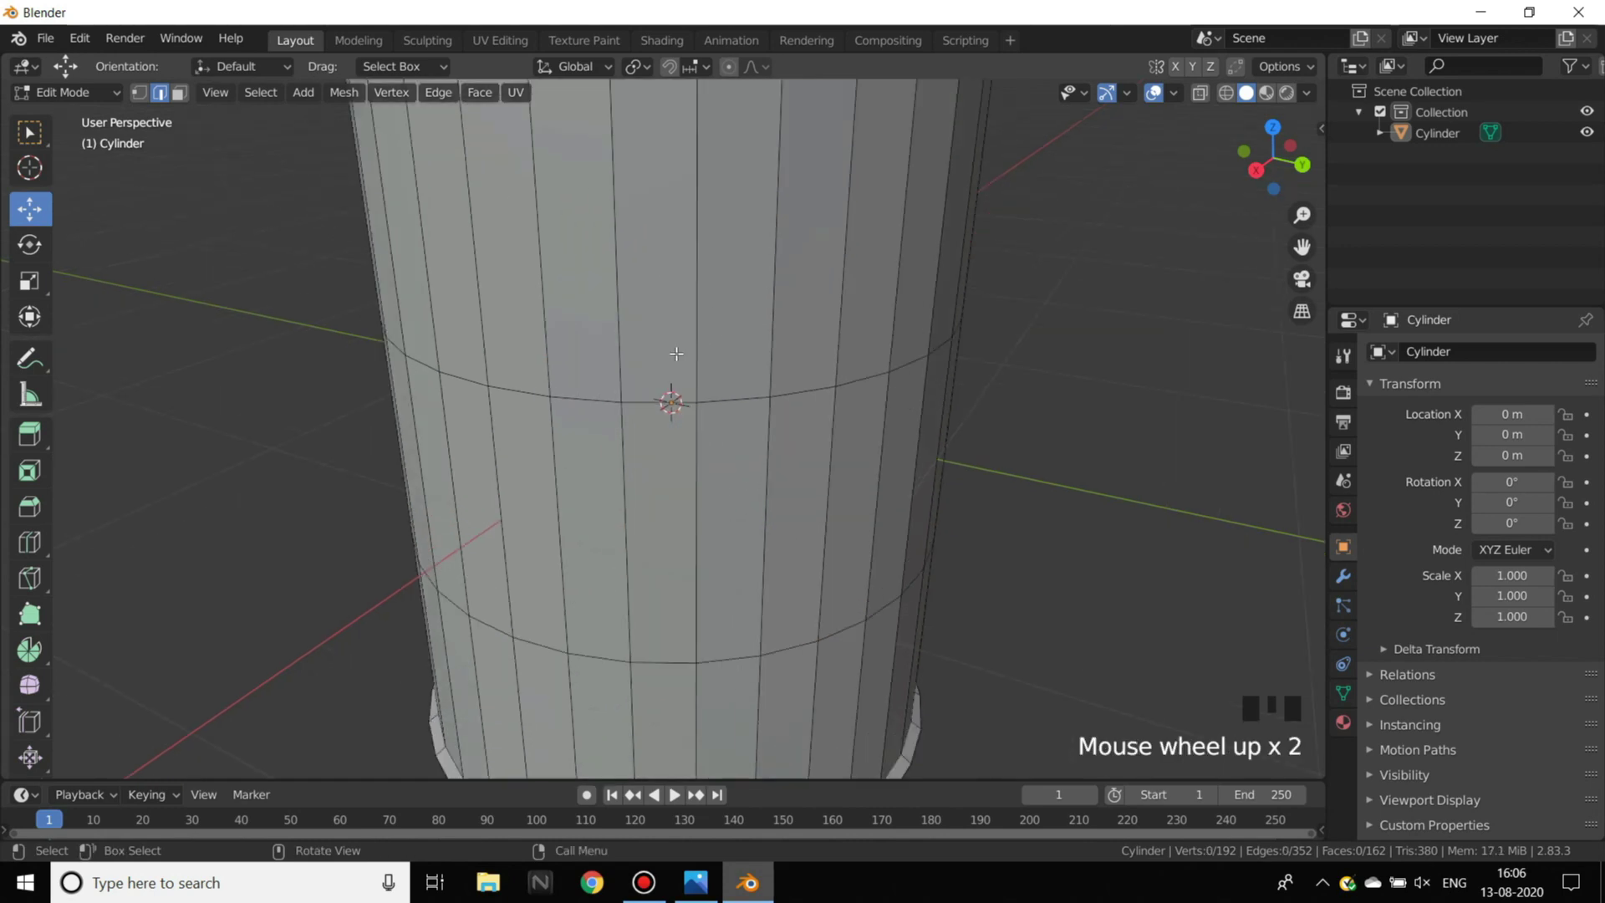
- Select the upper edge loop, try scaling it outward by about 1.17 and undo the scaling
left_click(656, 399, "alt")
scroll(670, 395, "up", 2)
middle_click_drag(674, 387, 958, 471)
scroll(978, 469, "up", 2)
key("s")
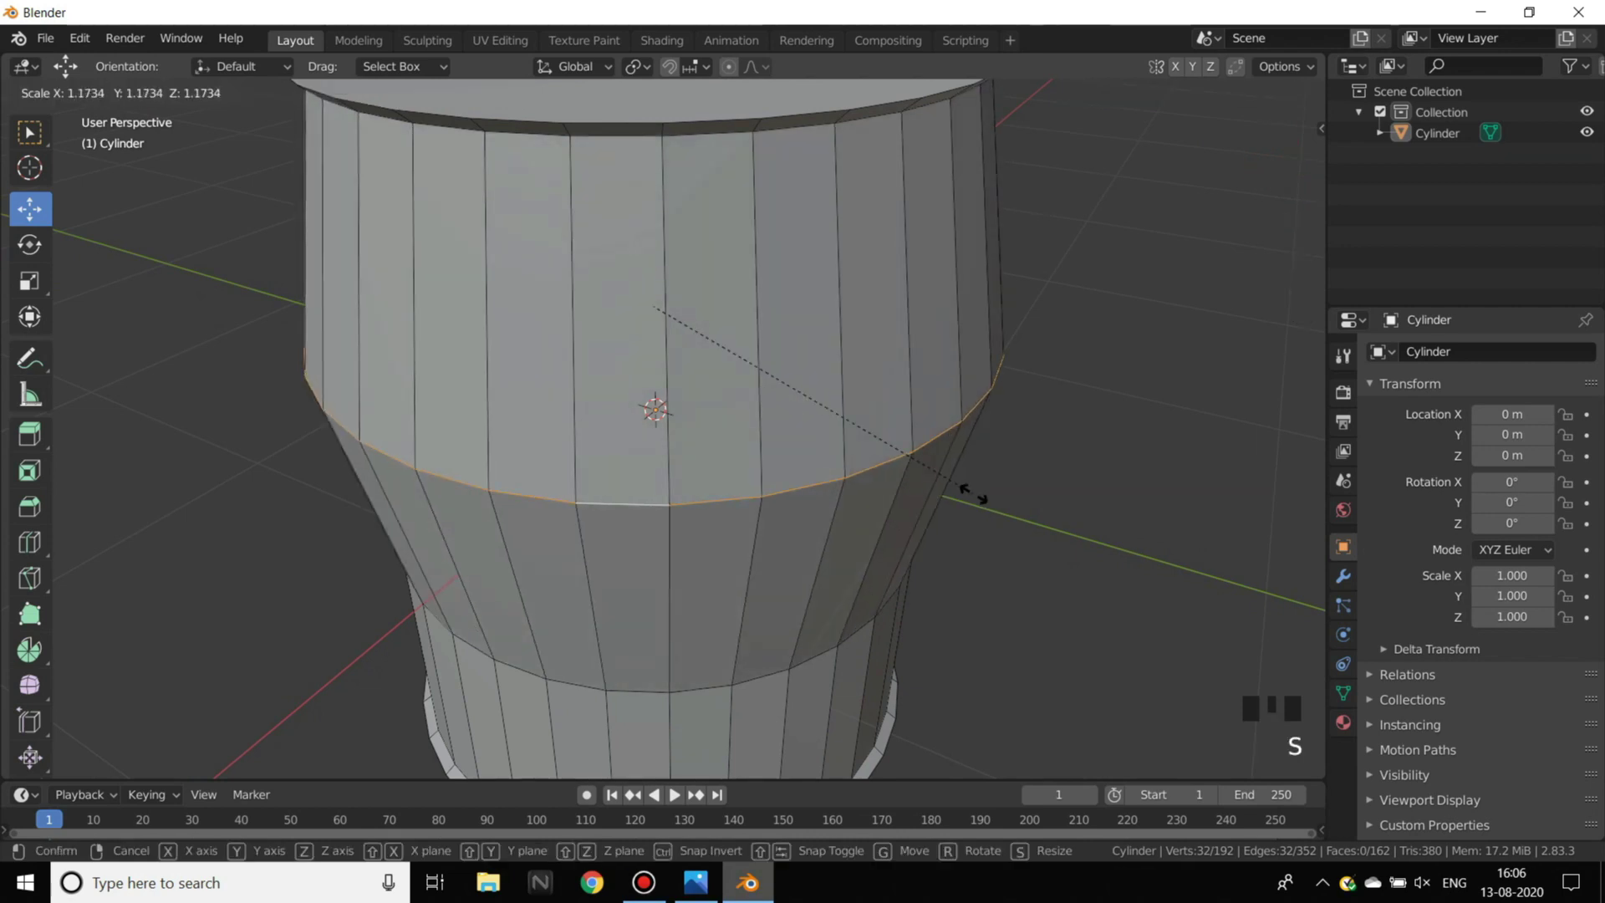
left_click(974, 493)
scroll(864, 523, "down", 2)
middle_click_drag(863, 523, 967, 419)
key("ctrl+z")
- Try scaling the upper edge loop again, compare it with the ribs in the reference photo and undo the change
key("s")
key("alt+Tab")
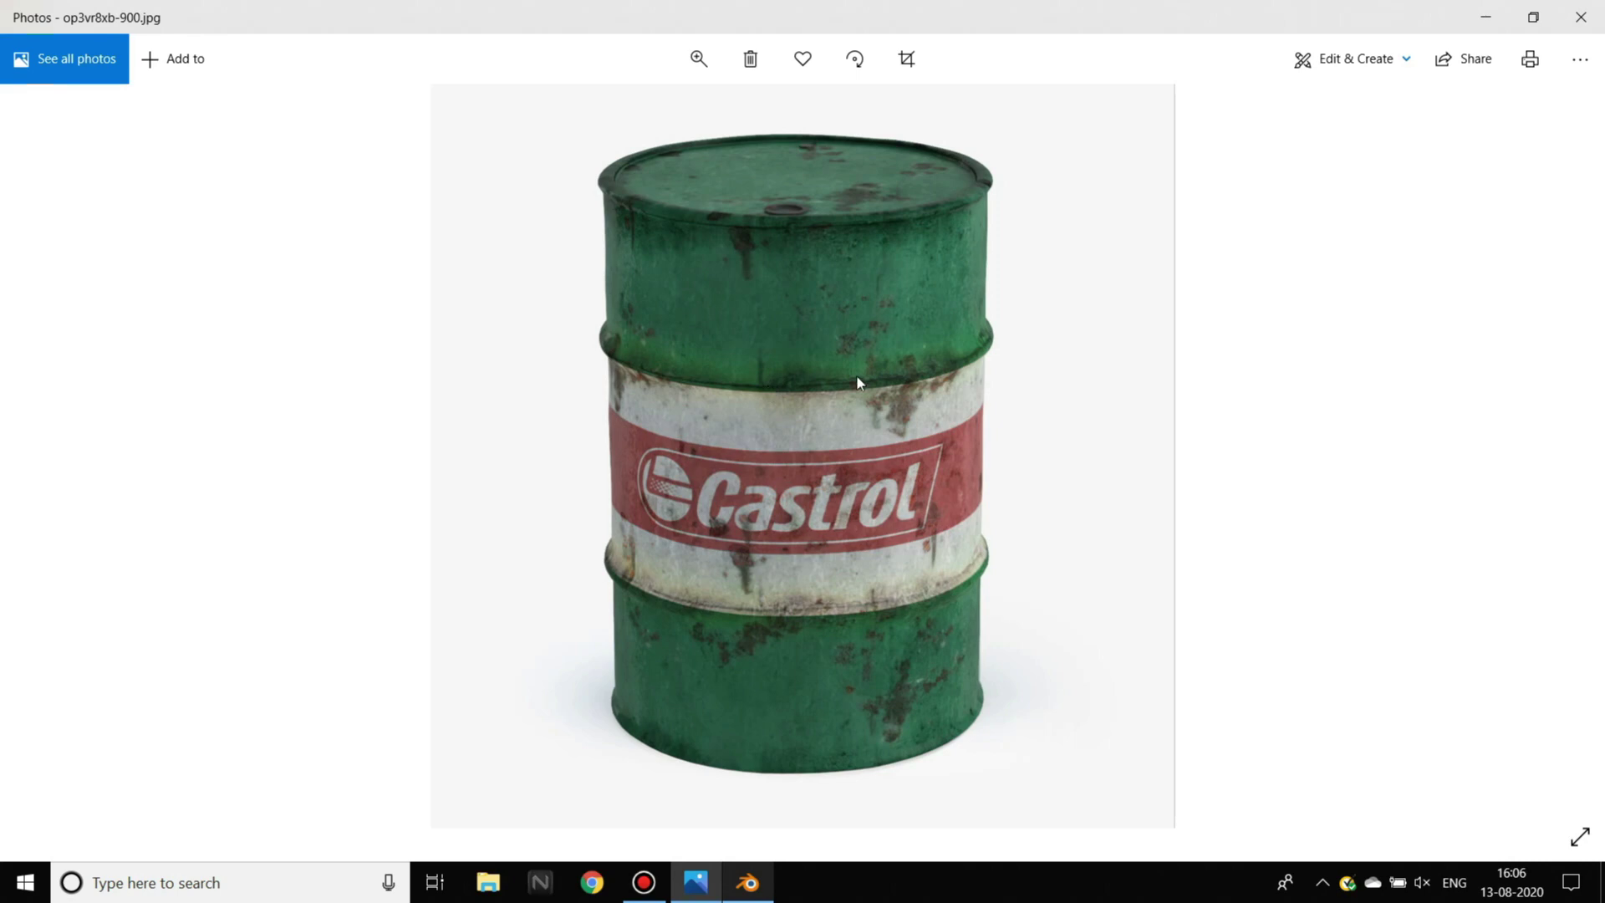
key("alt+Tab")
key("ctrl+z")
- Add a horizontal loop cut above the upper edge loop and slide it down until it sits just above that loop
scroll(919, 362, "up", 3)
middle_click_drag(960, 362, 902, 391)
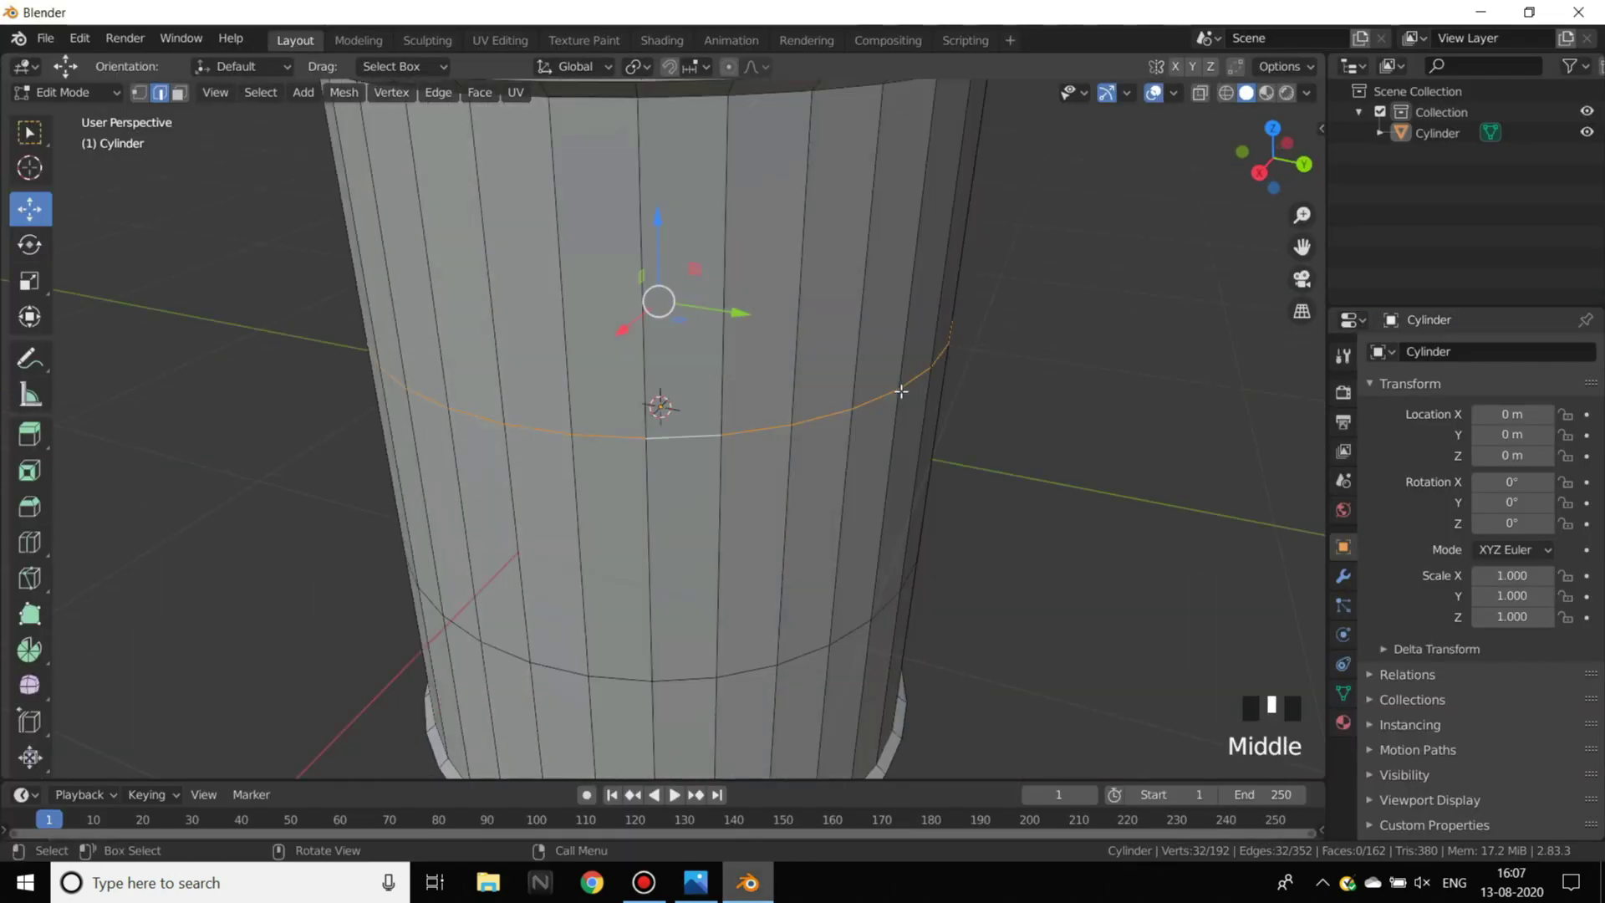
scroll(902, 391, "up", 2)
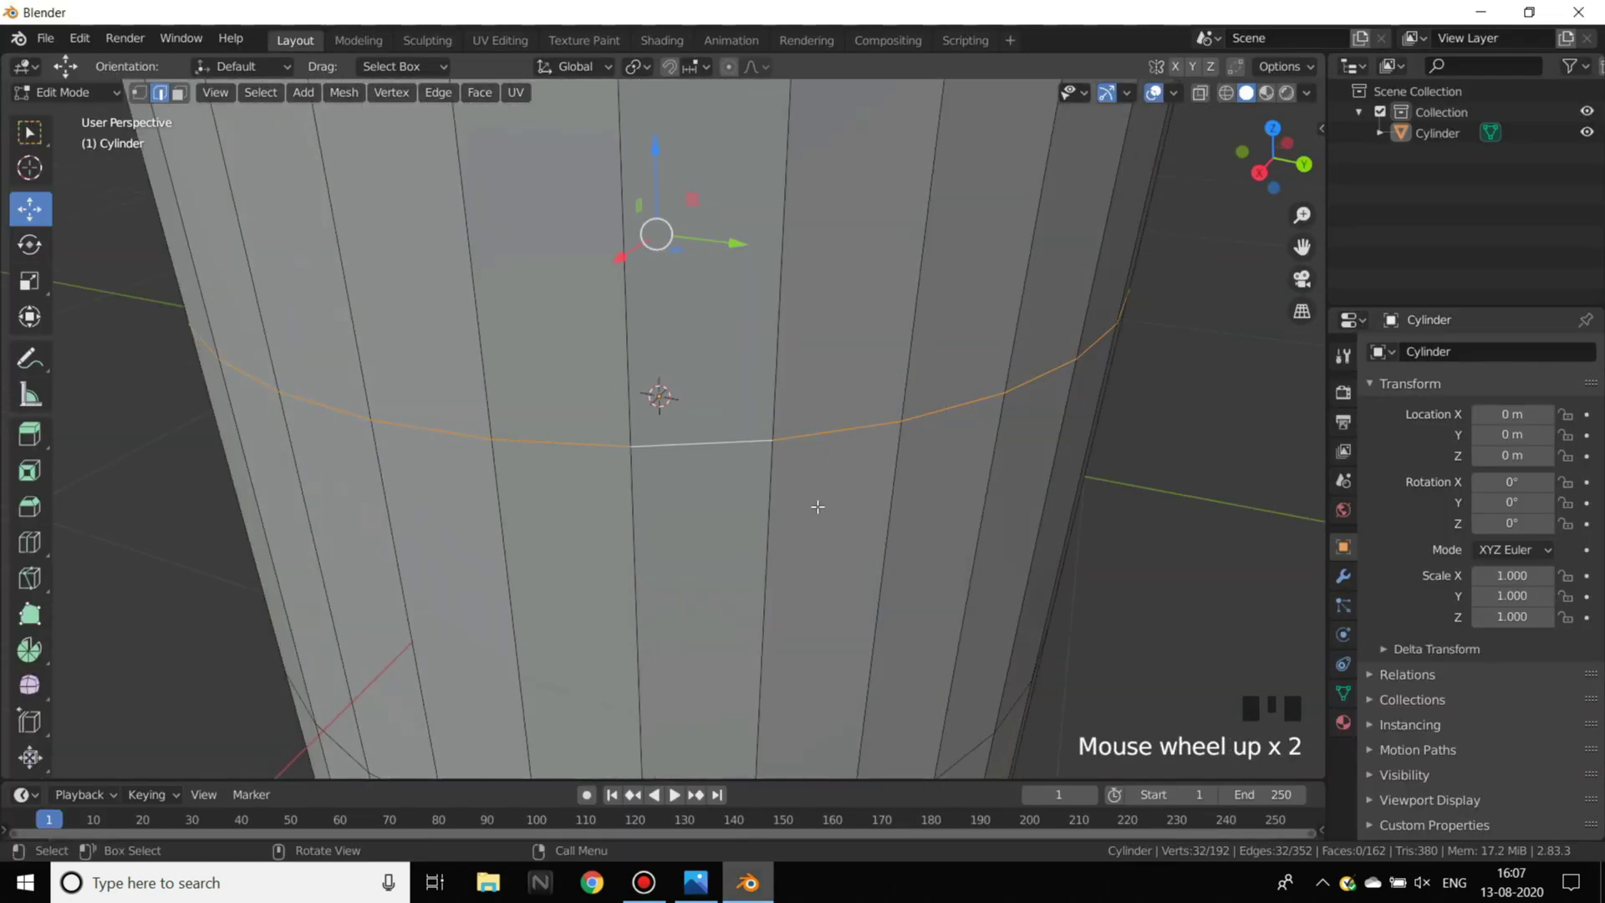
scroll(818, 507, "down", 3)
middle_click_drag(818, 507, 764, 426)
scroll(778, 434, "up", 2)
middle_click_drag(695, 331, 708, 339, "shift")
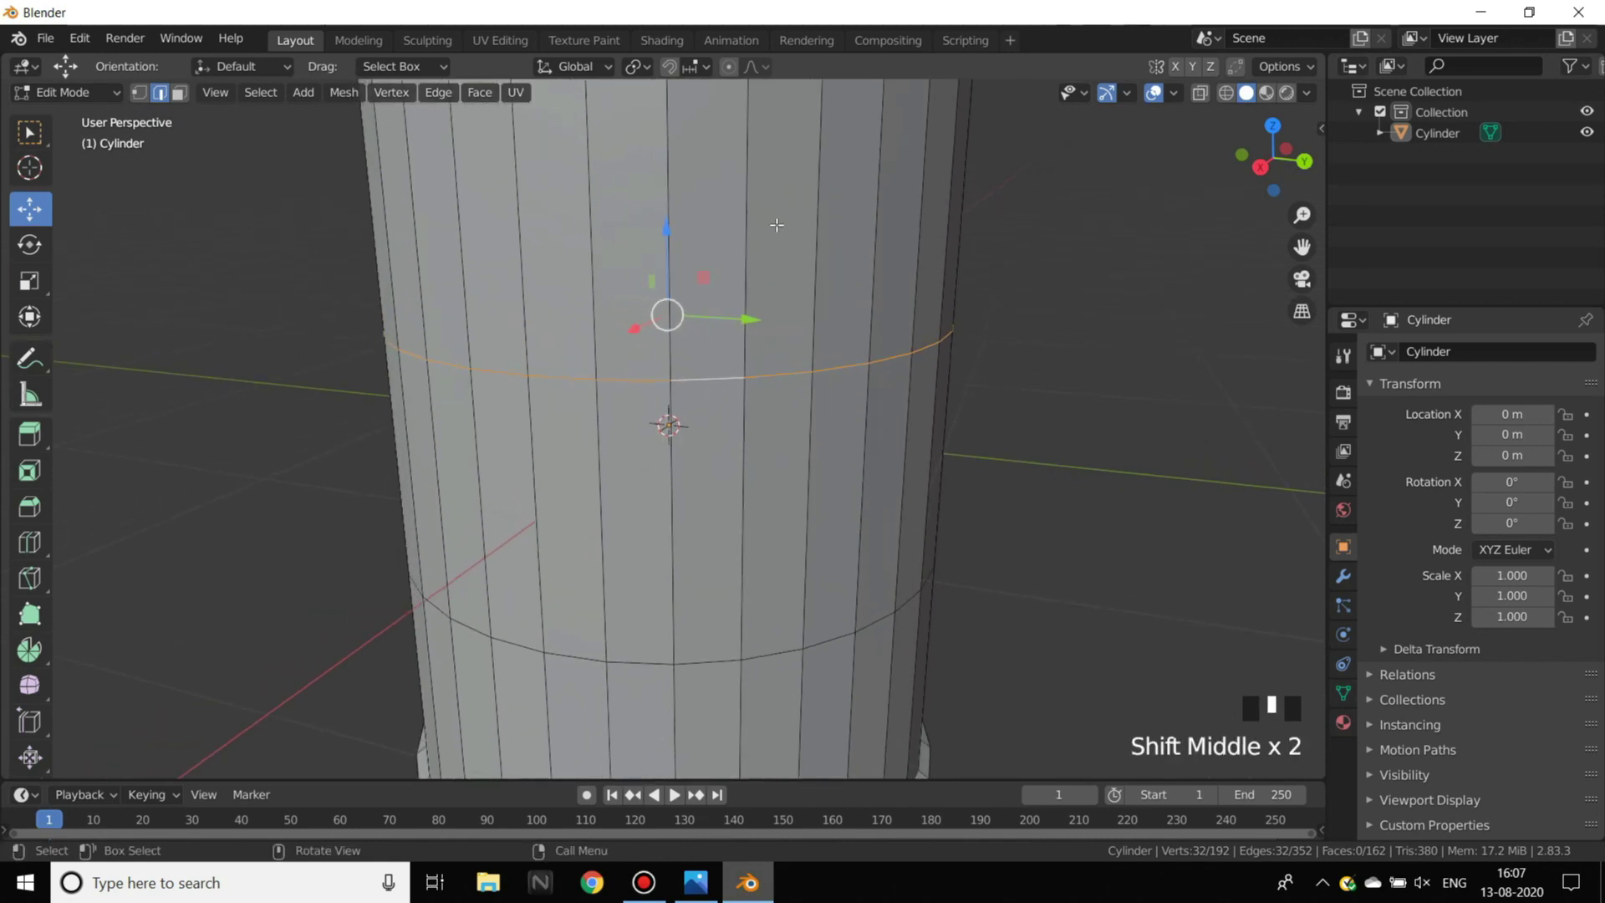
key("ctrl+r")
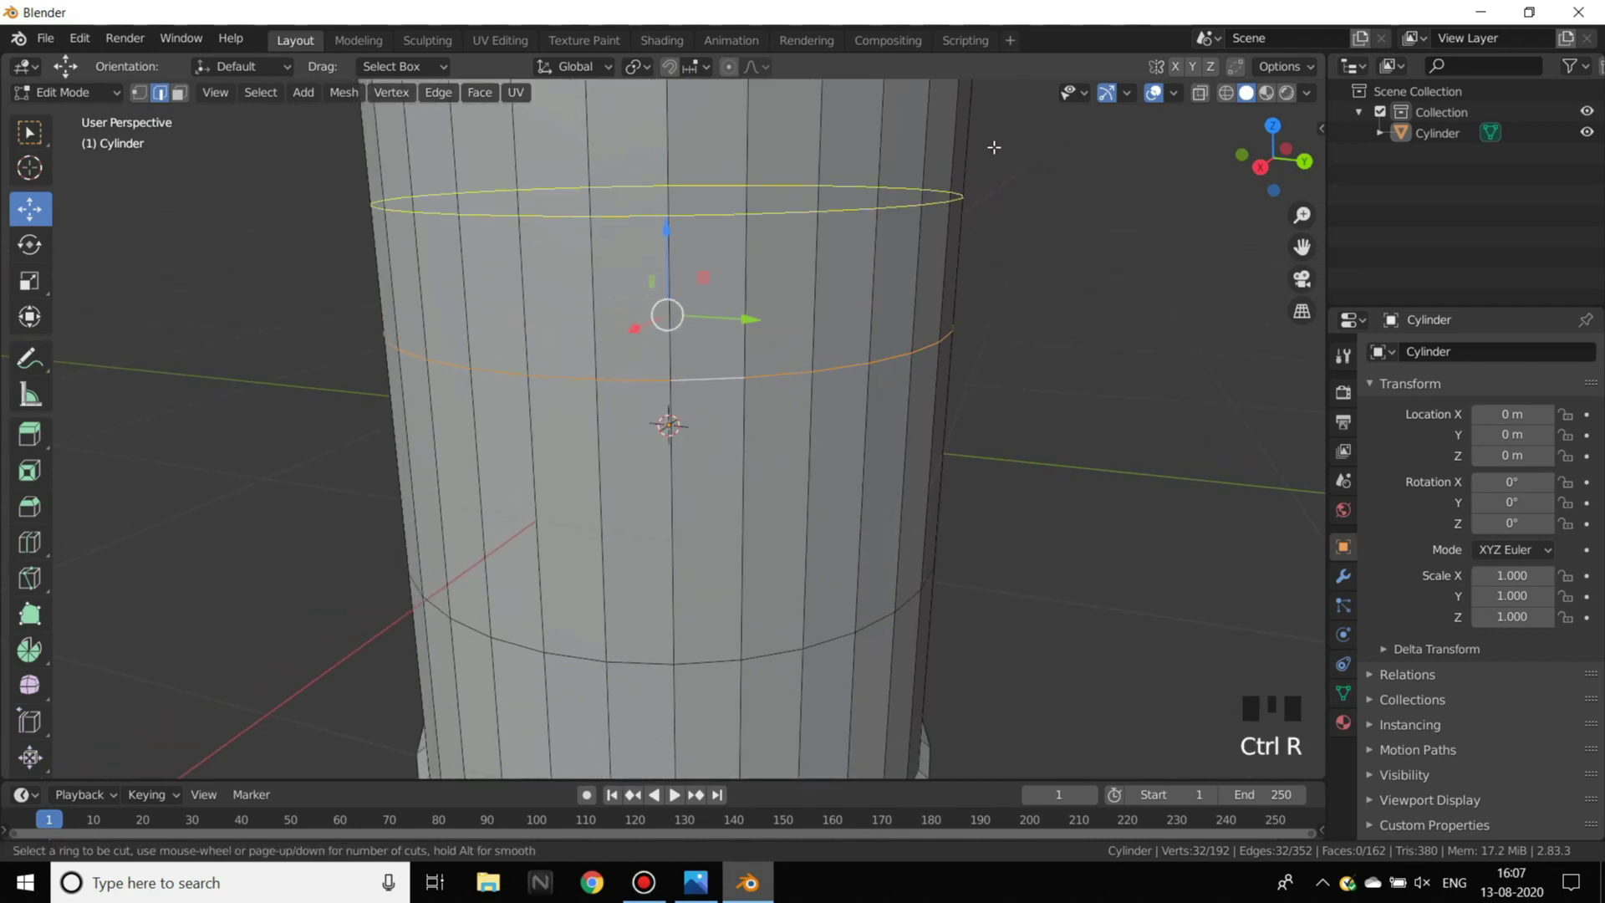
left_click(960, 205)
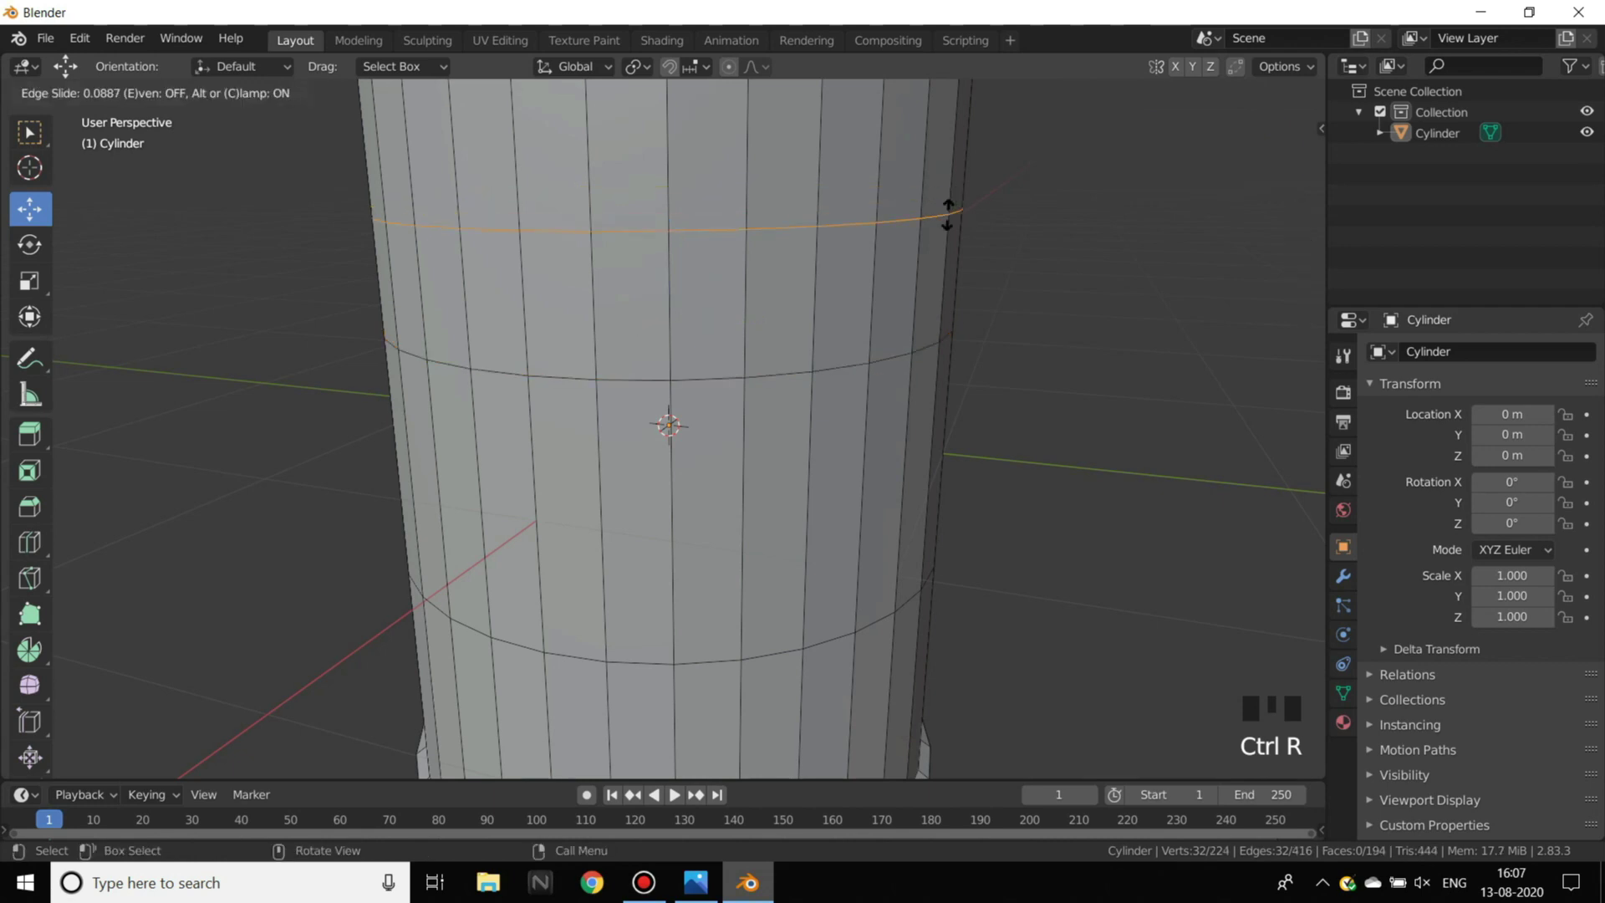
left_click(923, 327)
- Add a matching loop cut just below the upper edge loop and clear the selection
key("ctrl+r")
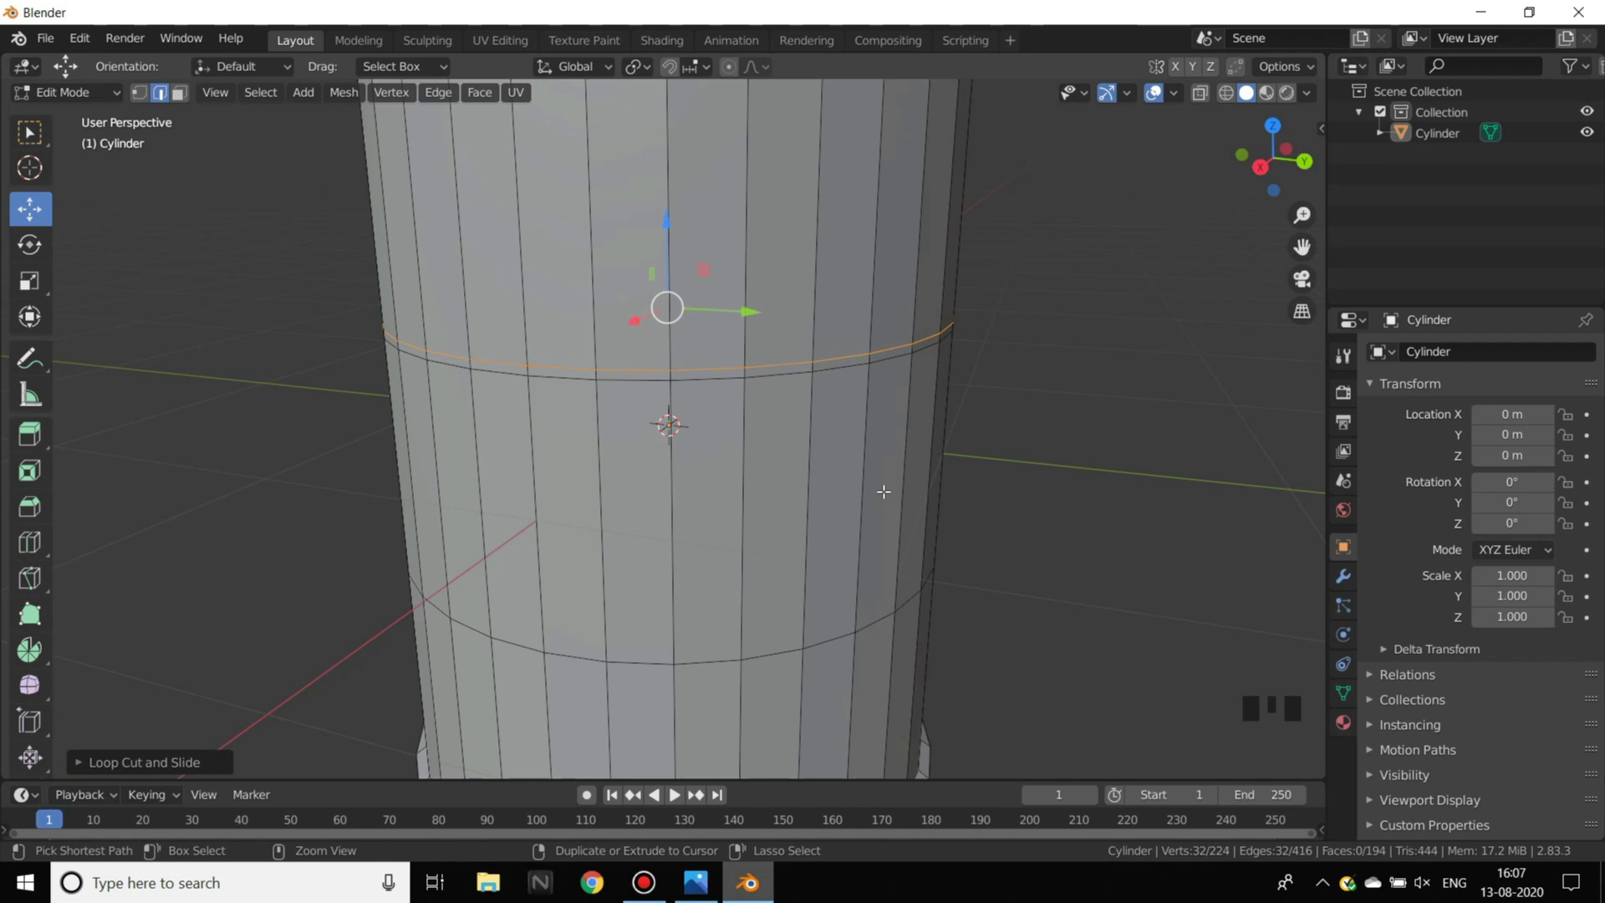
left_click(884, 492)
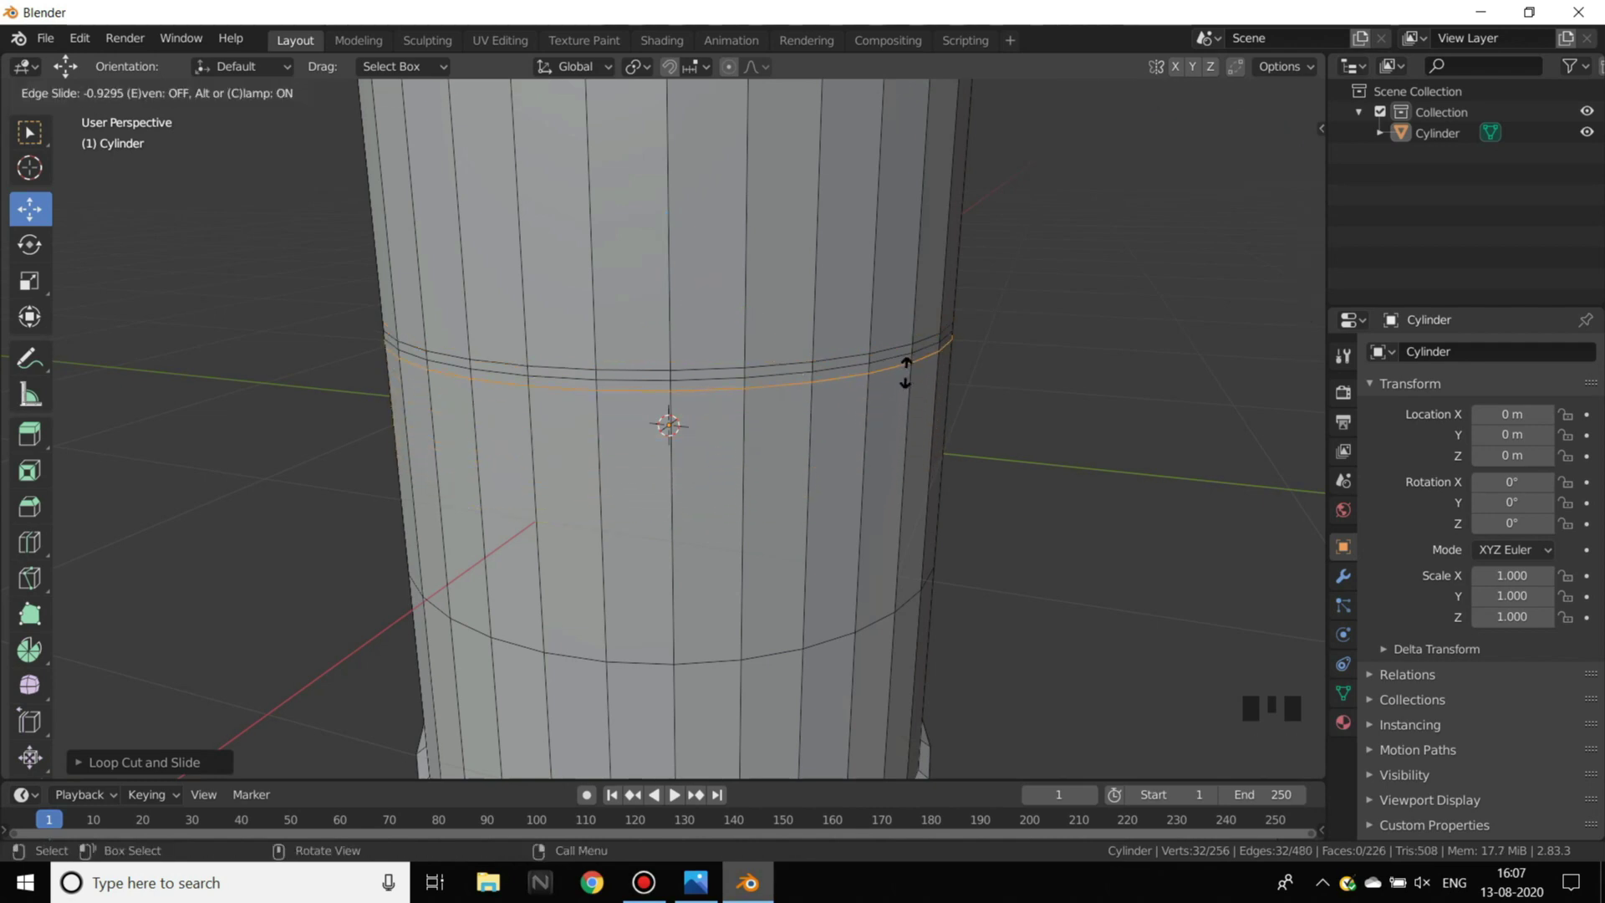
left_click(1057, 365)
left_click(1057, 365)
- Select the middle of the three upper edge loops and scale it slightly outward to form the barrel's upper rib
scroll(652, 284, "up", 3)
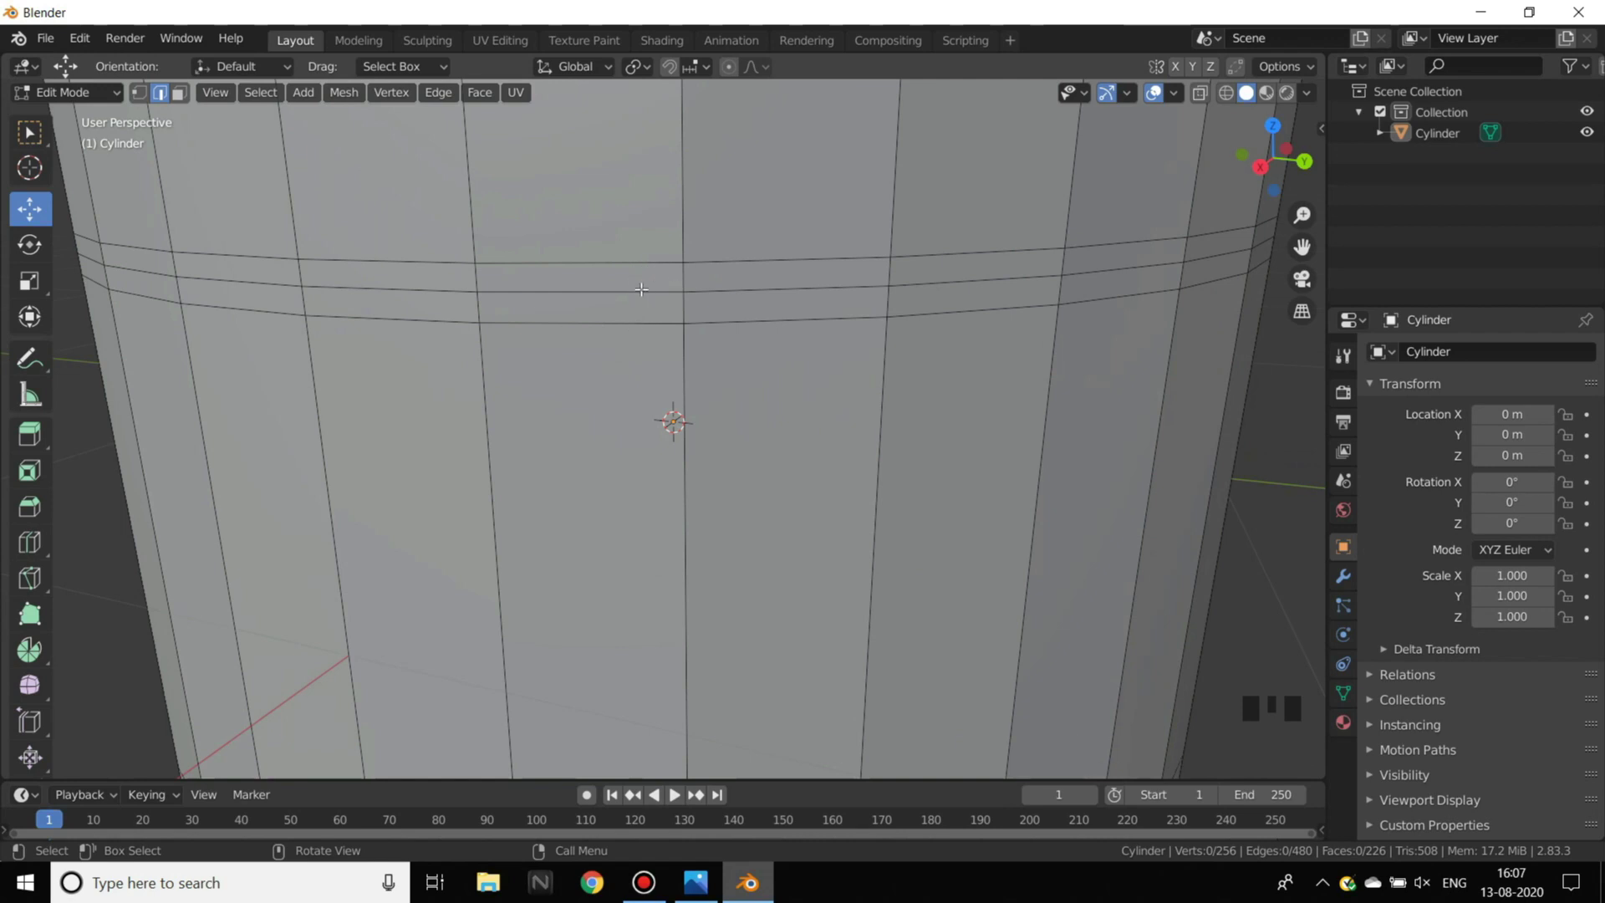
left_click(641, 289, "alt")
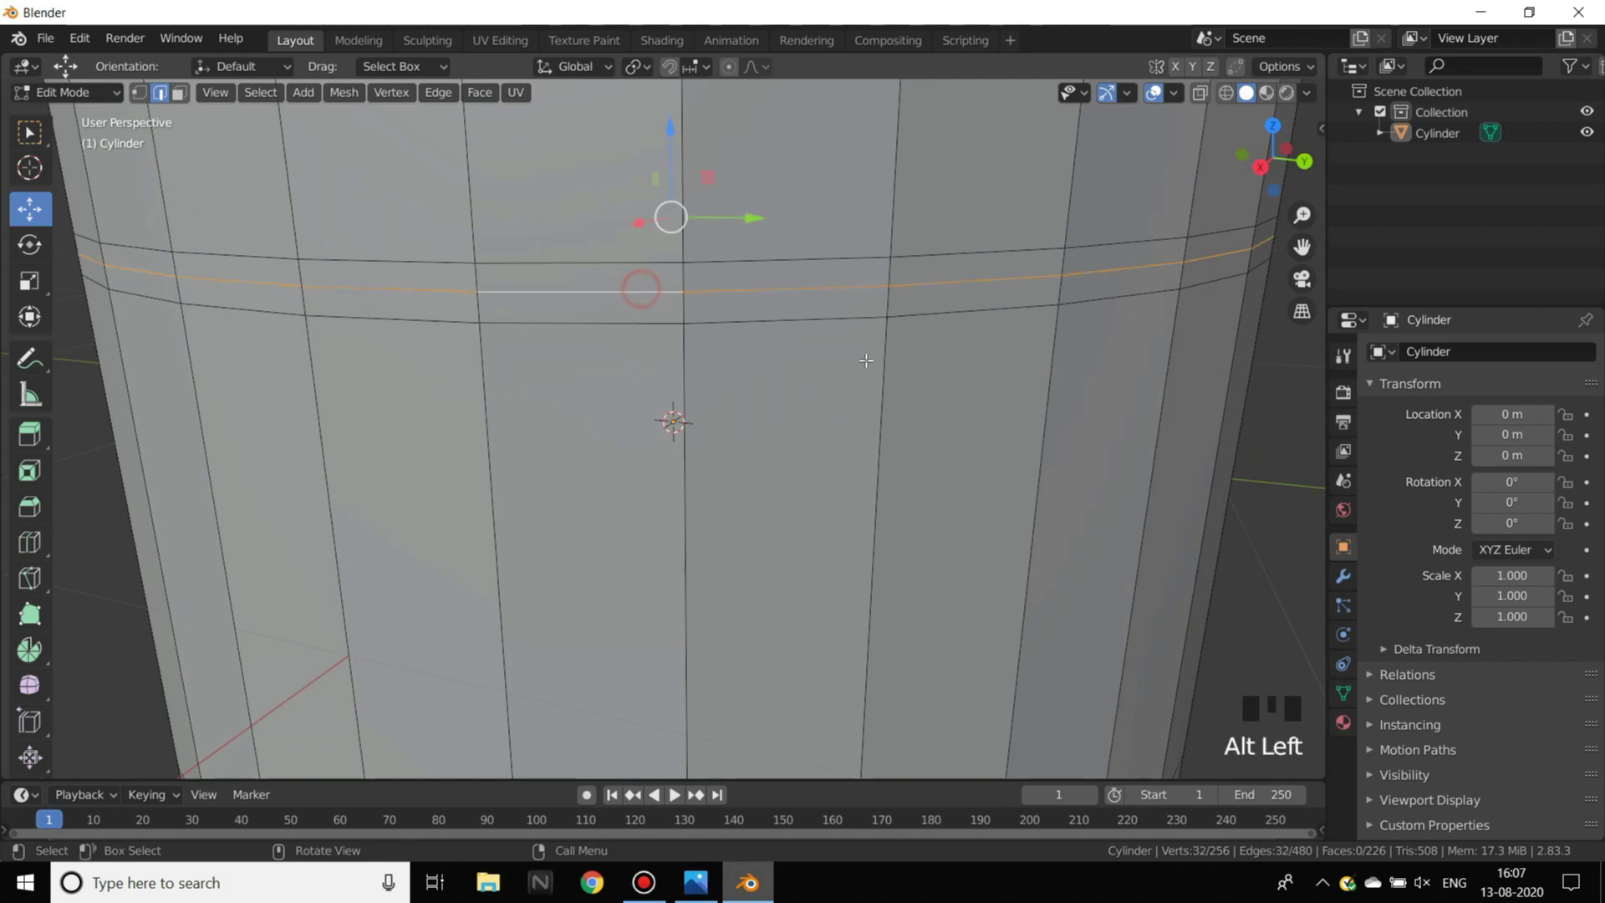
scroll(911, 345, "down", 2)
middle_click_drag(912, 345, 929, 351)
key("s")
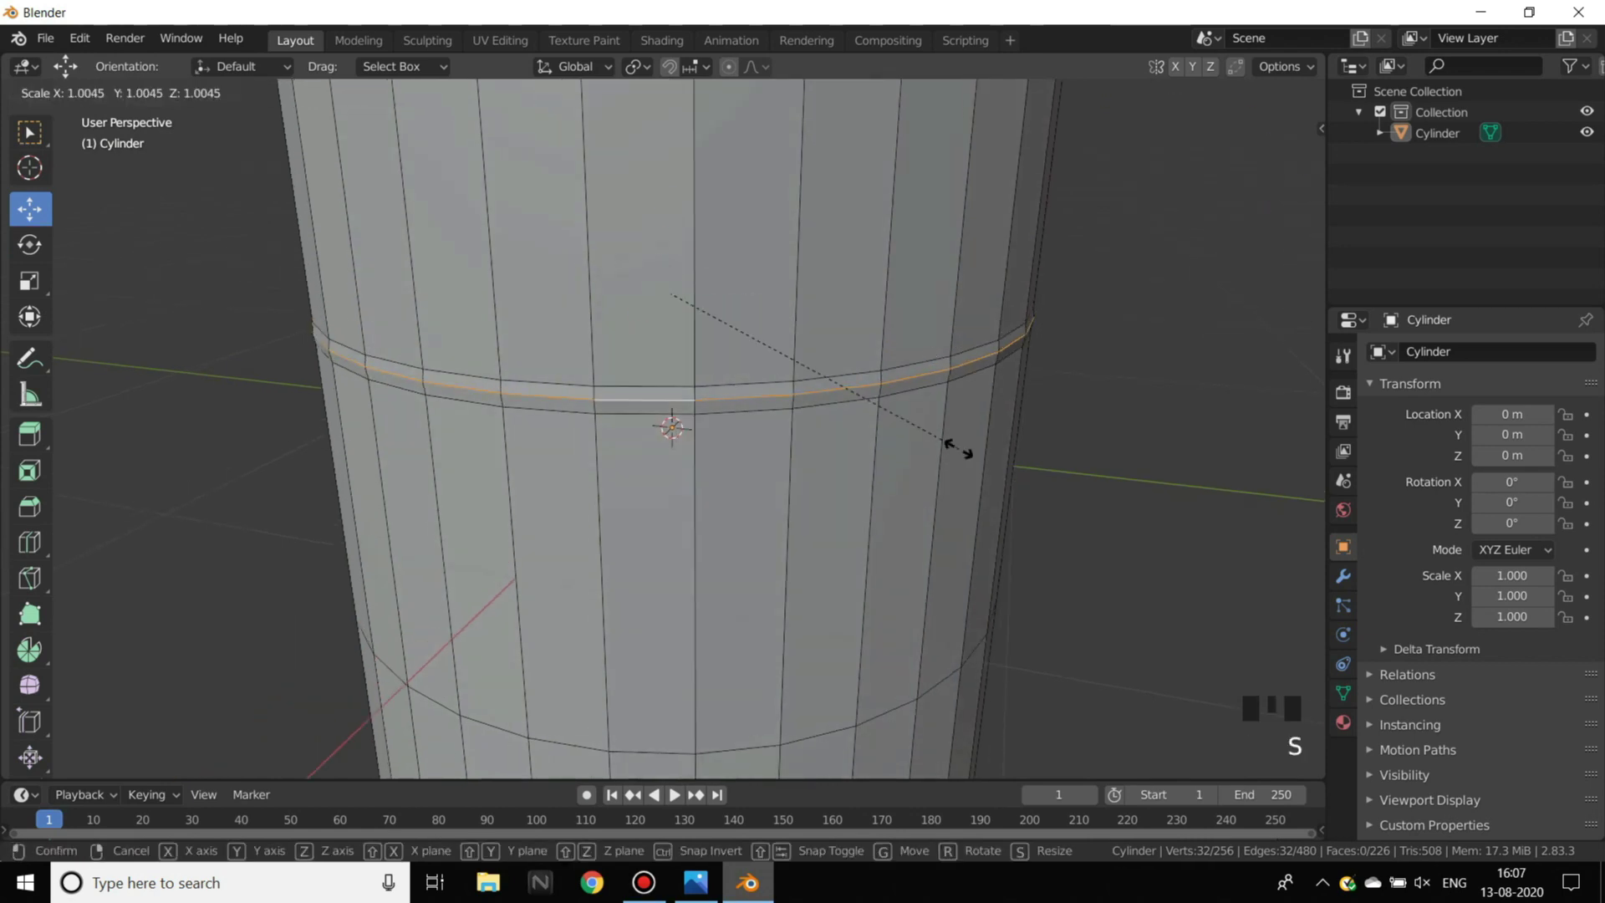
left_click(967, 455)
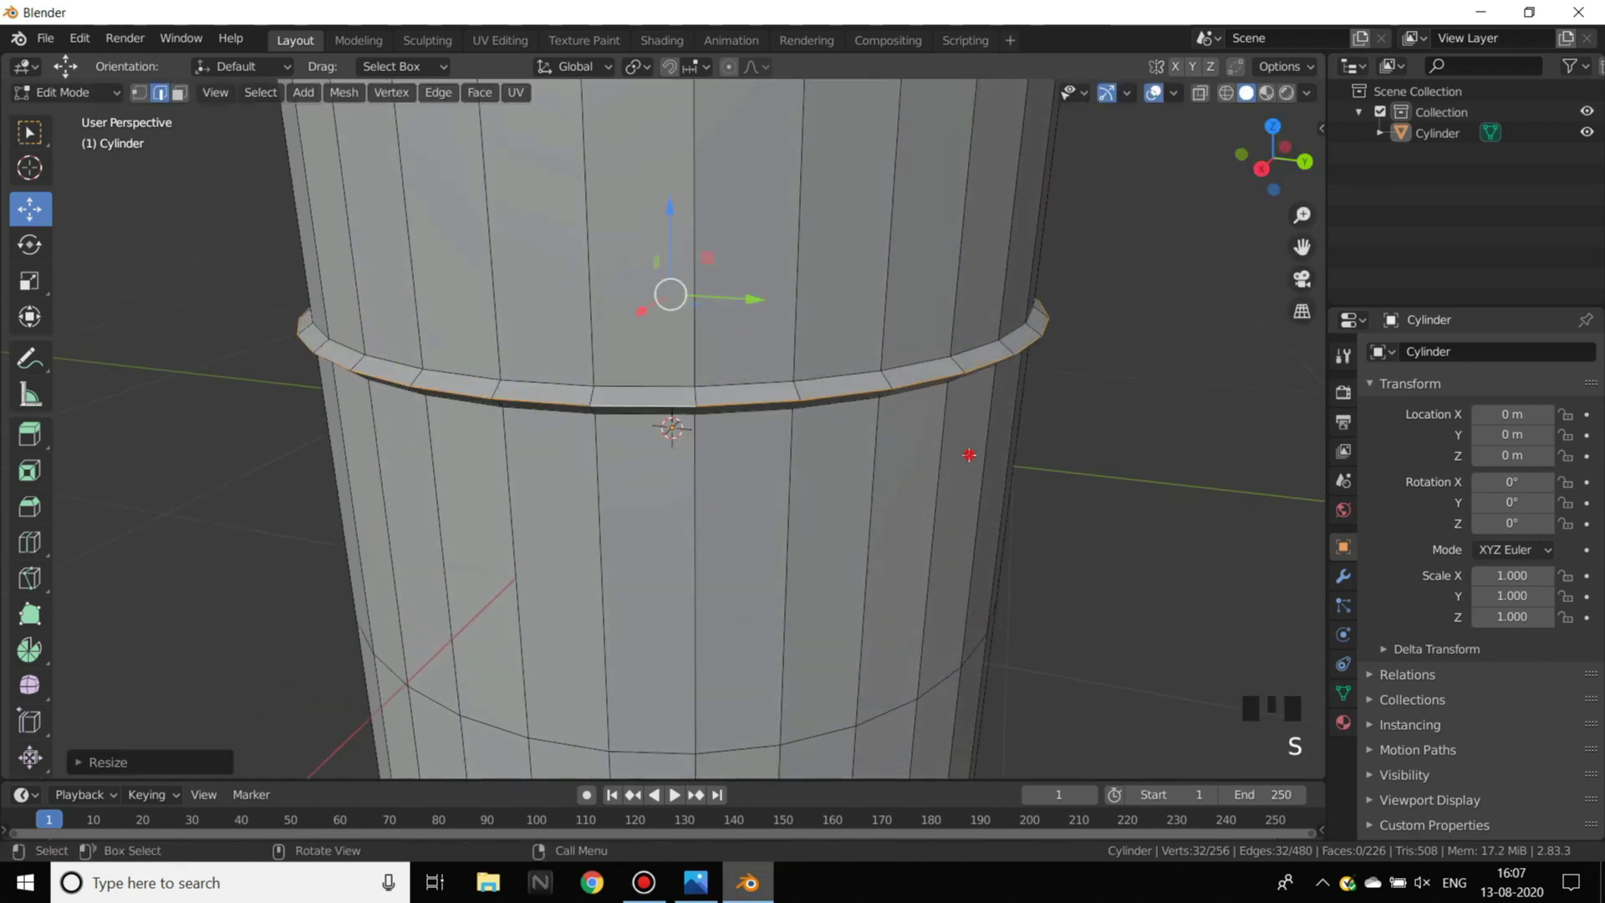
- Examine the upper rib from near and far, switching between Object Mode and Edit Mode to judge its shape
key("Tab")
scroll(1007, 420, "down", 5)
middle_click_drag(1006, 424, 845, 375)
scroll(1026, 403, "up", 3)
middle_click_drag(1026, 403, 985, 405)
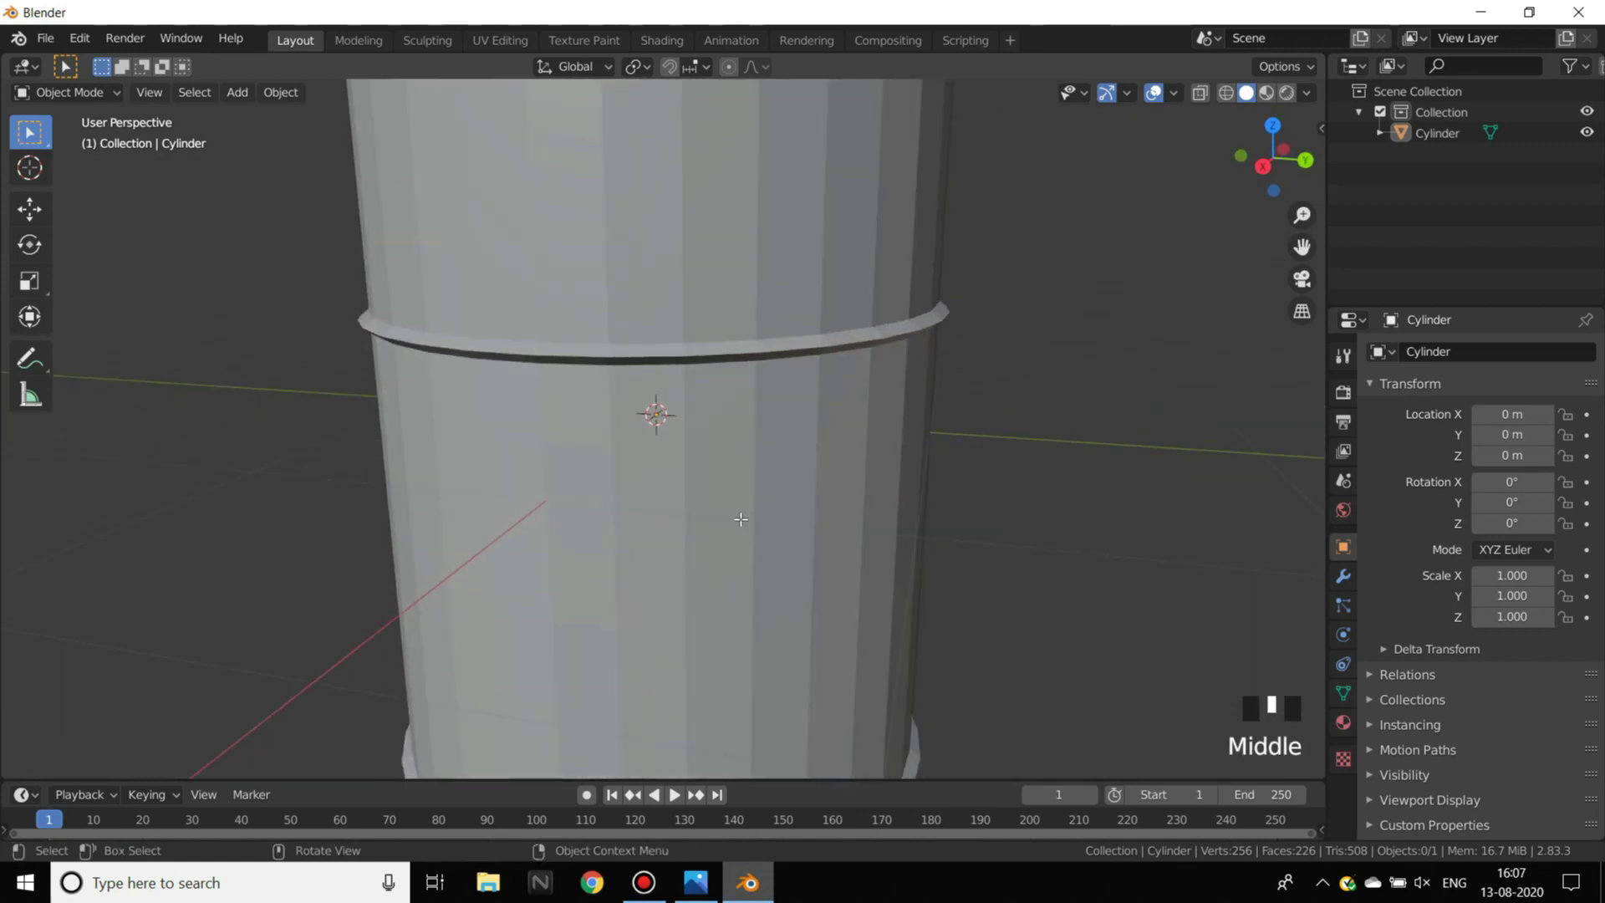
key("Tab")
left_click(1073, 591)
key("Tab")
key("Tab")
key("Tab")
key("Tab")
key("Tab")
key("Tab")
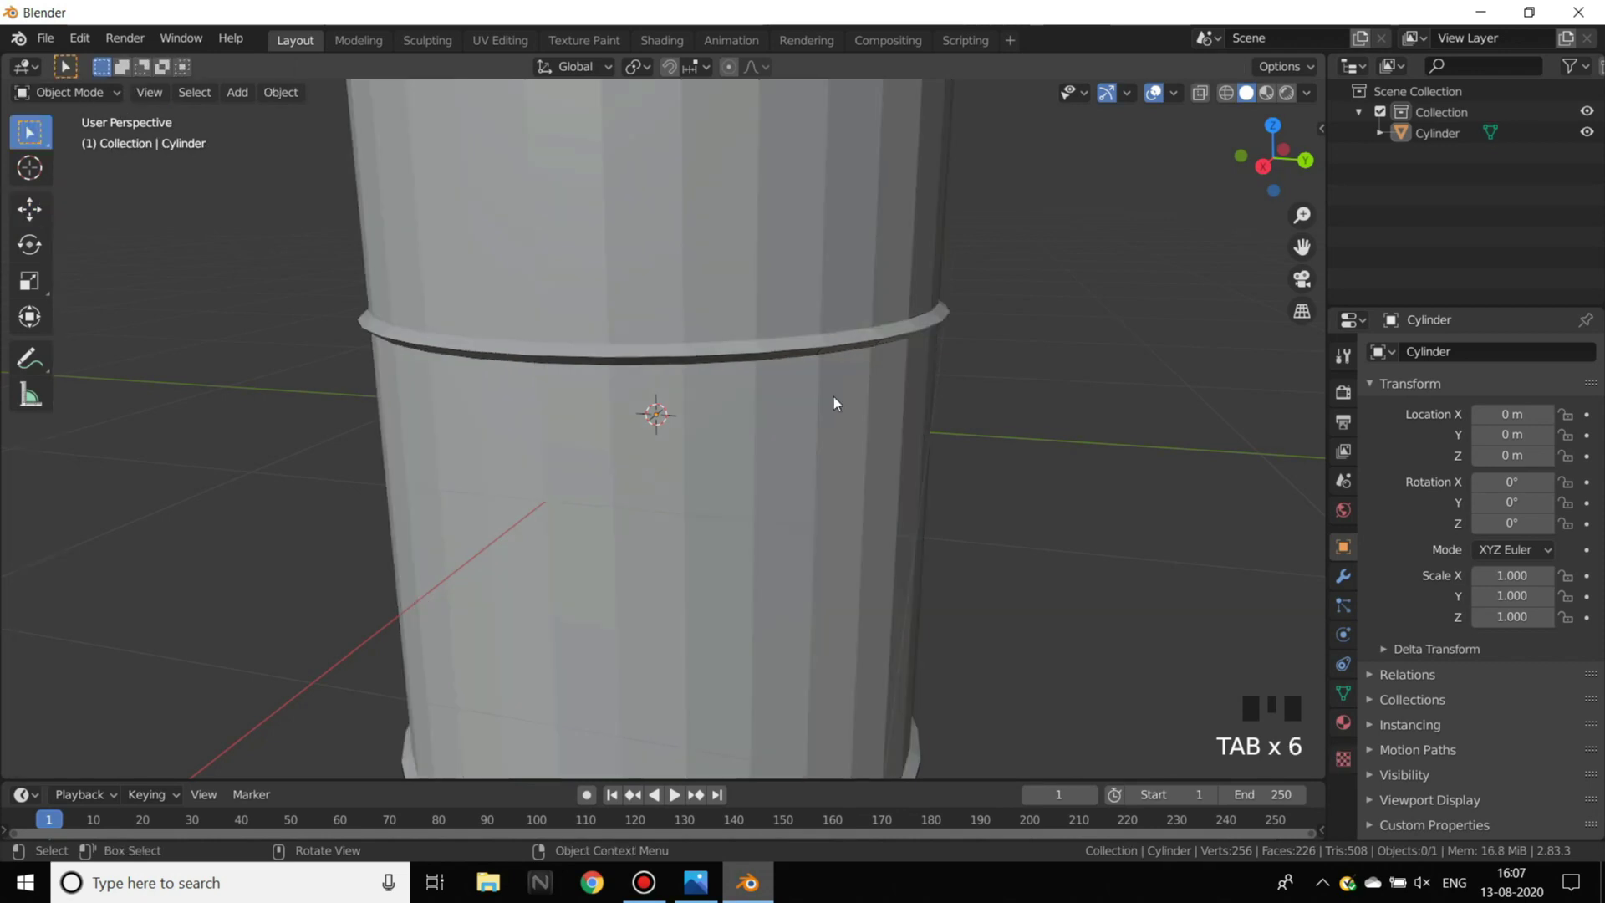
scroll(998, 378, "down", 5)
middle_click_drag(999, 378, 910, 395)
key("Tab")
key("Tab")
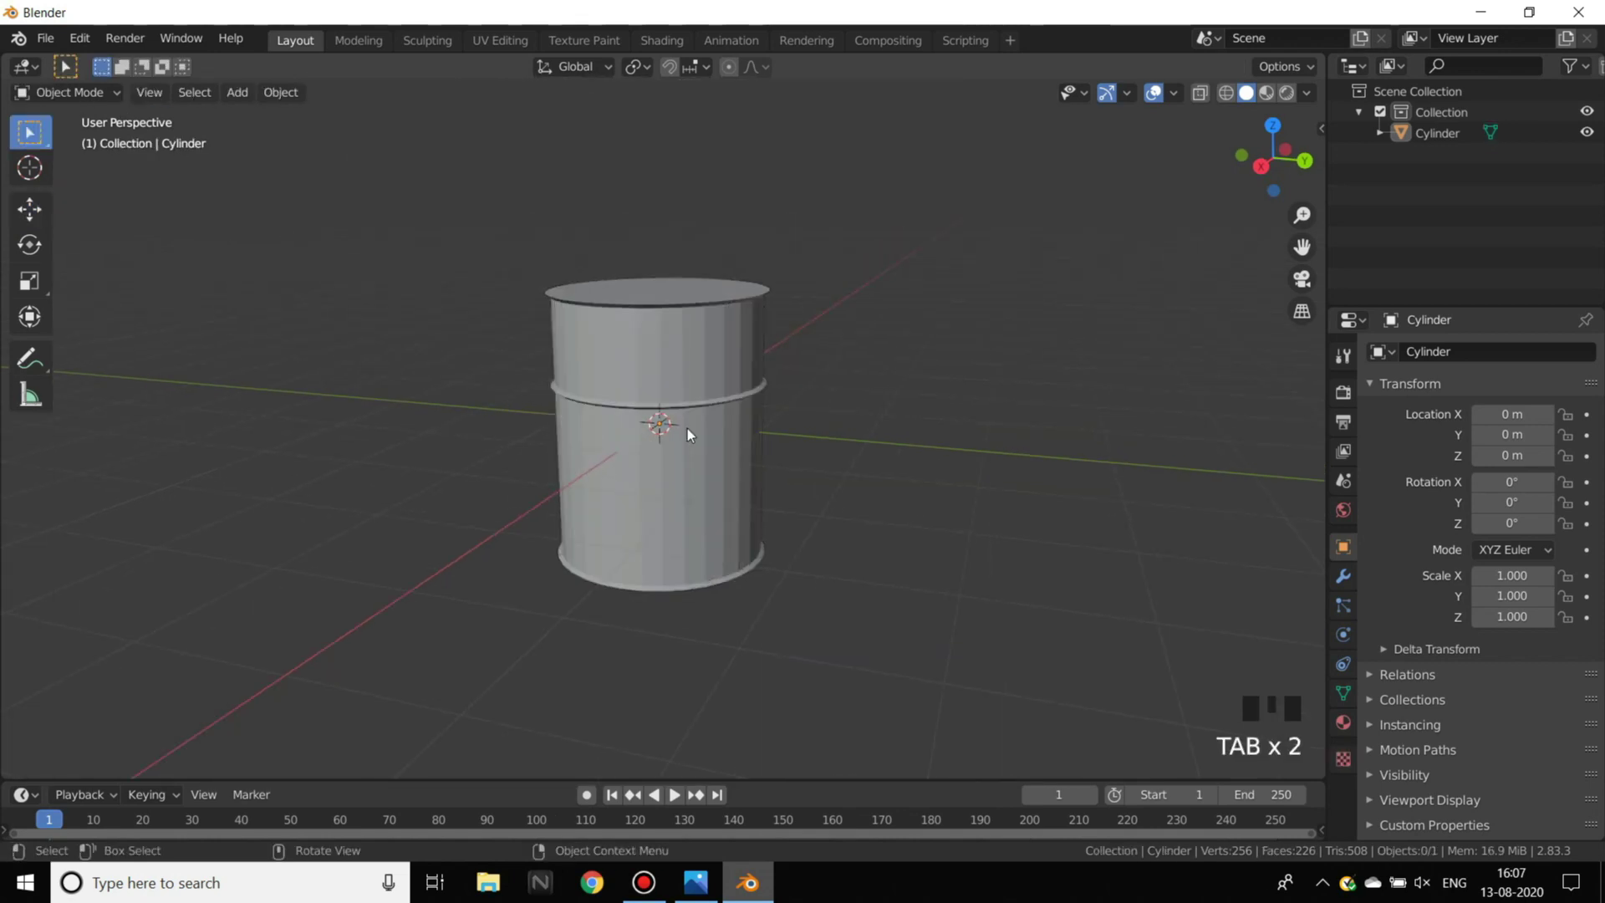
scroll(841, 494, "up", 4)
middle_click_drag(925, 549, 861, 541)
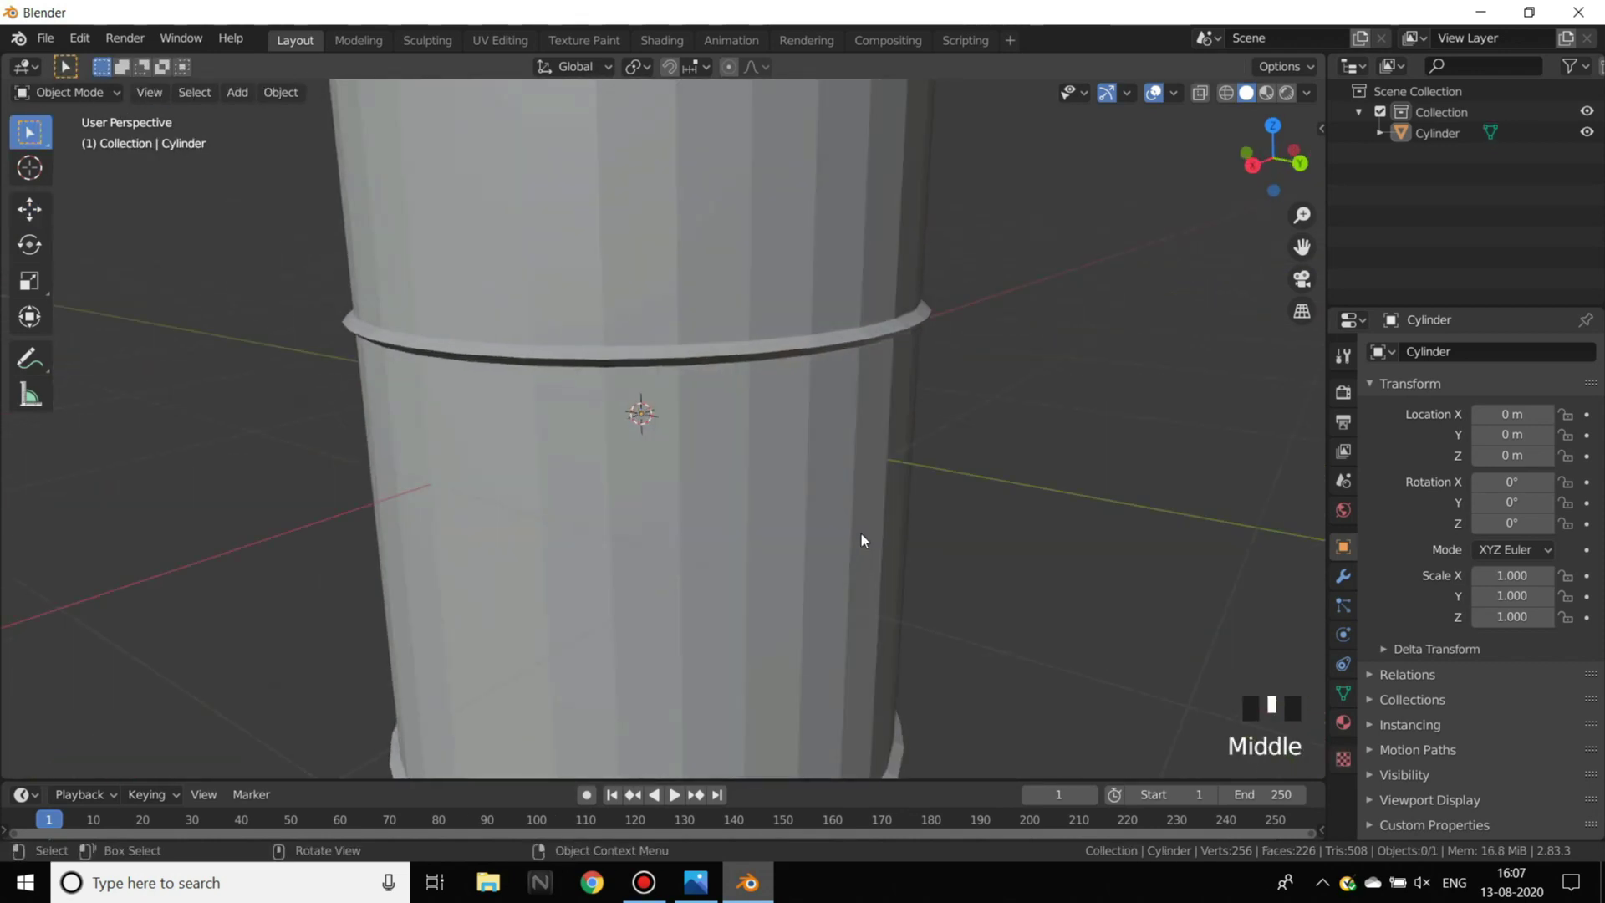
scroll(890, 399, "down", 2)
- In Edit Mode, add two loop cuts around the lower edge loop, one just above it and one just below
key("Tab")
scroll(967, 512, "up", 3)
middle_click_drag(966, 512, 856, 388, "shift")
scroll(867, 455, "up", 2)
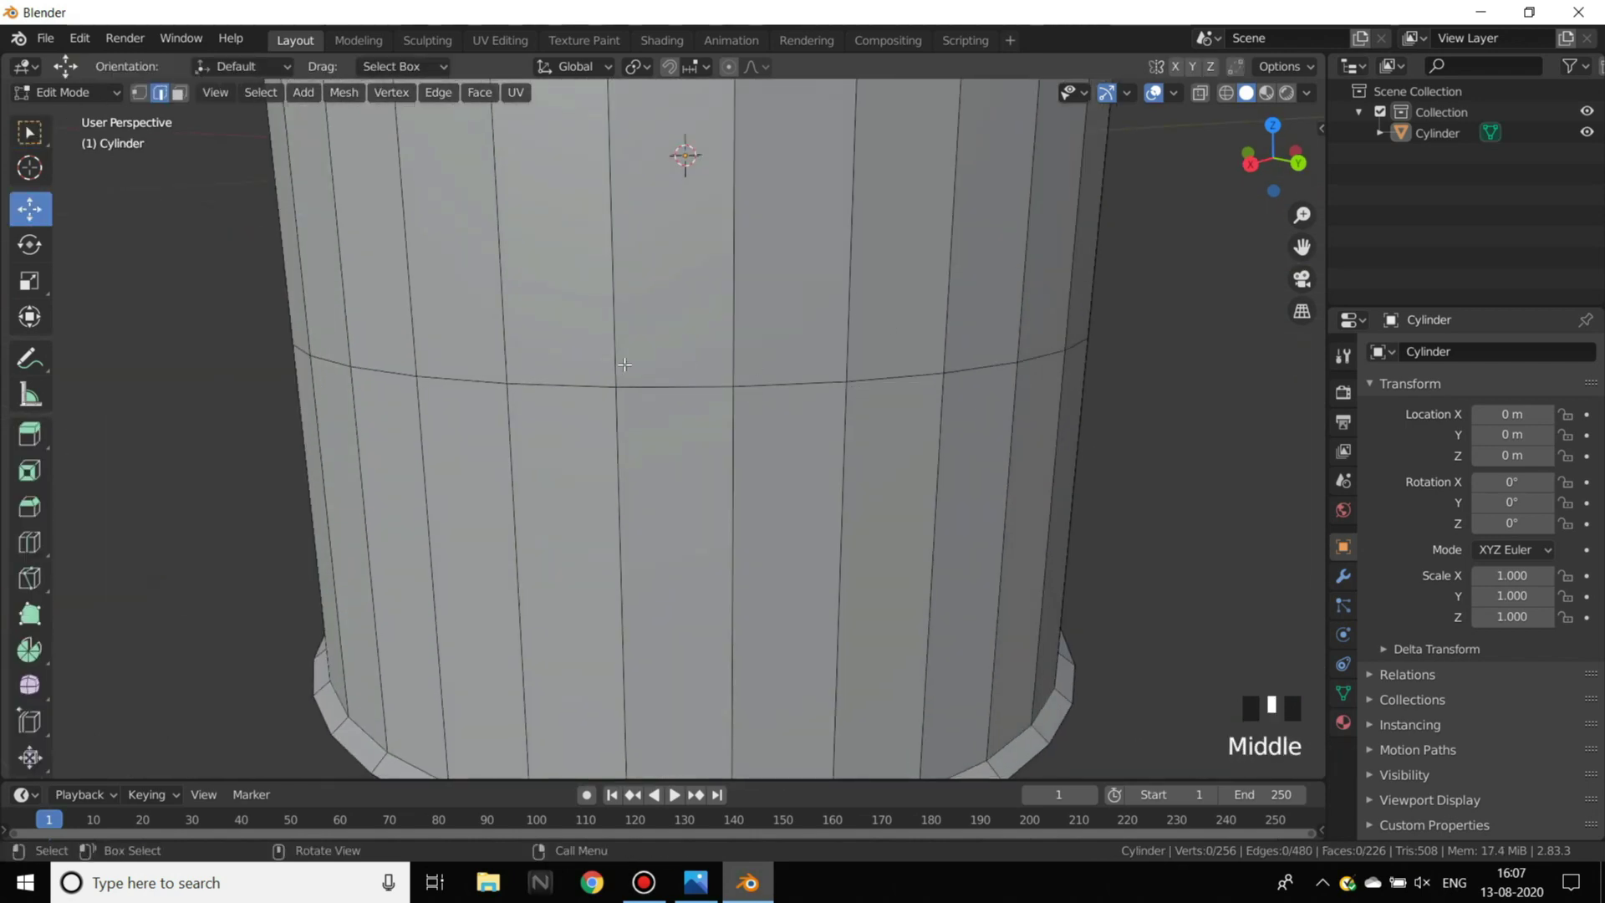
key("ctrl+r")
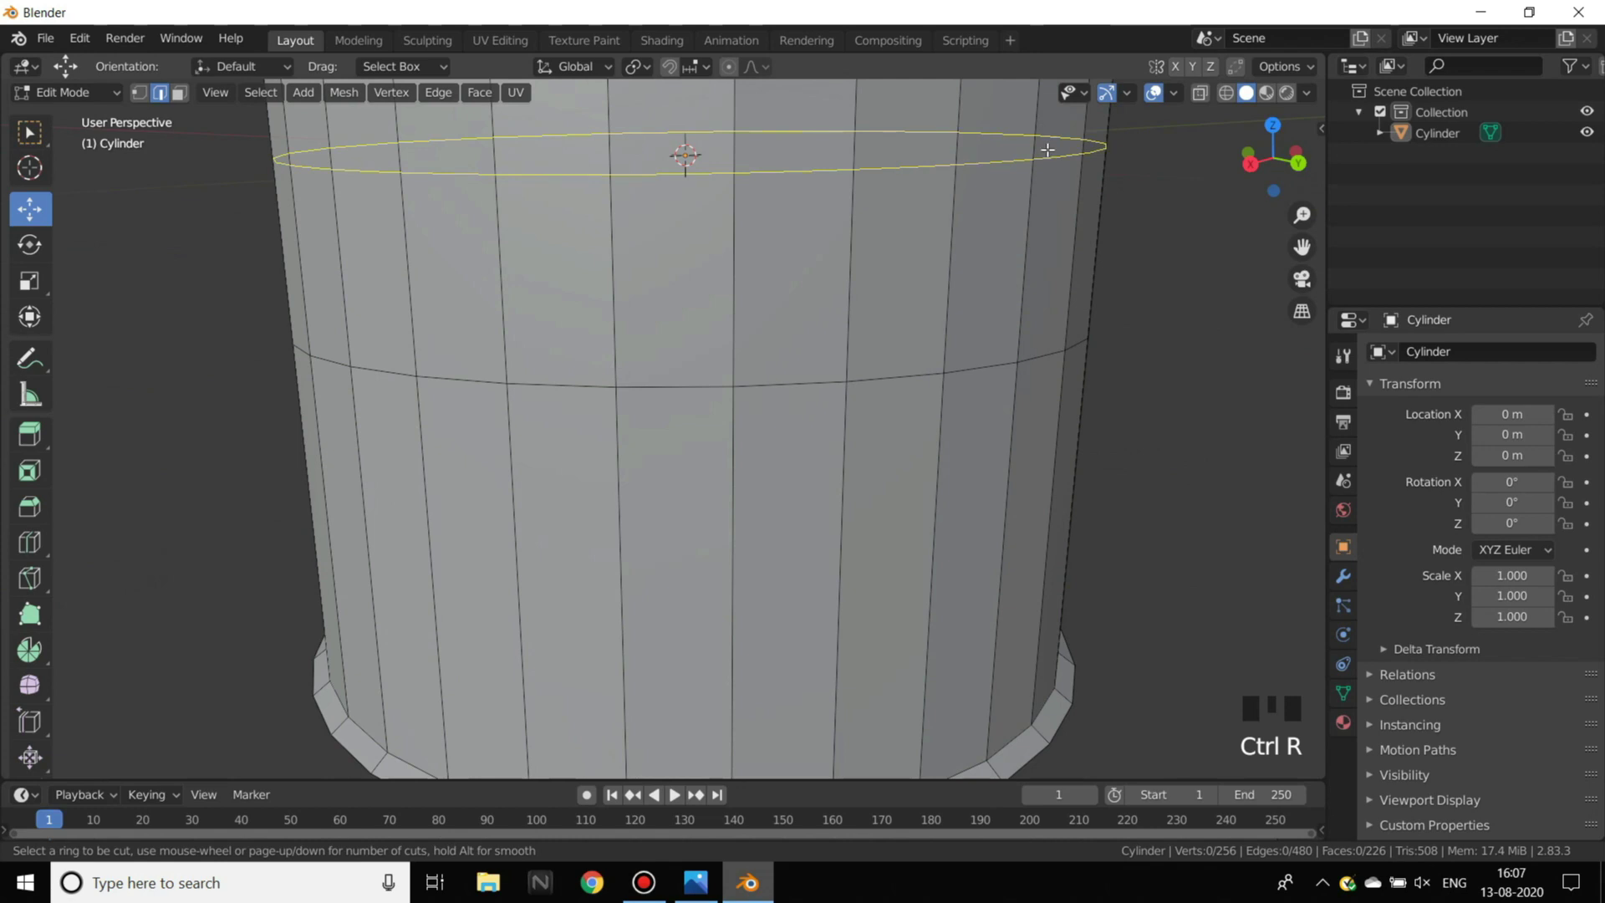
left_click_drag(1098, 146, 1068, 335)
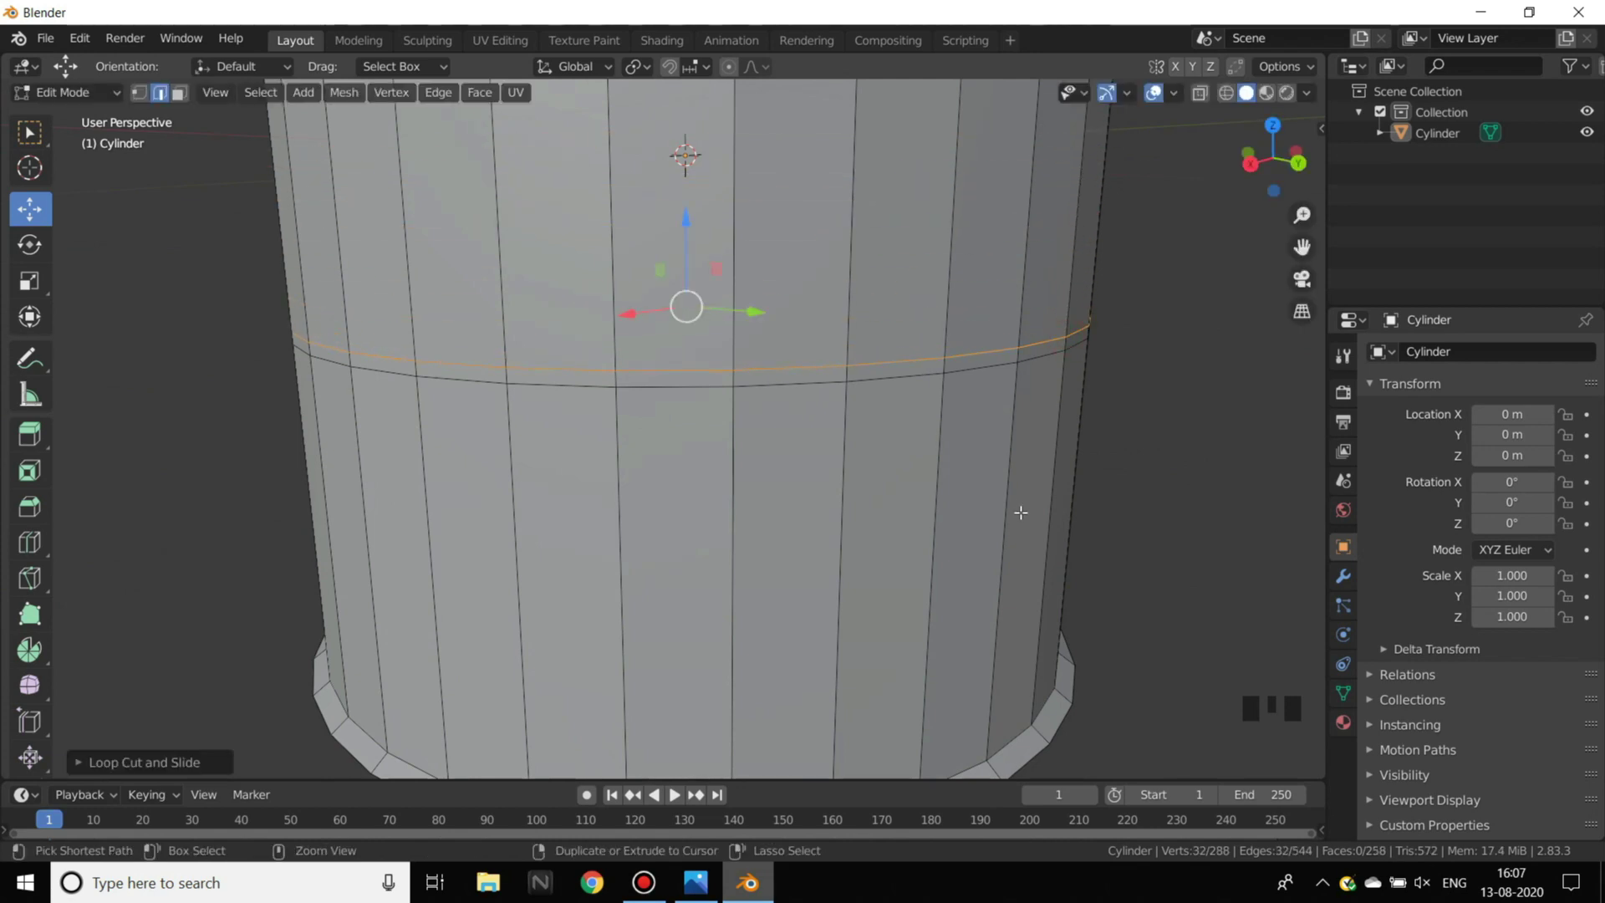
key("ctrl+r")
left_click_drag(988, 578, 1004, 393)
- Select the middle of the three lower edge loops and scale it outward by about 1.02 to form the lower rib
scroll(1004, 393, "down", 2)
middle_click_drag(1004, 393, 778, 360)
scroll(832, 373, "up", 7)
scroll(764, 380, "down", 2)
scroll(724, 376, "up", 1)
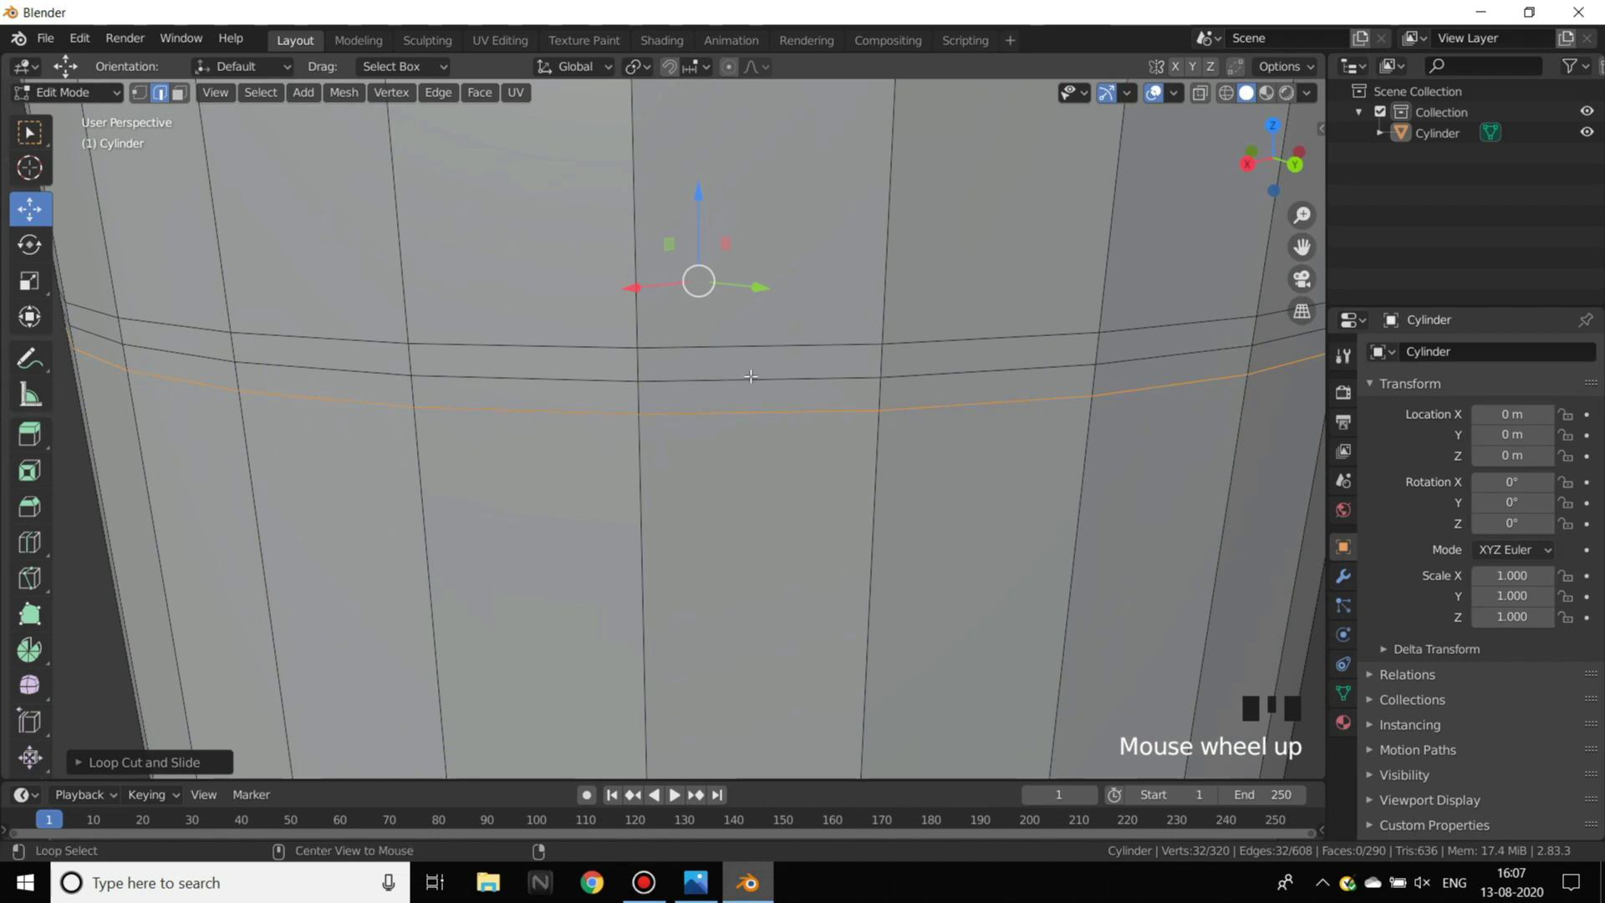
left_click(751, 376, "alt")
scroll(750, 376, "down", 3)
middle_click_drag(751, 376, 865, 319)
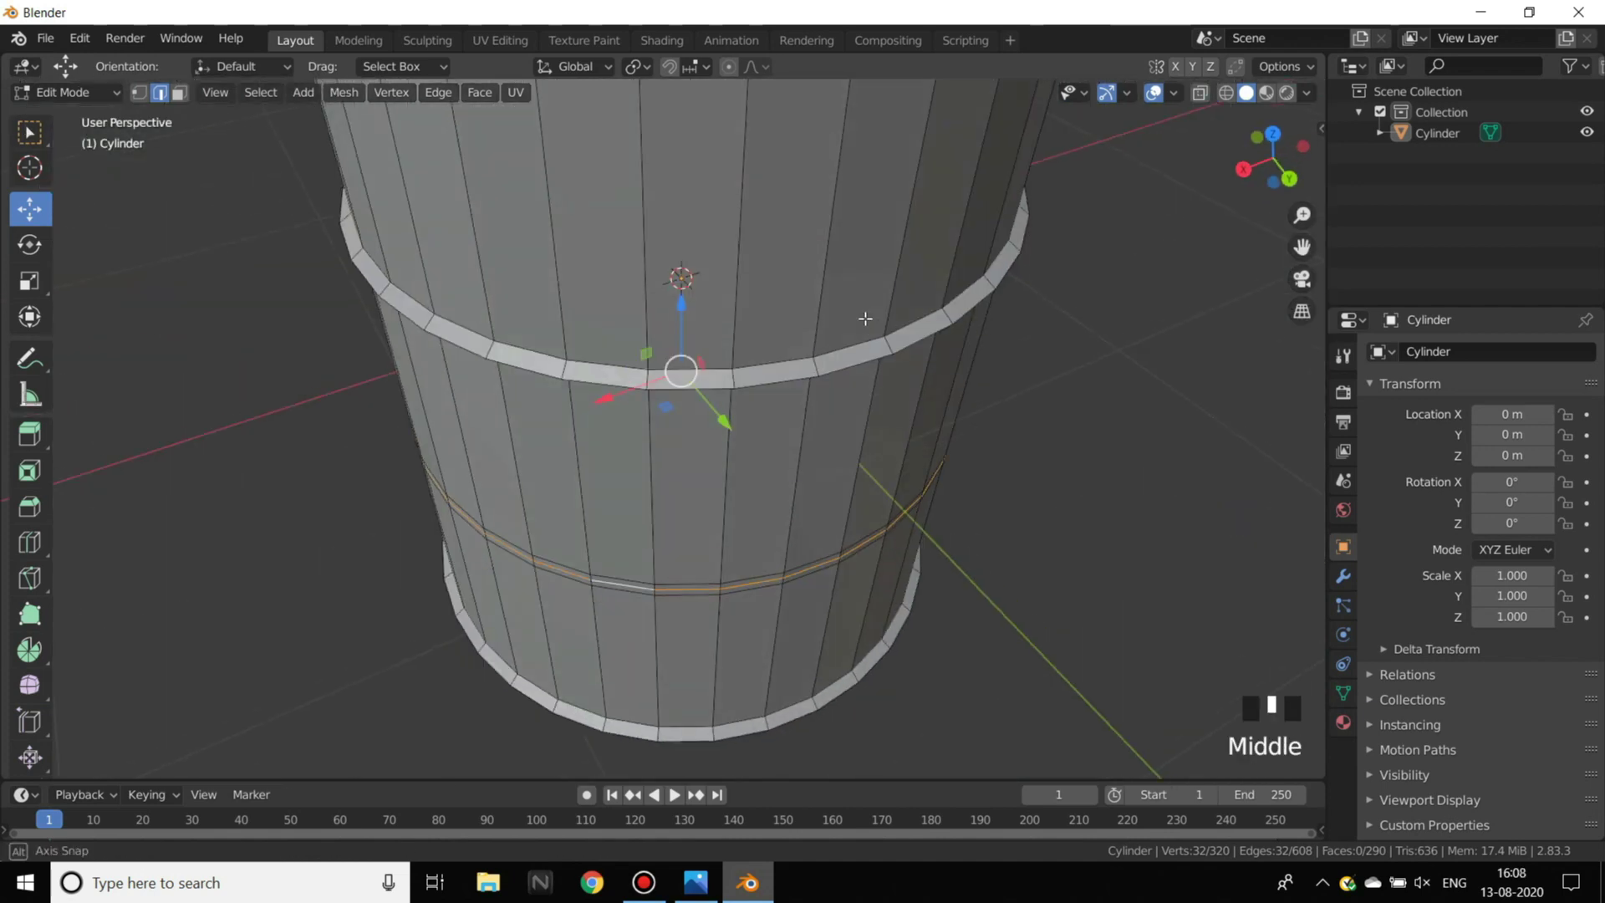
scroll(975, 429, "up", 2)
middle_click_drag(975, 430, 947, 491, "shift")
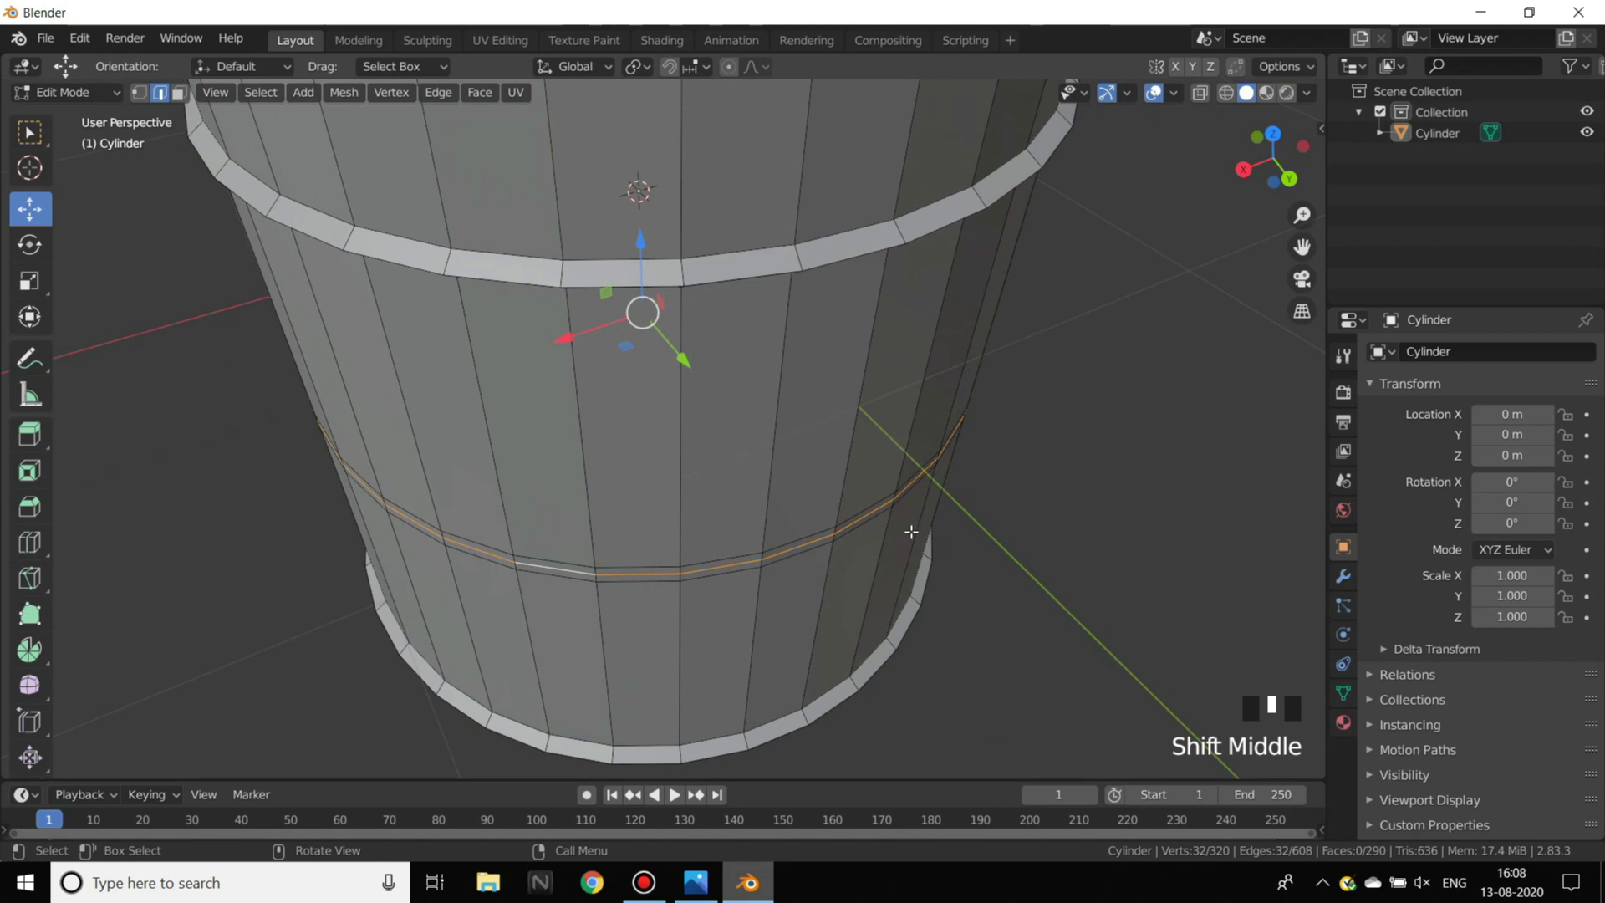
key("s")
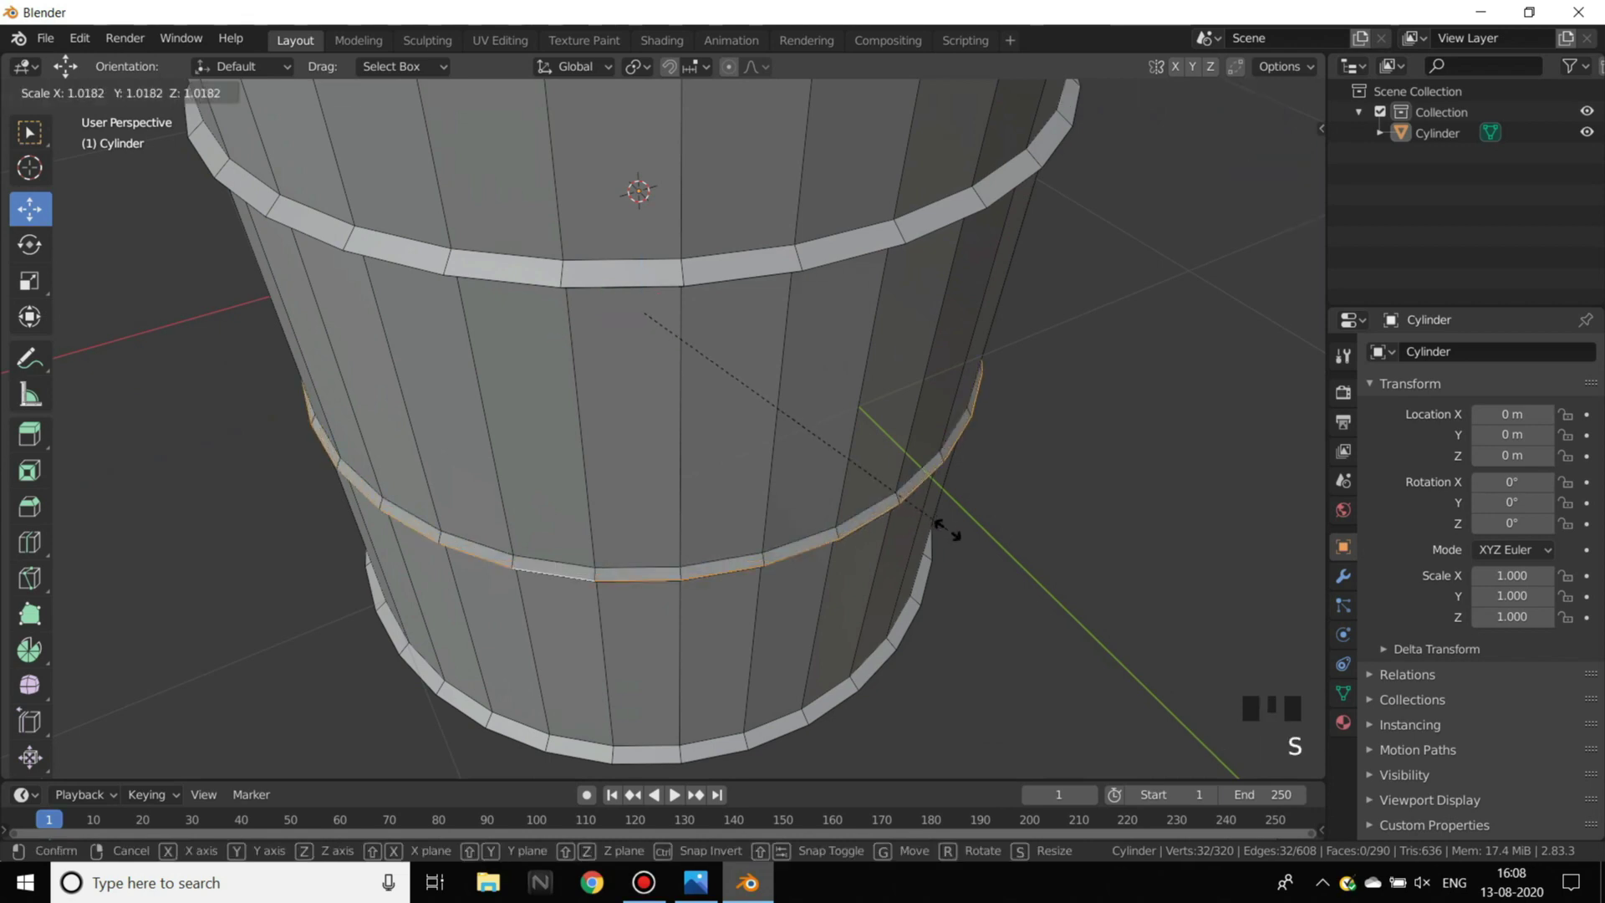
left_click(949, 531)
- Switch to Object Mode and examine the barrel with both ribs from several angles
scroll(901, 369, "down", 2)
key("Tab")
left_click(819, 338)
middle_click_drag(819, 338, 552, 218)
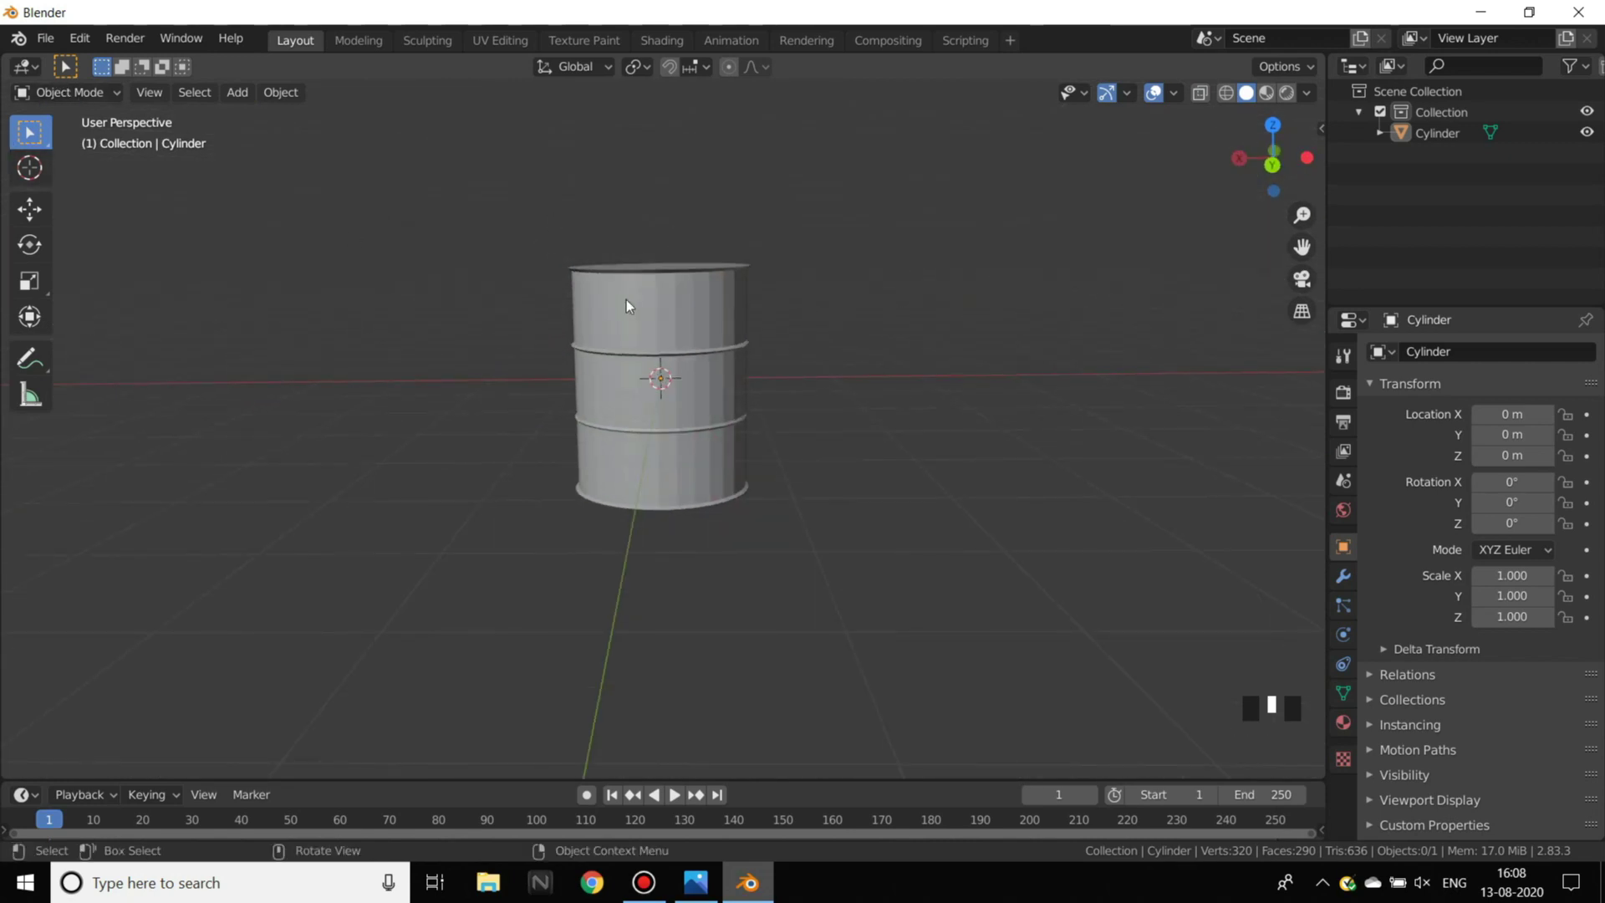
scroll(910, 344, "up", 2)
middle_click_drag(910, 344, 692, 354)
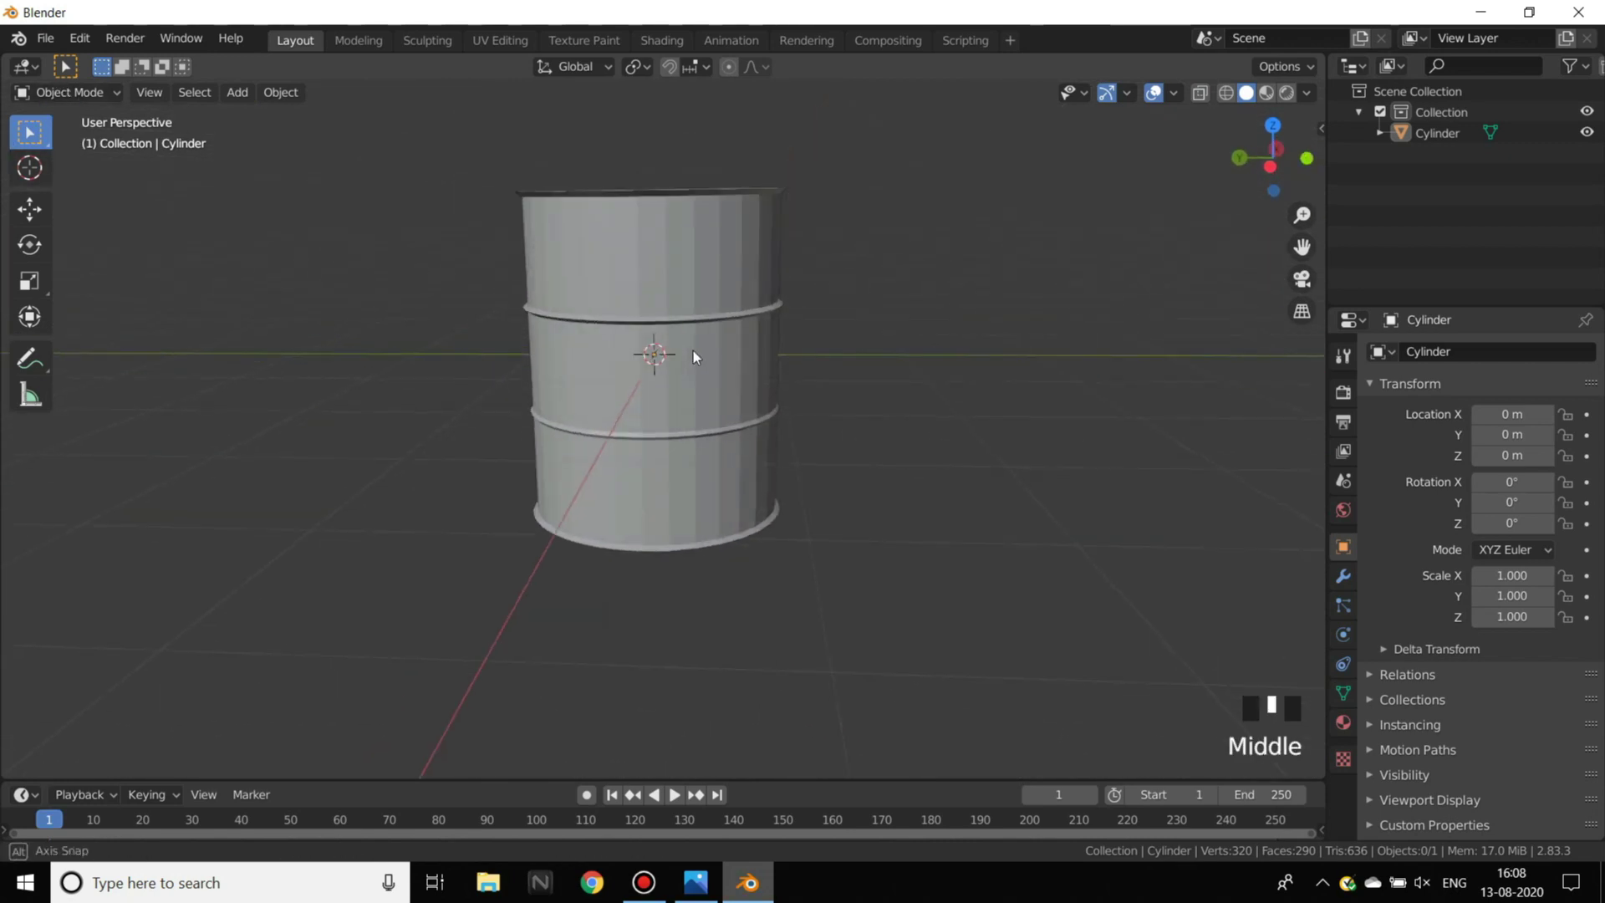
- Compare the barrel with the green Castrol drum photo in Photos, then return to Blender and view its upper part
left_click(696, 882)
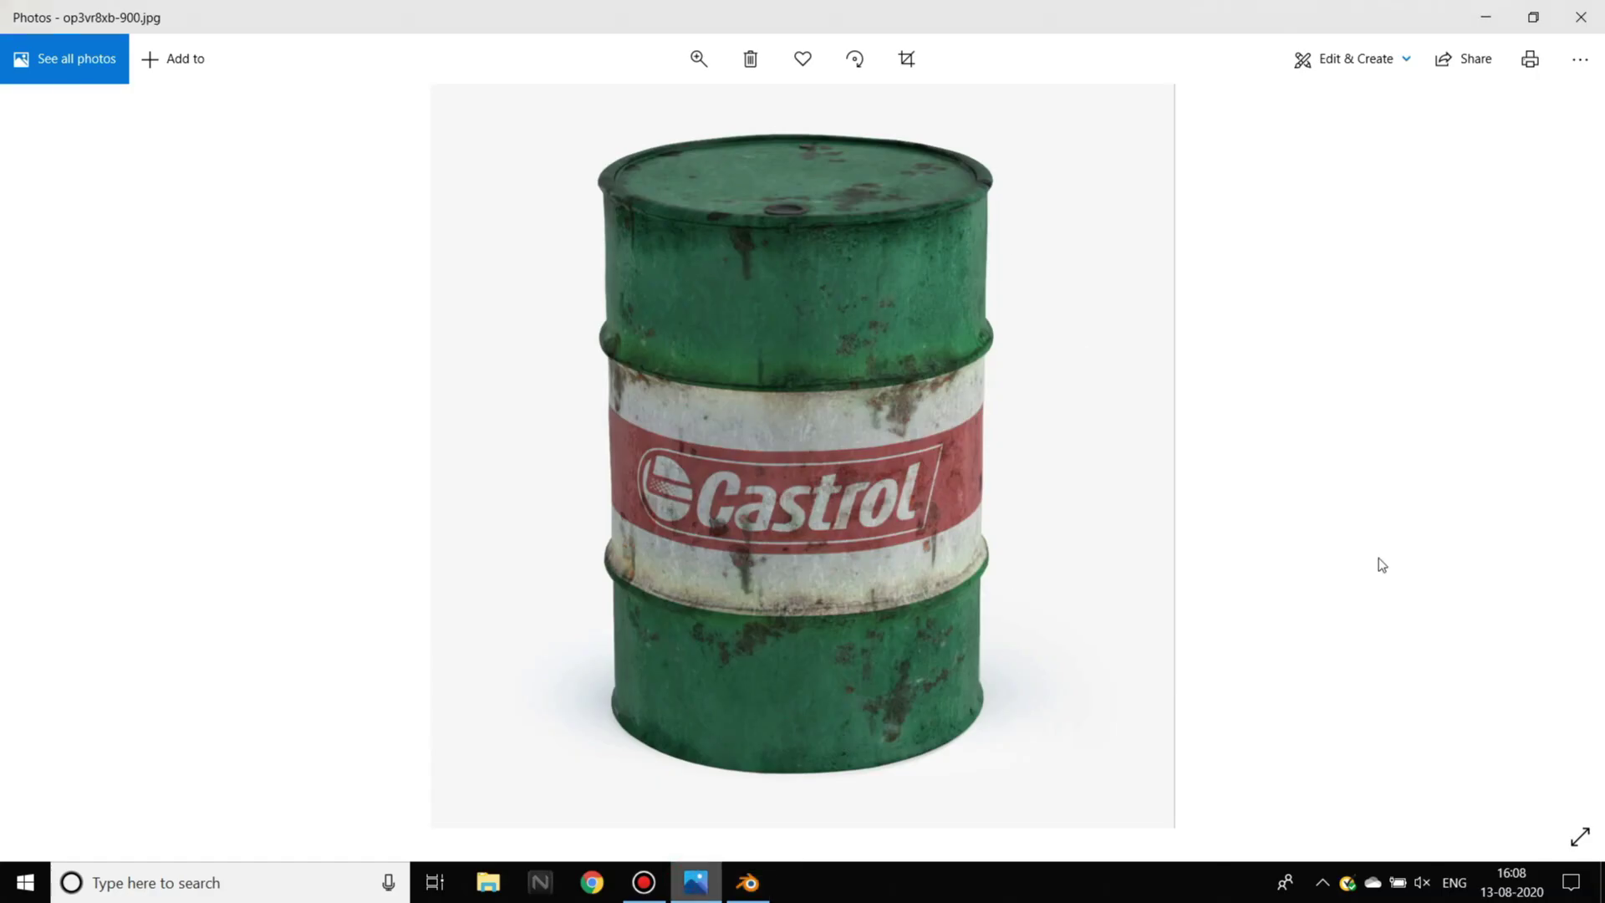
left_click(749, 882)
middle_click_drag(825, 324, 770, 359)
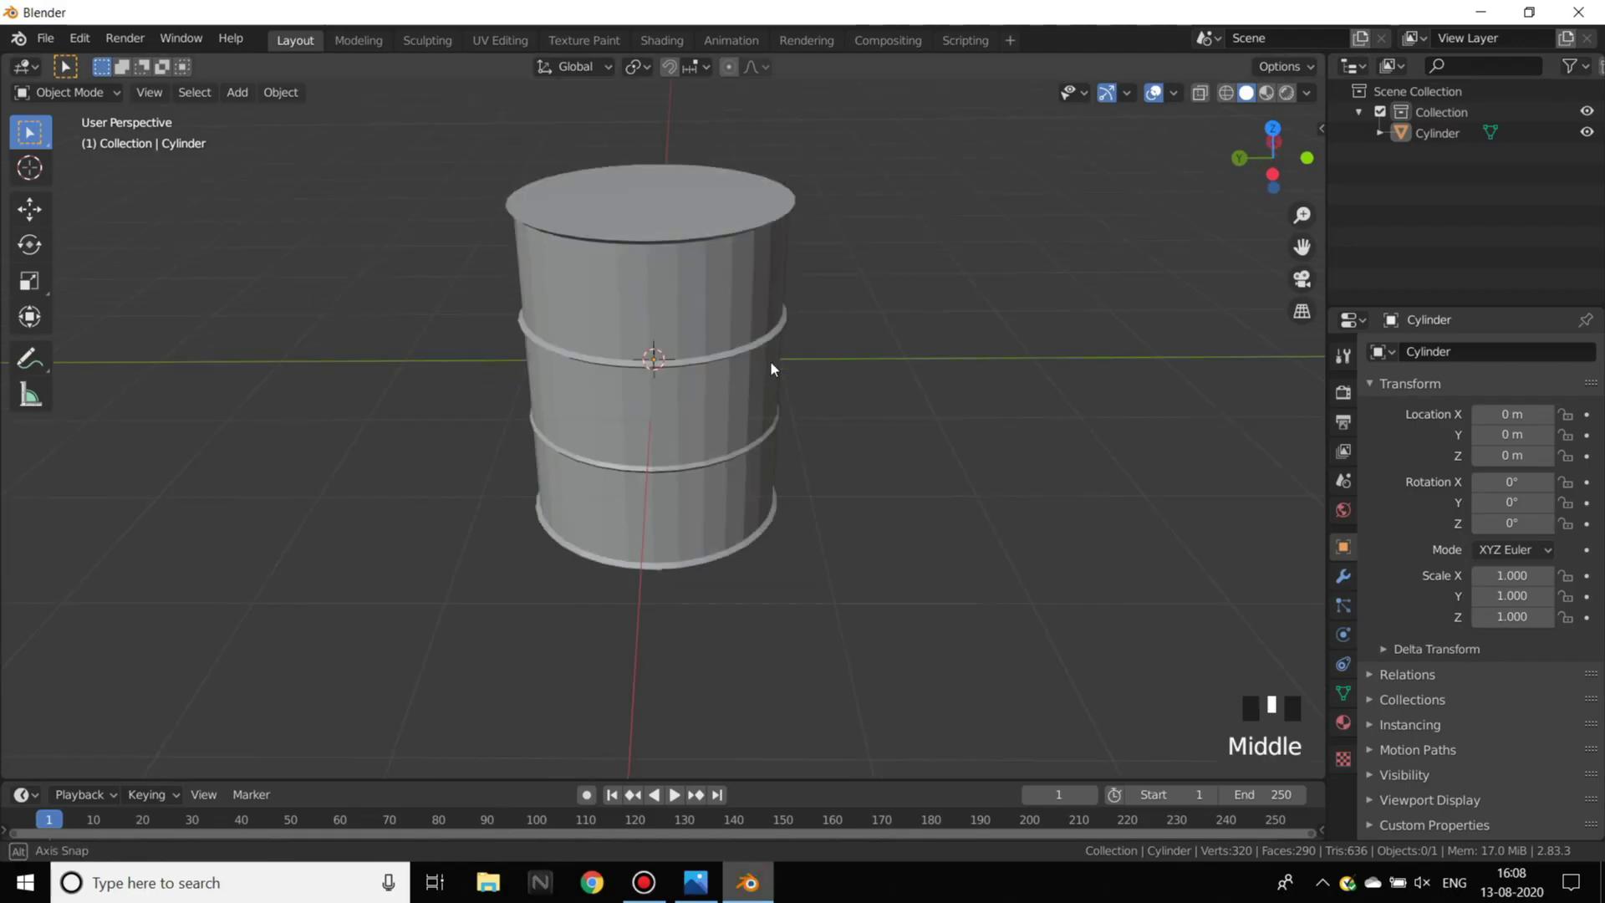
scroll(667, 199, "up", 2)
middle_click_drag(597, 328, 686, 394, "shift")
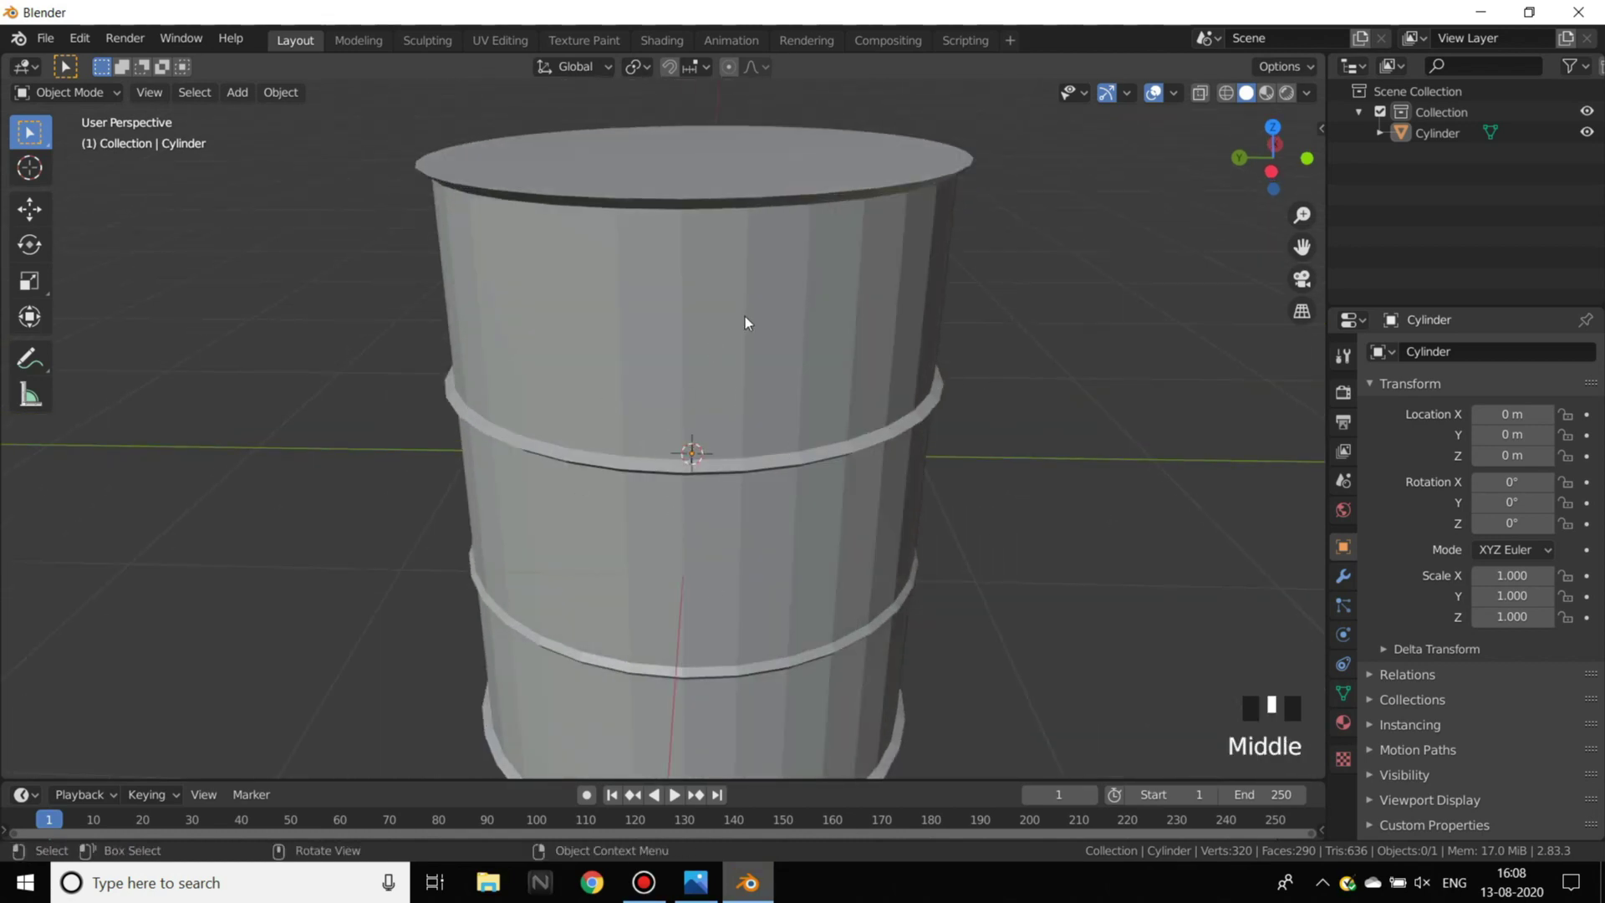
- Apply Shade Smooth to the barrel
left_click(739, 279)
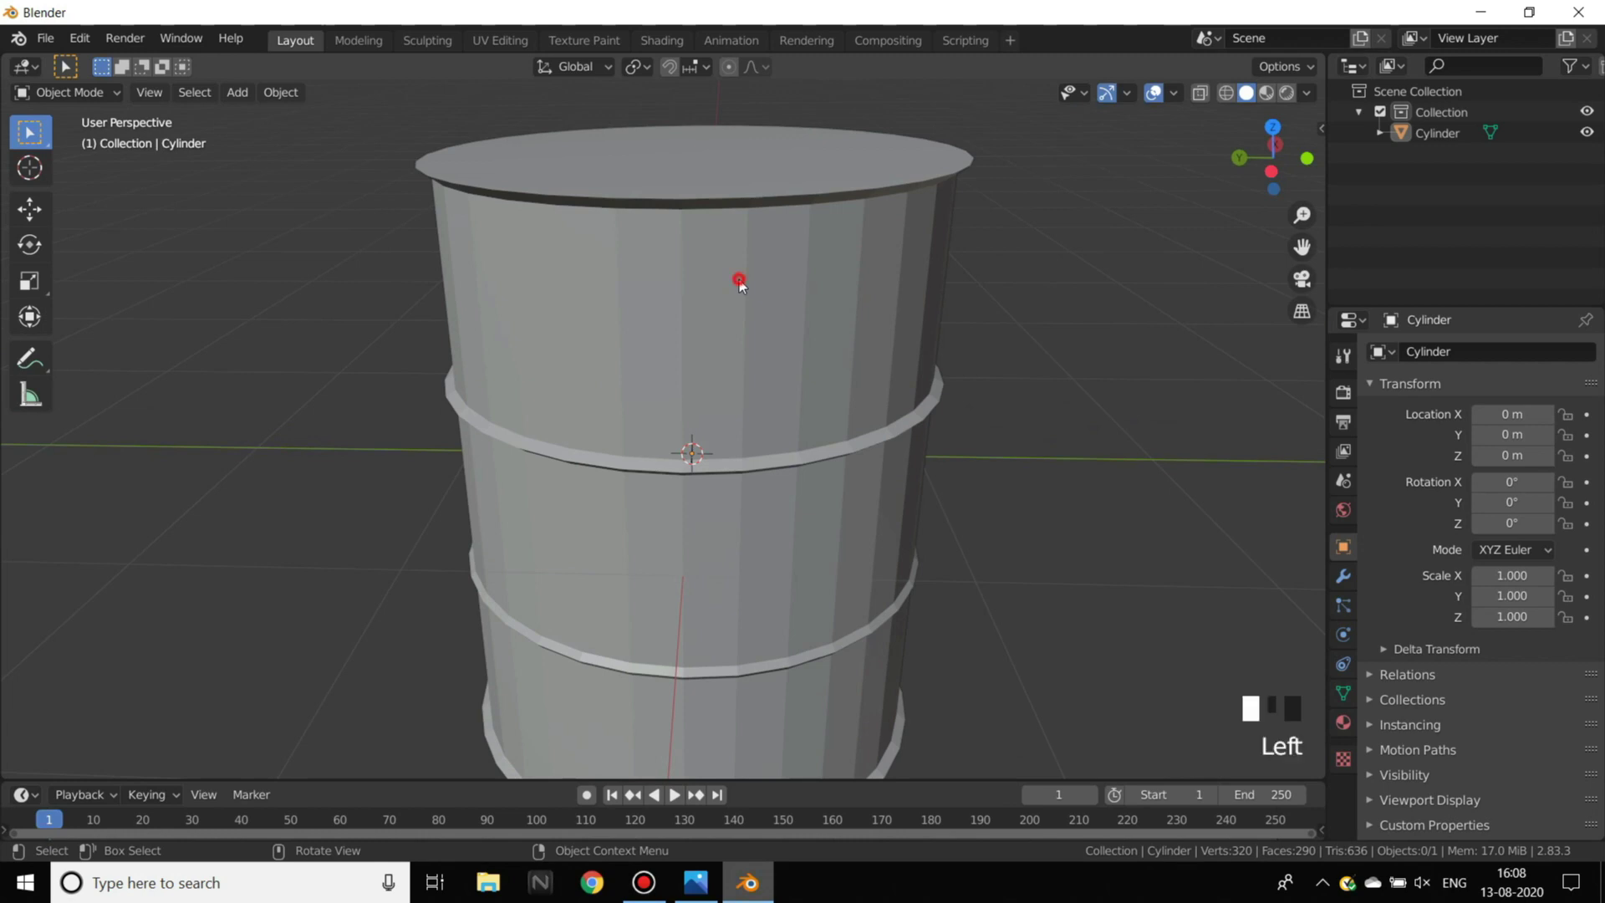
right_click(739, 279)
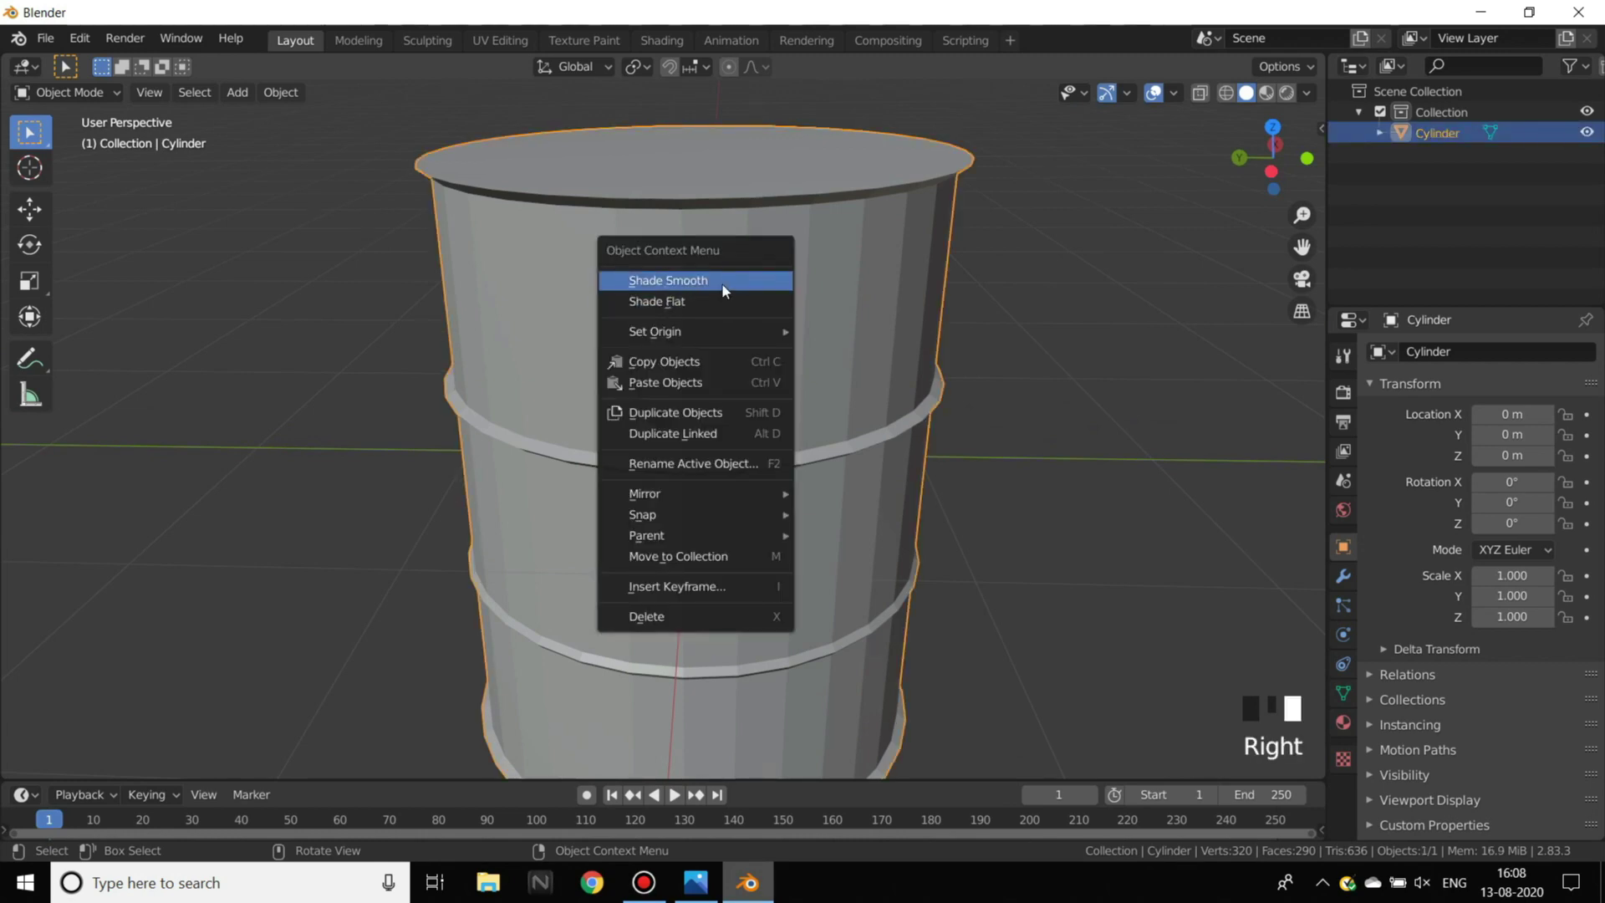
left_click(720, 282)
scroll(830, 308, "down", 5)
middle_click_drag(831, 312, 663, 359)
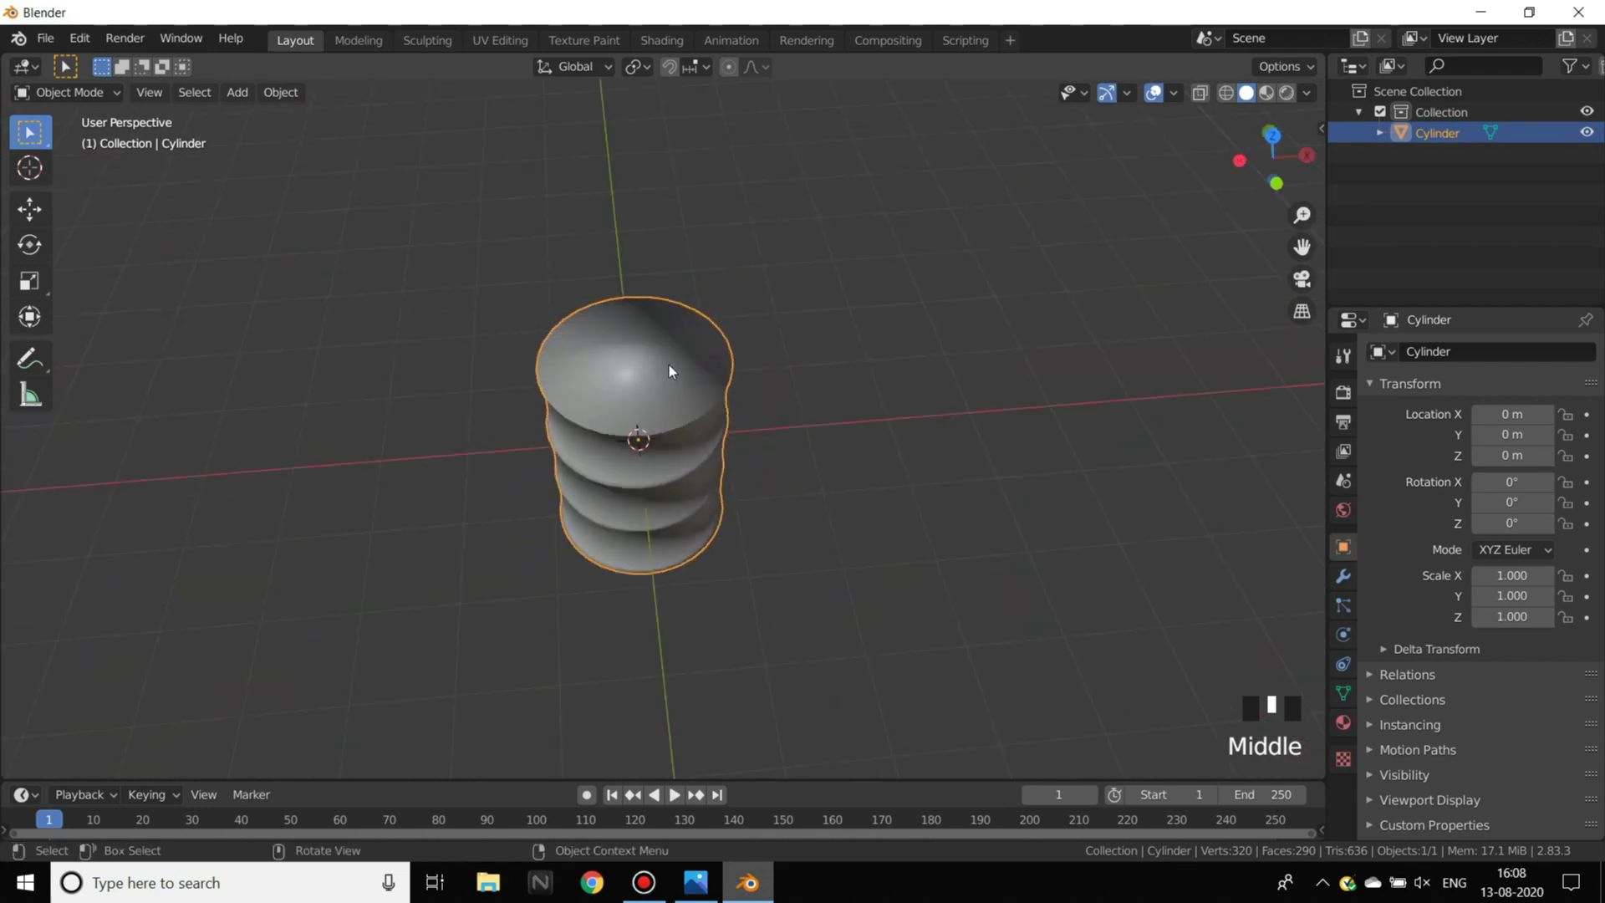
- Examine the smooth-shaded barrel from near and far to judge the shading on its ribs, rims and lid
scroll(738, 434, "up", 6)
middle_click_drag(738, 434, 950, 301)
scroll(953, 309, "down", 5)
scroll(944, 326, "up", 6)
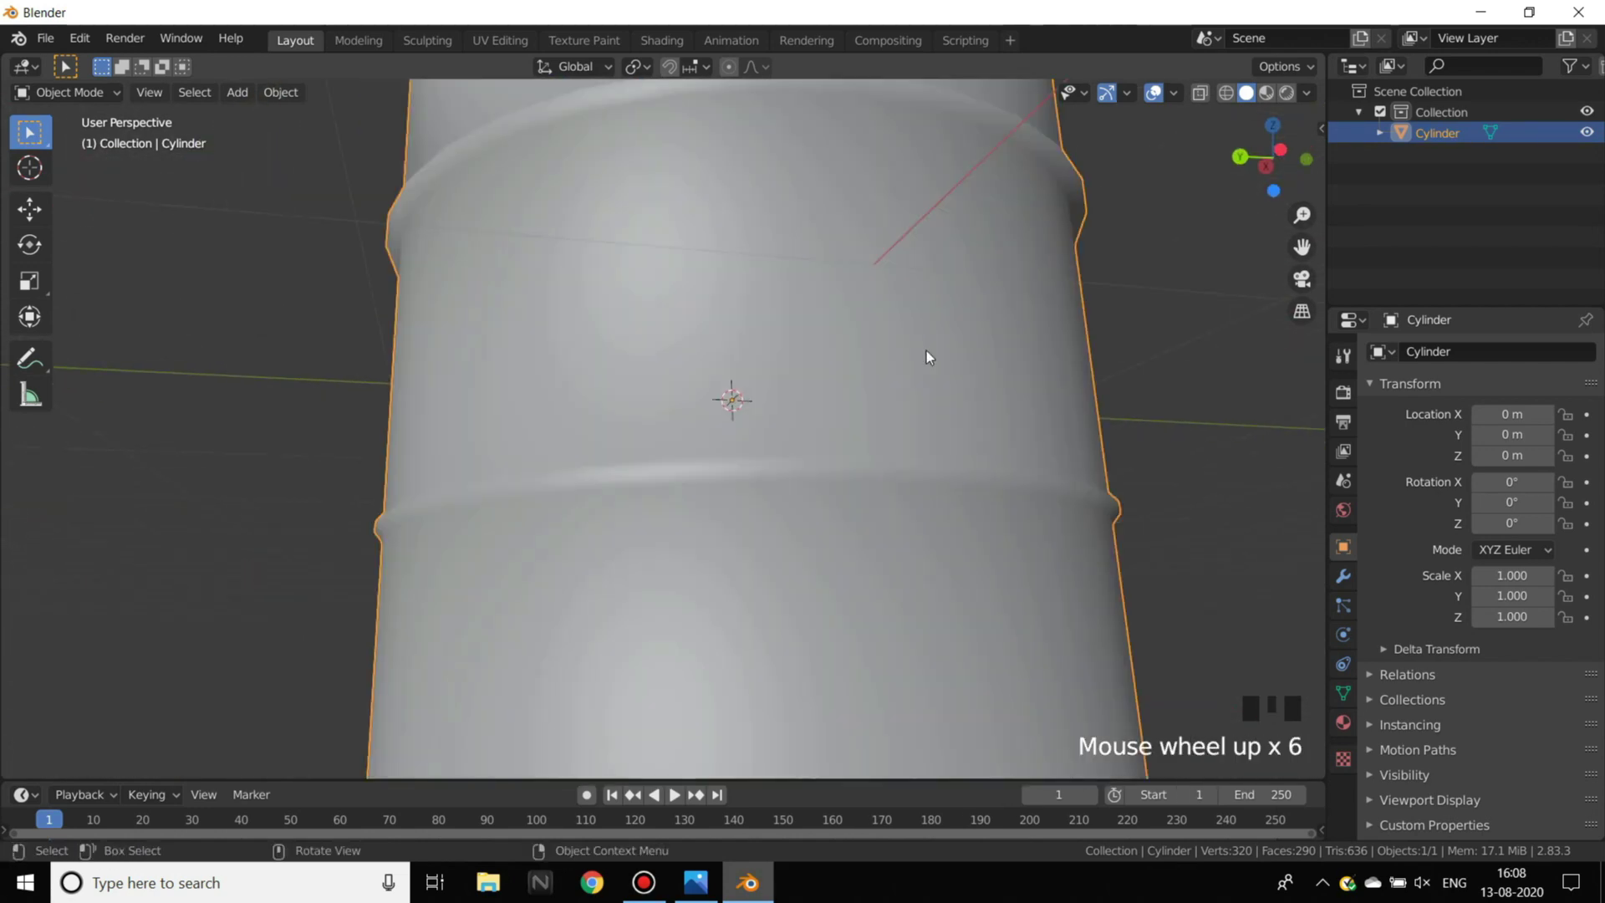
middle_click_drag(761, 336, 699, 247)
scroll(588, 506, "up", 2)
middle_click_drag(855, 301, 701, 280)
scroll(732, 347, "down", 4)
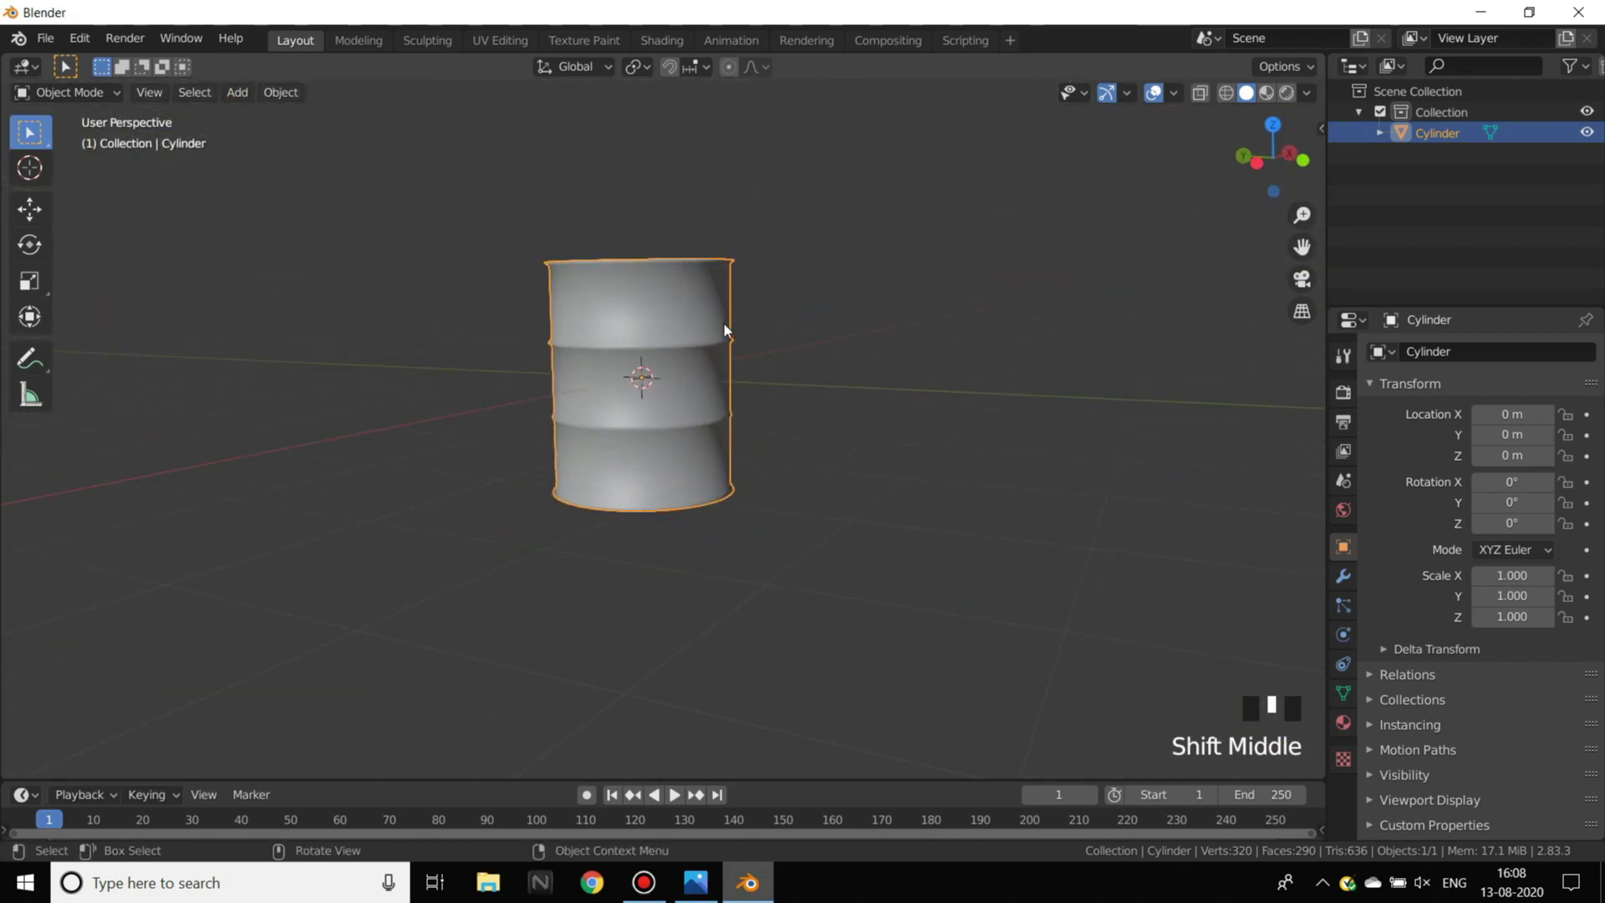
scroll(724, 328, "up", 2)
middle_click_drag(735, 359, 786, 249, "shift")
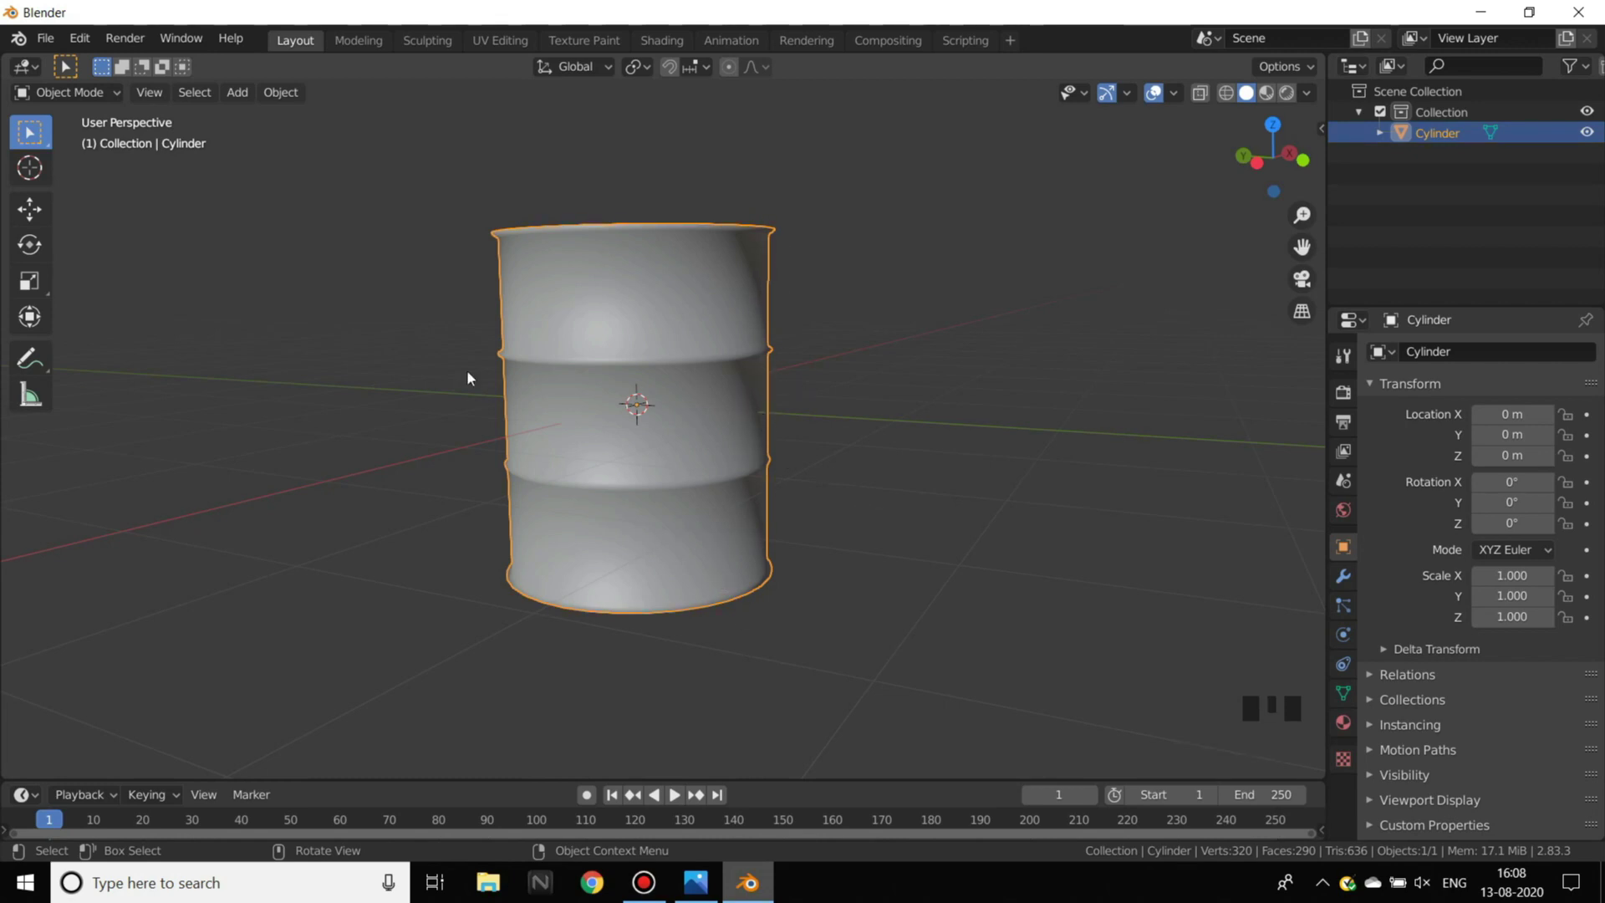
- Enable Auto Smooth in the normals settings of the barrel's mesh data
double_click(926, 311)
left_click(700, 405)
left_click(986, 343)
left_click(1343, 694)
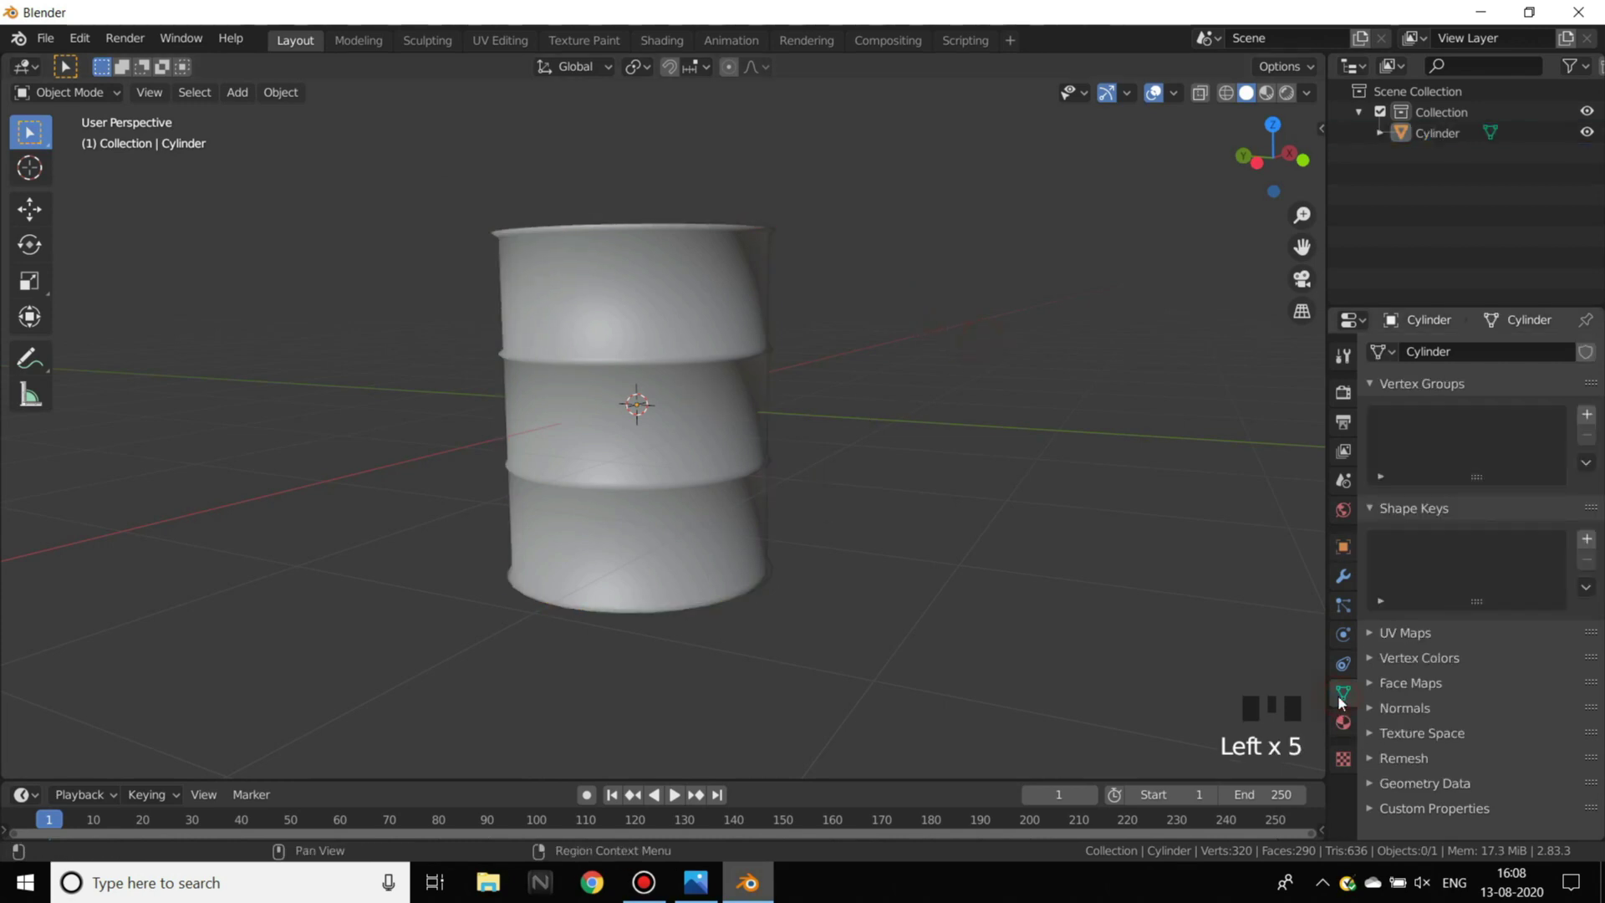
left_click(1345, 695)
double_click(1345, 697)
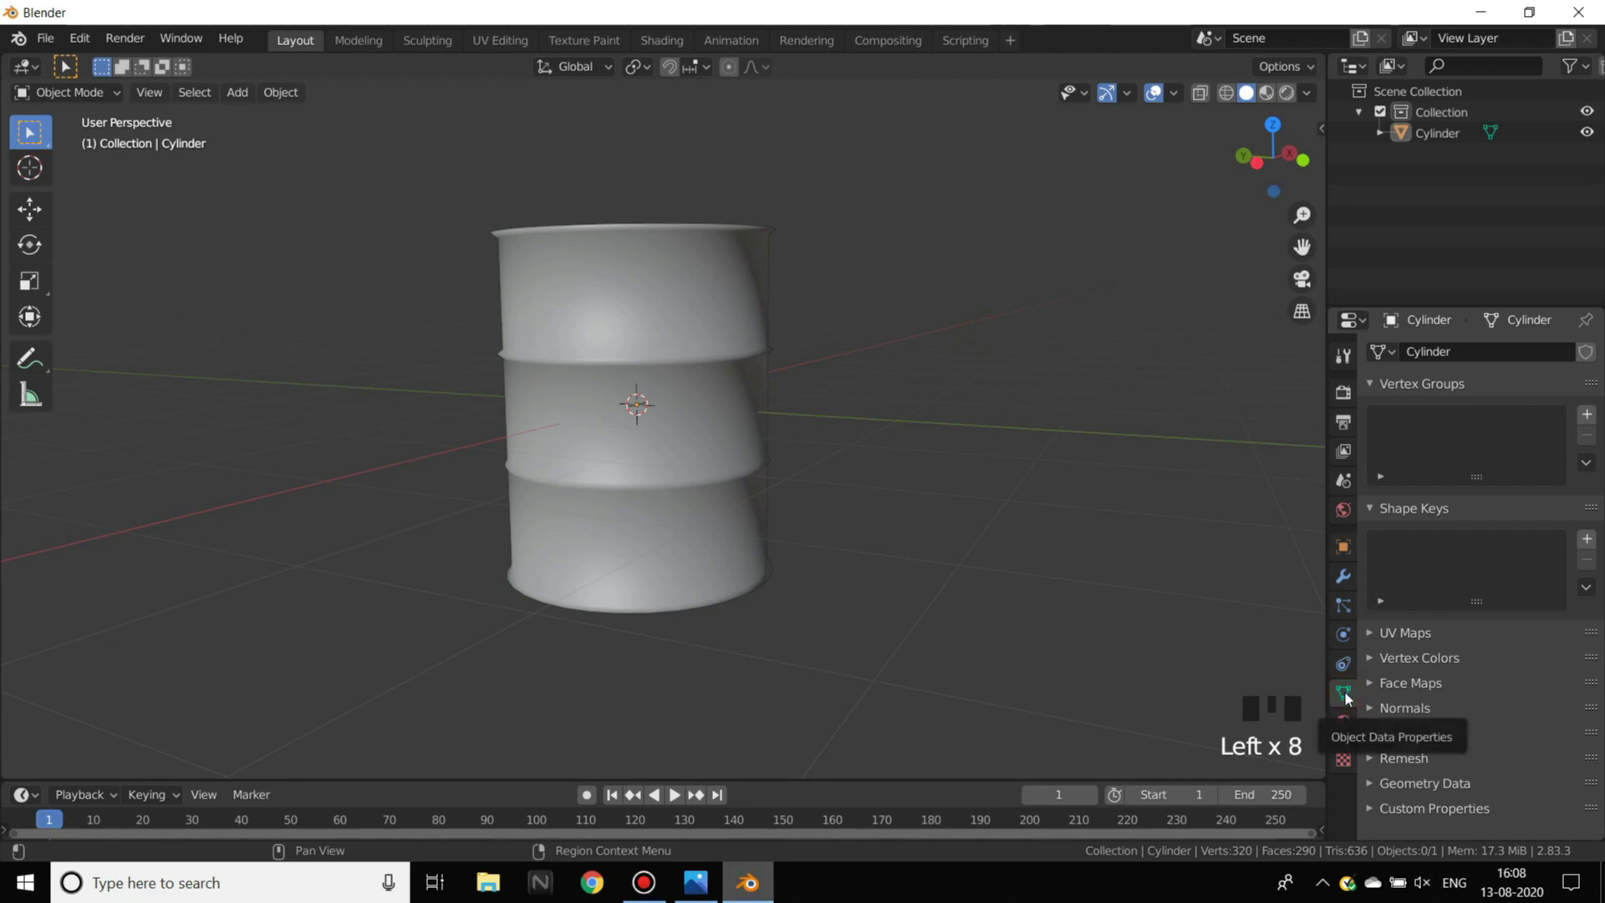
left_click(1397, 707)
left_click(1409, 734)
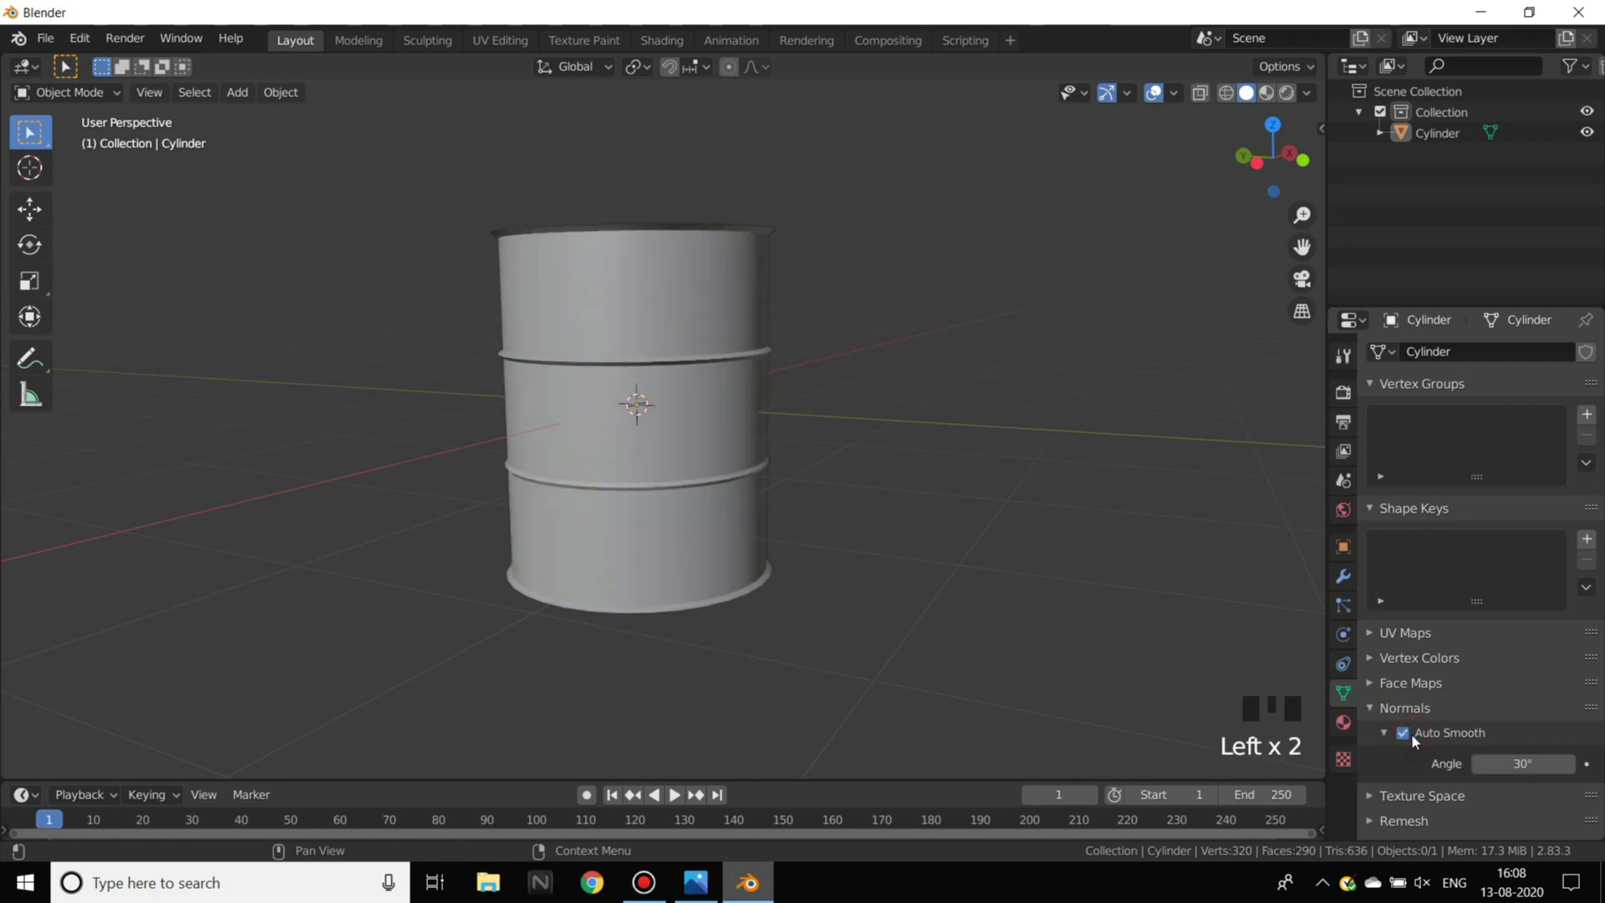
- Raise the barrel's Auto Smooth angle to 56.8° and check the shading around the ribs
scroll(1016, 480, "up", 3)
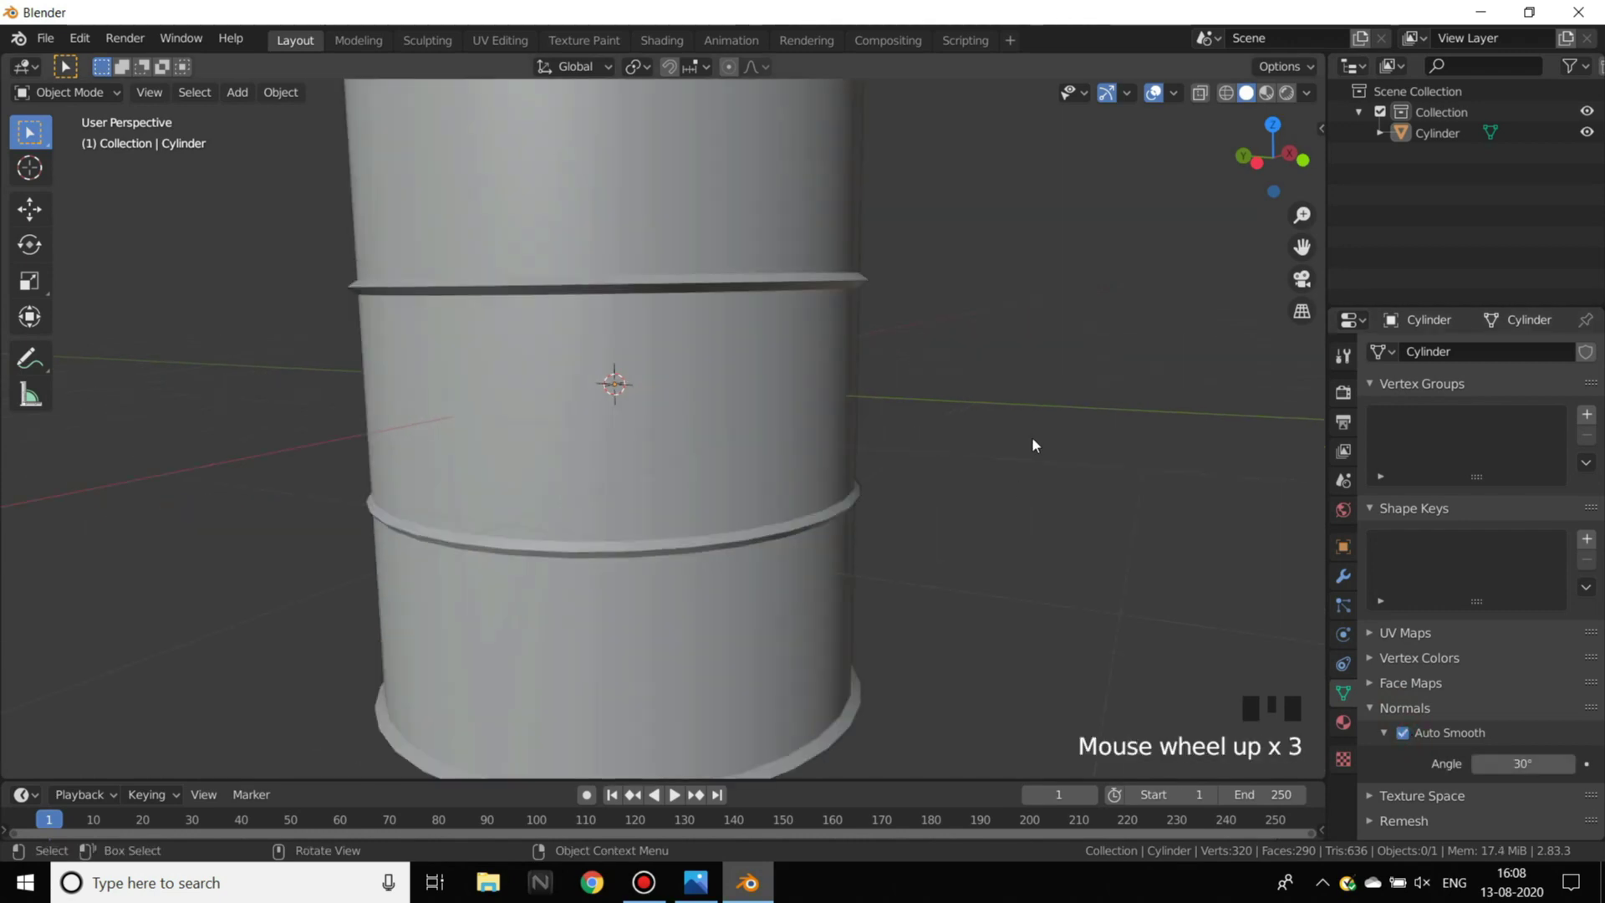
middle_click_drag(1032, 424, 572, 380)
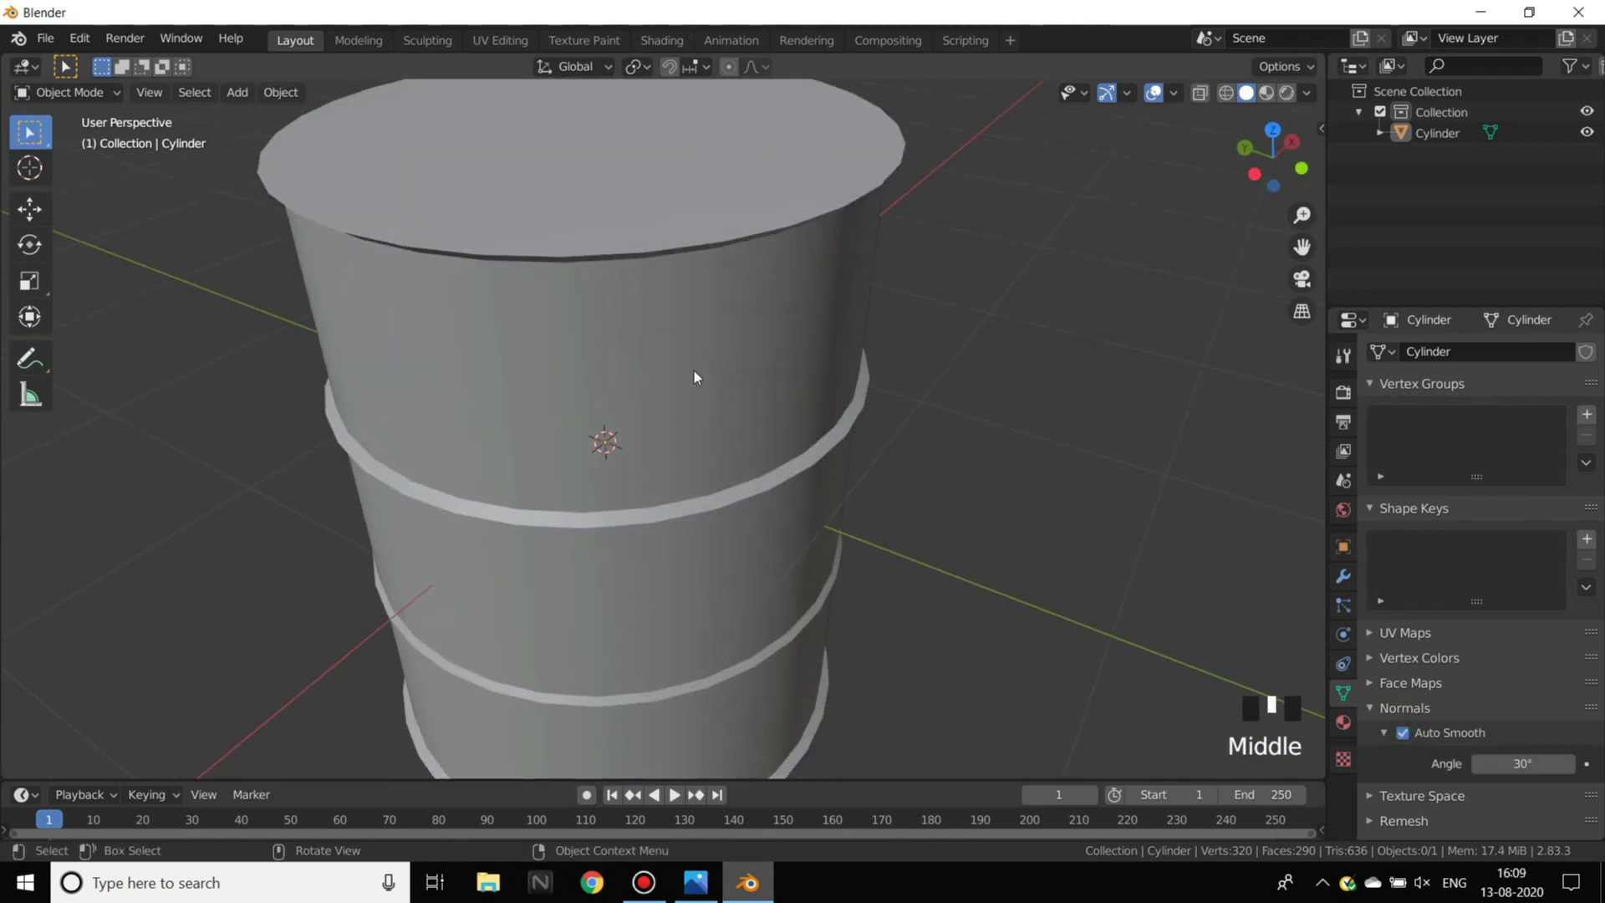
left_click_drag(1523, 763, 1572, 763)
middle_click_drag(888, 545, 824, 451)
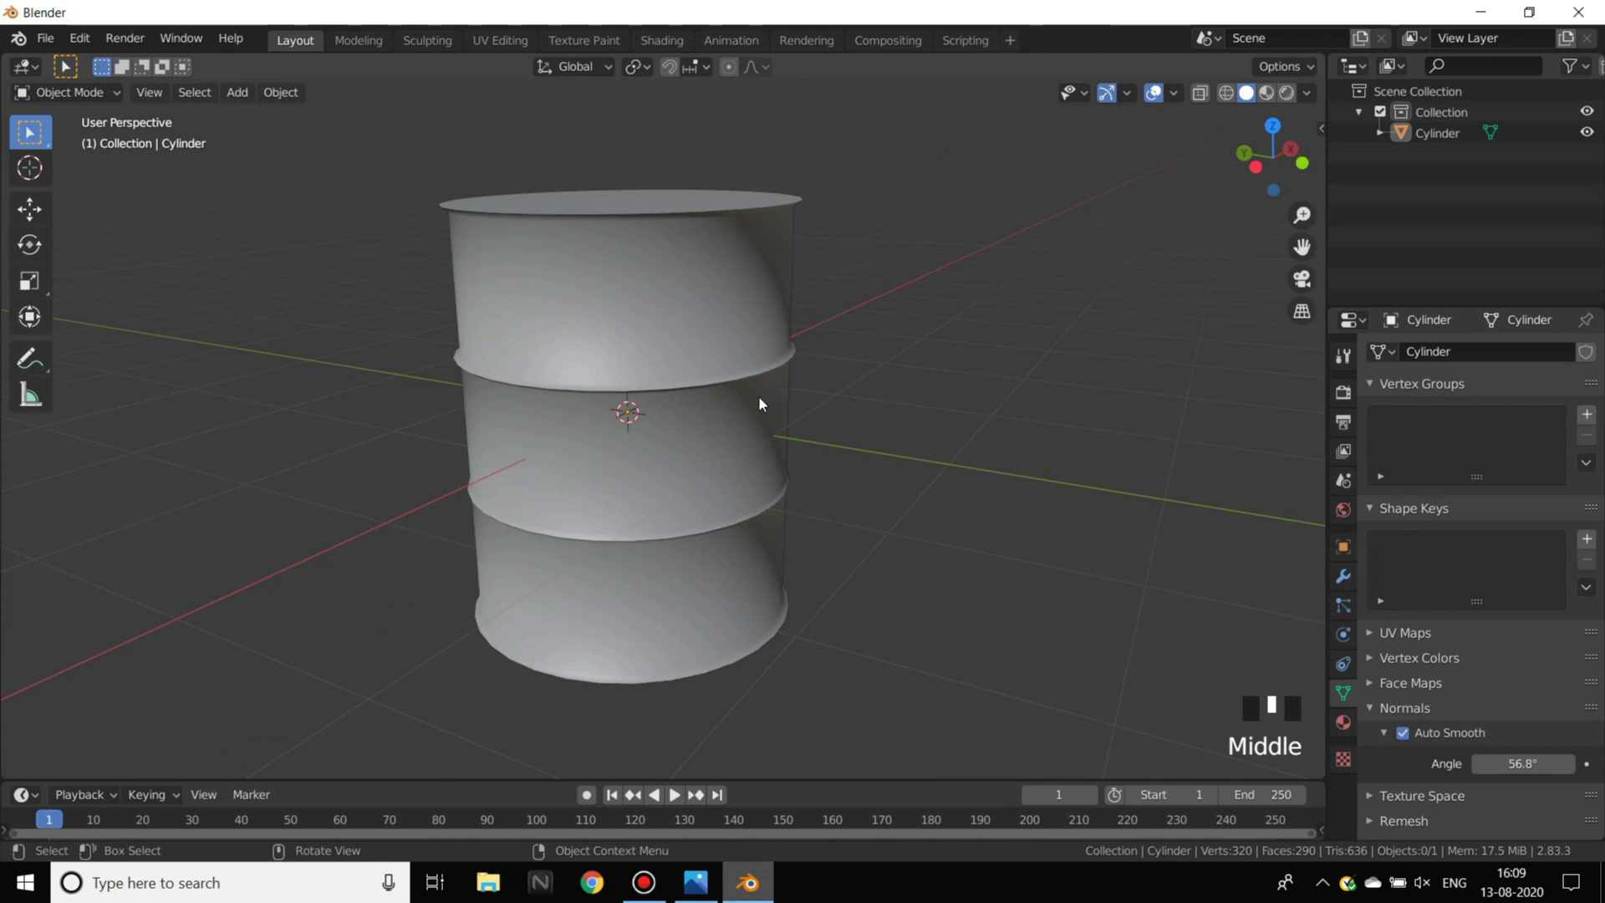
- Turn off Auto Smooth and set the barrel back to Shade Flat
left_click(711, 349)
right_click(711, 349)
left_click(1403, 733)
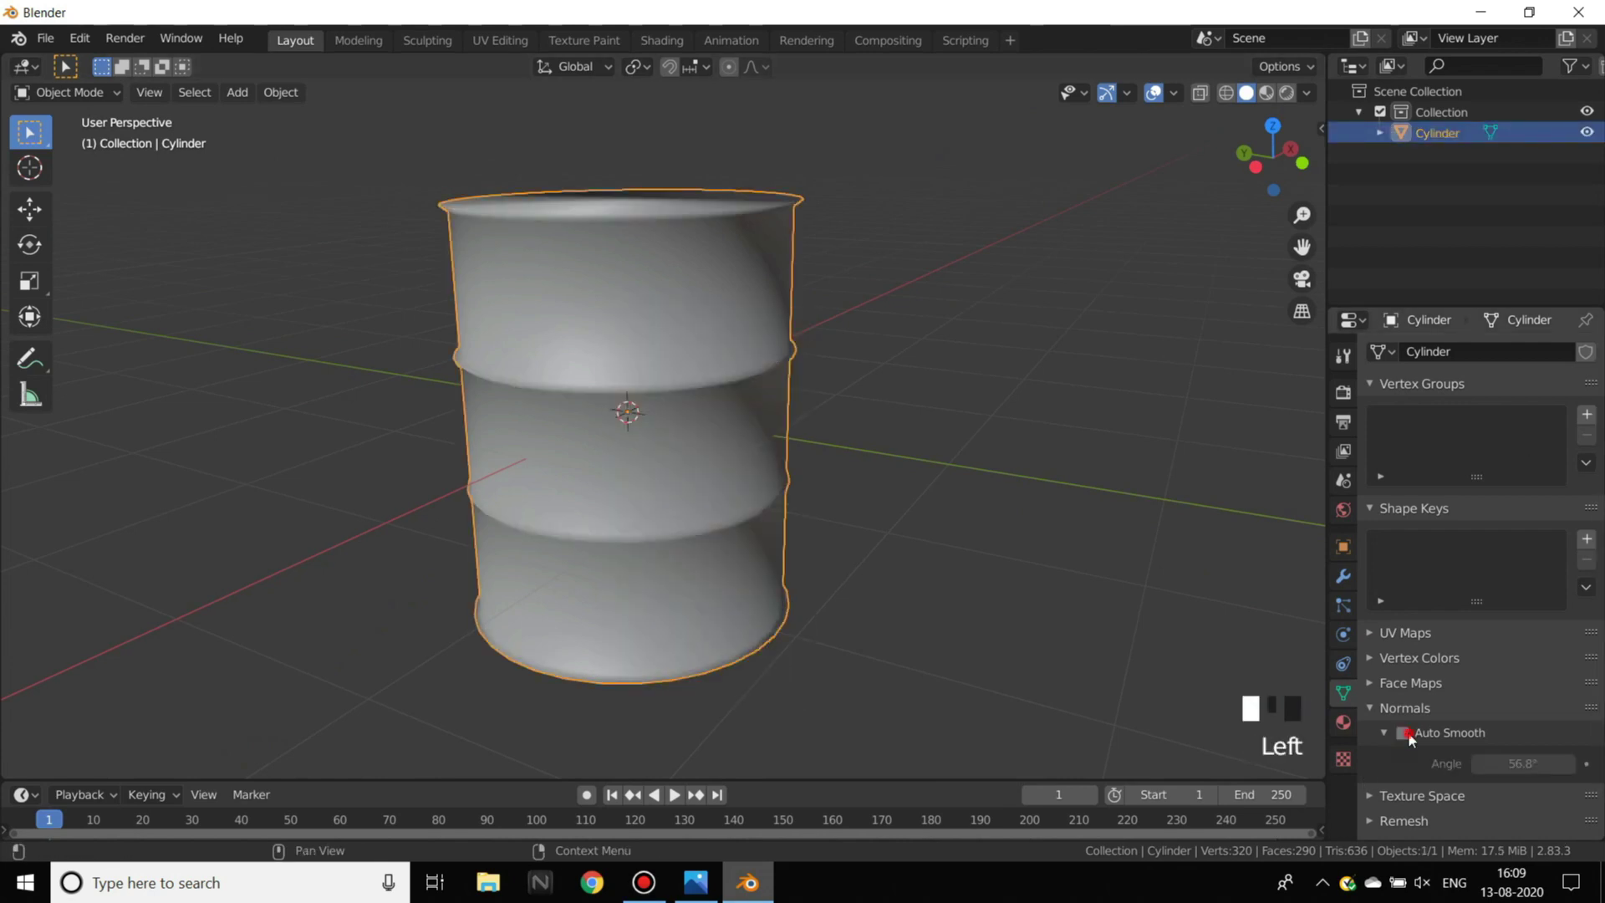
right_click(813, 388)
left_click(771, 408)
left_click(1087, 502)
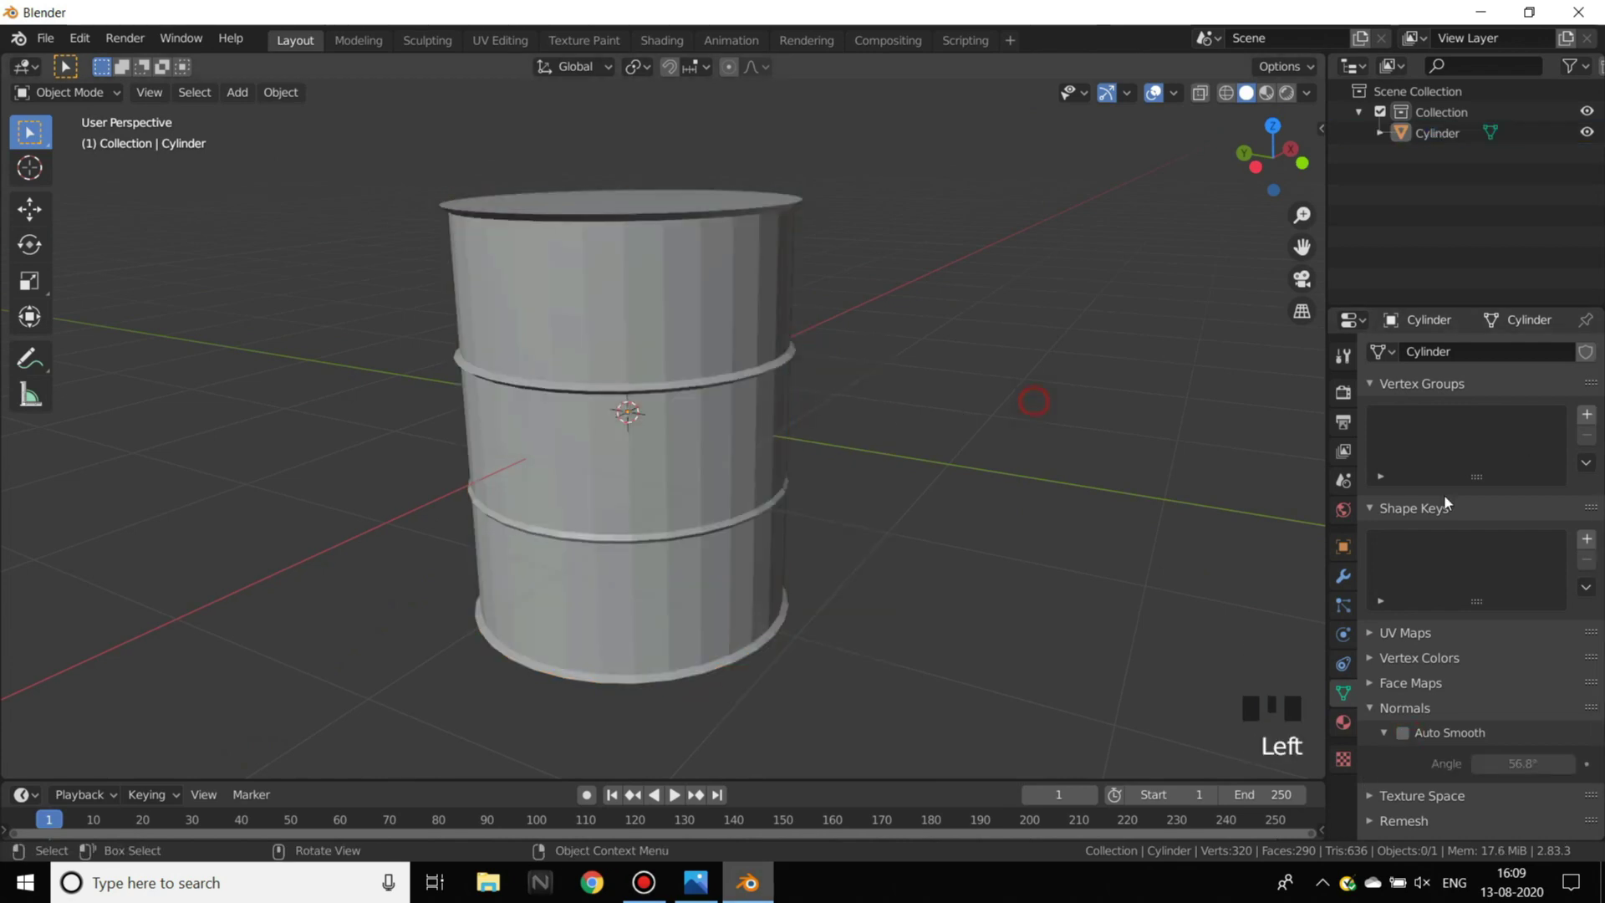
- Show the modifier settings for the barrel and check its flat-shaded sides
left_click(1344, 575)
left_click(689, 381)
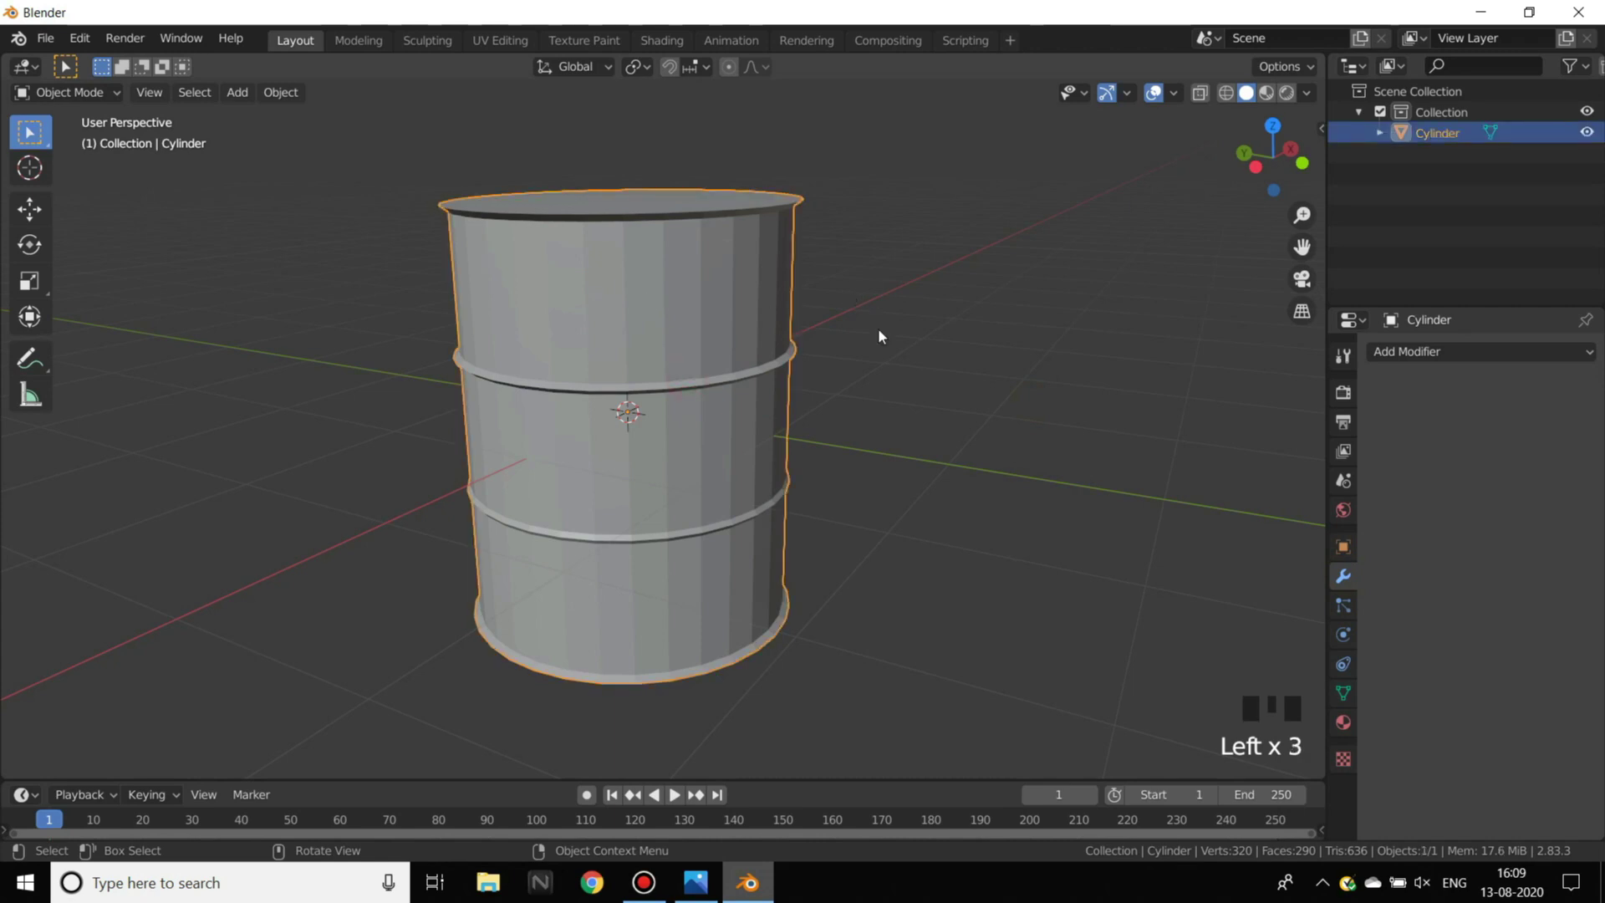
scroll(1136, 525, "up", 2)
middle_click_drag(1136, 525, 1096, 505)
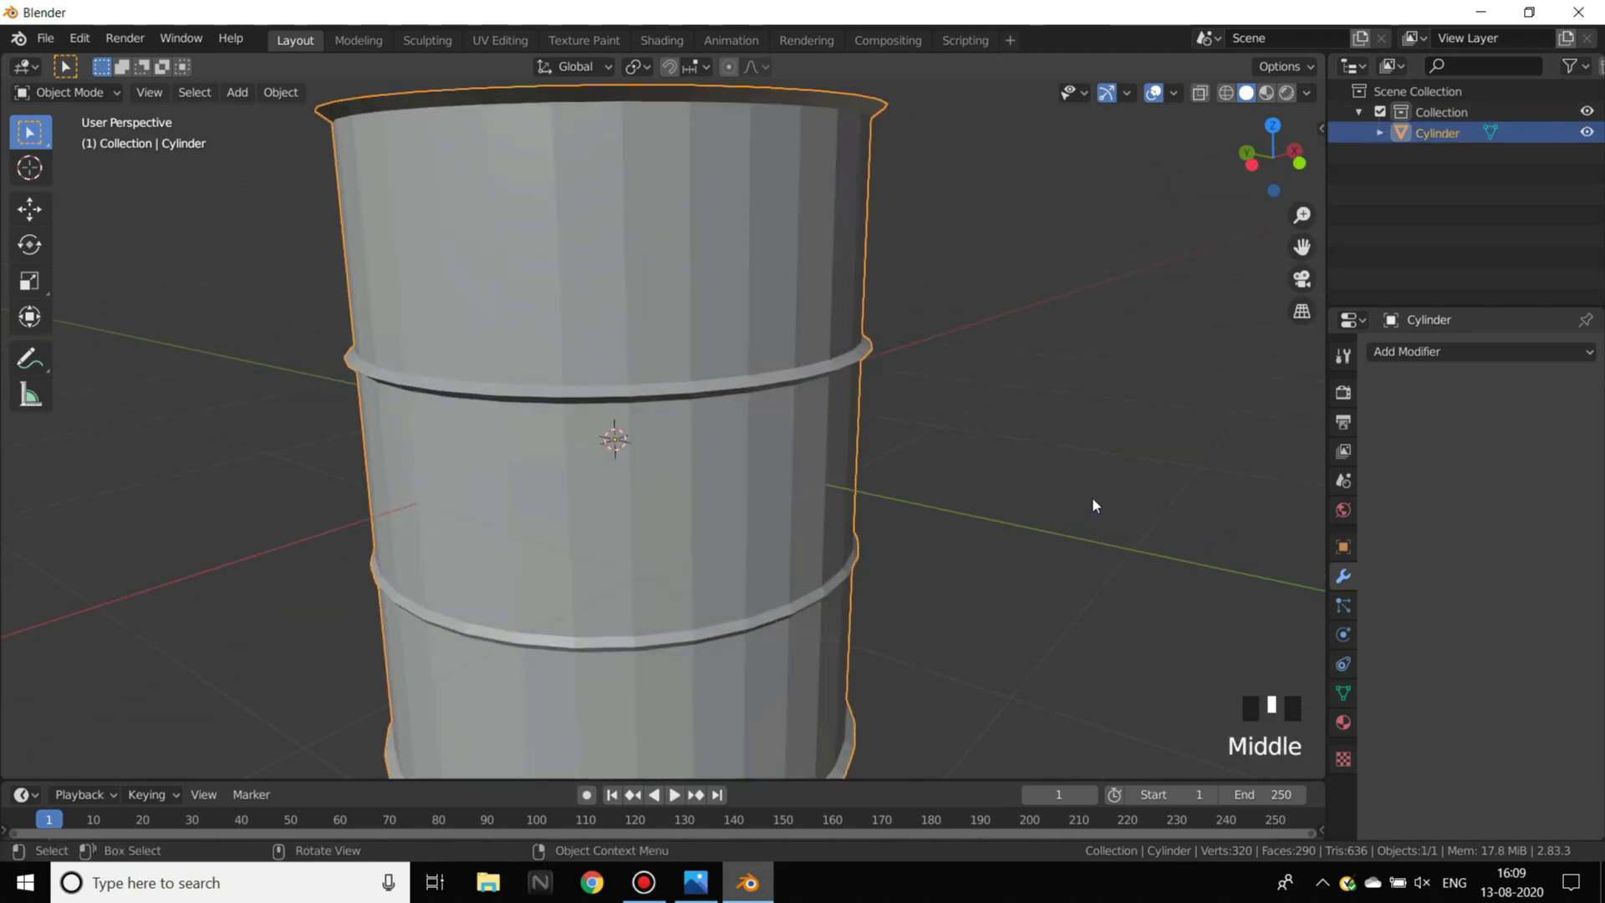
scroll(975, 448, "down", 3)
left_click(928, 428)
- Study the lid and rim in the Castrol drum photo up close and compare them with the top of the model
key("alt+Tab")
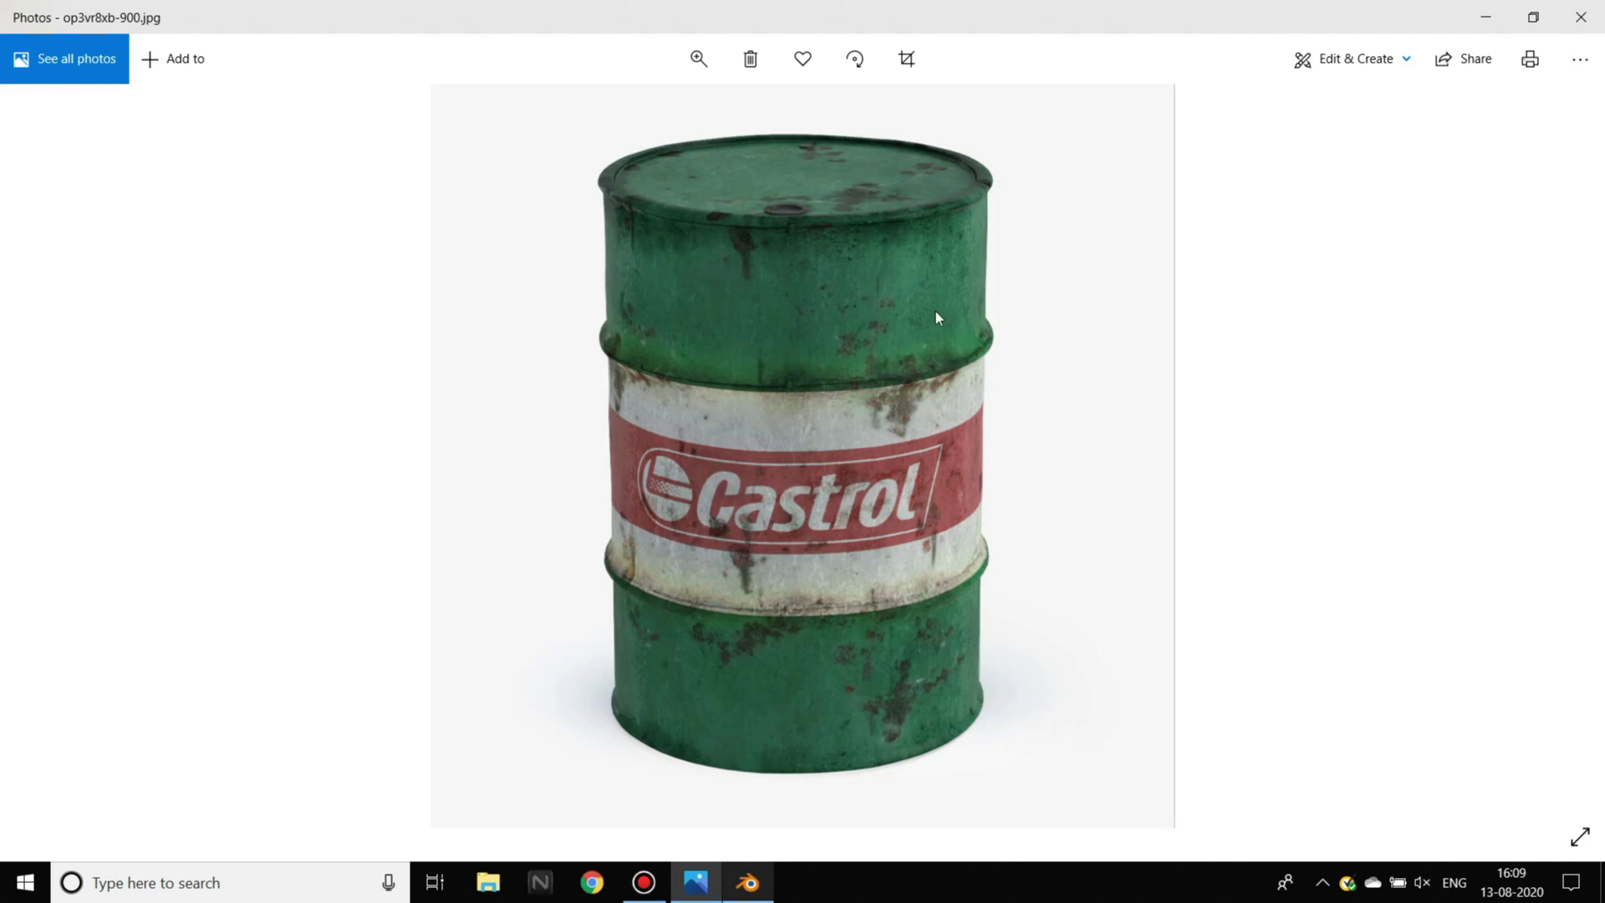
scroll(935, 316, "up", 3, "ctrl")
left_click_drag(920, 257, 917, 404)
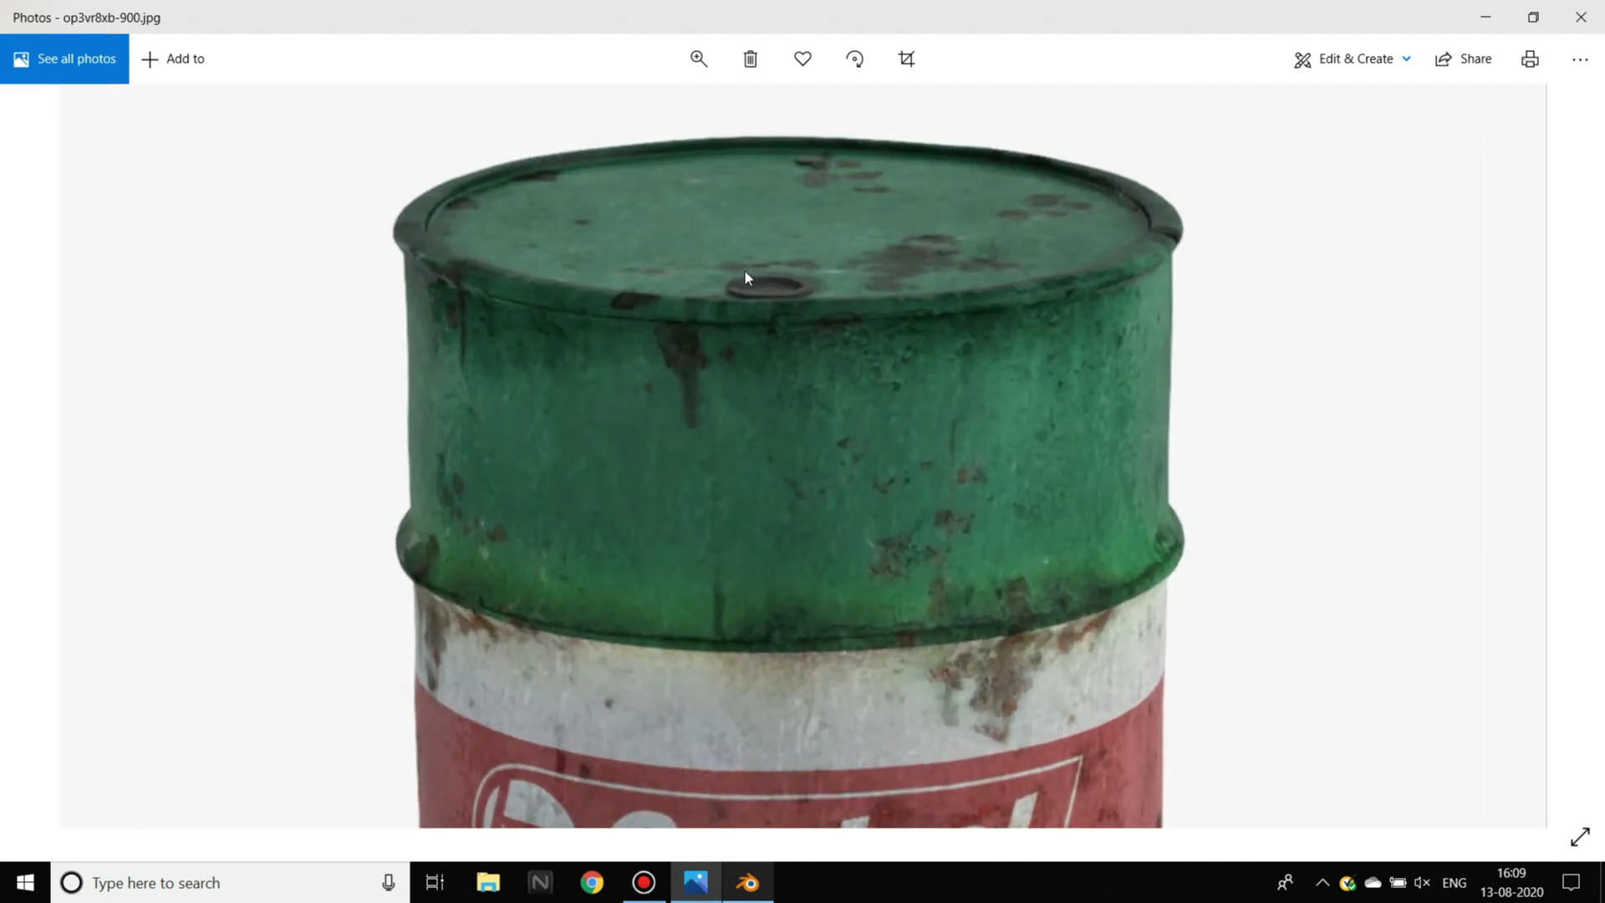
key("alt+Tab")
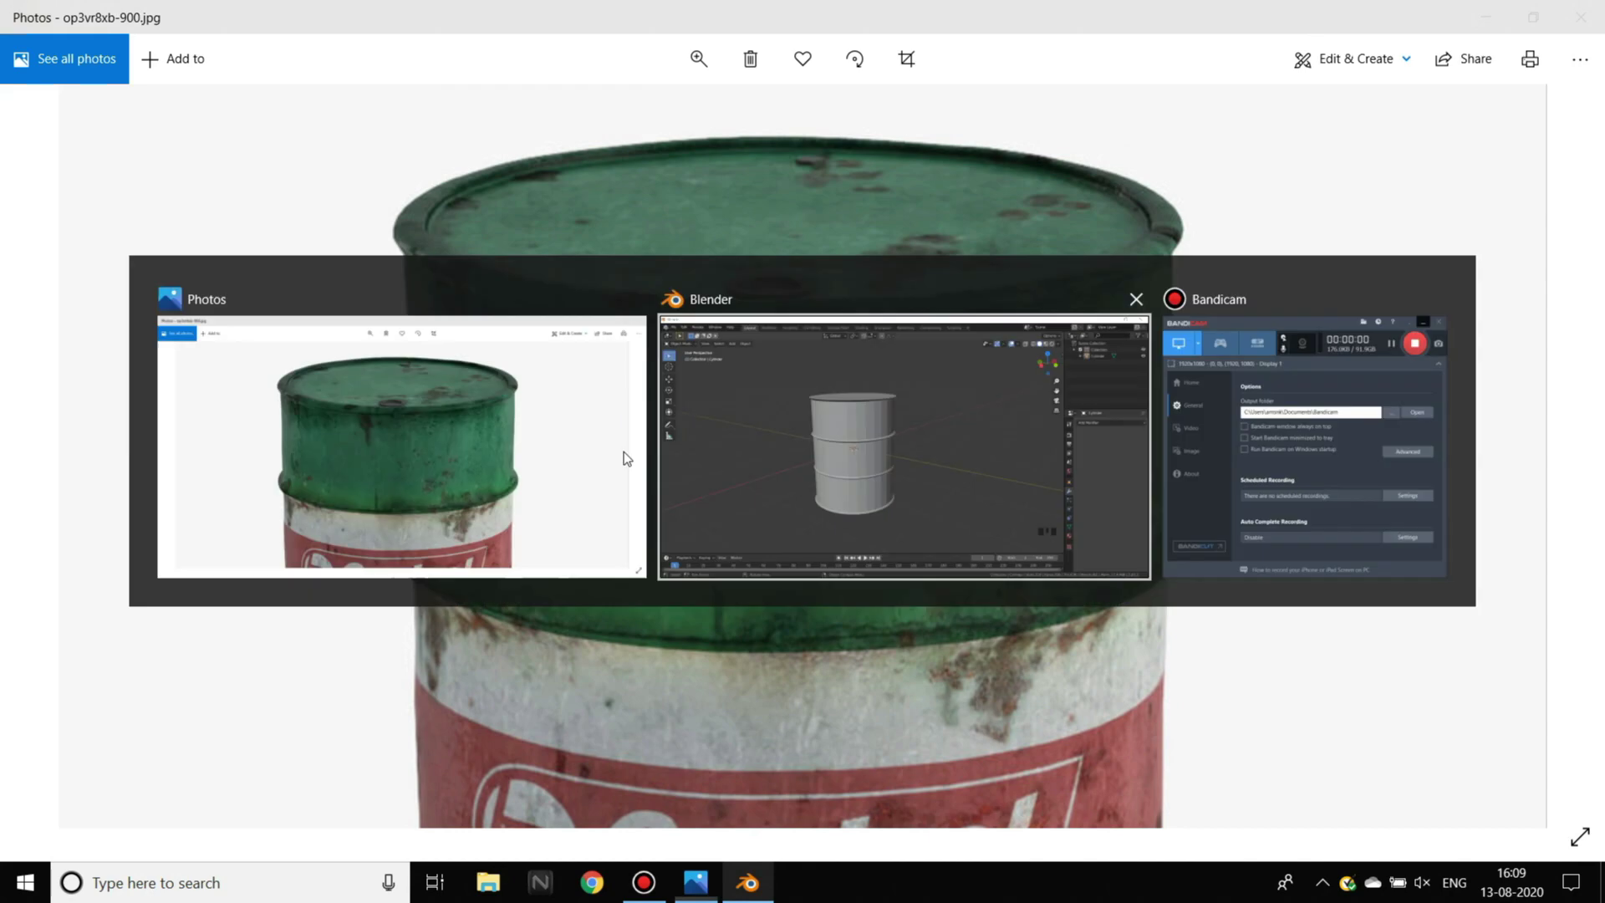
scroll(727, 294, "up", 3)
middle_click_drag(728, 294, 836, 459, "shift")
scroll(816, 418, "up", 2)
left_click(795, 376)
middle_click_drag(796, 370, 863, 163)
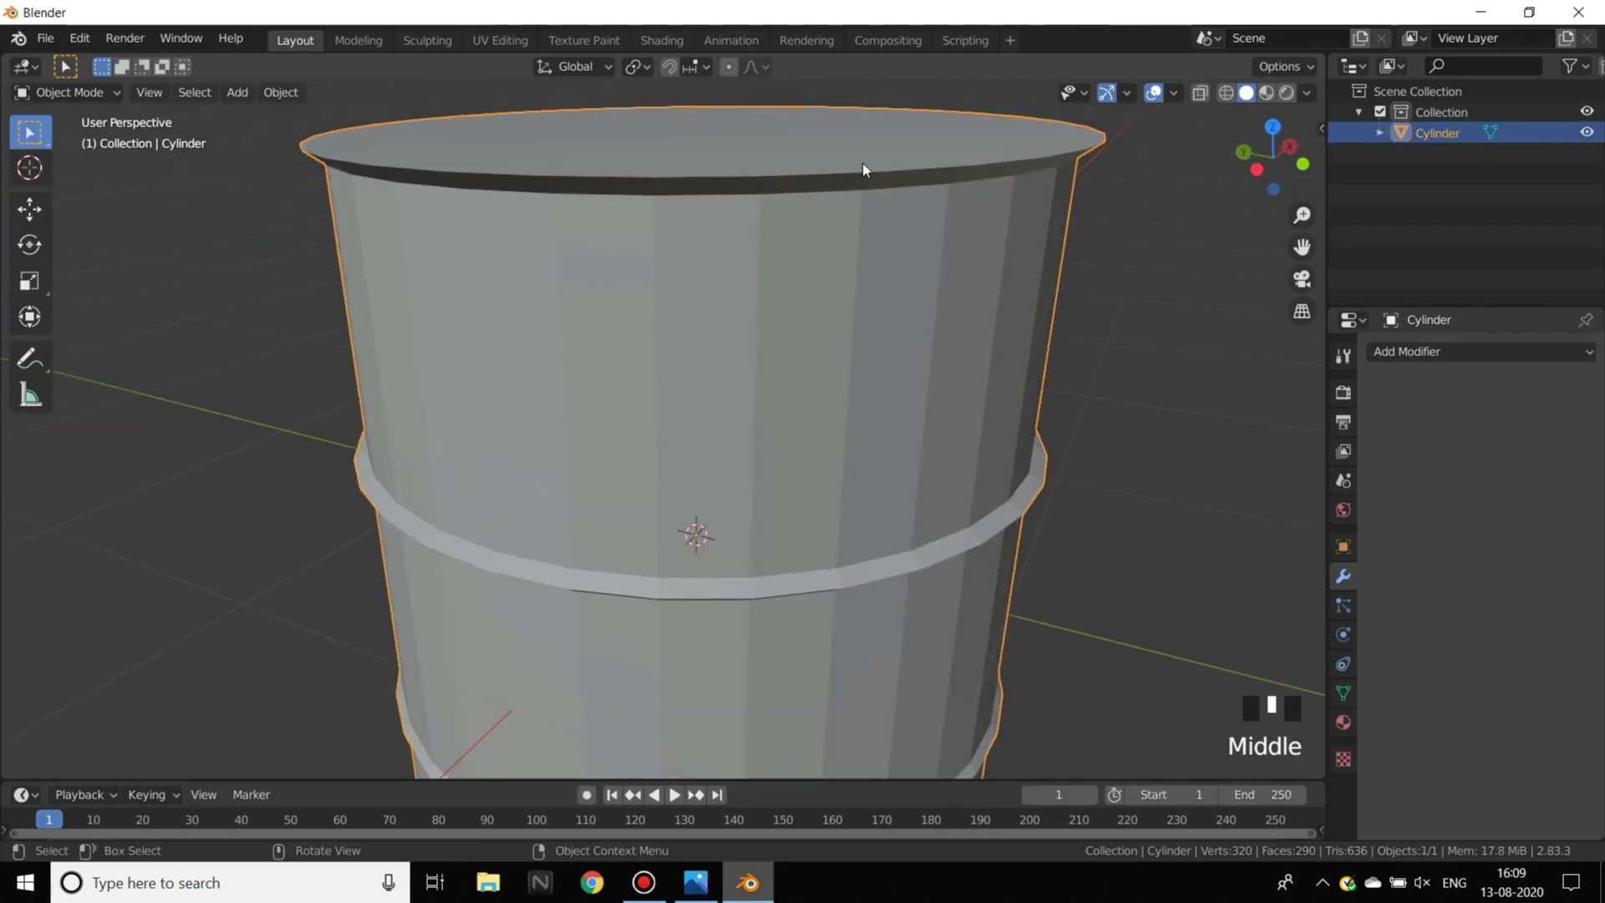
key("alt+Tab")
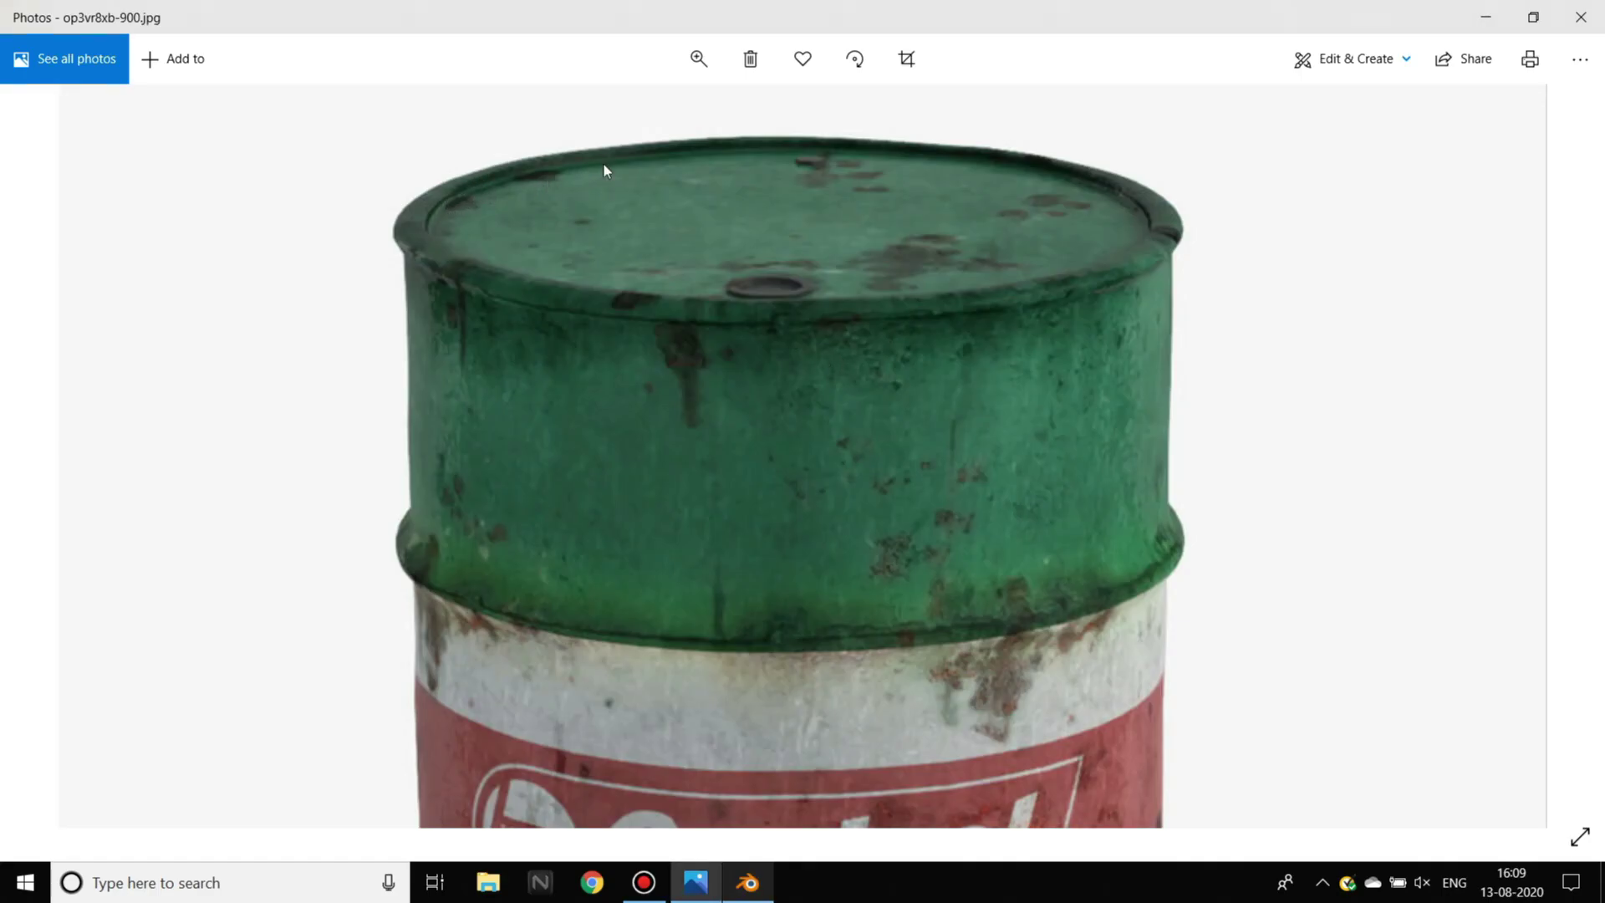
key("alt+Tab")
middle_click_drag(883, 286, 710, 251)
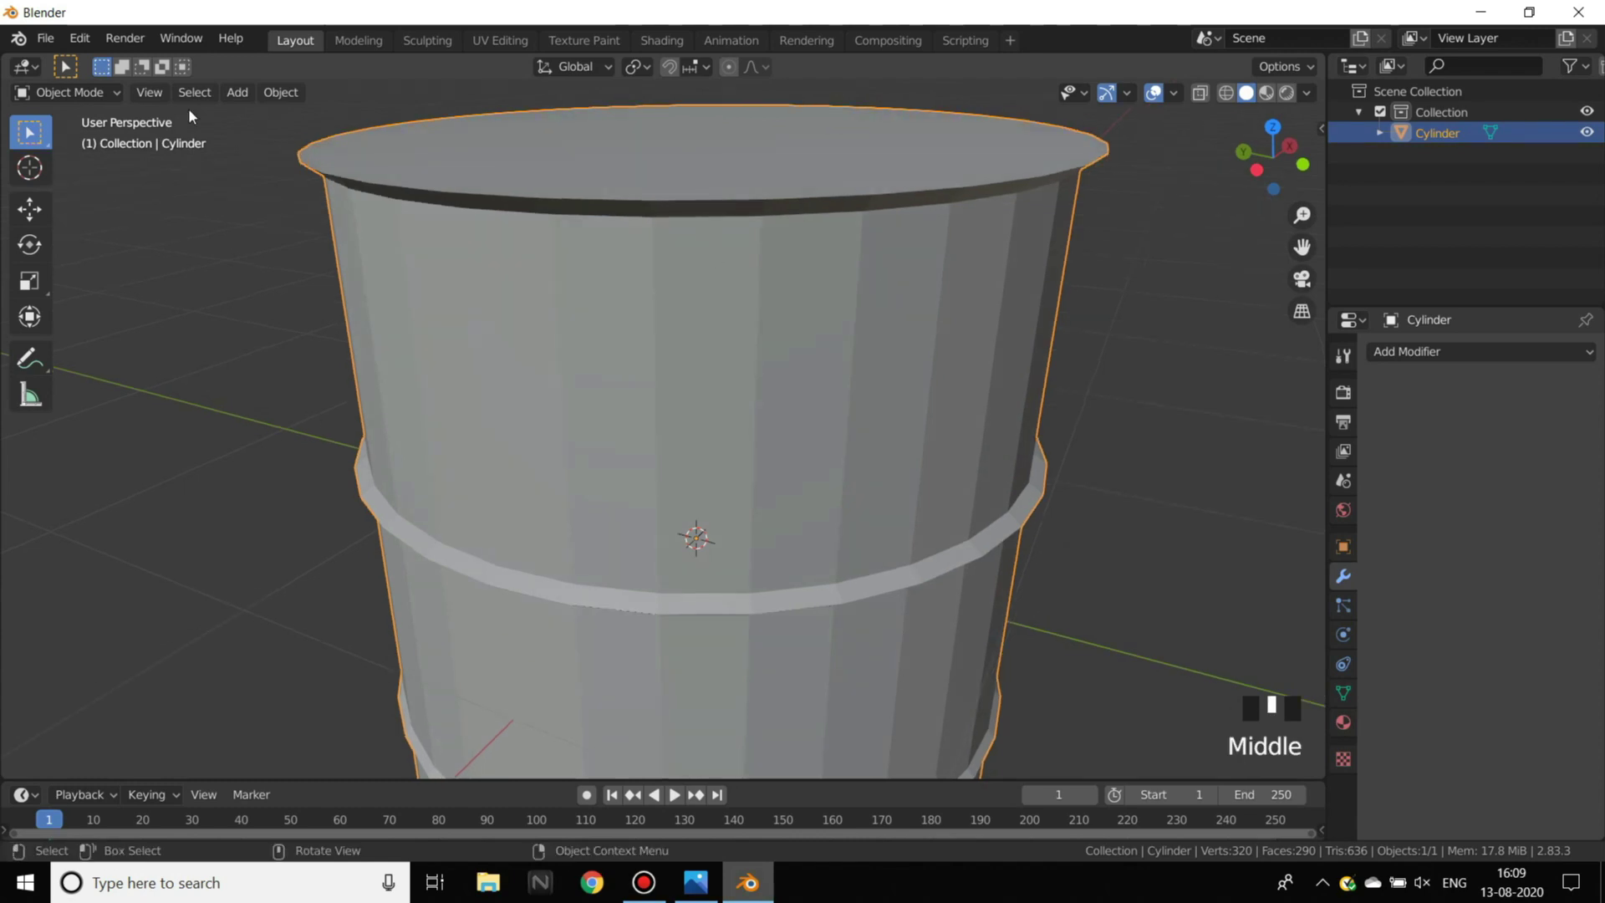
- In Edit Mode with face selection, inset the barrel's top face slightly to leave a narrow rim around the lid
left_click(67, 92)
left_click(57, 132)
middle_click_drag(739, 184, 752, 251, "shift")
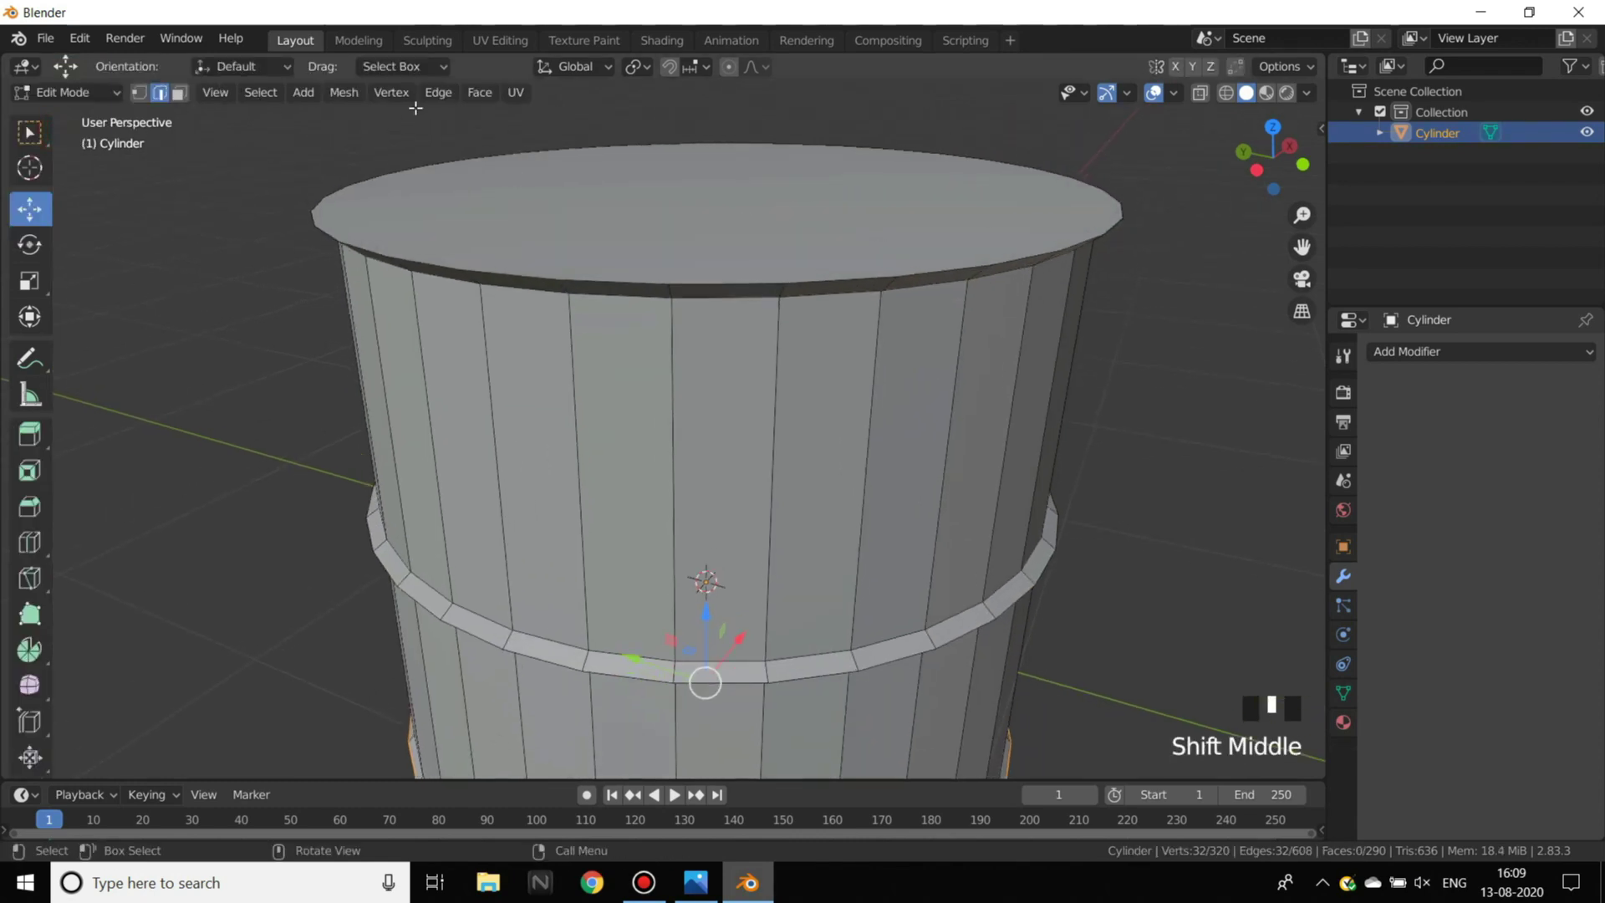
left_click(178, 92)
left_click(476, 134)
left_click(724, 158)
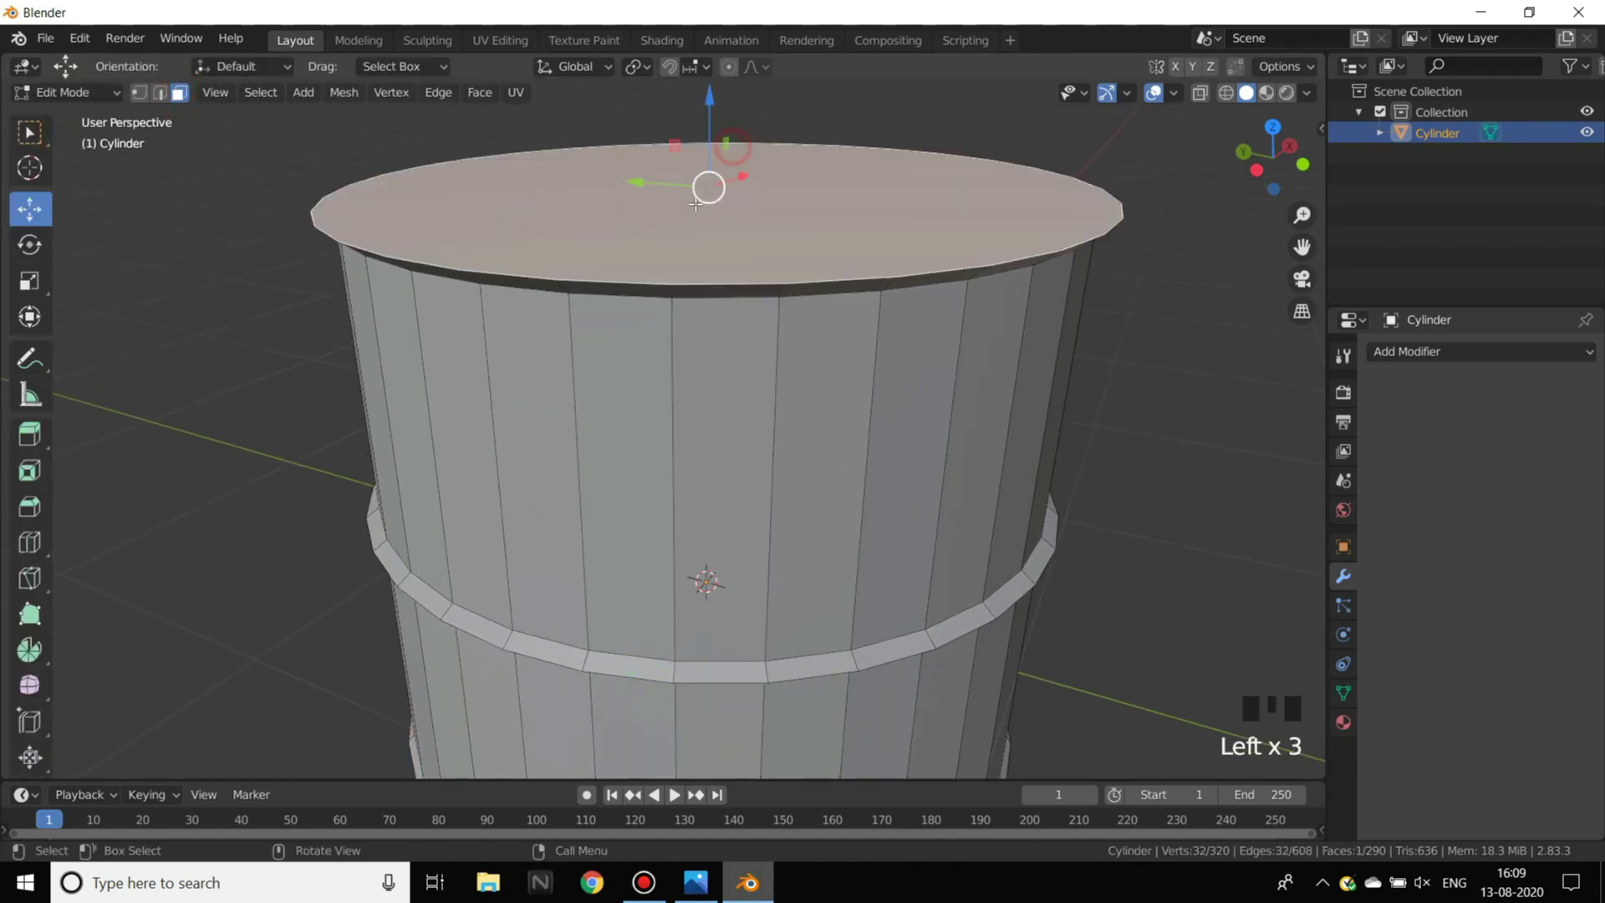
scroll(887, 261, "down", 2)
middle_click_drag(966, 234, 1184, 411)
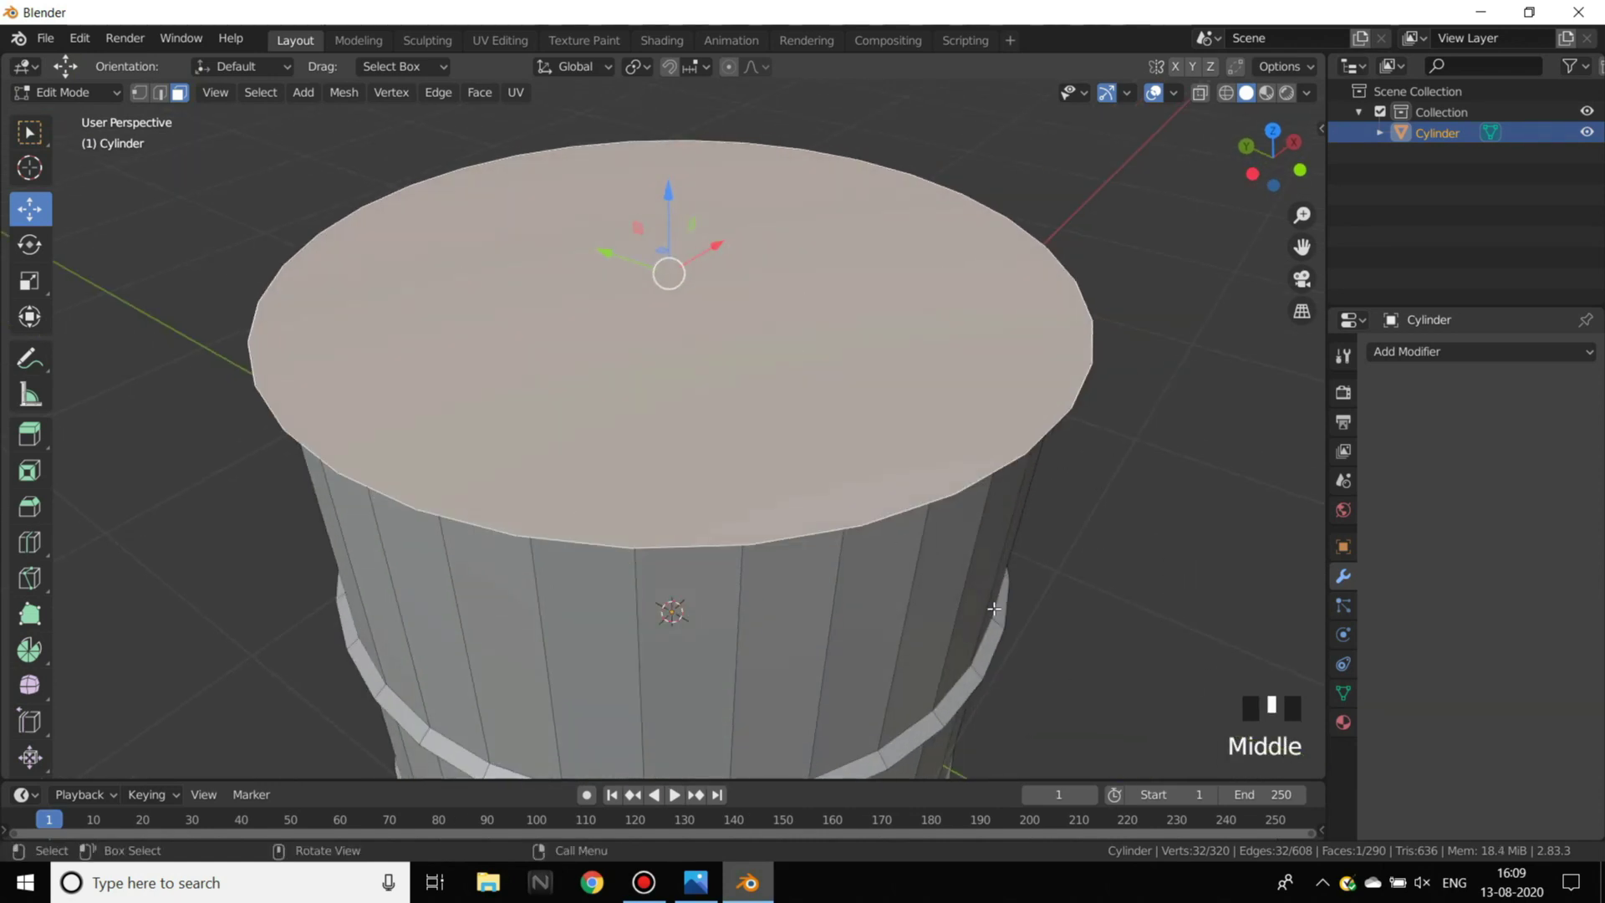
key("i")
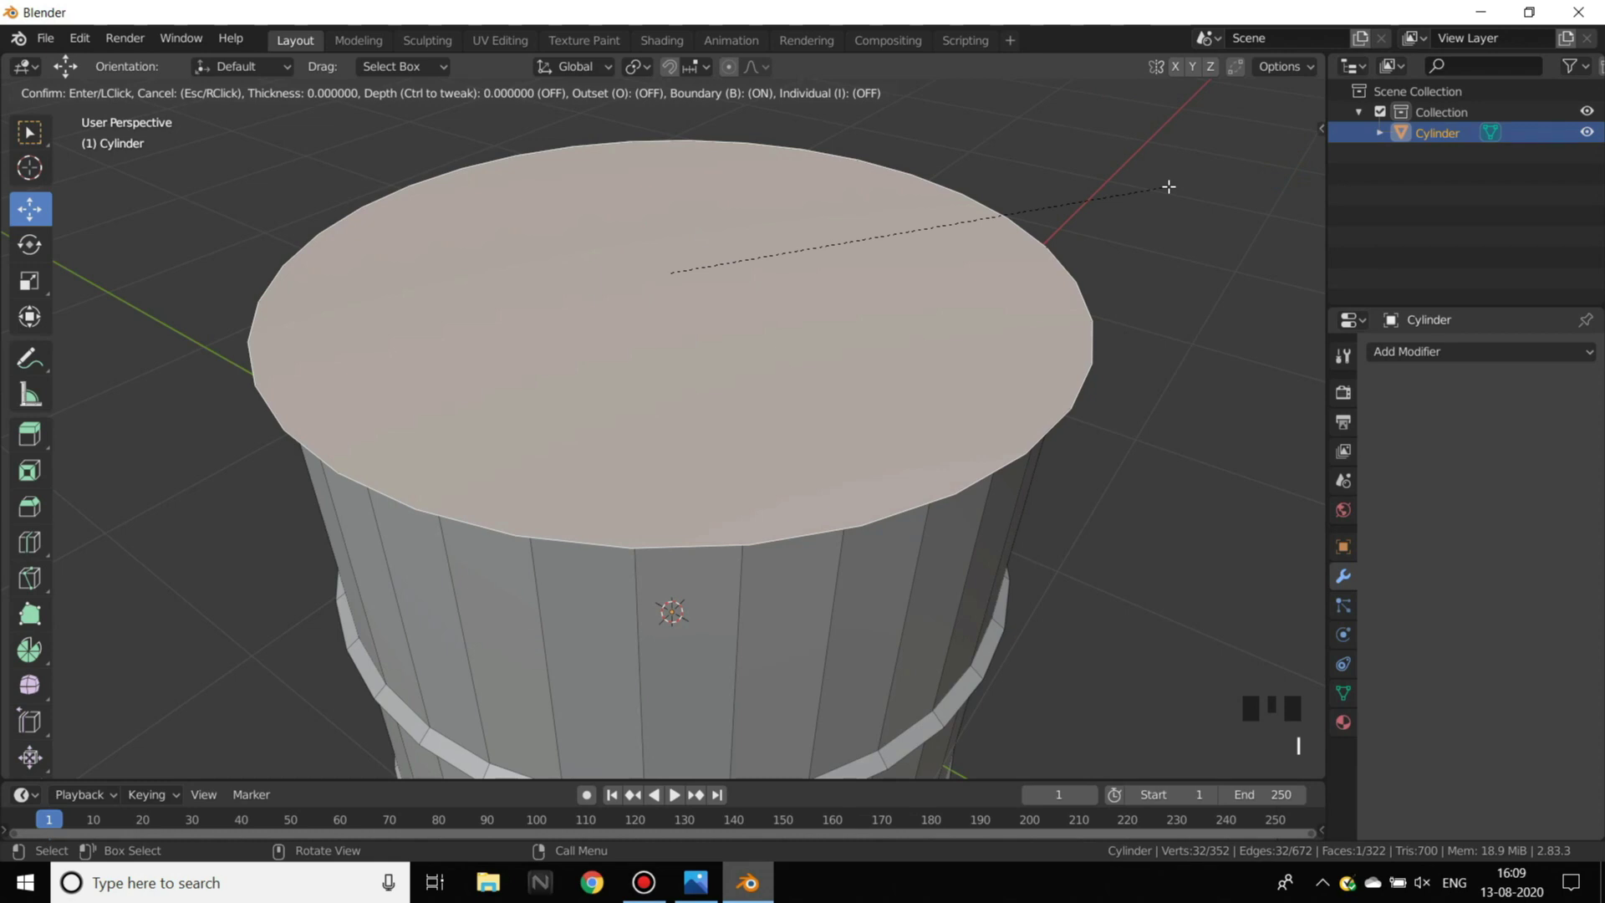
left_click(1147, 189)
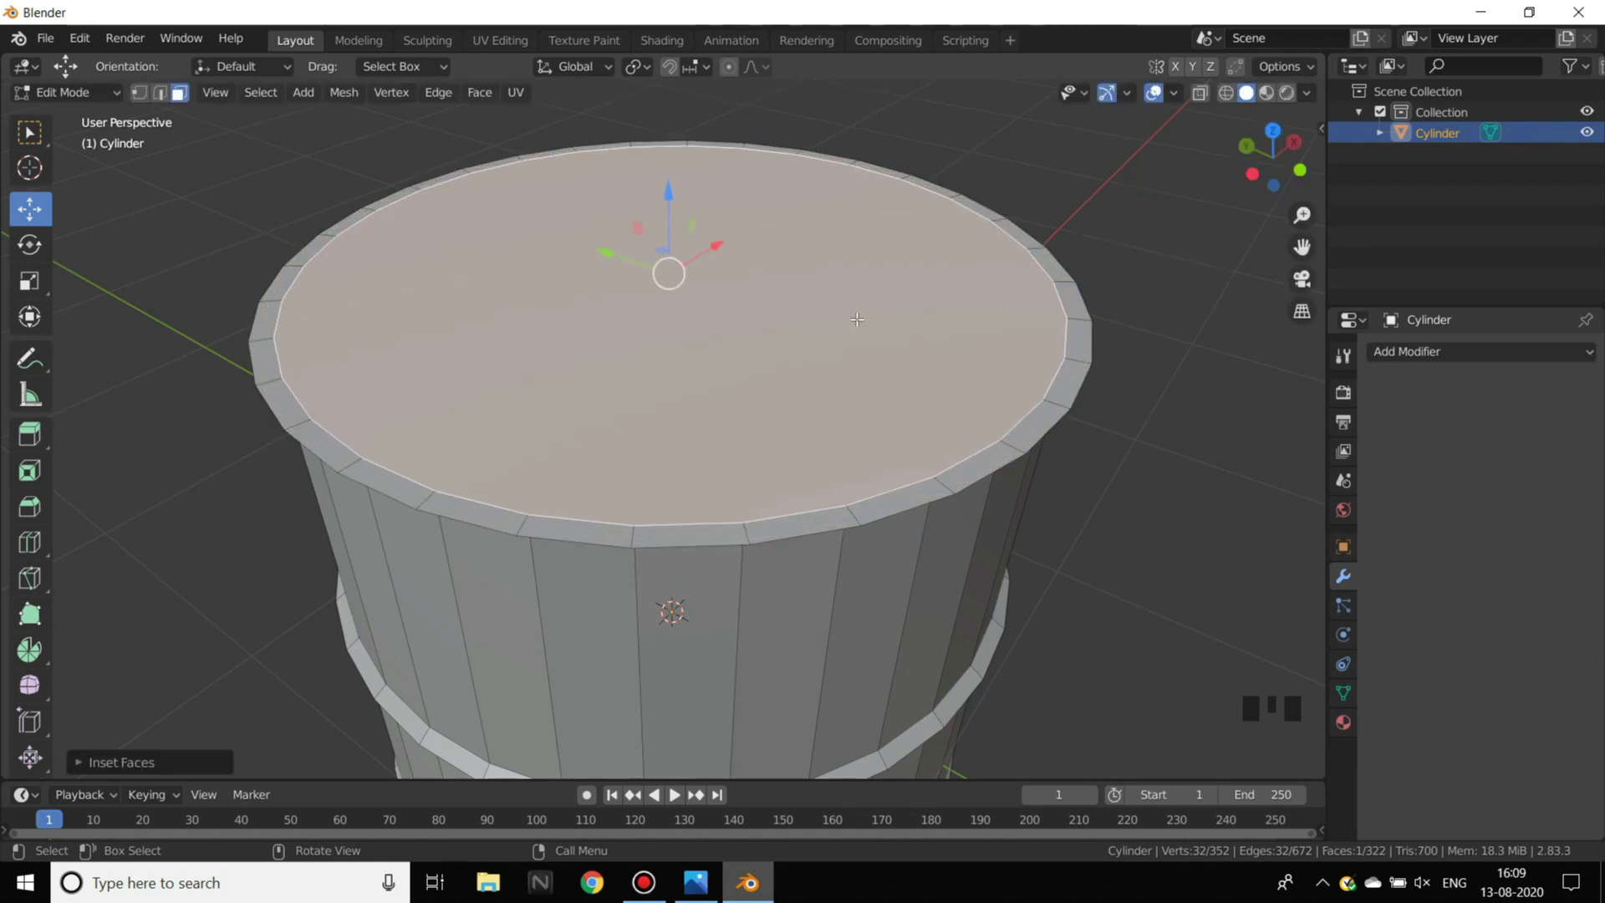
- In Object Mode, add a plane and move it along the Y axis until it is clear of the barrel
scroll(984, 335, "down", 5)
key("Tab")
middle_click_drag(1113, 525, 845, 443, "shift")
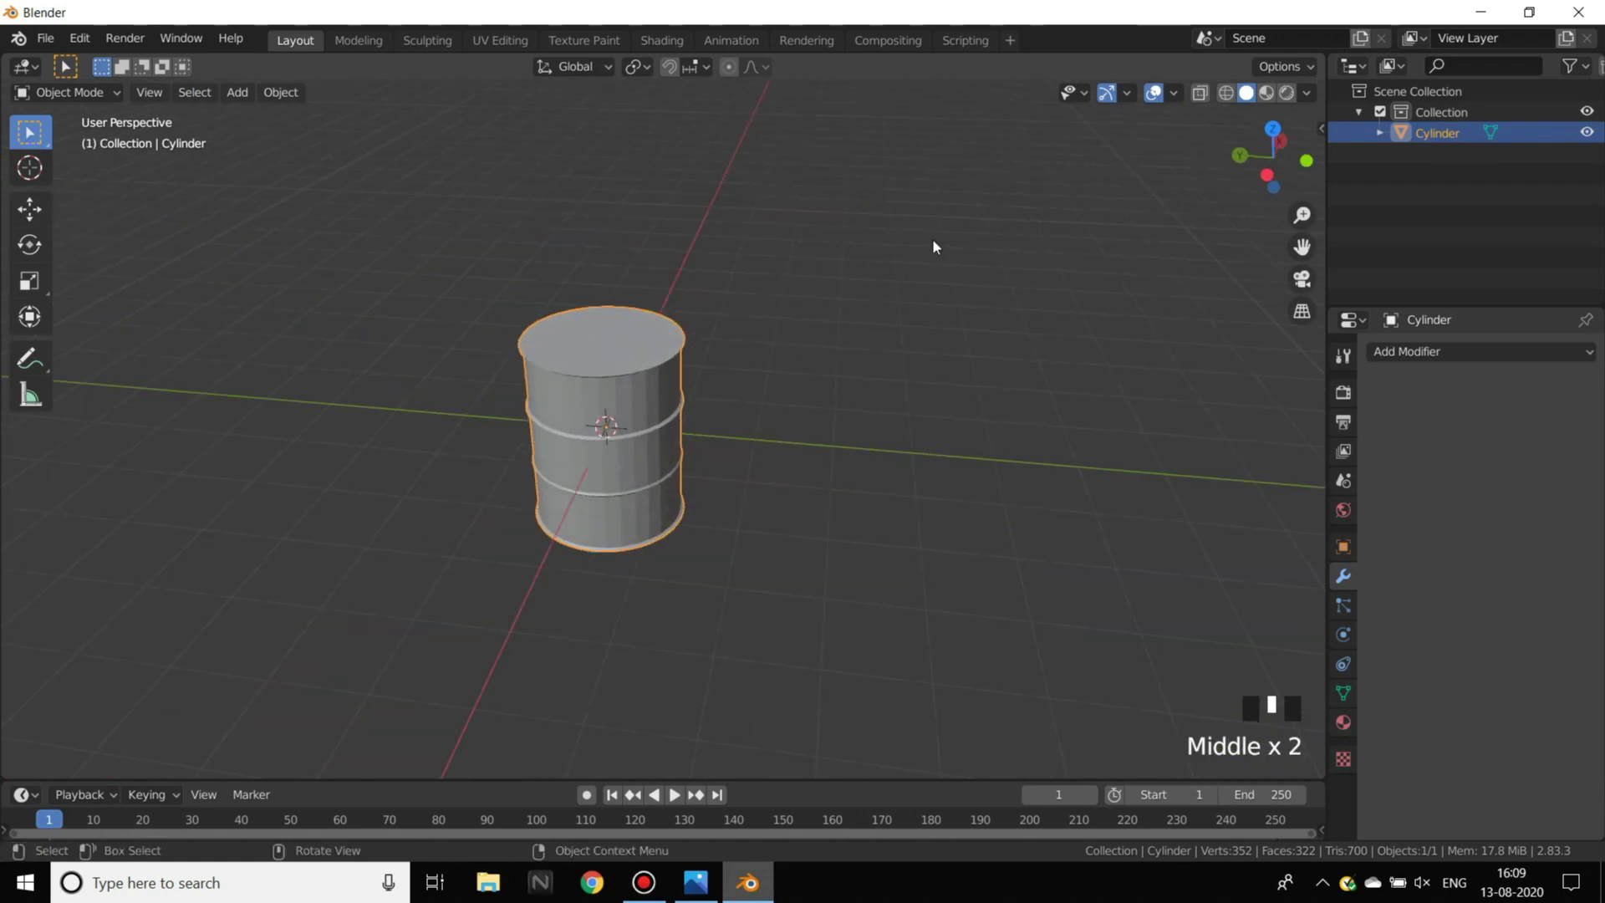
key("shift+a")
mouse_move(934, 240)
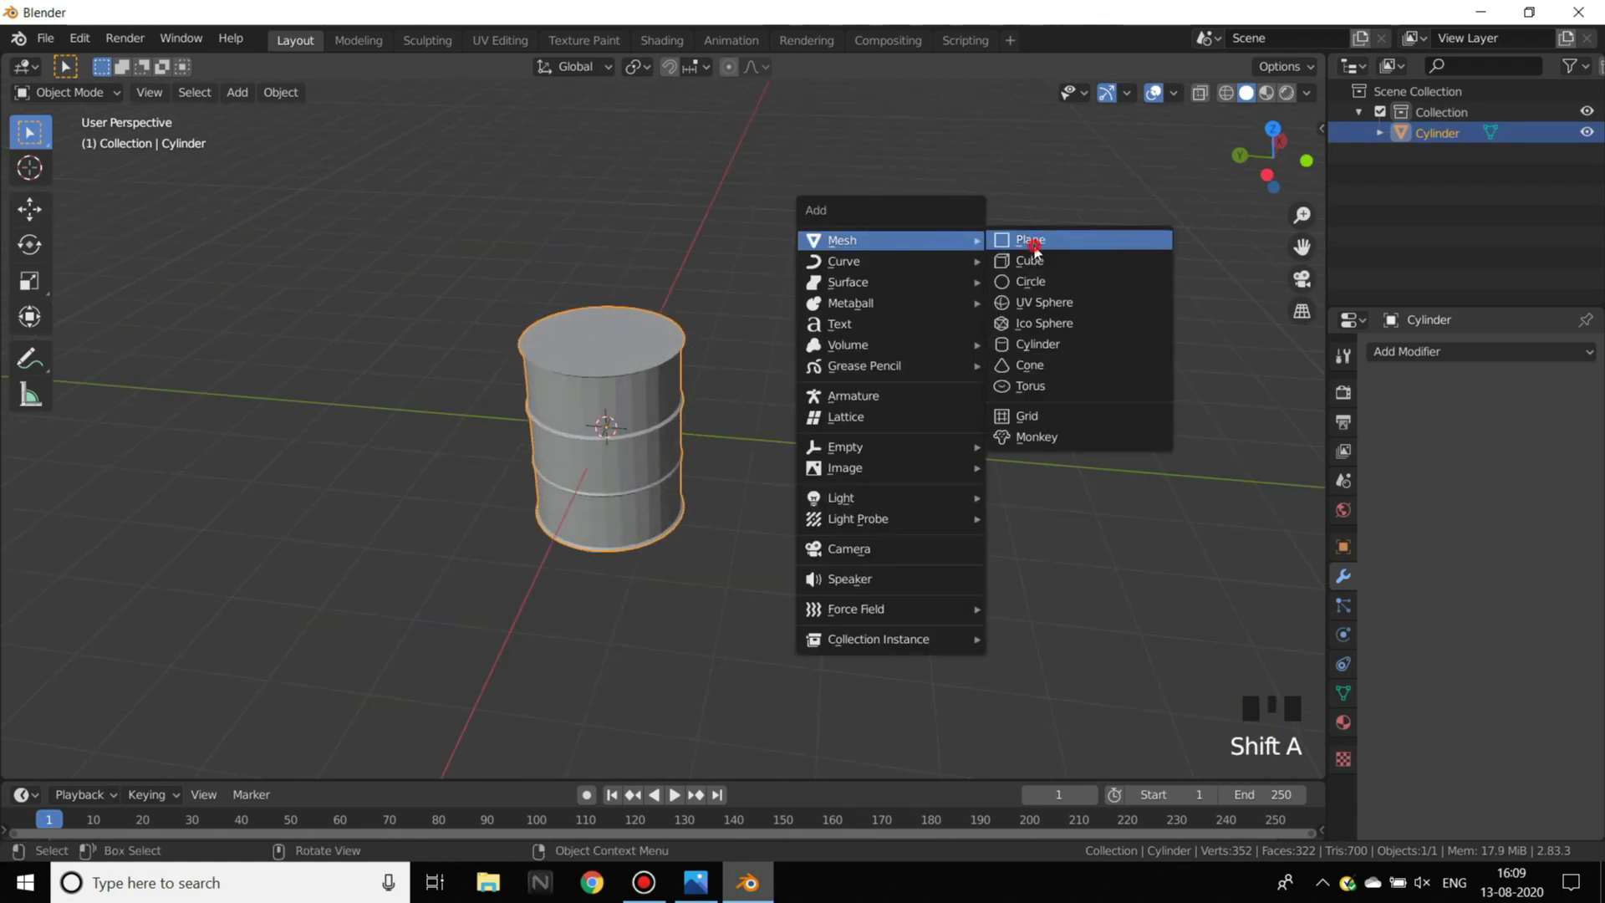
left_click(1028, 238)
left_click(29, 208)
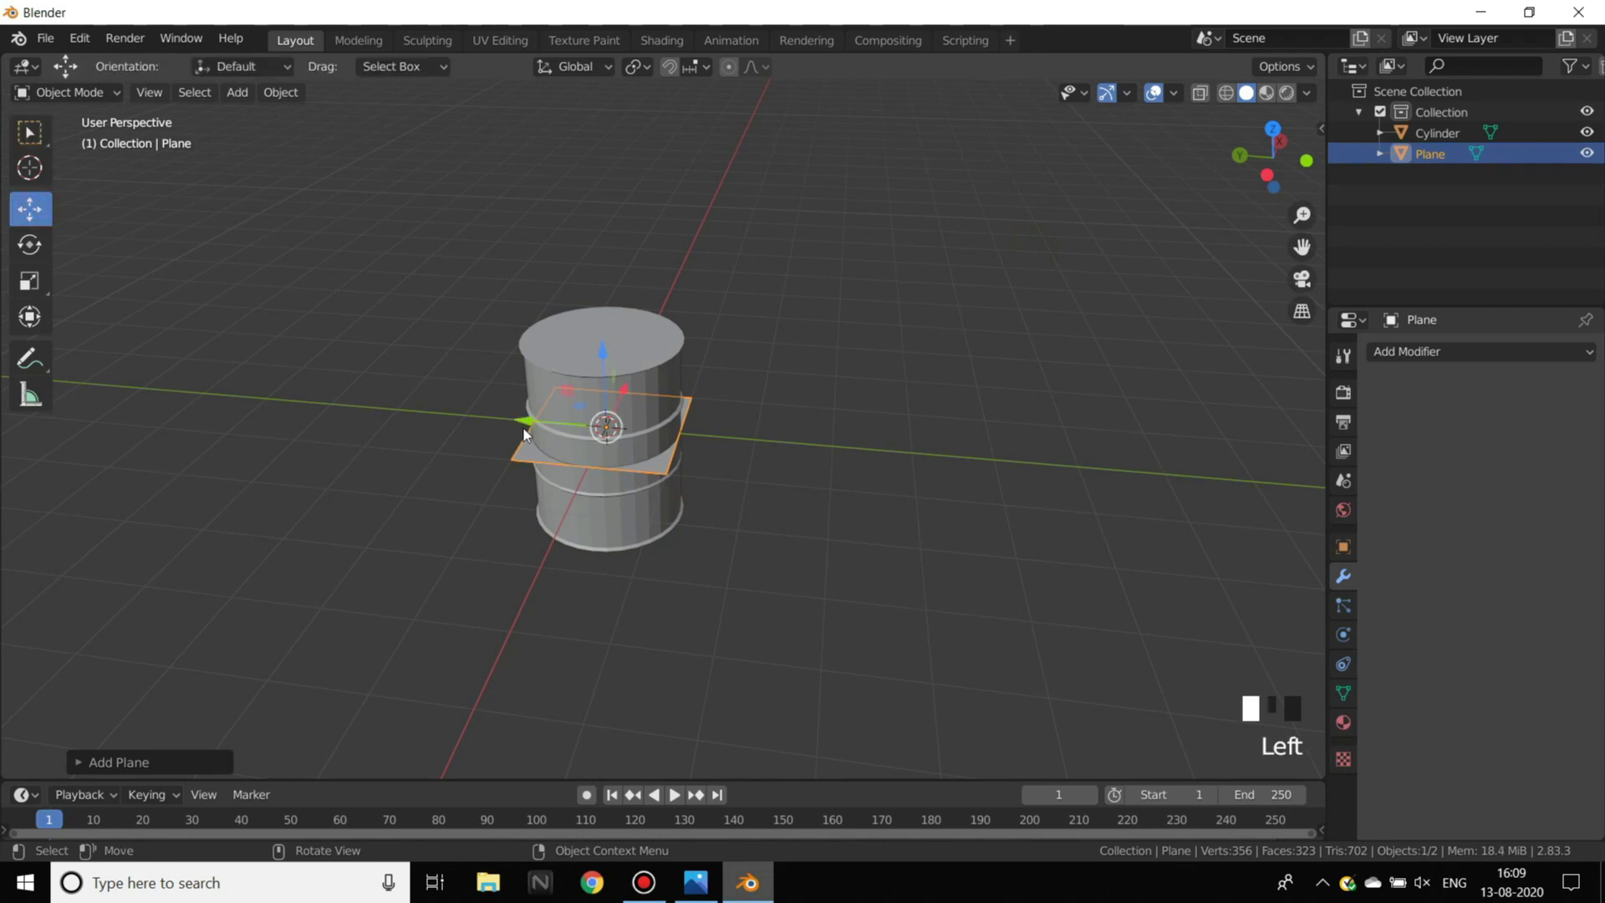
left_click_drag(536, 423, 804, 443)
- In Edit Mode, inset the plane's face several times in succession to form concentric squares
scroll(1008, 420, "up", 4)
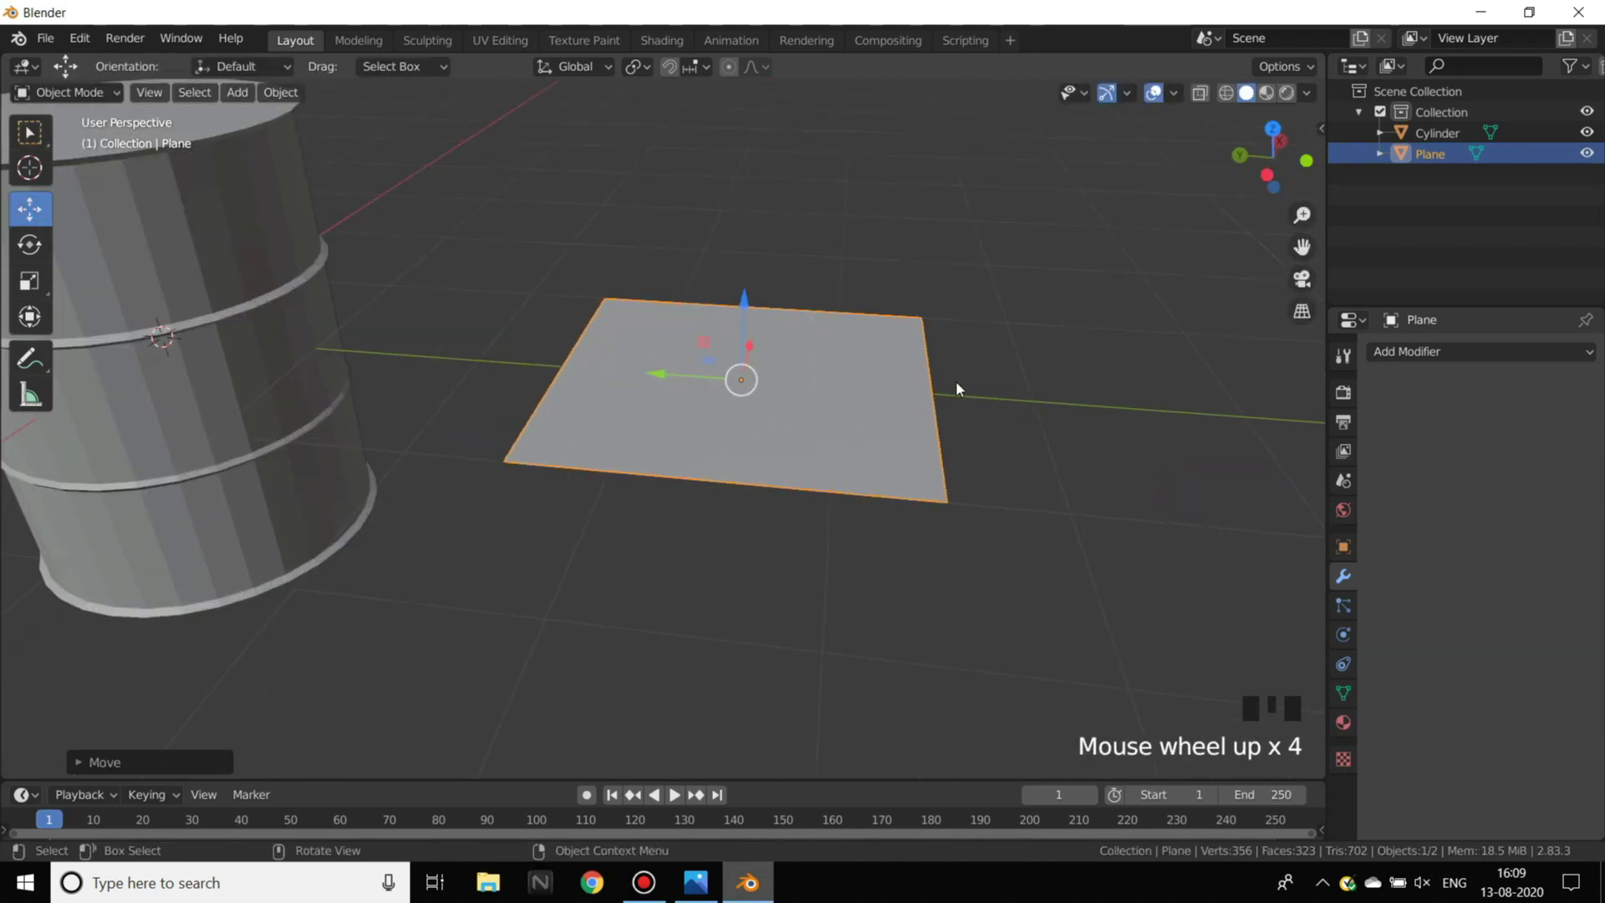
key("Tab")
middle_click_drag(975, 495, 913, 427, "shift")
key("i")
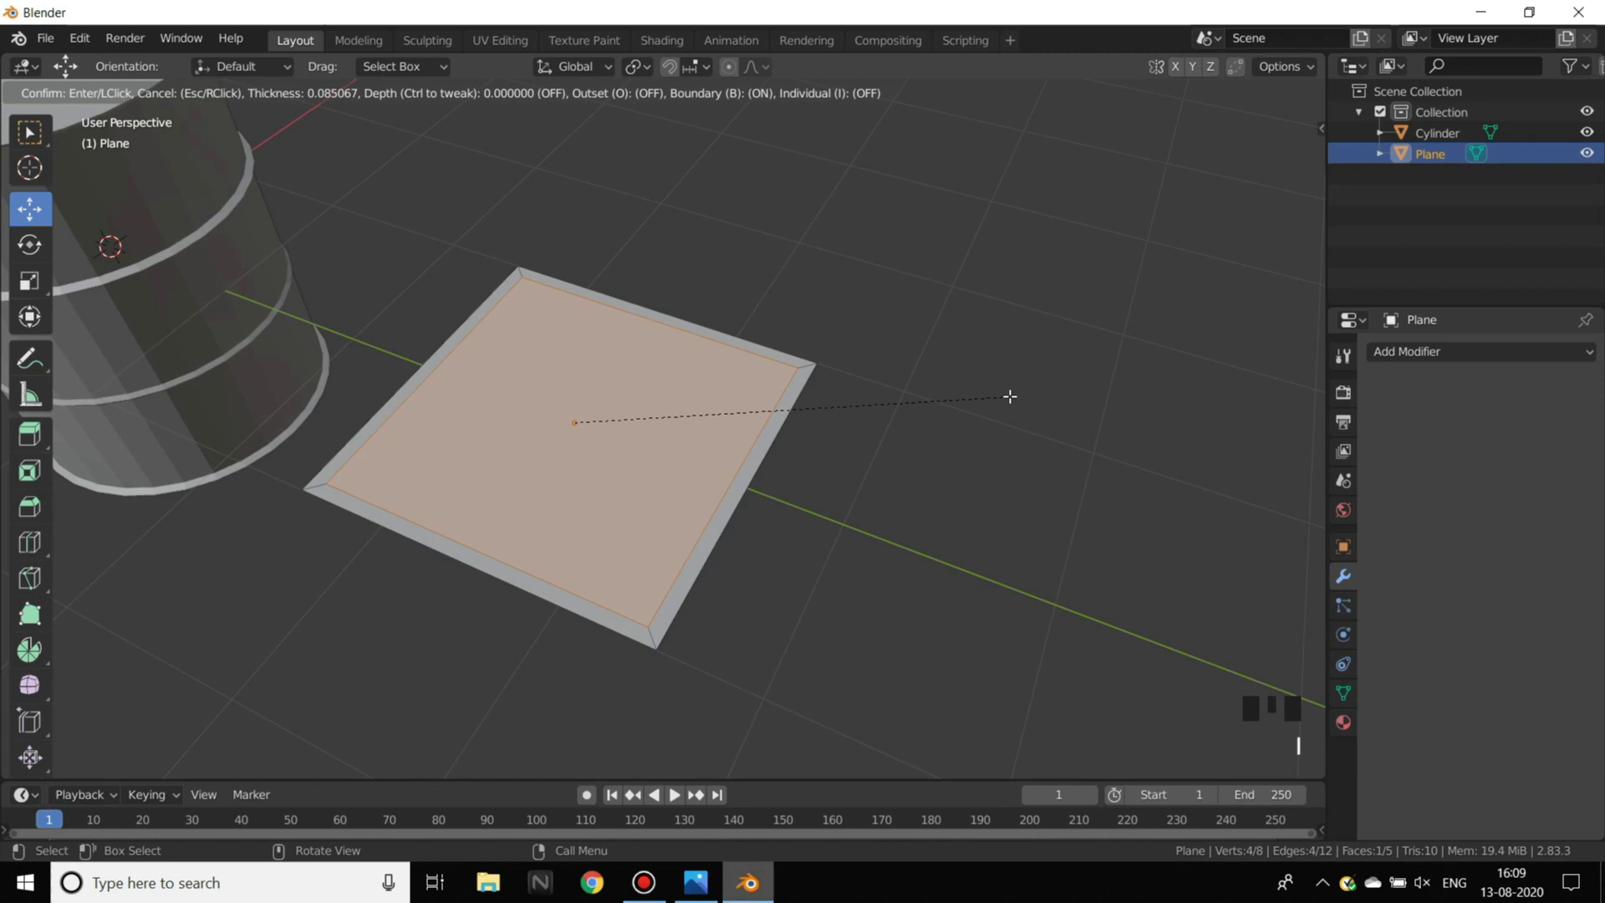
left_click(987, 405)
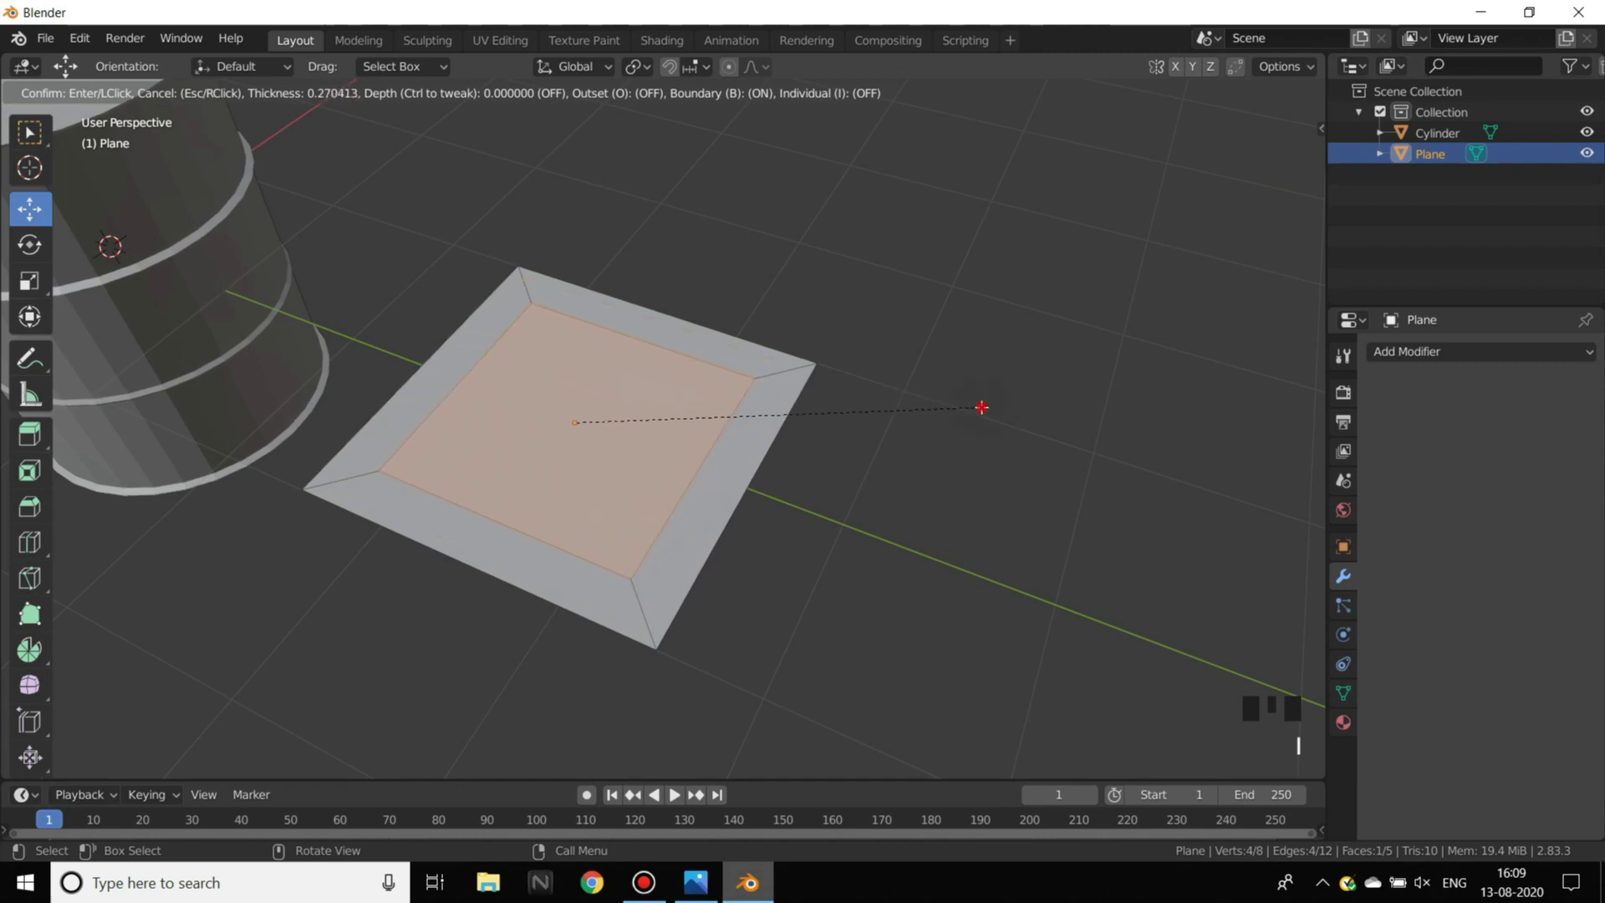
key("i")
left_click(1004, 355)
key("i")
key("i")
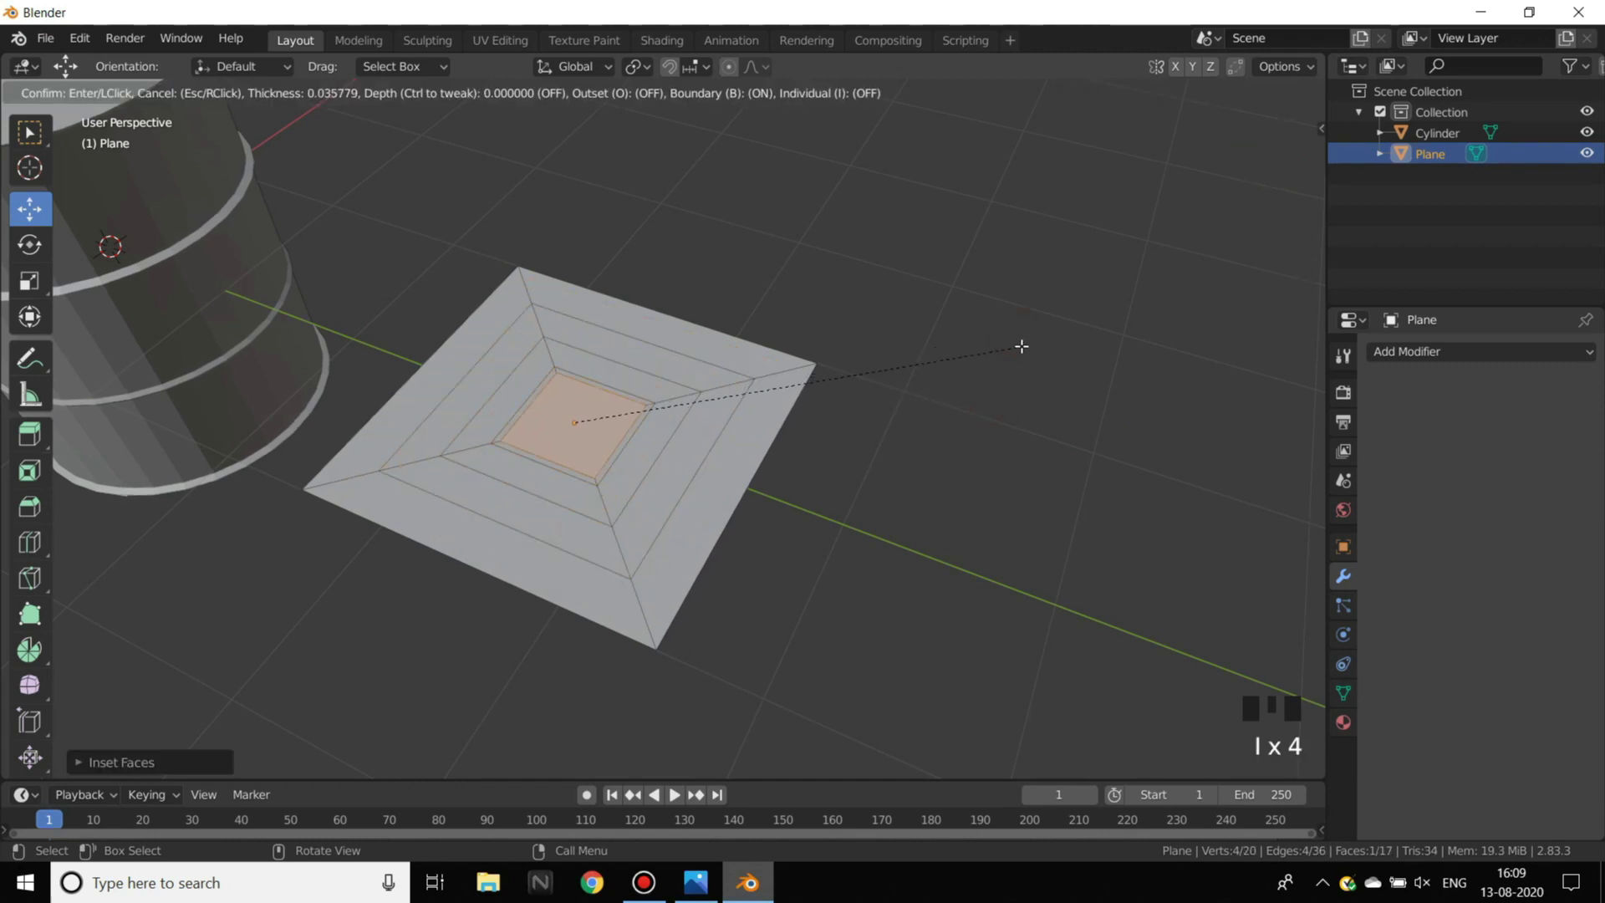
left_click(1018, 345)
- Undo the insets on the plane and delete the plane in Object Mode
key("ctrl+z")
key("ctrl+z")
key("ctrl+z")
key("ctrl+z")
key("Tab")
key("x")
left_click(760, 355)
- Select the barrel and enter Edit Mode with its lid face selected
middle_click_drag(760, 355, 820, 461, "shift")
key("Tab")
left_click(328, 250)
key("Tab")
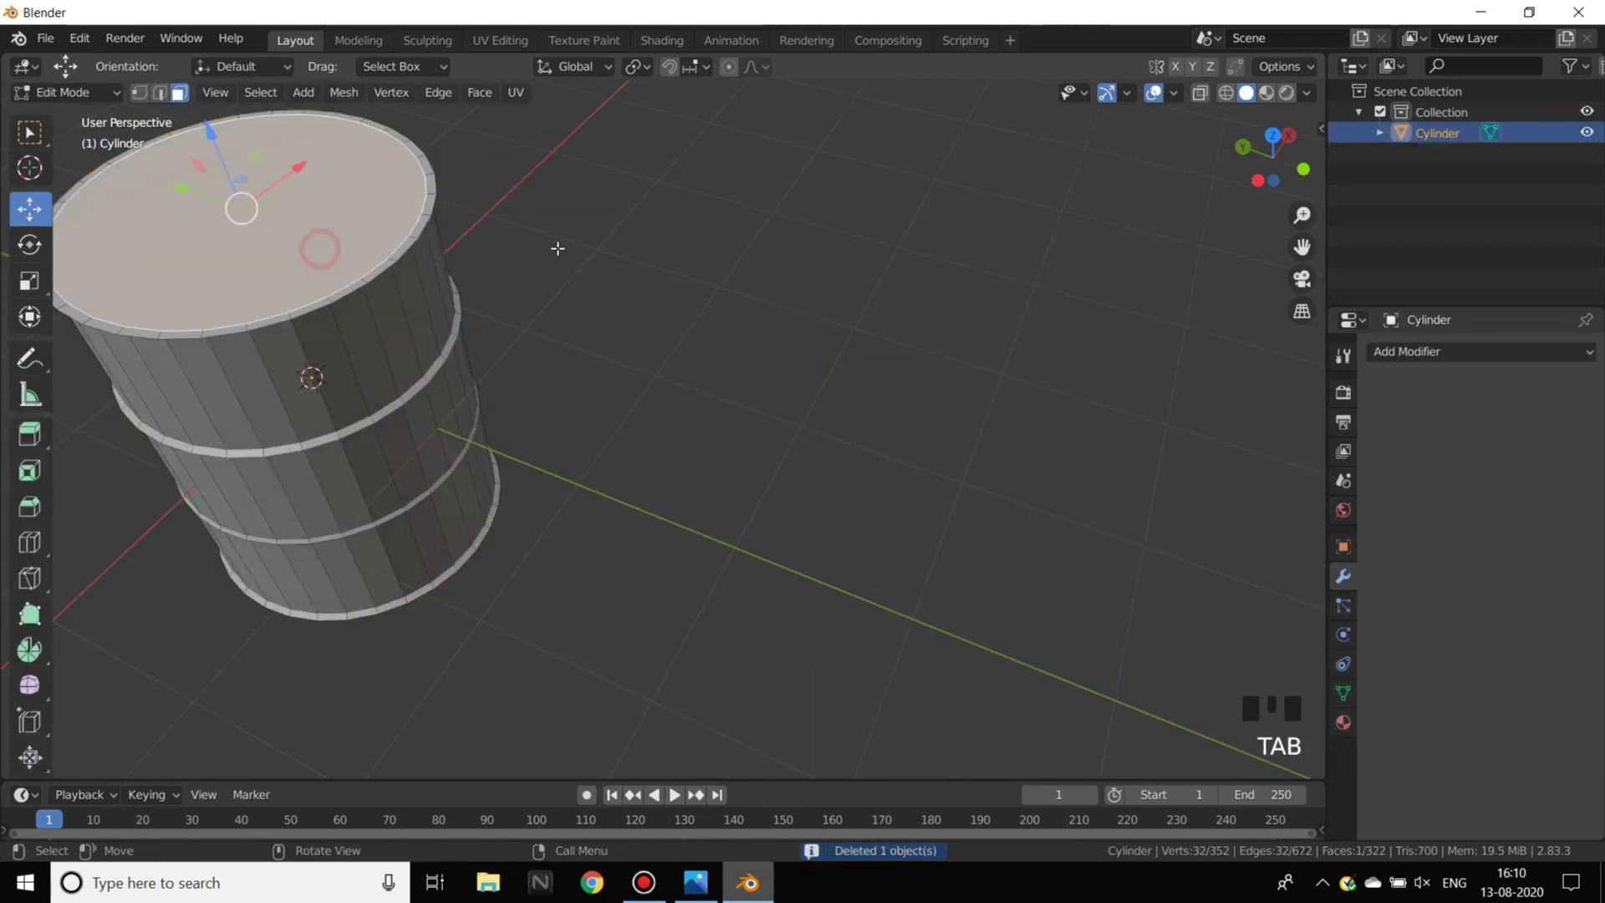
middle_click_drag(328, 249, 810, 613, "shift")
scroll(810, 613, "up", 5)
middle_click_drag(1302, 595, 858, 389, "shift")
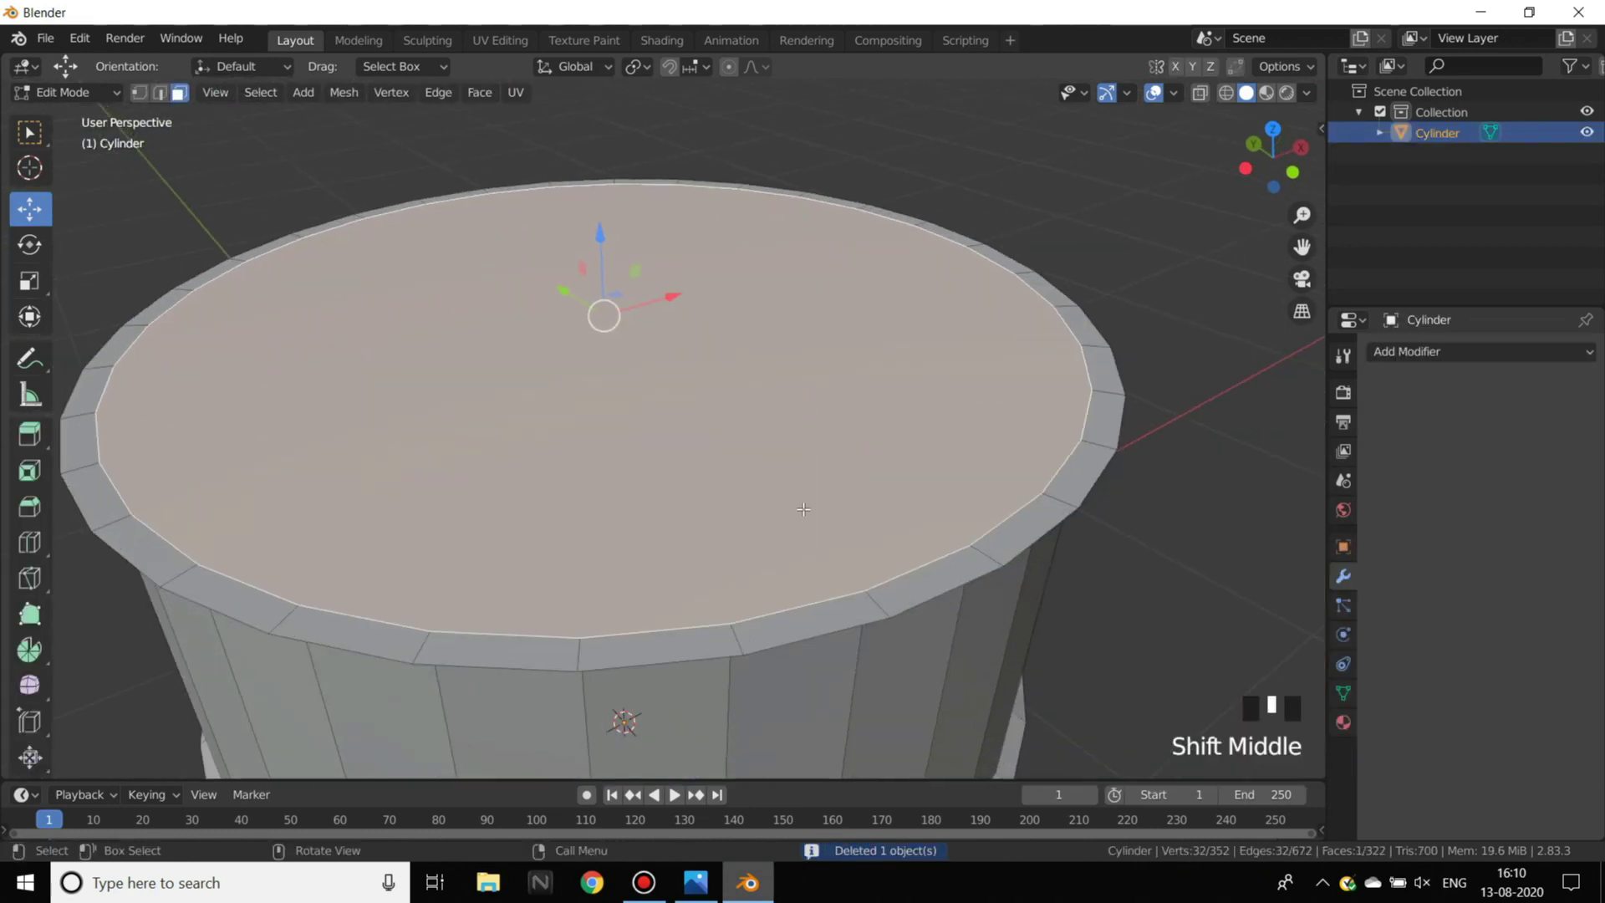
scroll(850, 455, "down", 3)
middle_click_drag(850, 455, 860, 455)
scroll(1021, 420, "up", 2)
- Try another inset on the barrel's lid face and undo it
key("i")
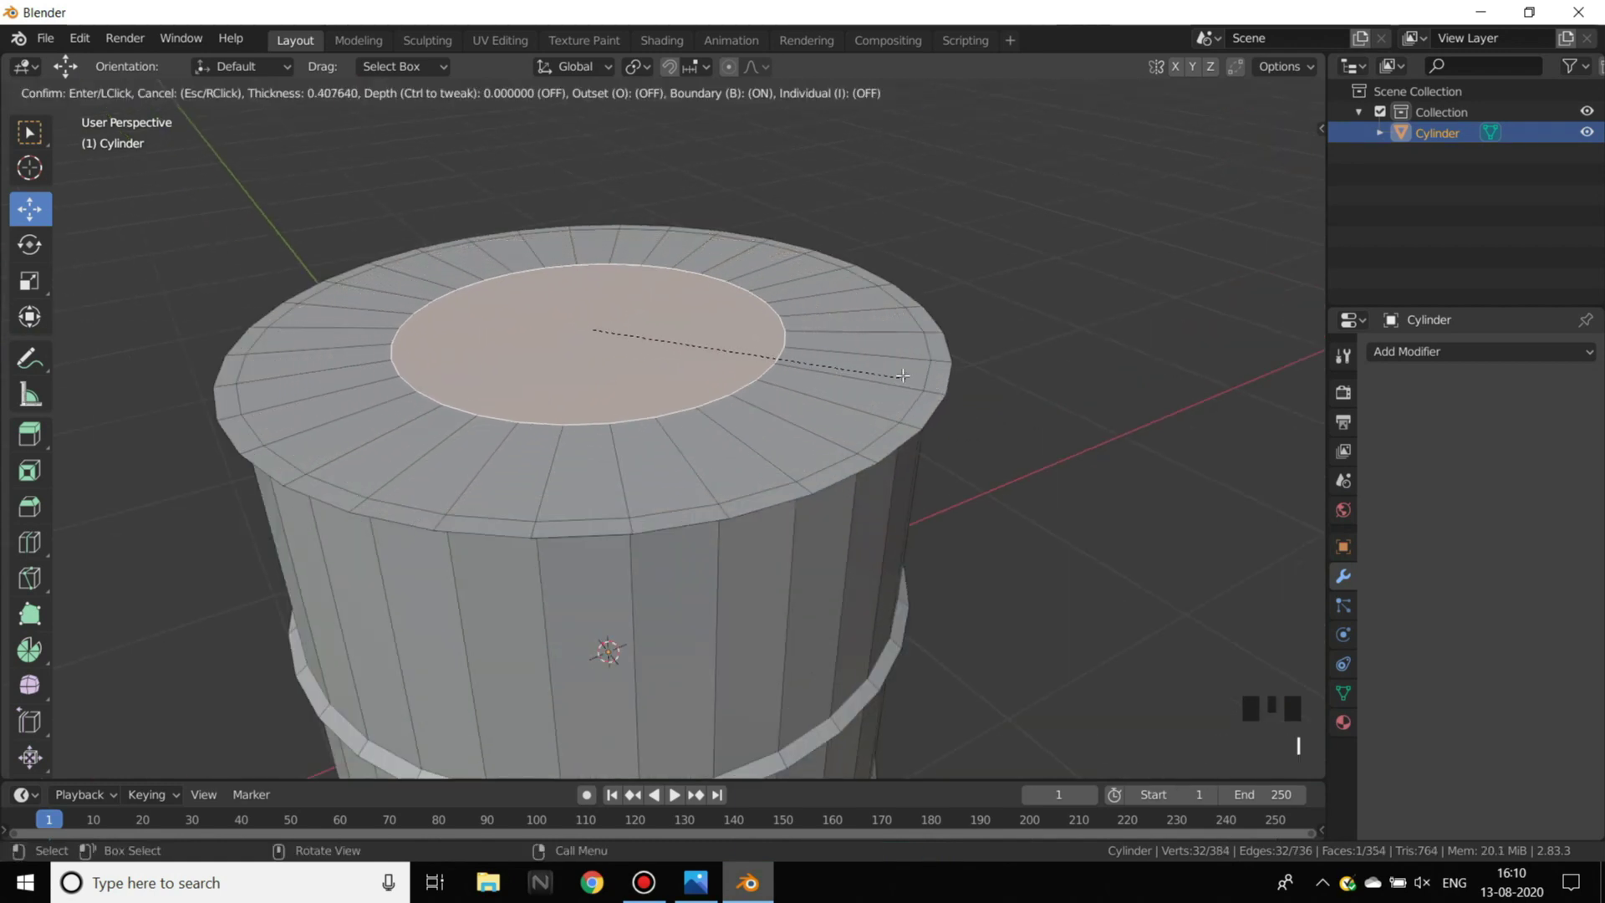
left_click(961, 315)
key("ctrl+z")
- Check the lid in the drum photo and extrude the lid face down about 0.029 m inside the rim
key("alt+Tab")
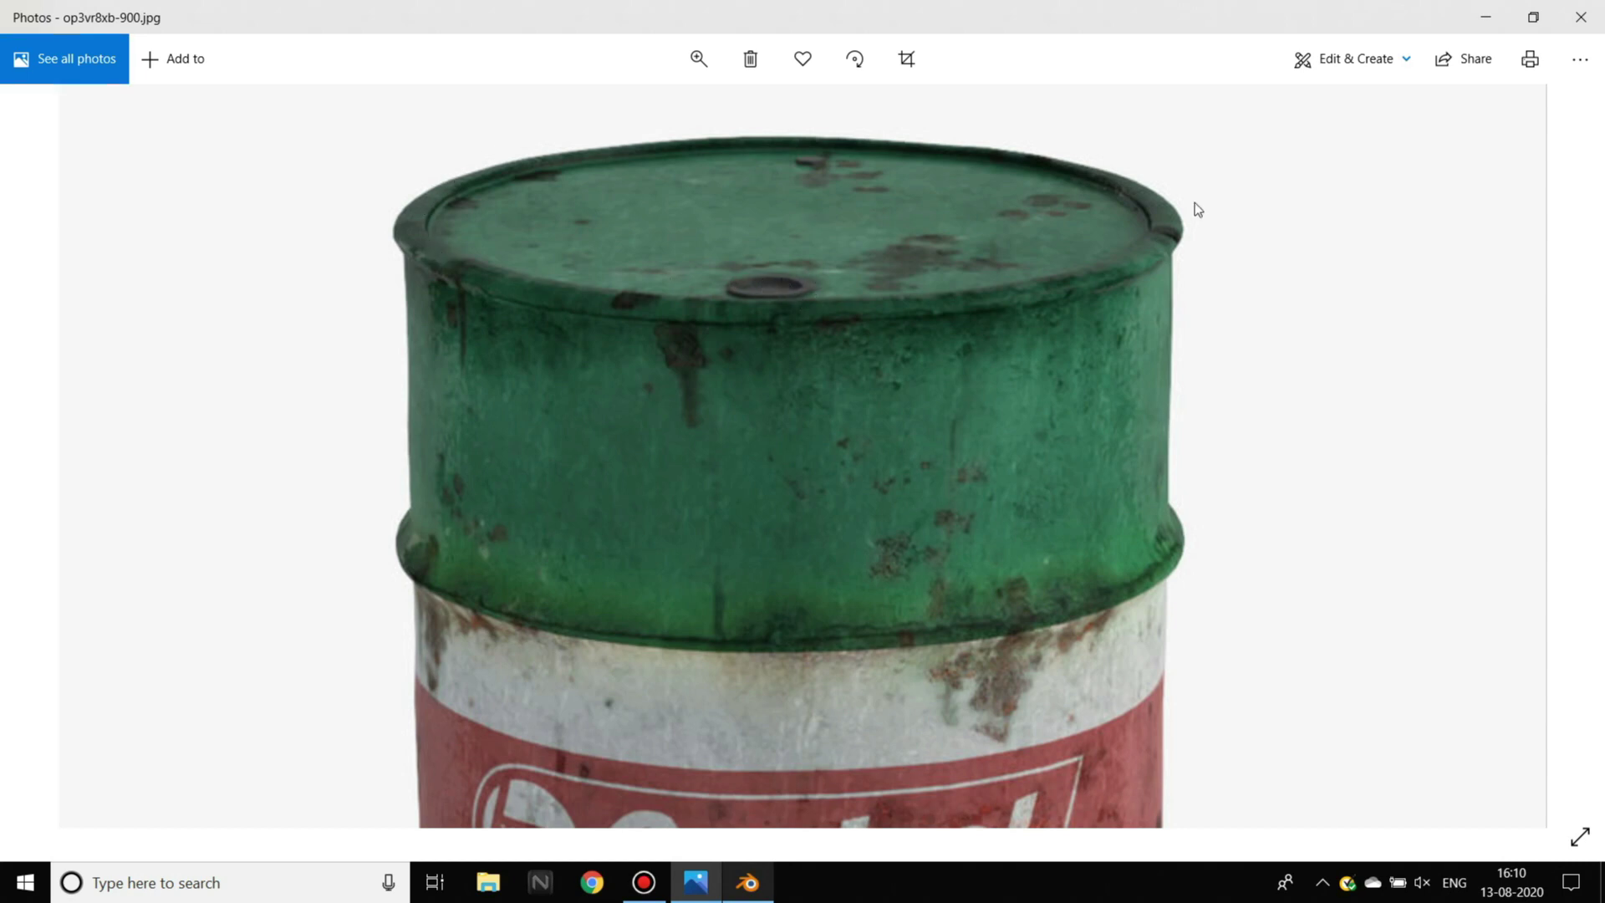
key("alt+Tab")
key("e")
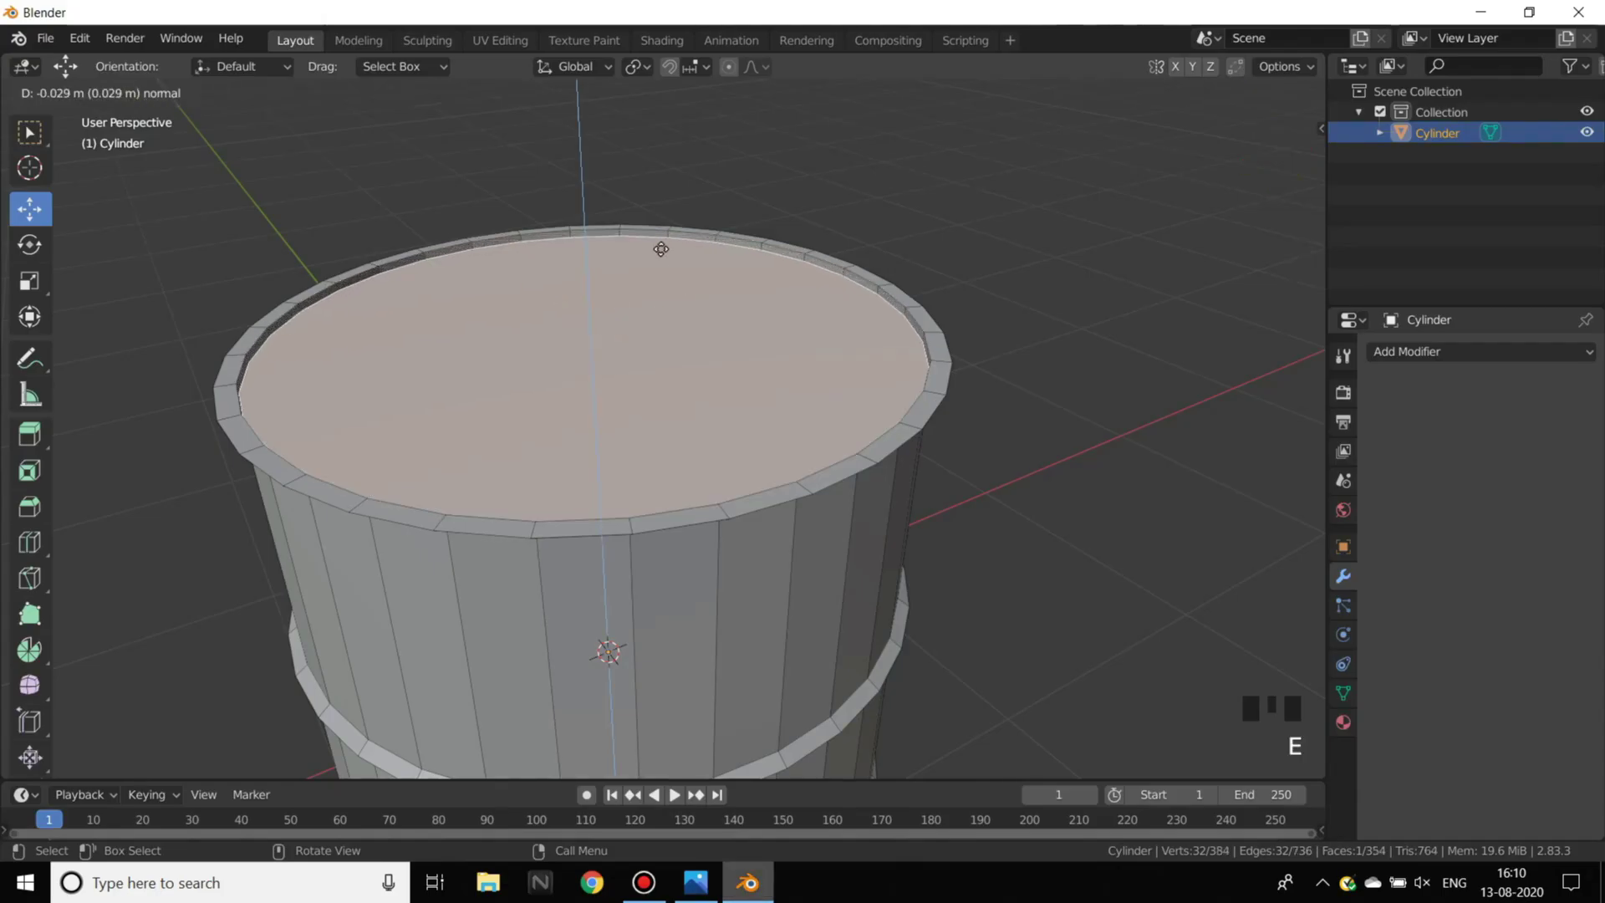
left_click(661, 249)
middle_click_drag(661, 249, 1027, 318)
key("Tab")
key("Tab")
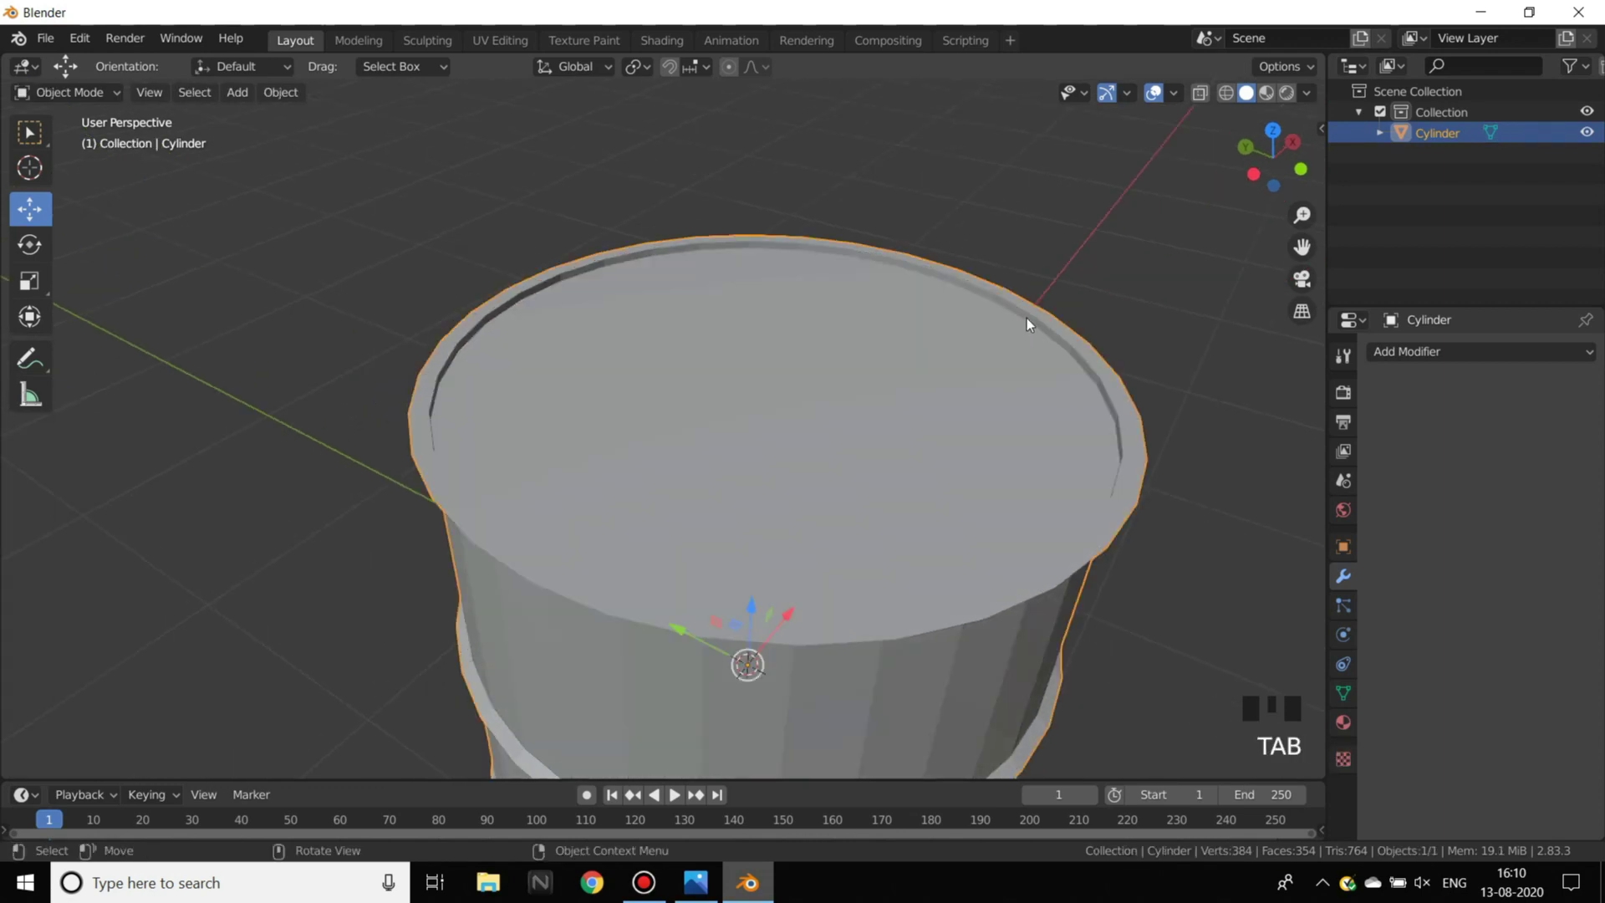
- Start another extrusion of the recessed lid face, cancel its movement and undo the extrusion
key("e")
right_click(860, 340)
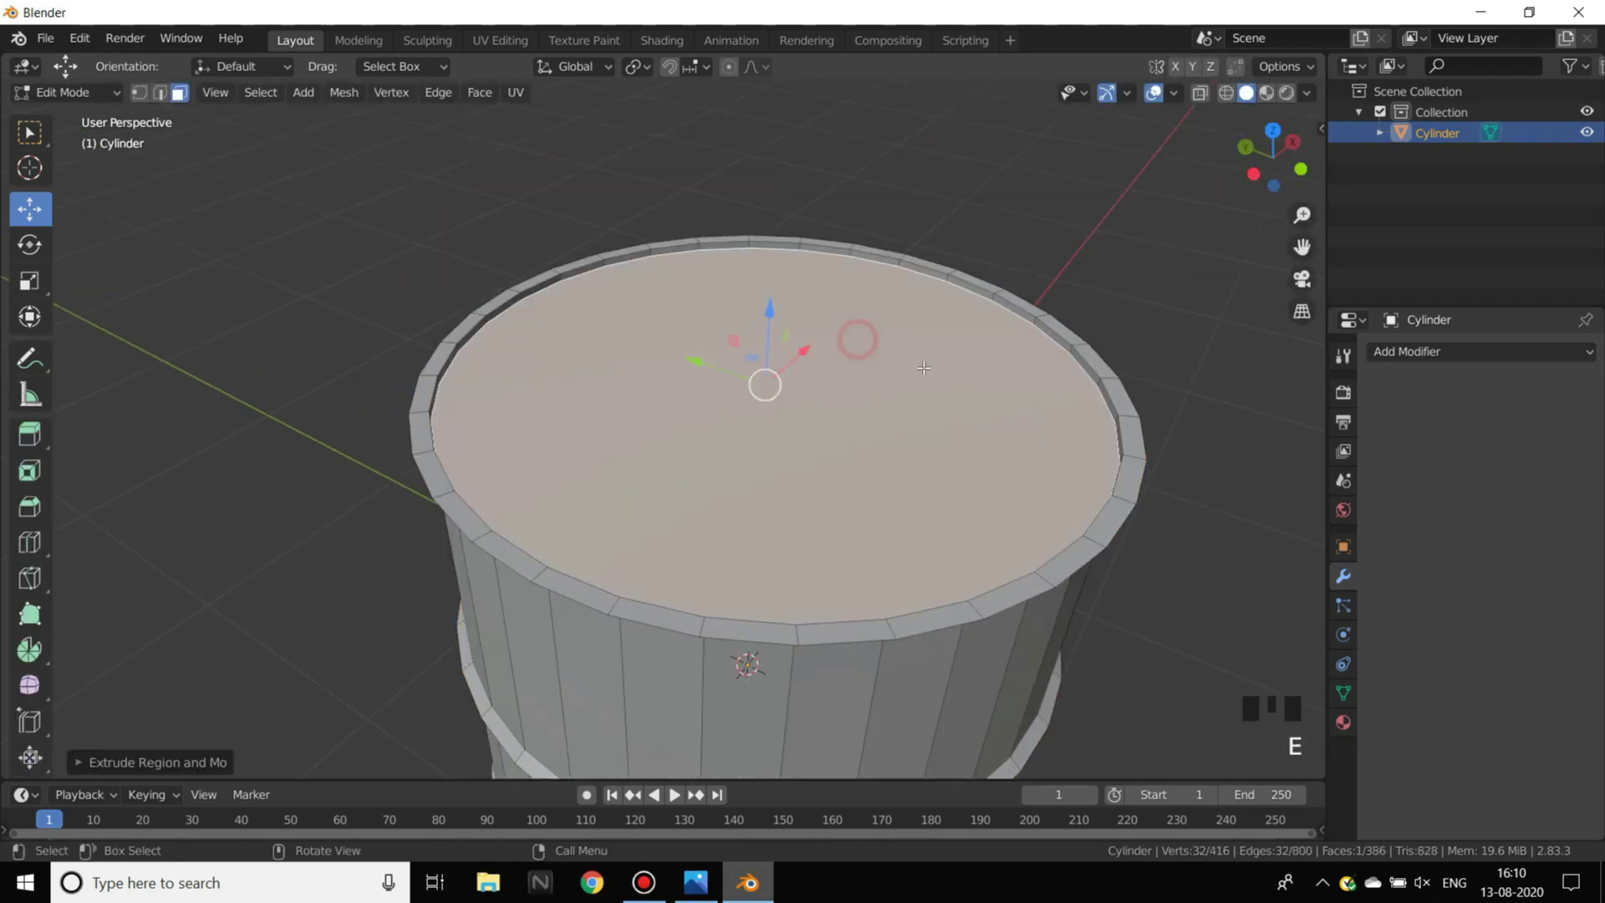
middle_click_drag(978, 412, 956, 406)
key("ctrl+z")
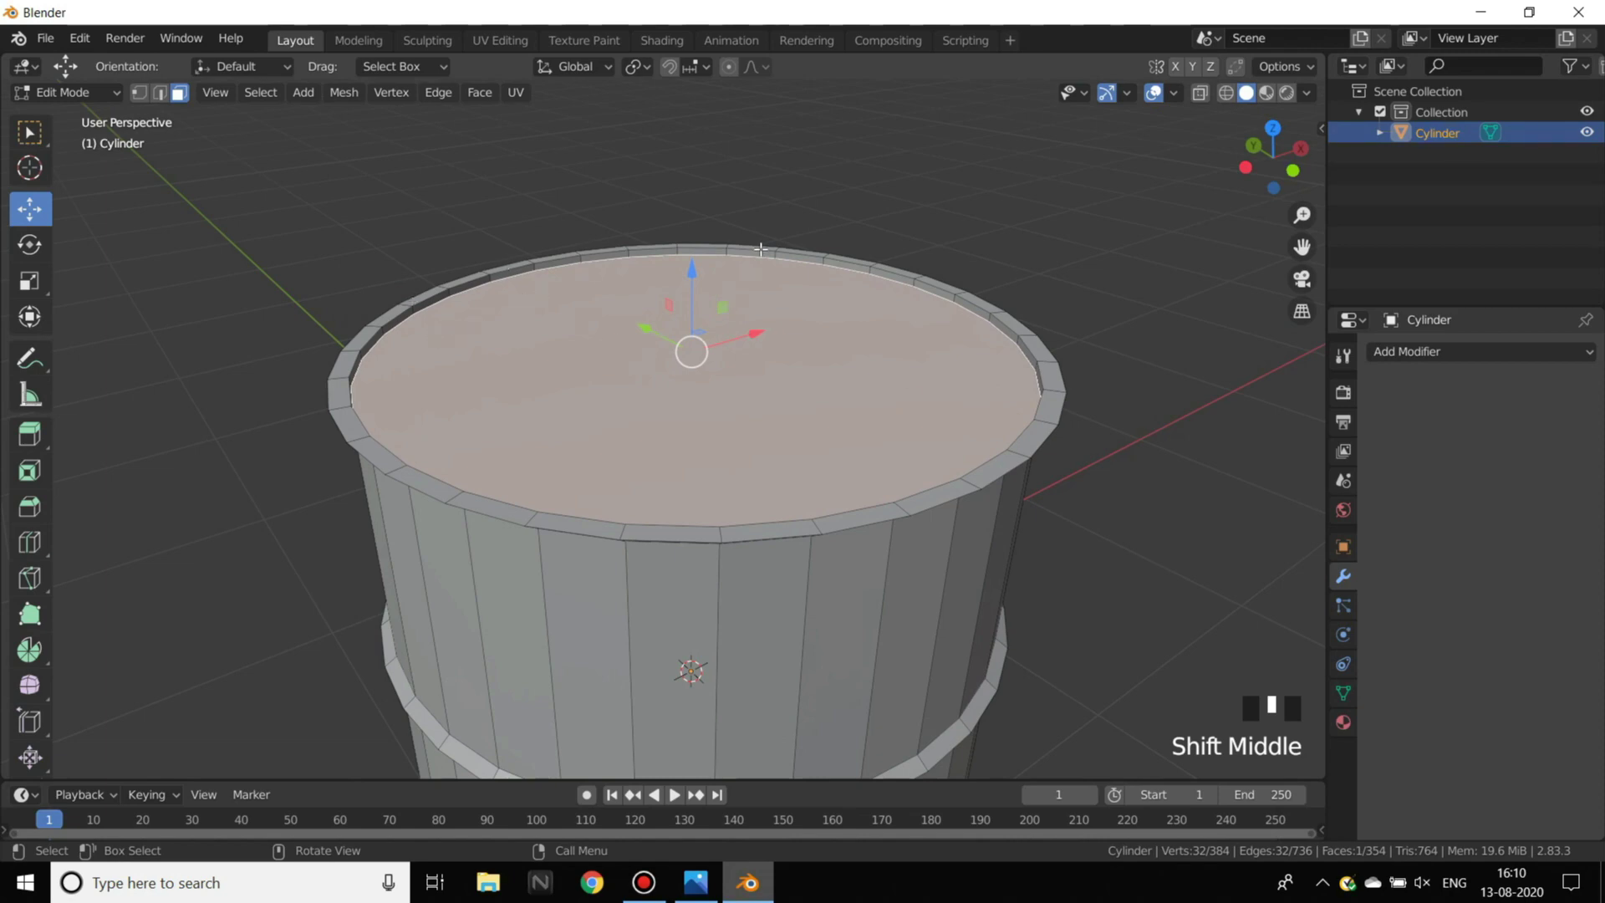
- Compare the recess with the drum photo and inset the lid face by about 0.9 m, leaving a small central disc
left_click(1050, 375)
middle_click_drag(1050, 375, 1021, 351)
key("alt+Tab")
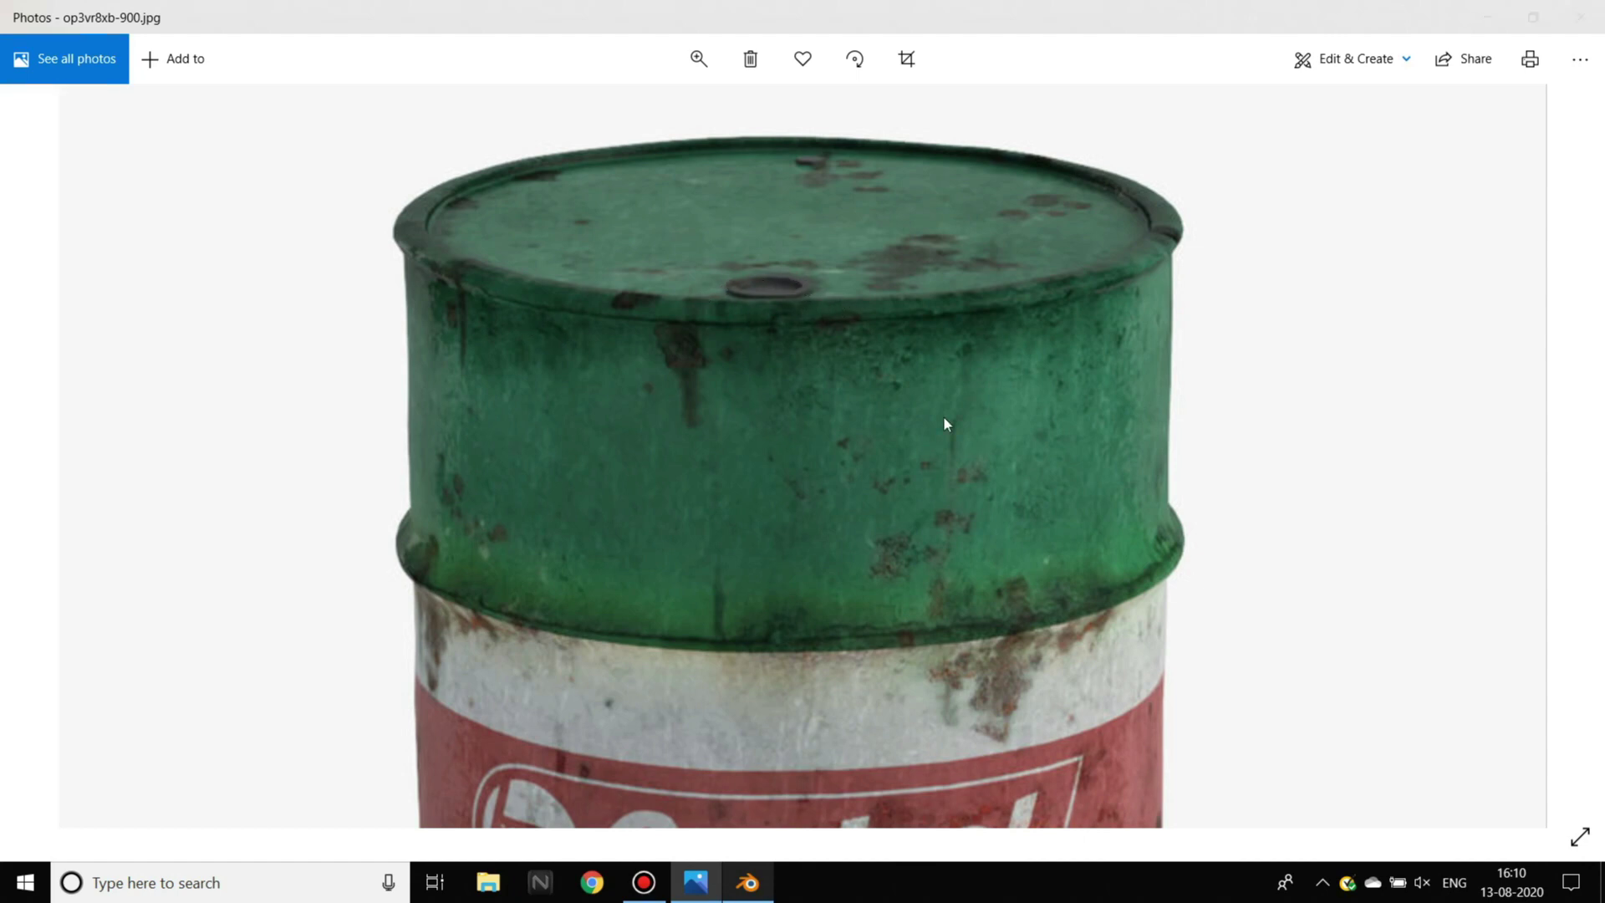
key("alt+Tab")
left_click(781, 303)
middle_click_drag(780, 303, 630, 513)
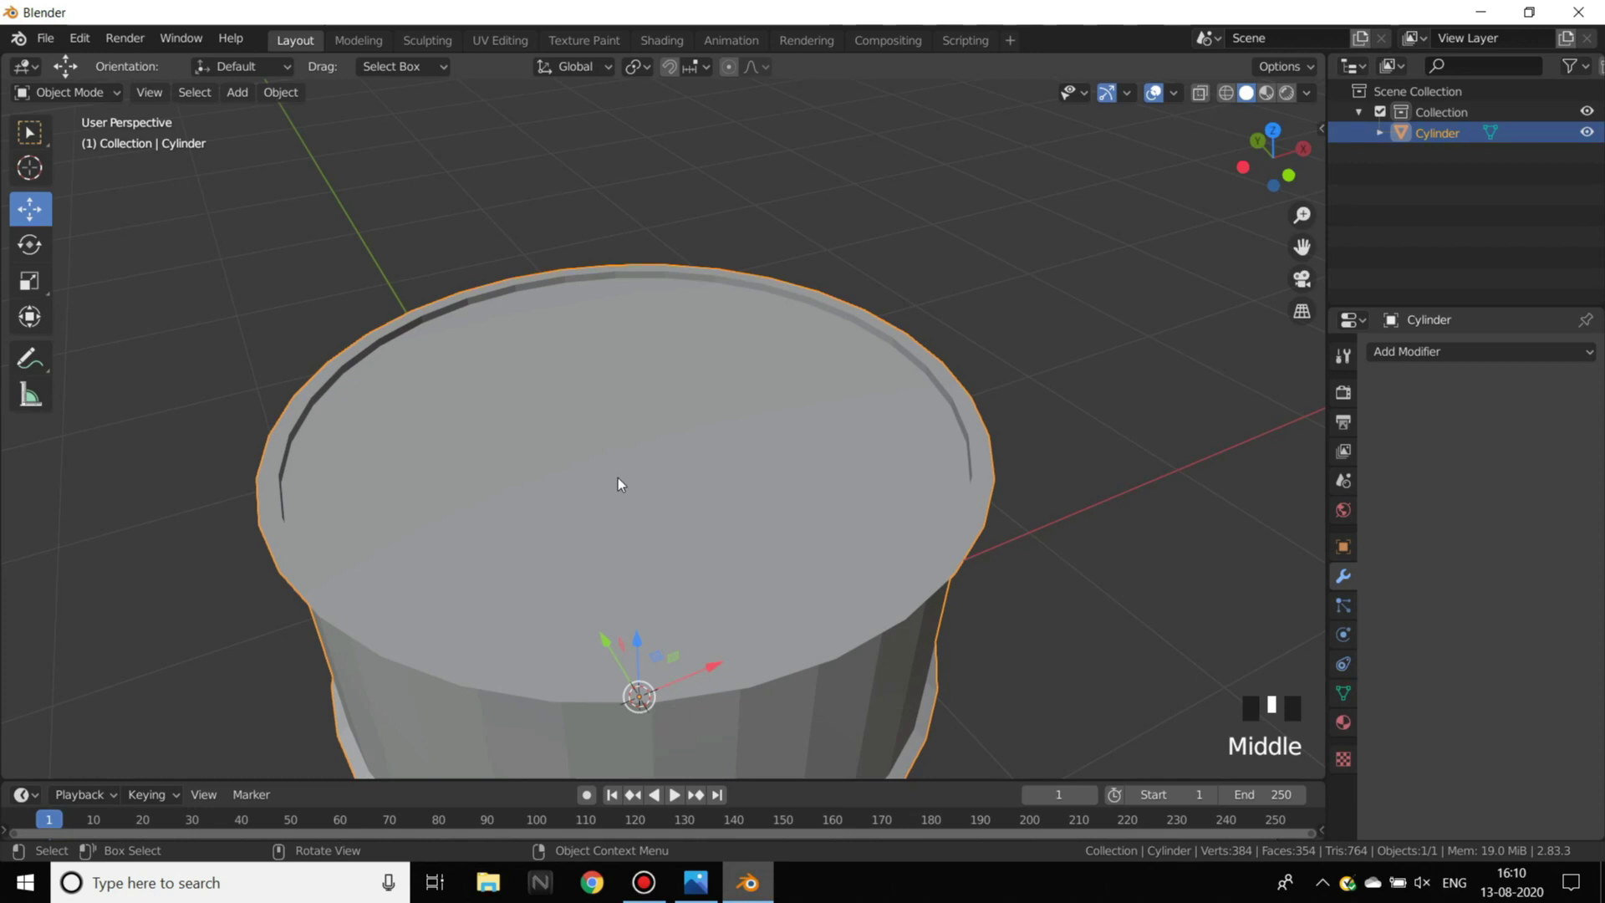
key("Tab")
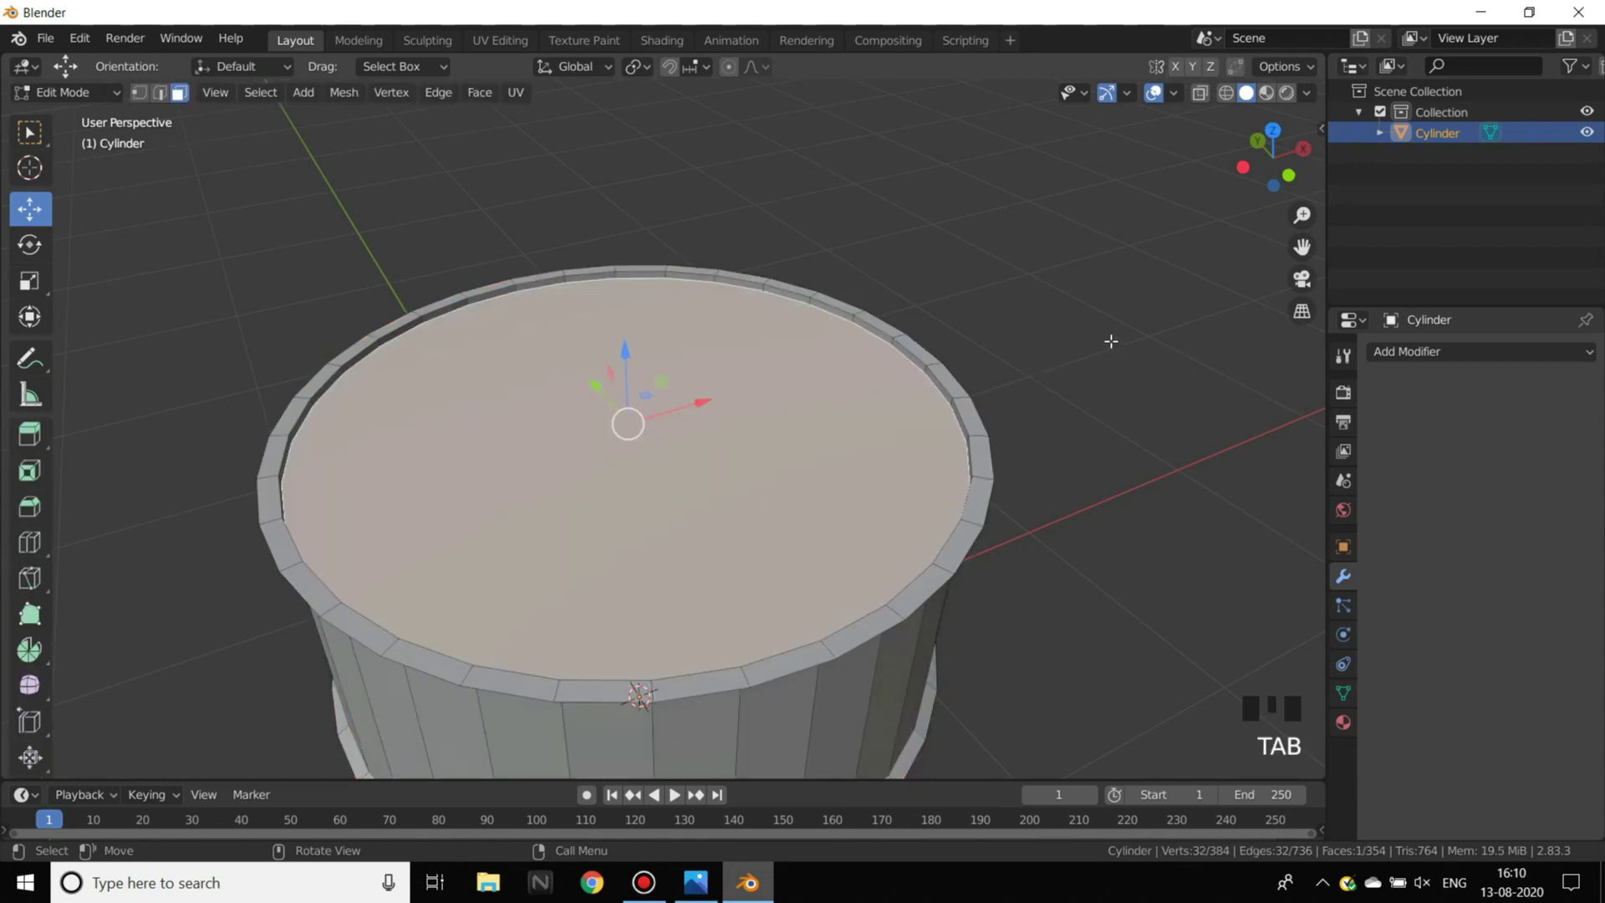
key("i")
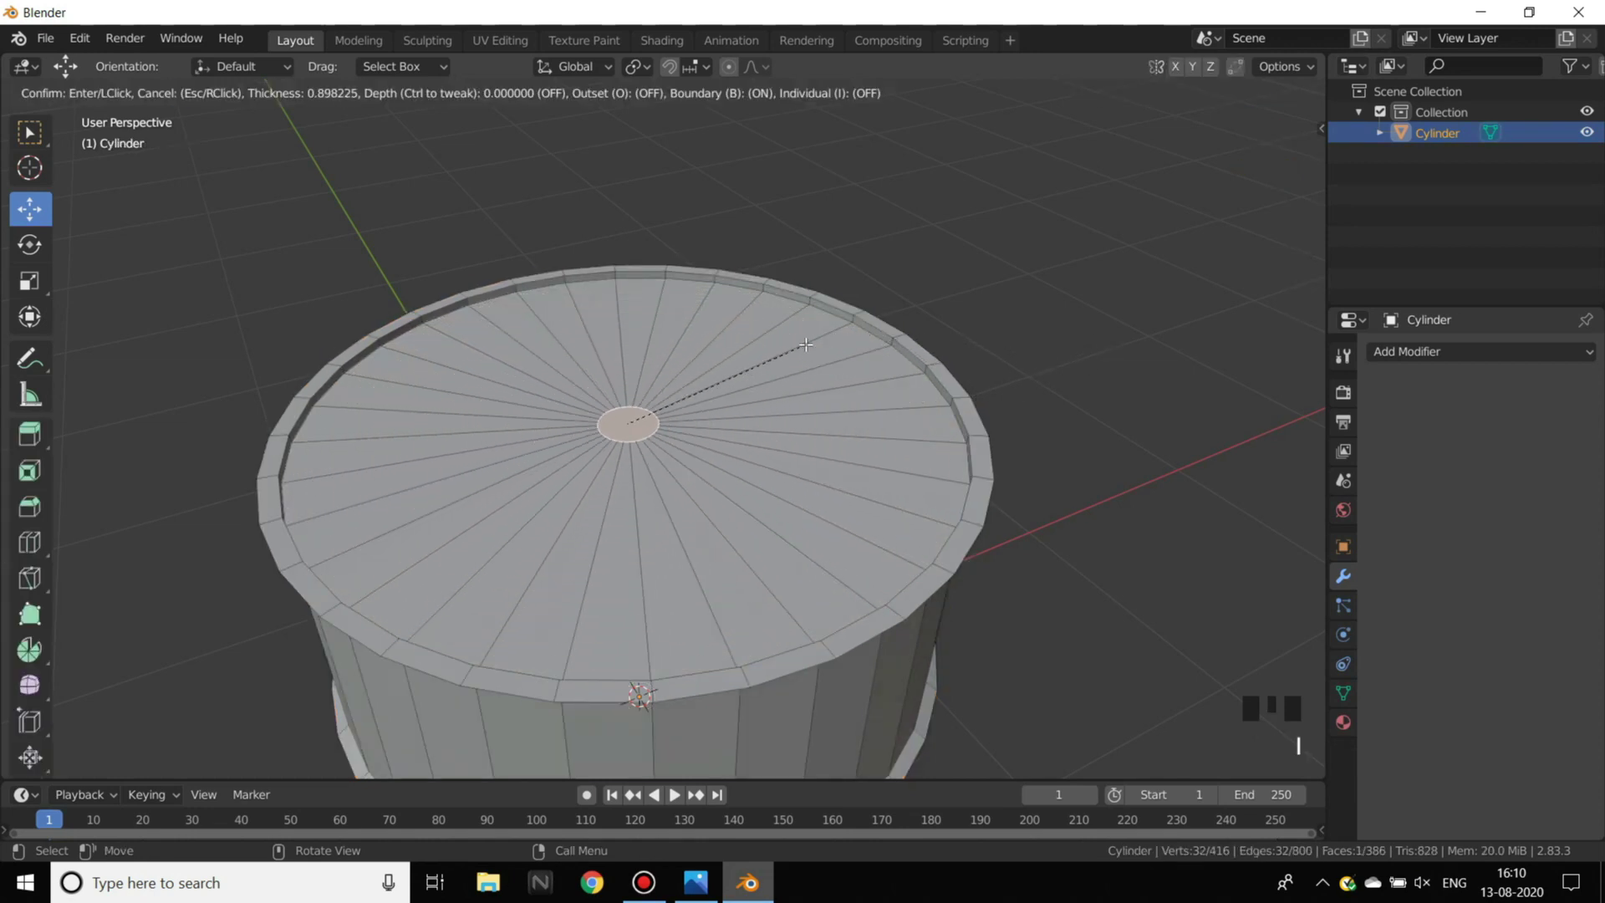
left_click(805, 345)
middle_click_drag(805, 345, 878, 402)
scroll(1041, 424, "up", 3)
scroll(1143, 351, "down", 3)
middle_click_drag(1143, 351, 1054, 355, "shift")
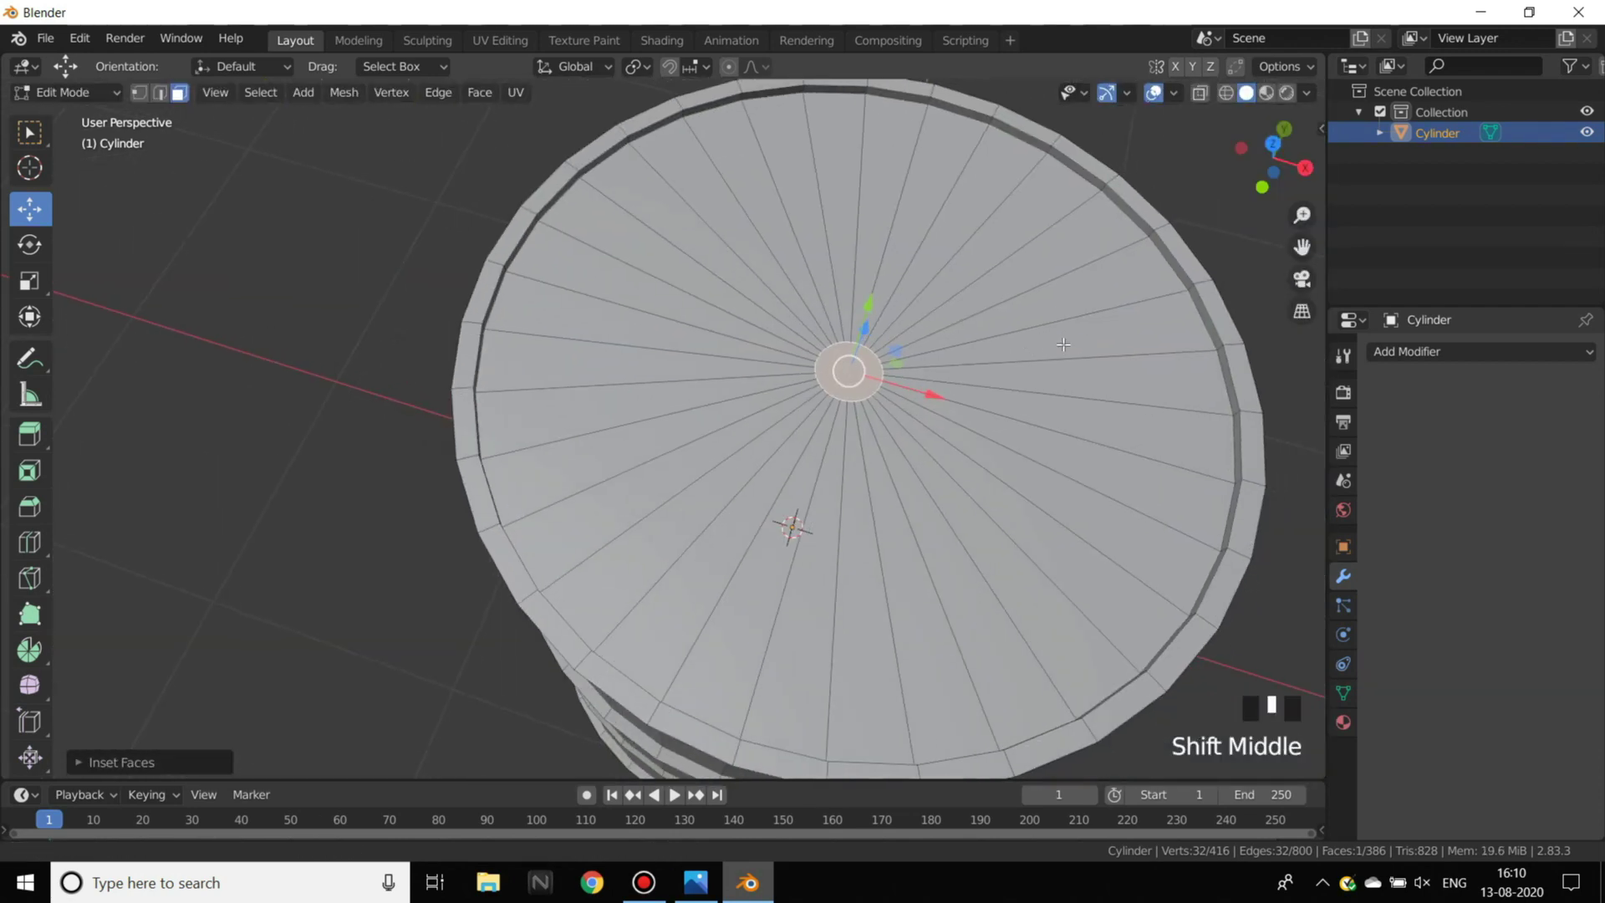
- Try moving the small disc freely across the lid and undo the move
key("g")
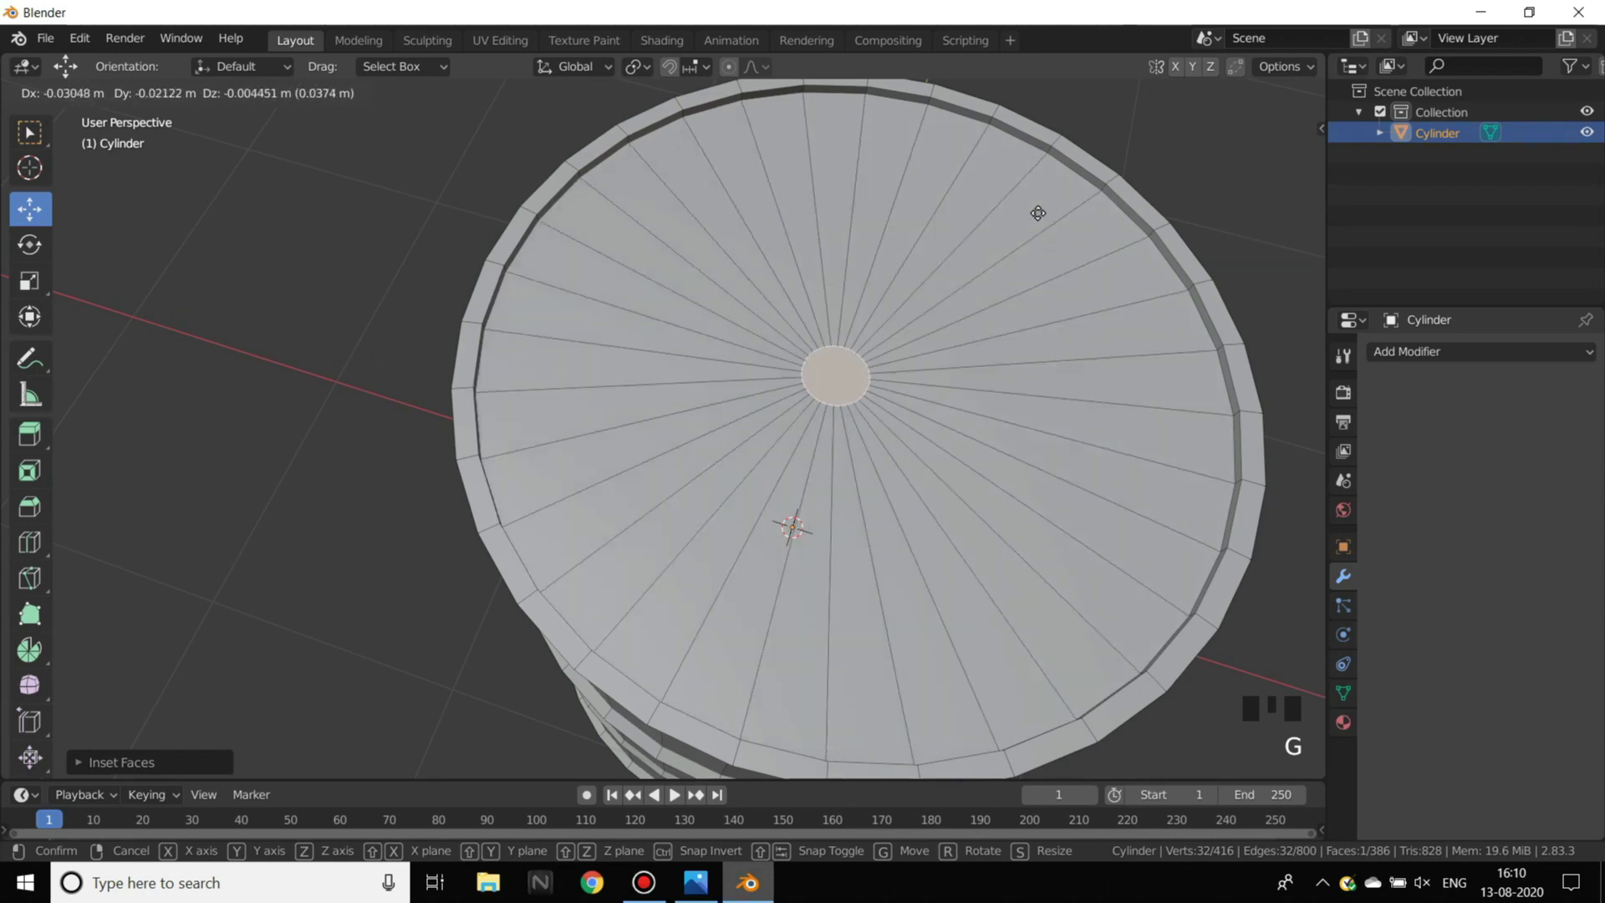
left_click(1073, 387)
scroll(1073, 387, "down", 4)
middle_click_drag(1072, 387, 515, 226)
key("ctrl+z")
- Move the small disc horizontally across the lid to a spot near the rim, matching the bung in the drum photo
scroll(995, 443, "up", 3)
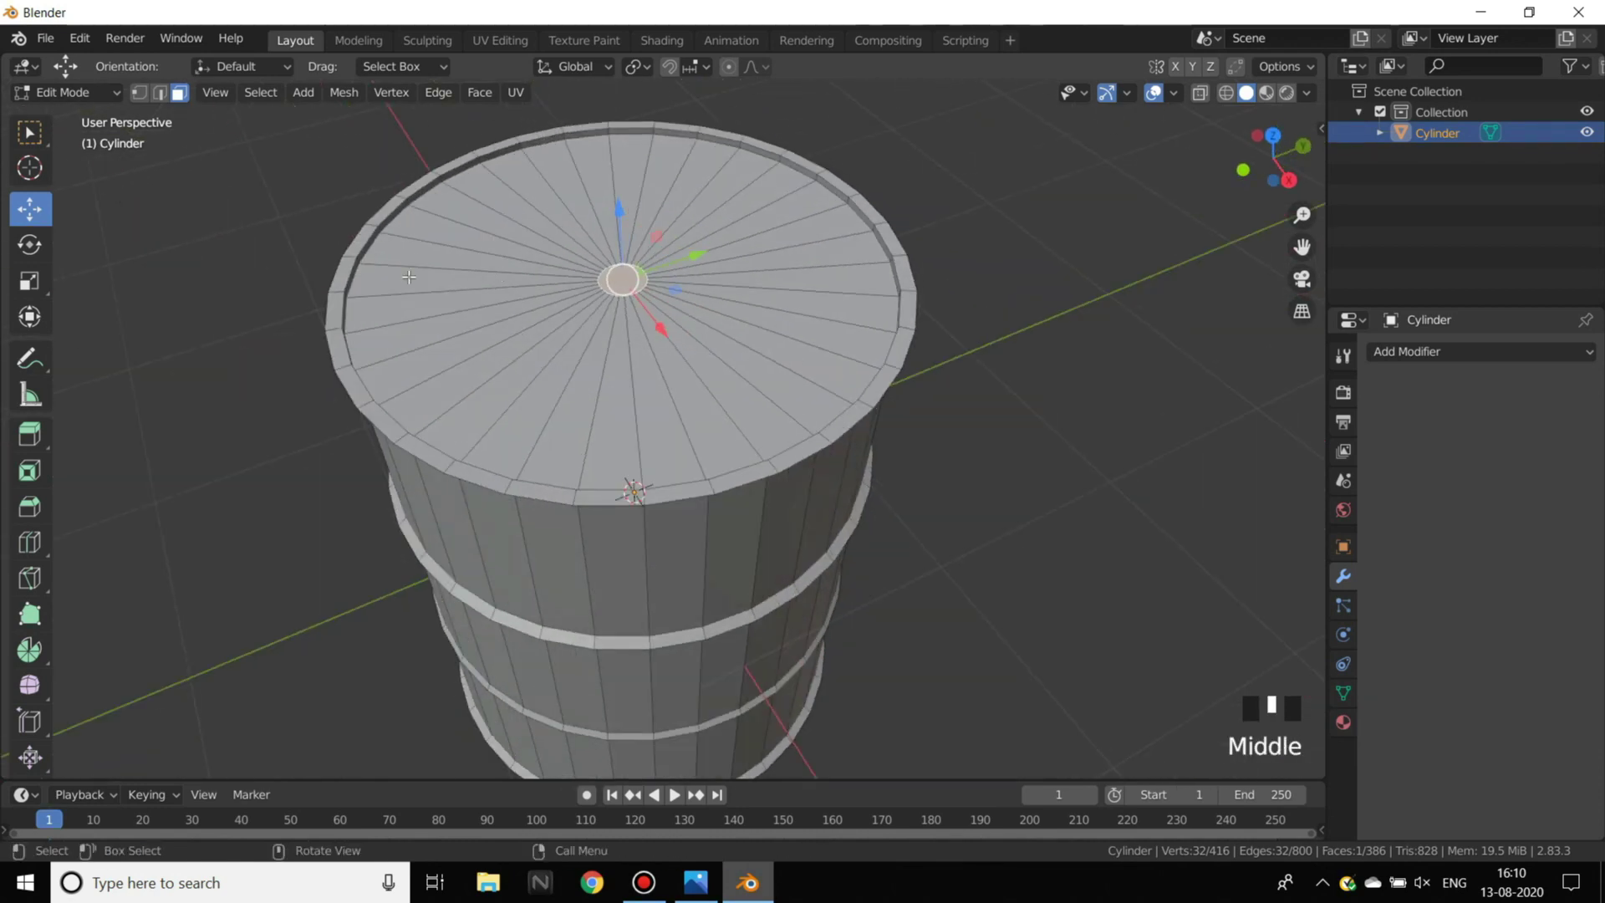
middle_click_drag(409, 277, 452, 359, "shift")
scroll(721, 361, "up", 2)
left_click_drag(721, 360, 636, 342)
left_click(636, 341)
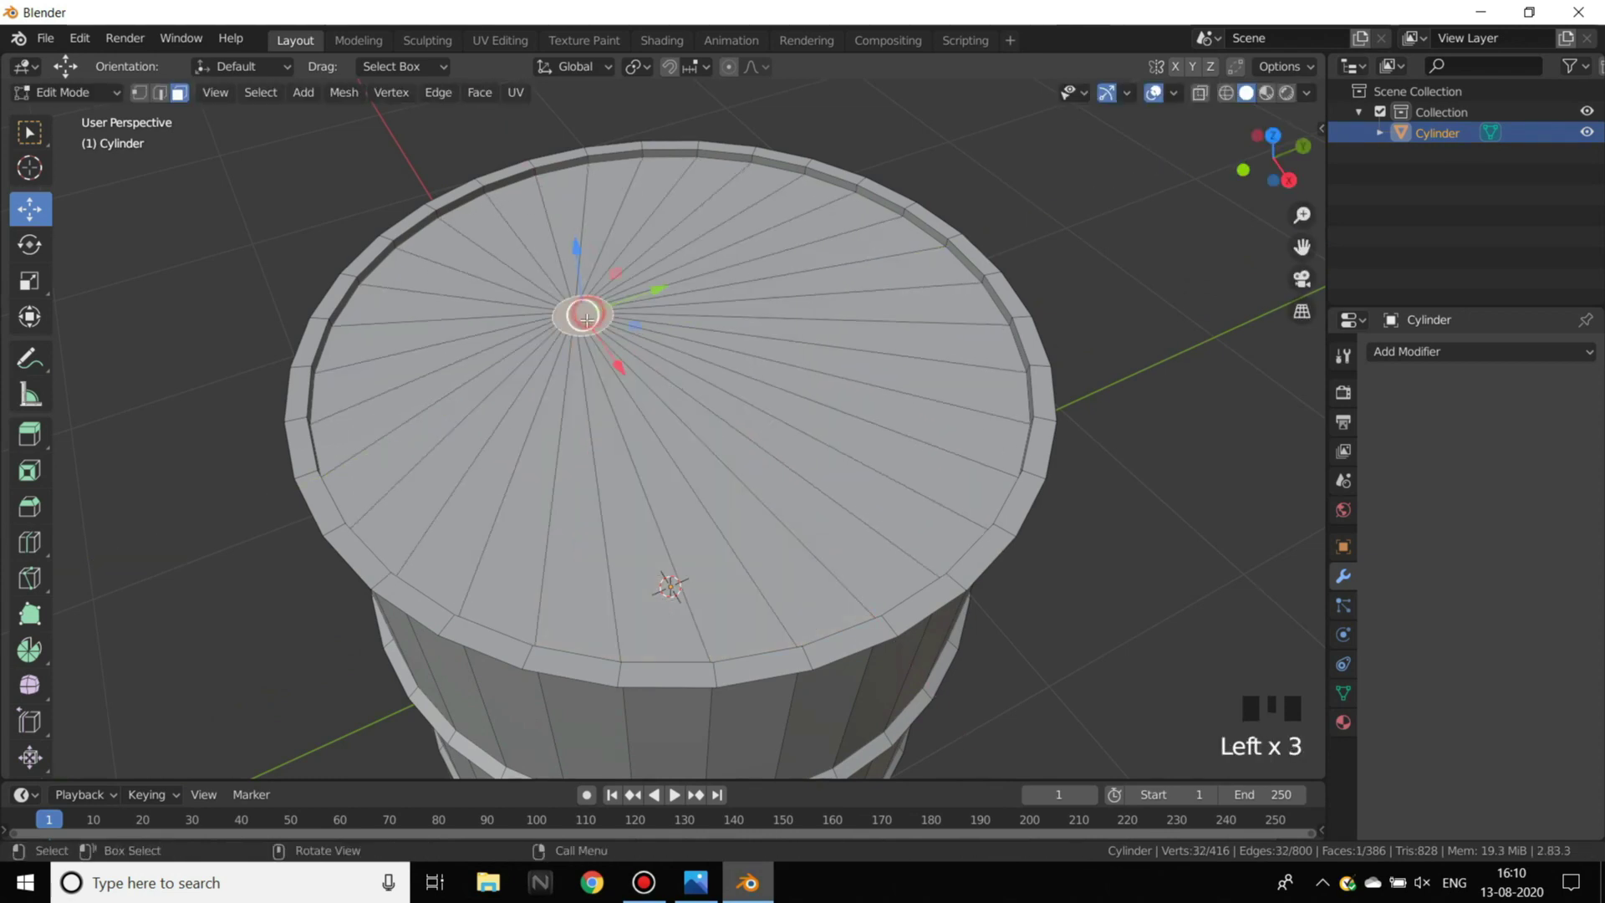
left_click_drag(631, 323, 452, 444)
middle_click_drag(451, 445, 924, 545)
key("alt+Tab")
key("alt+Tab")
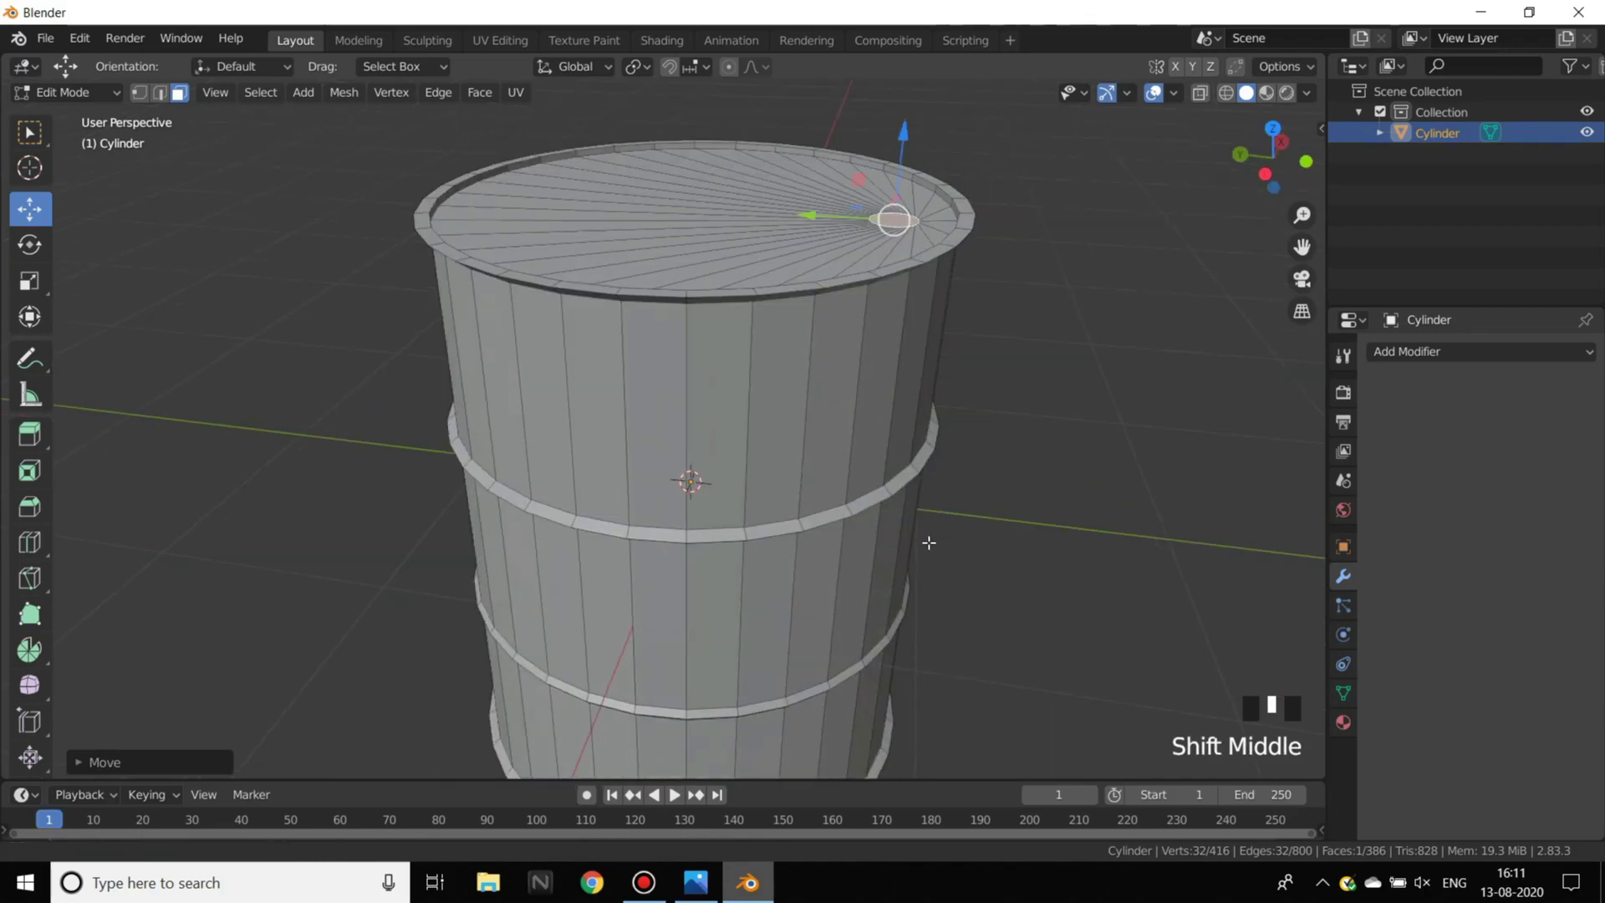
- Check the bung in the drum photo and extrude the small disc up about 0.007 m from the lid
scroll(925, 502, "up", 5)
key("alt+Tab")
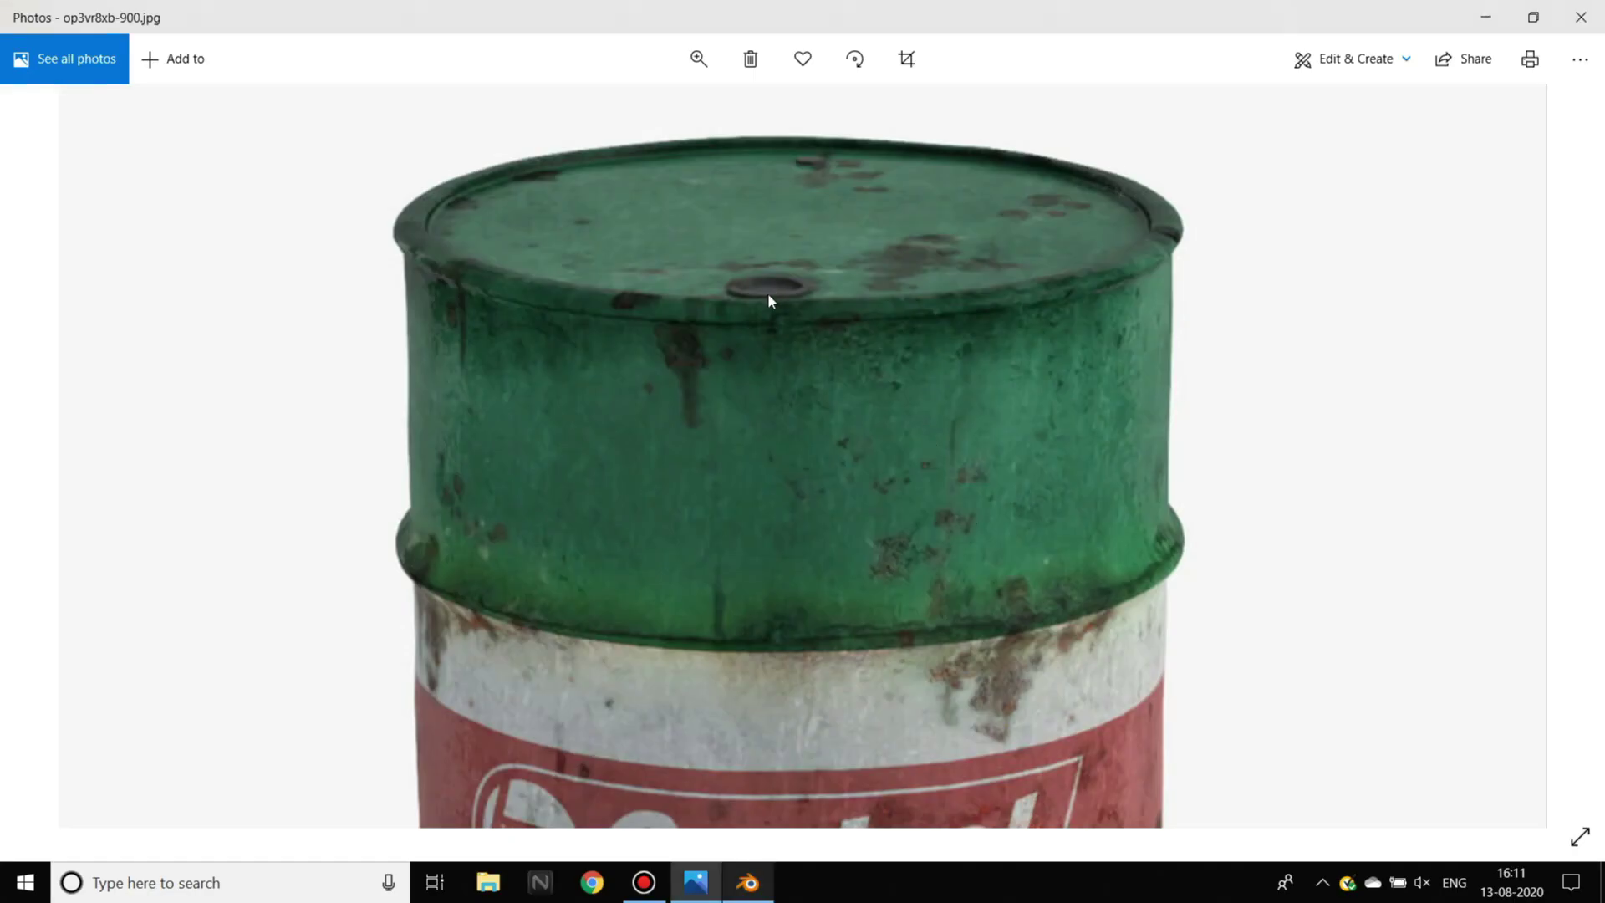
key("alt+Tab")
middle_click_drag(1025, 623, 998, 648, "shift")
scroll(1005, 553, "up", 2)
scroll(998, 648, "up", 1)
key("e")
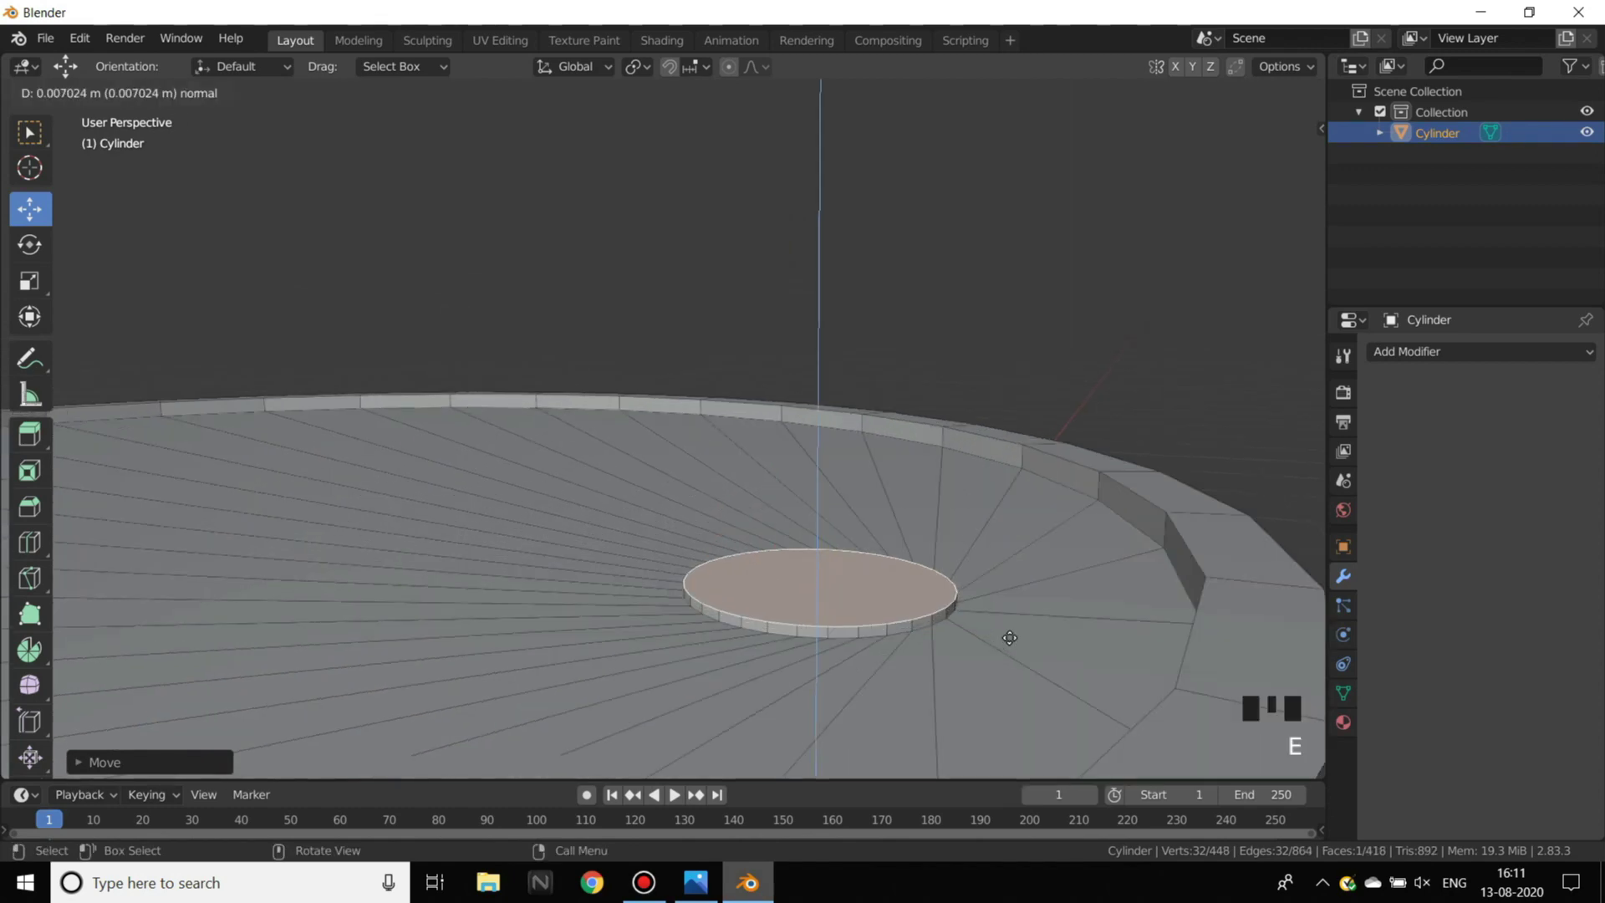
left_click(1009, 638)
- Inset the raised disc's top face slightly and extrude the inner face down about 0.006 m to form the bung's recess
key("alt+Tab")
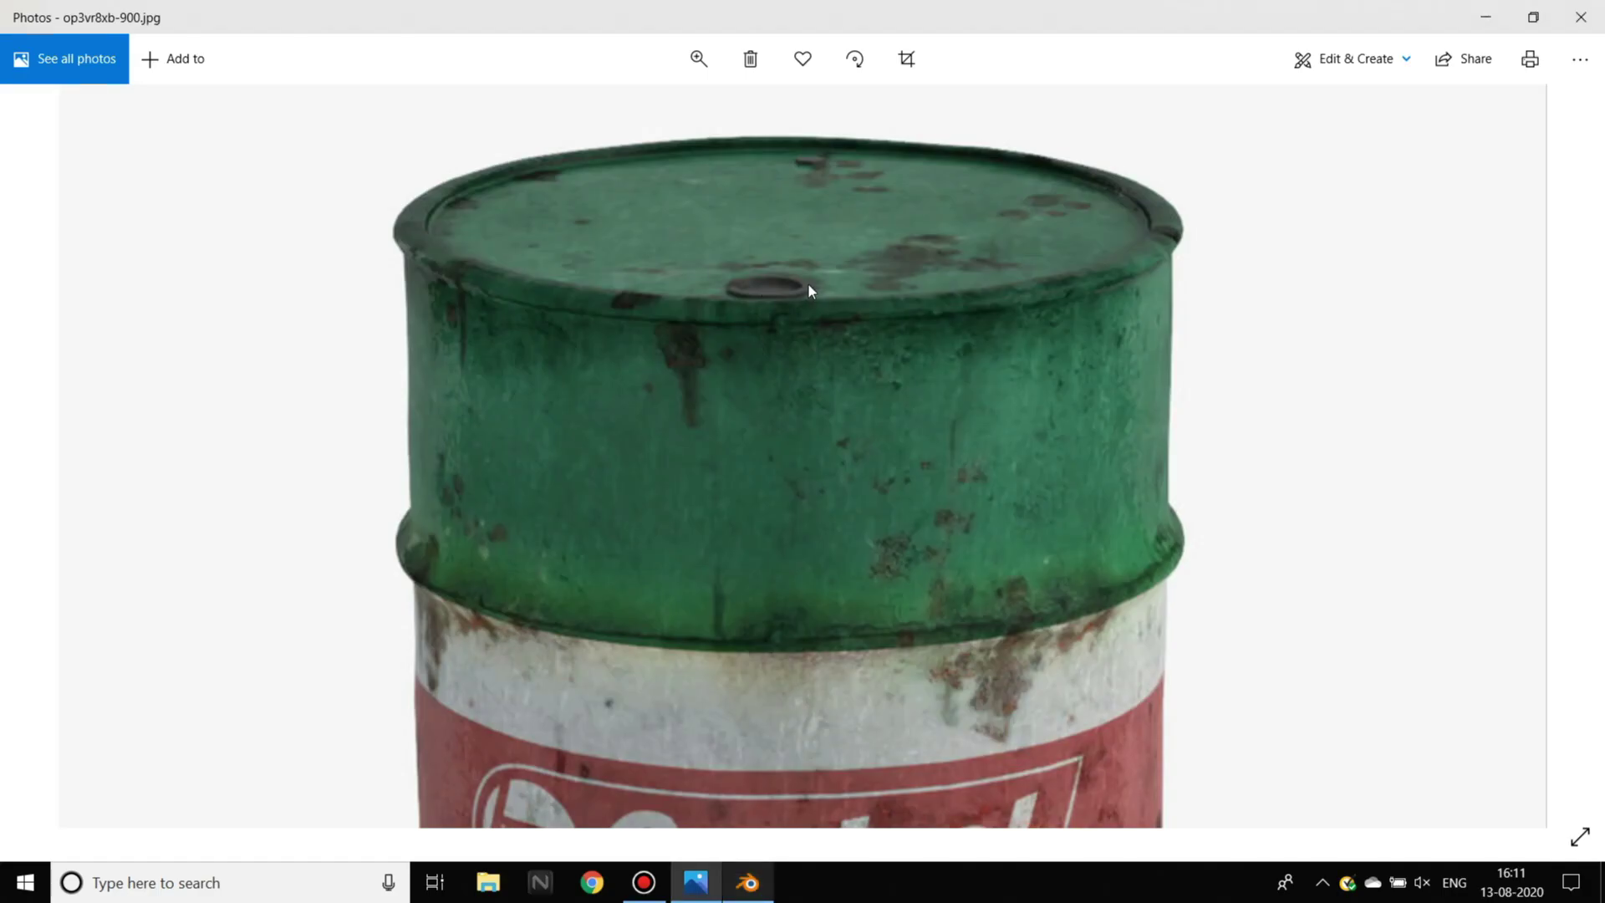
key("alt+Tab")
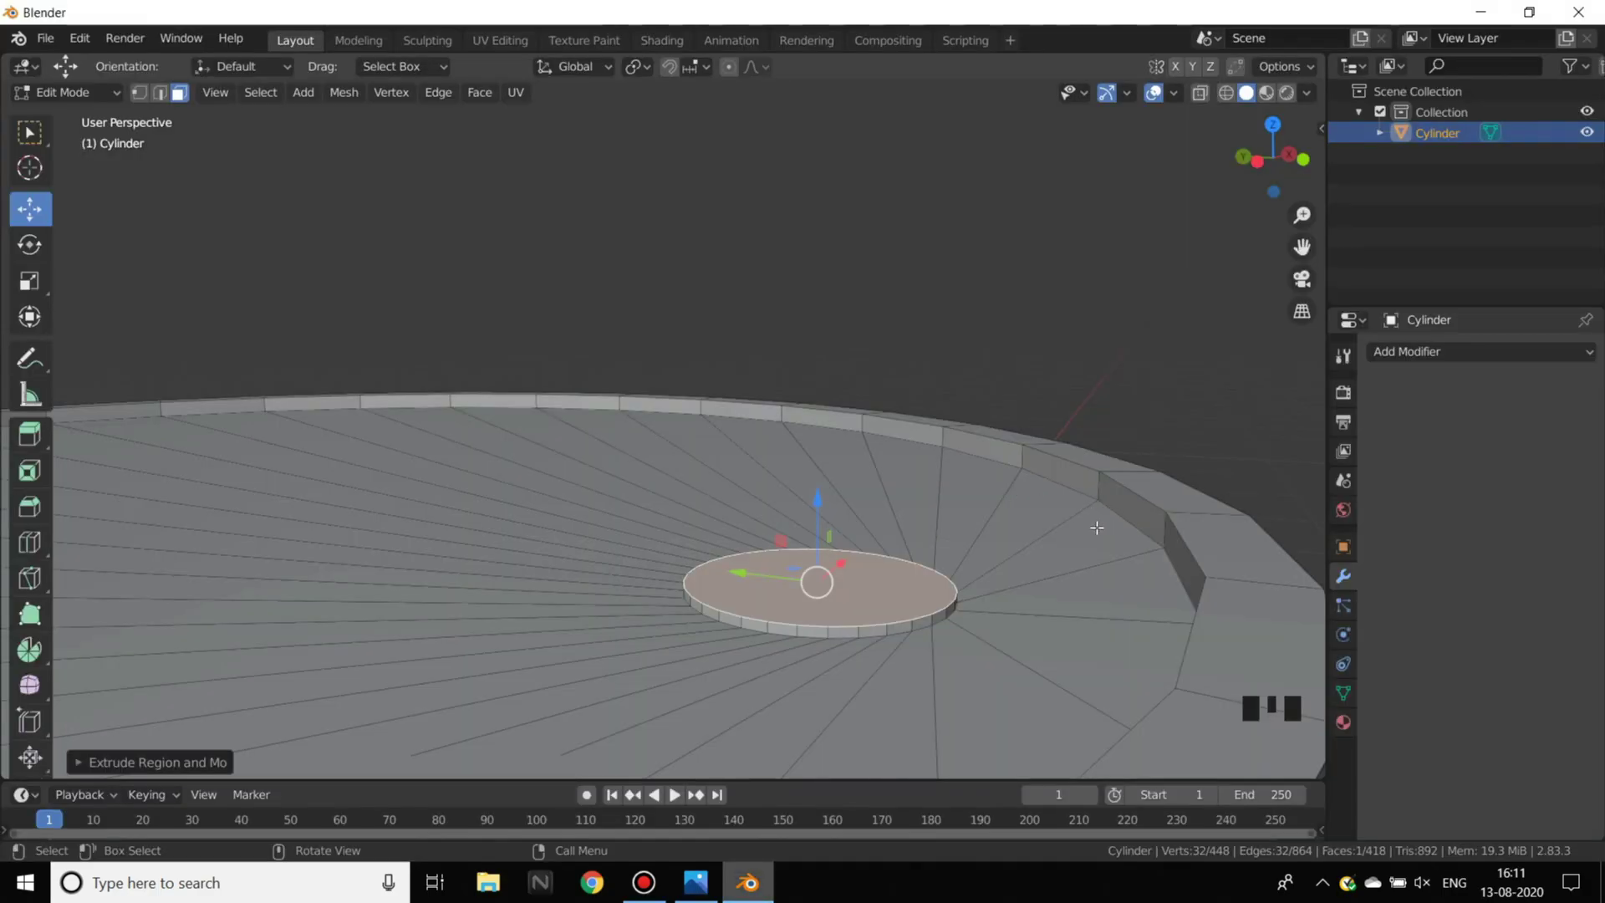
key("i")
left_click(1071, 533)
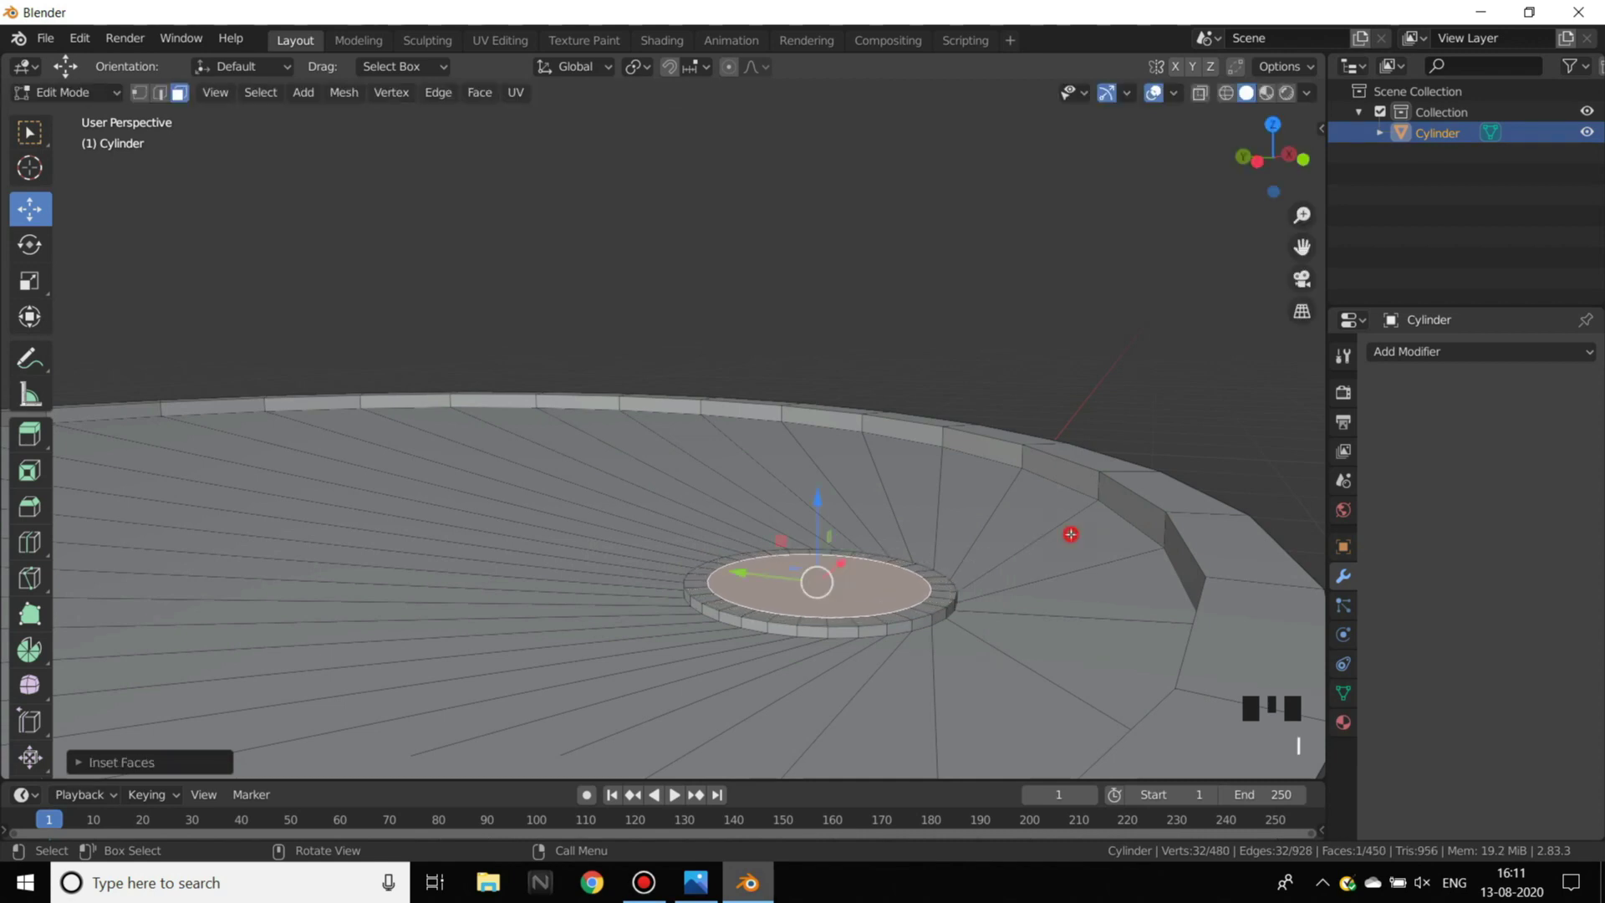
key("alt+Tab")
key("alt+Tab")
key("e")
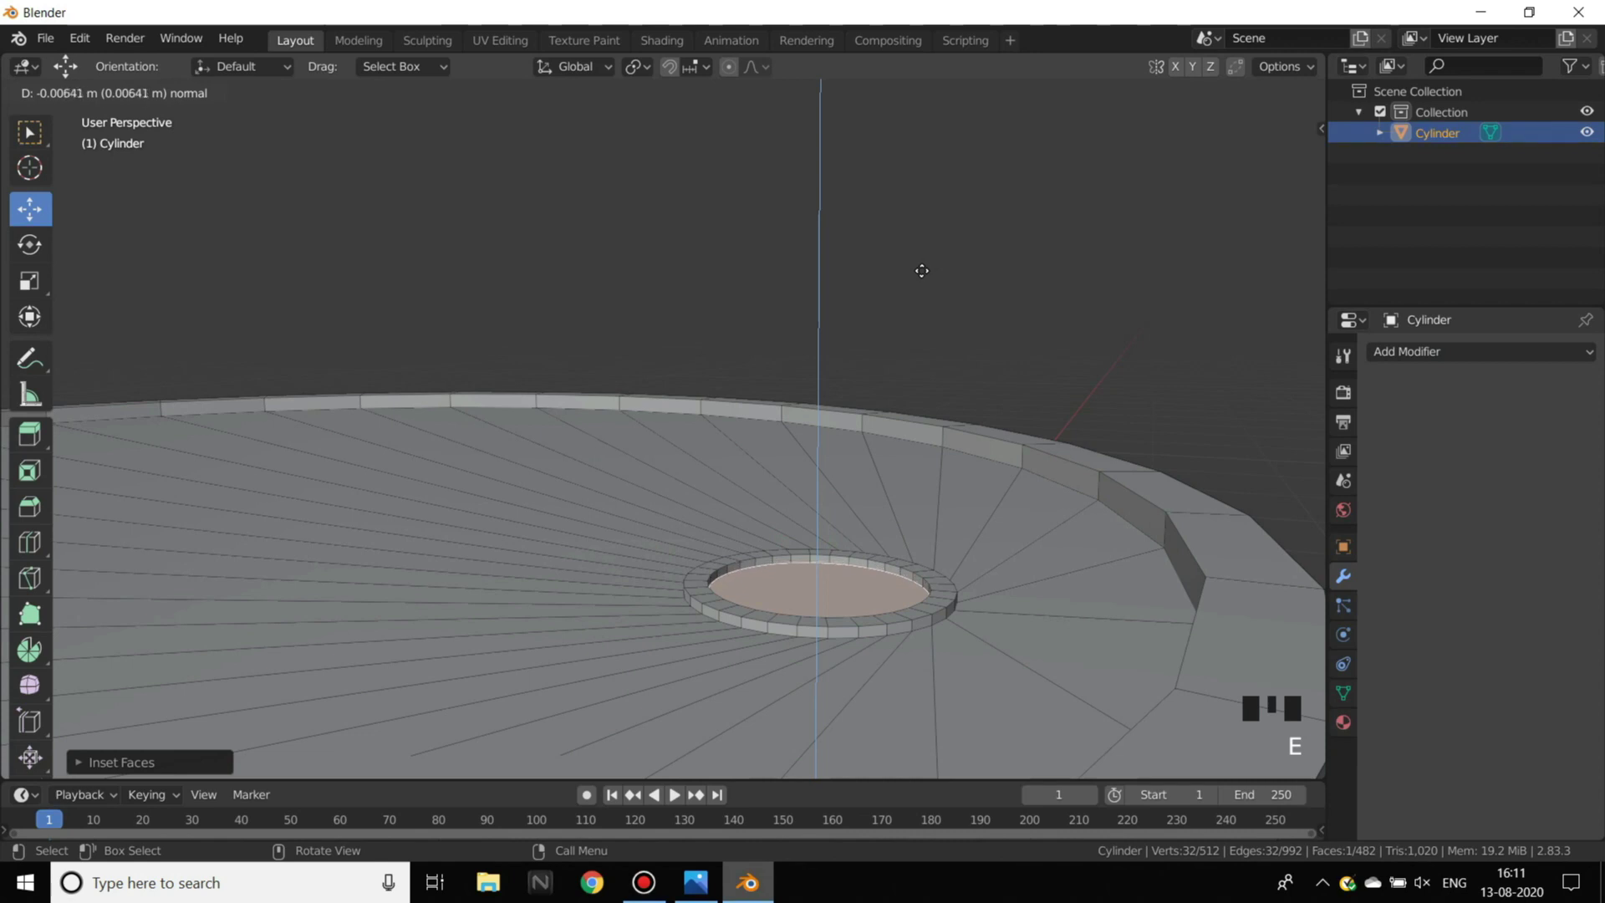
left_click(920, 270)
- In Object Mode, deselect the barrel and compare its overall shape and lid with the full Castrol drum photo
key("Tab")
scroll(985, 334, "down", 3)
left_click(986, 334)
middle_click_drag(987, 334, 670, 490)
scroll(897, 525, "up", 4)
scroll(831, 461, "down", 3)
middle_click_drag(831, 462, 827, 470, "shift")
key("alt+Tab")
key("alt+Tab")
key("alt+Tab")
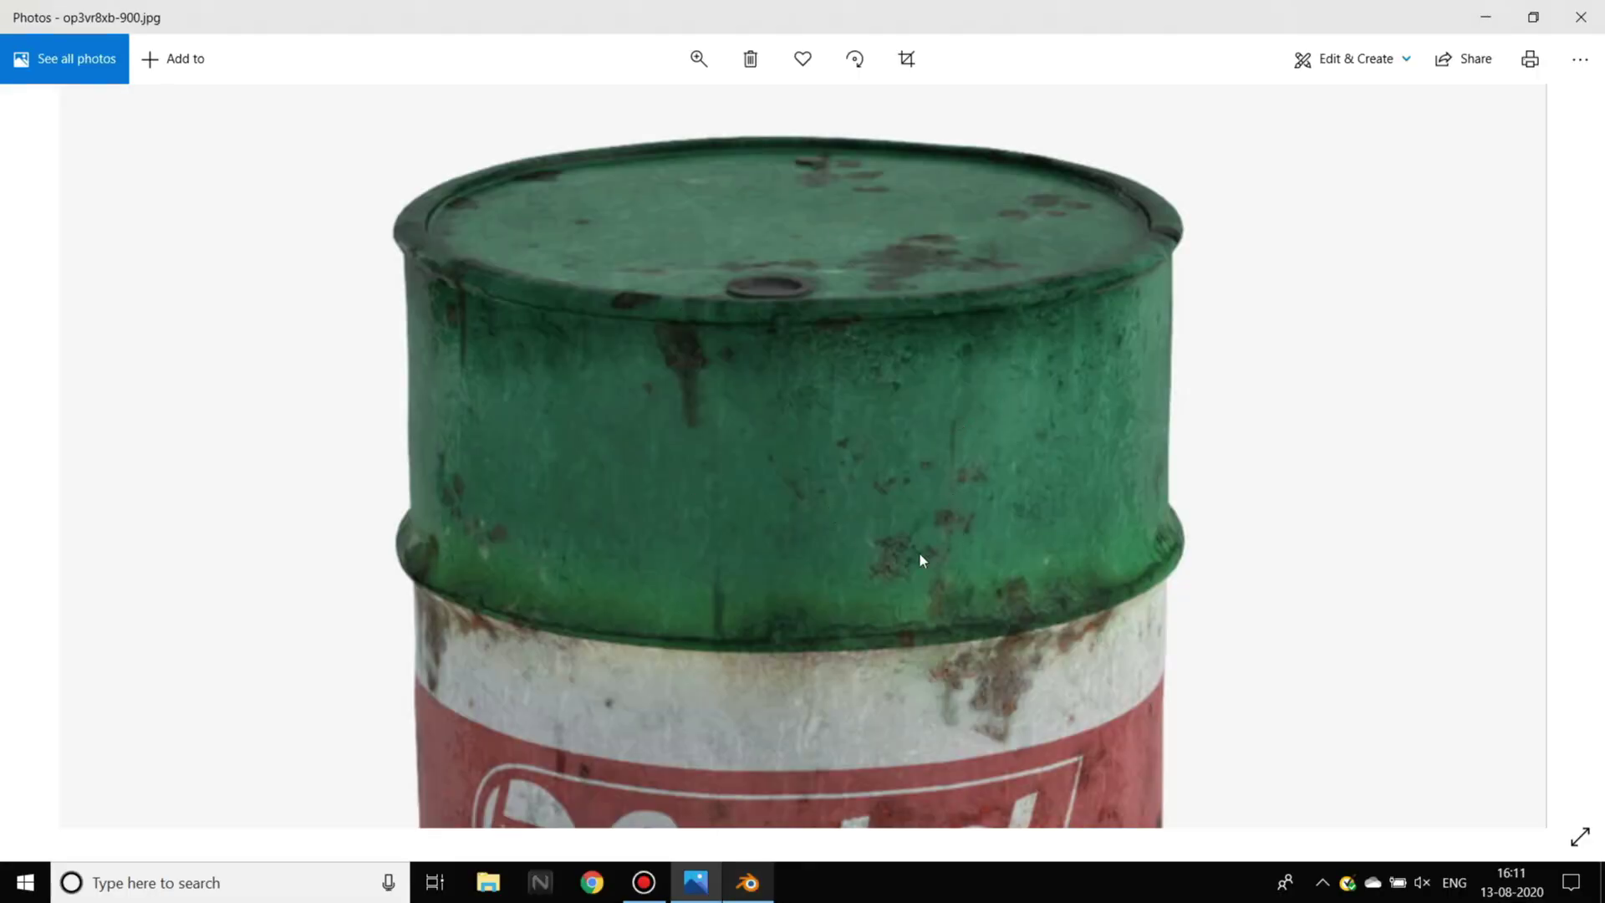
scroll(920, 554, "down", 4)
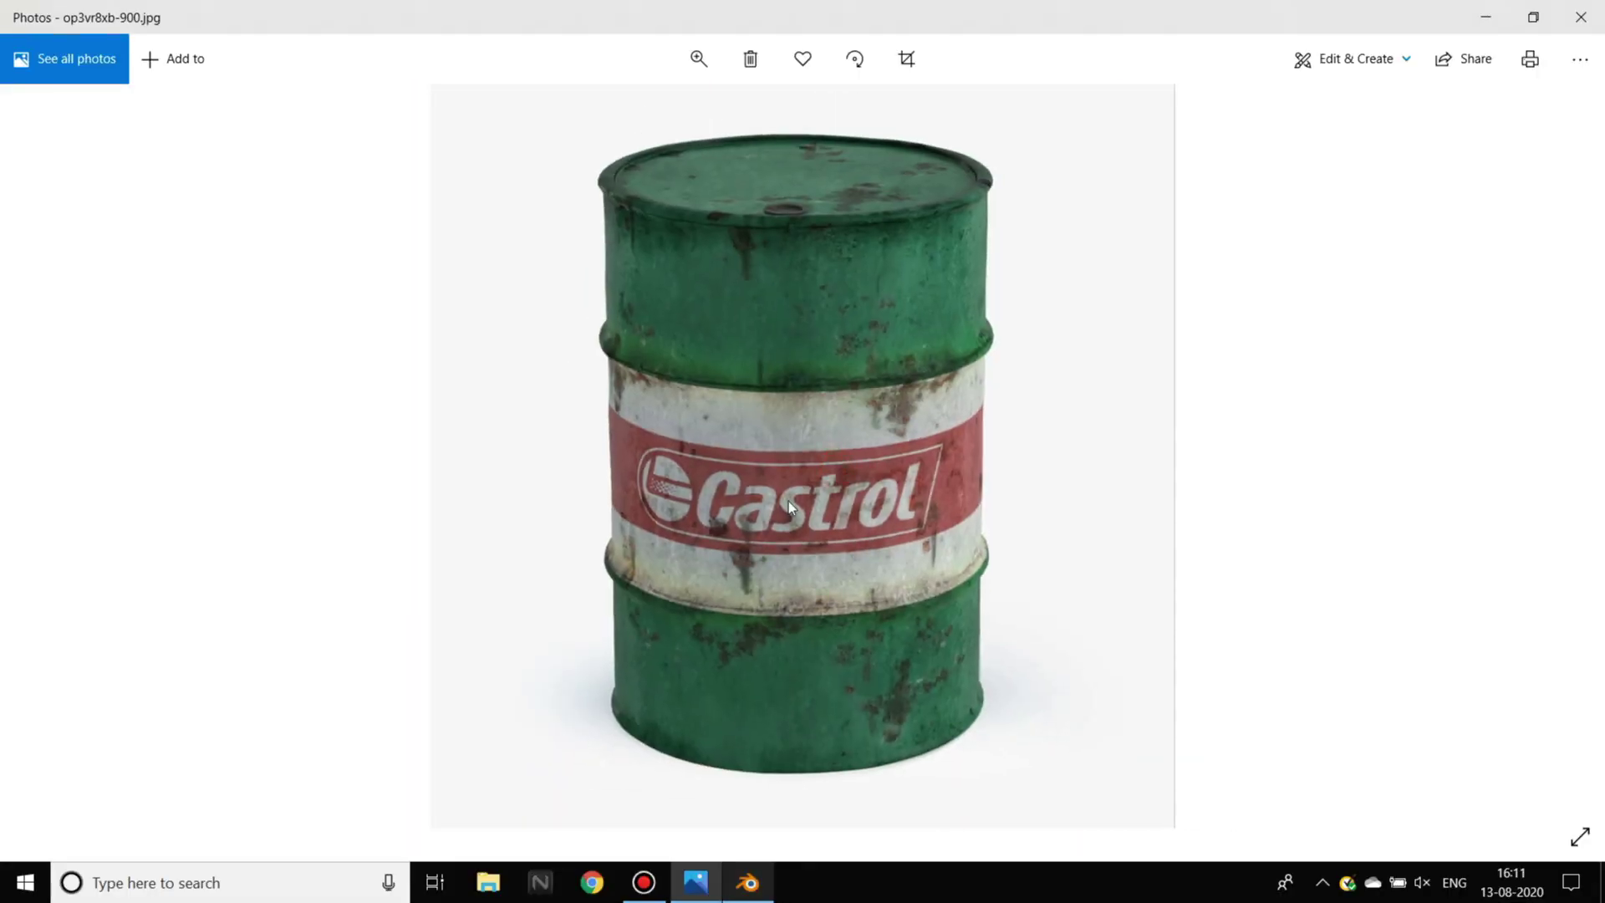
scroll(831, 418, "up", 2)
scroll(831, 419, "down", 3)
key("alt+Tab")
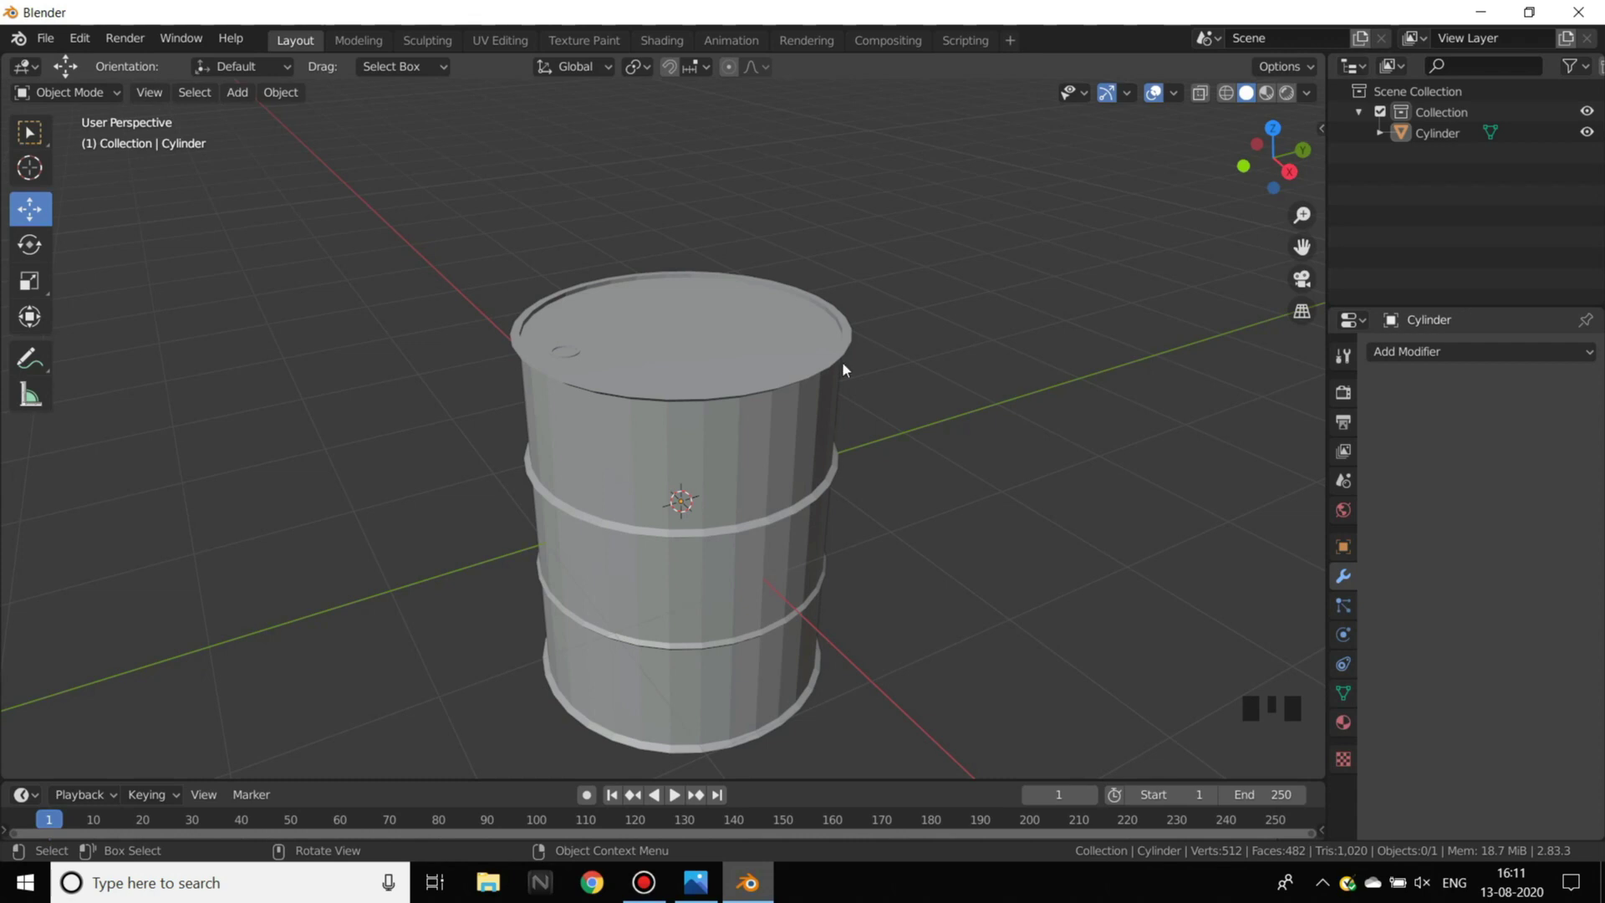
middle_click_drag(721, 314, 816, 622)
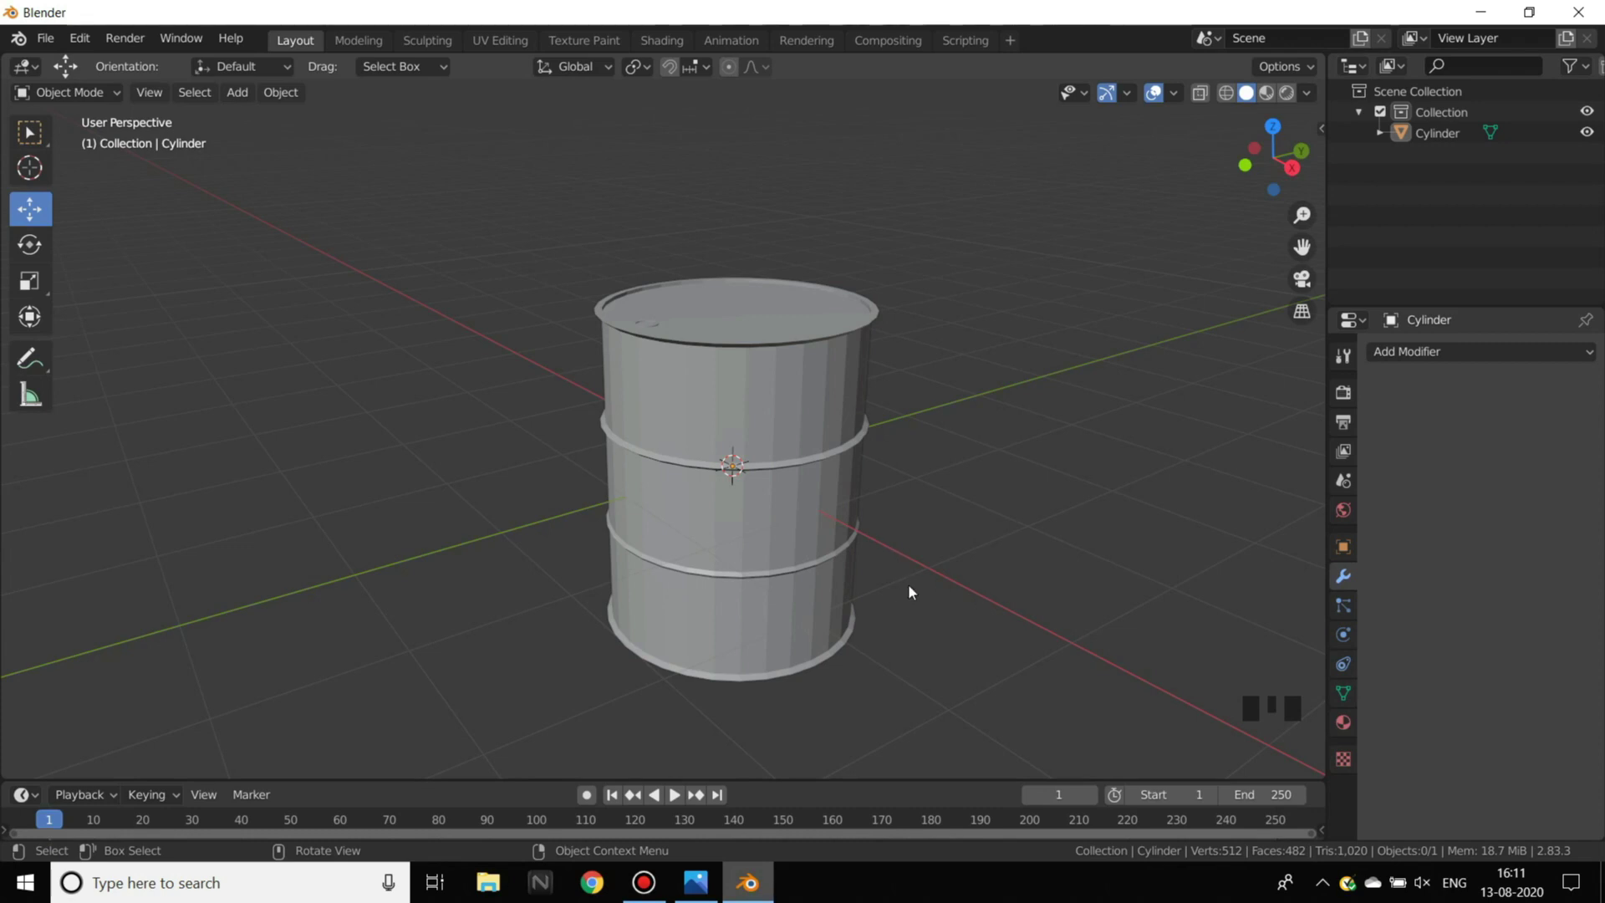
middle_click_drag(685, 326, 636, 309)
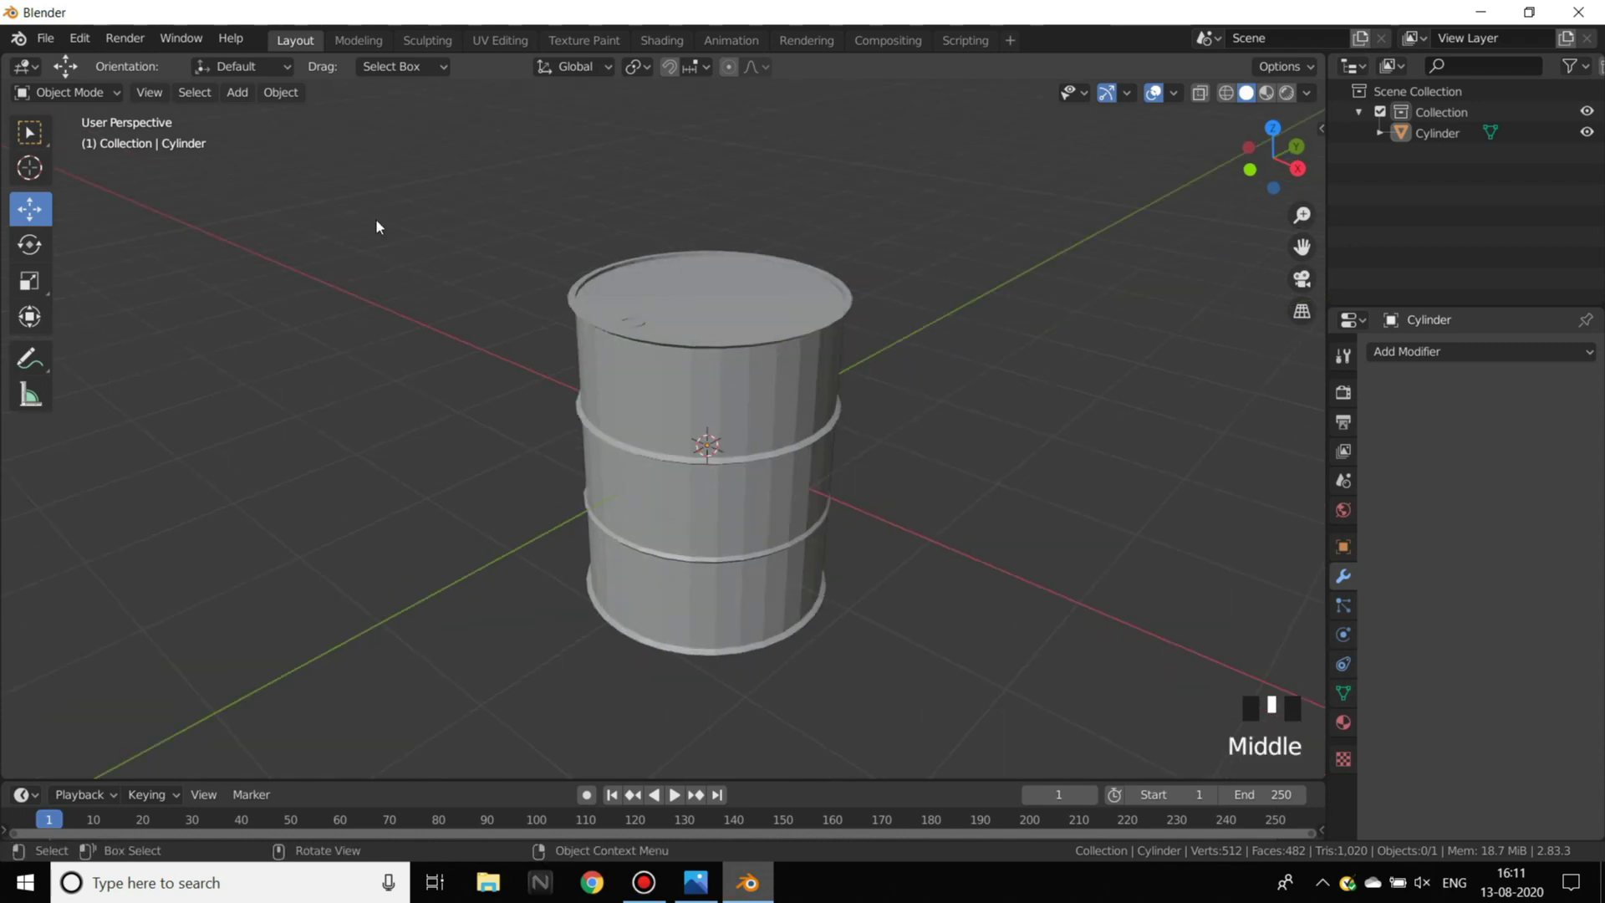
- Start saving the scene as a new file and create a folder named drum in D:\3d Modles\blender
left_click(42, 40)
left_click(75, 194)
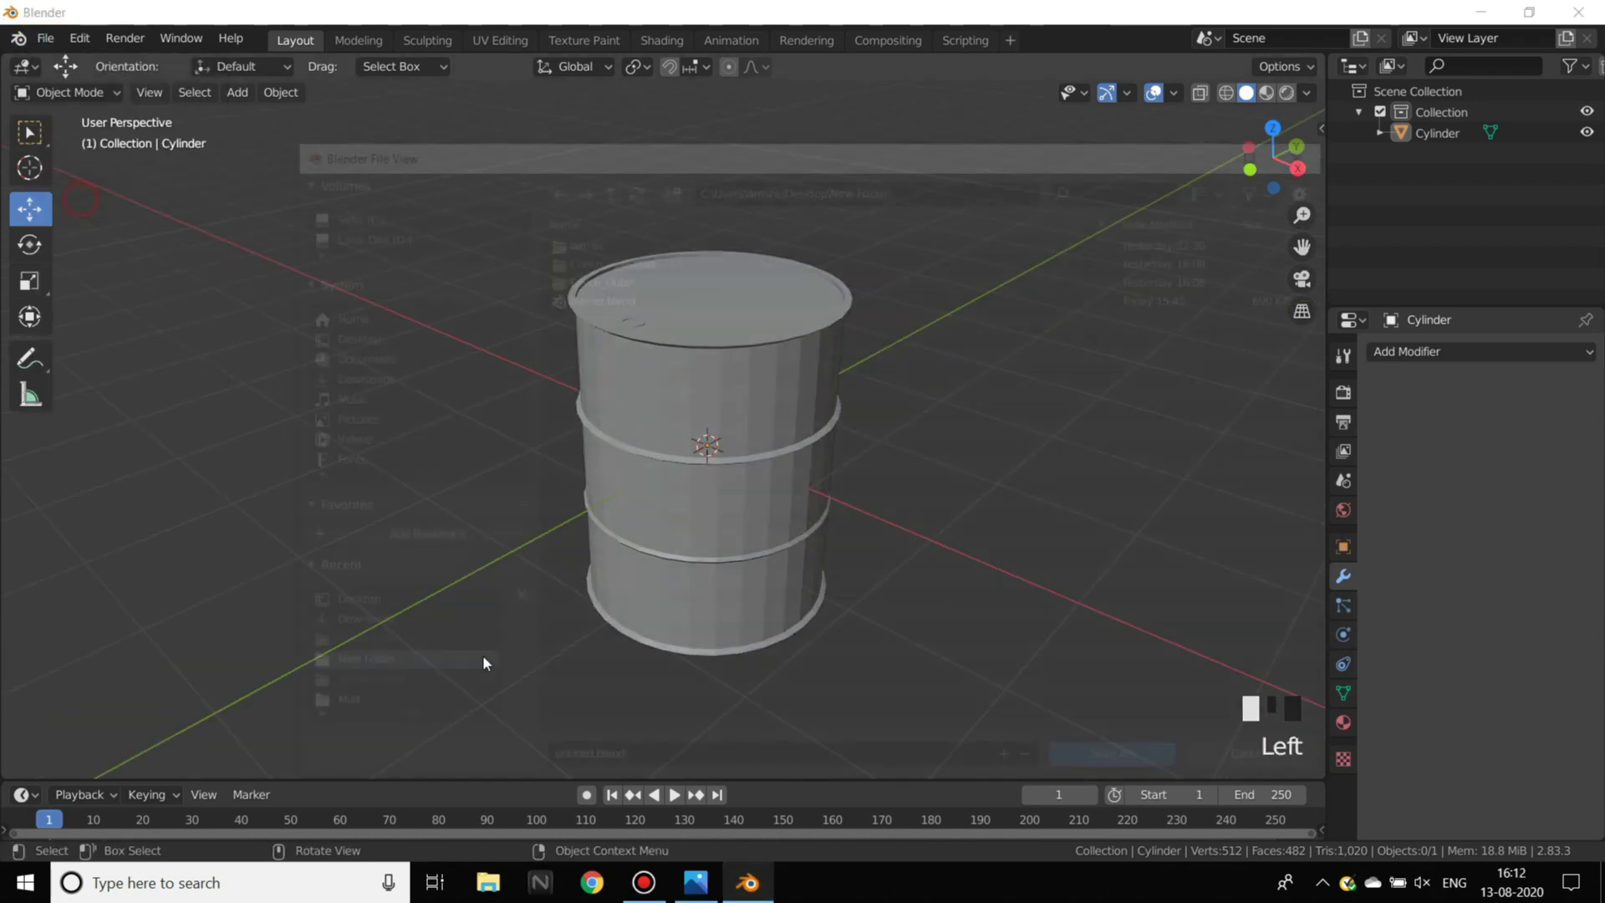
left_click(331, 211)
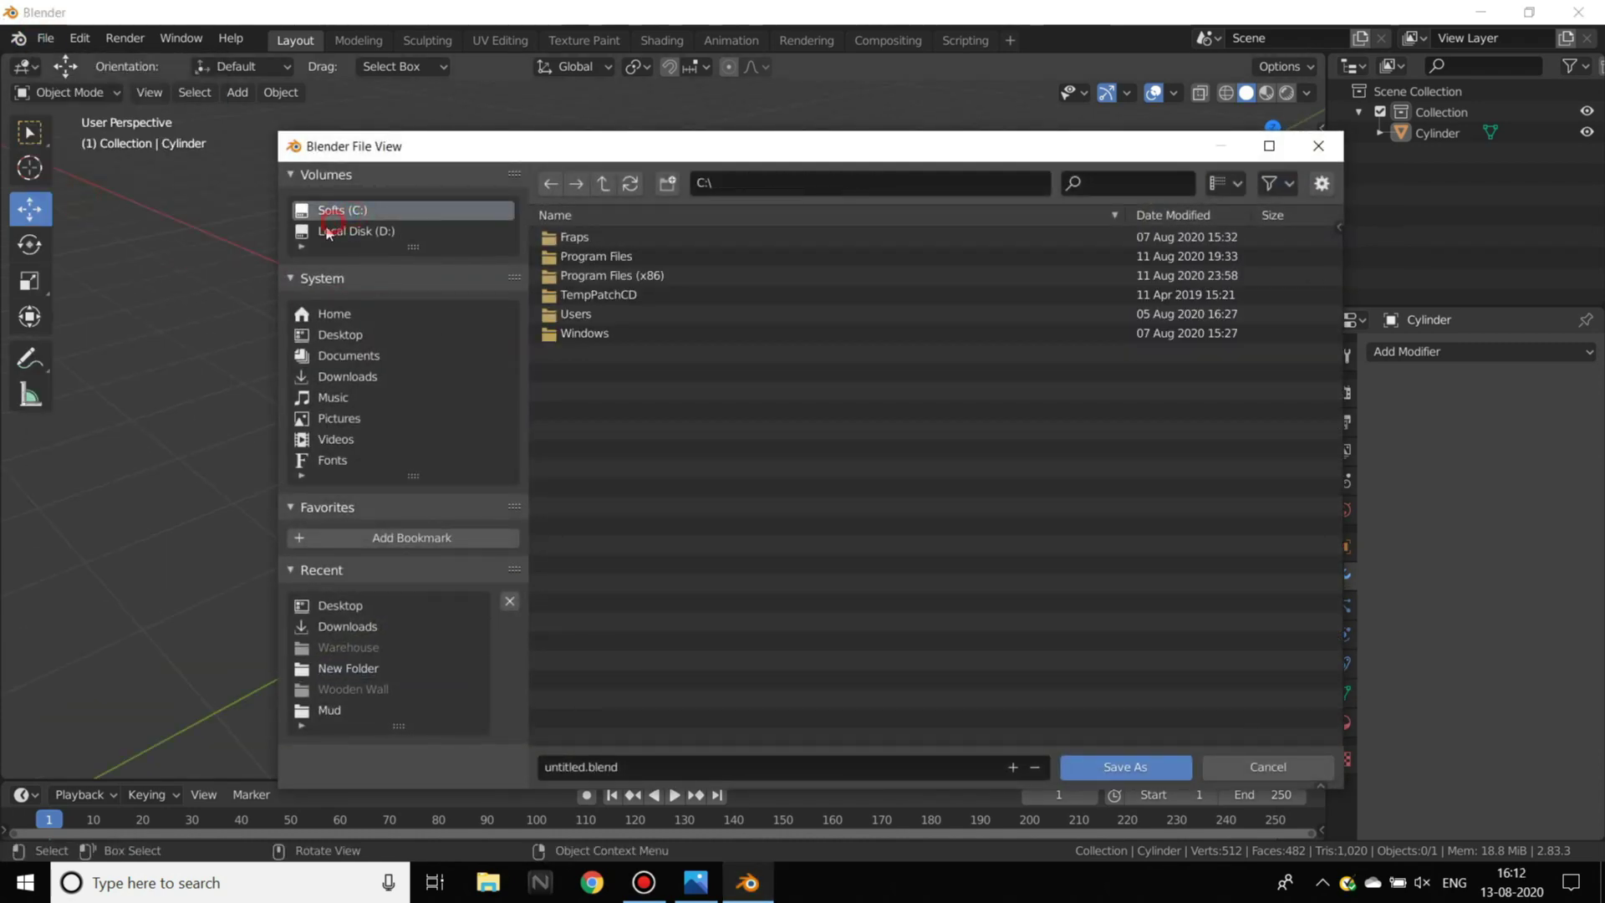
left_click(361, 230)
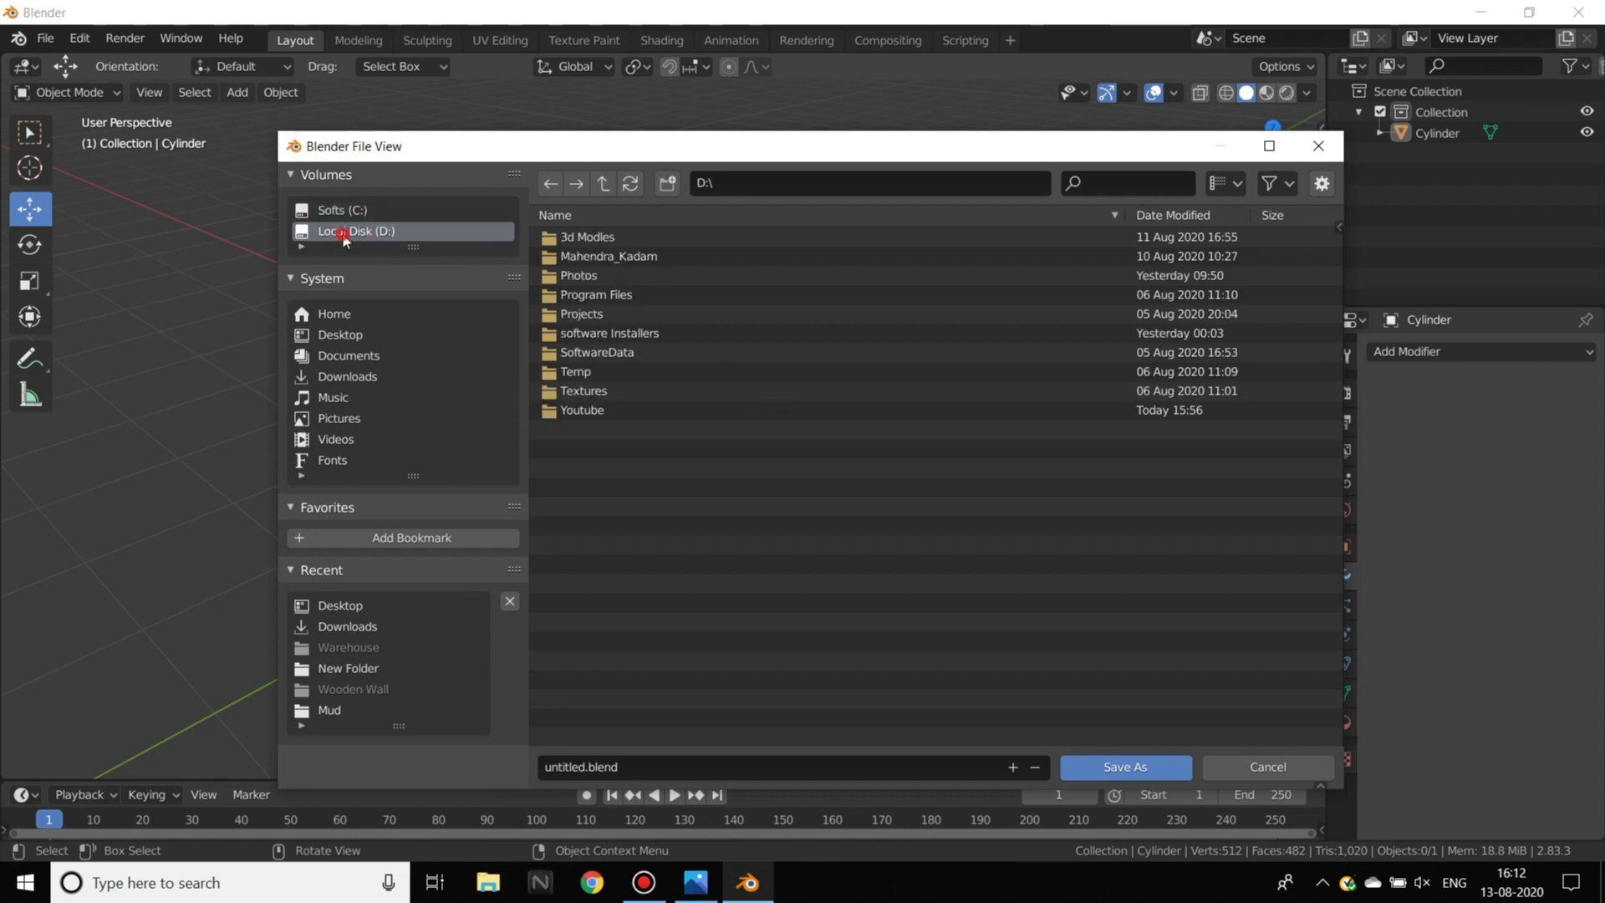
double_click(585, 238)
left_click(568, 239)
double_click(568, 241)
left_click(667, 183)
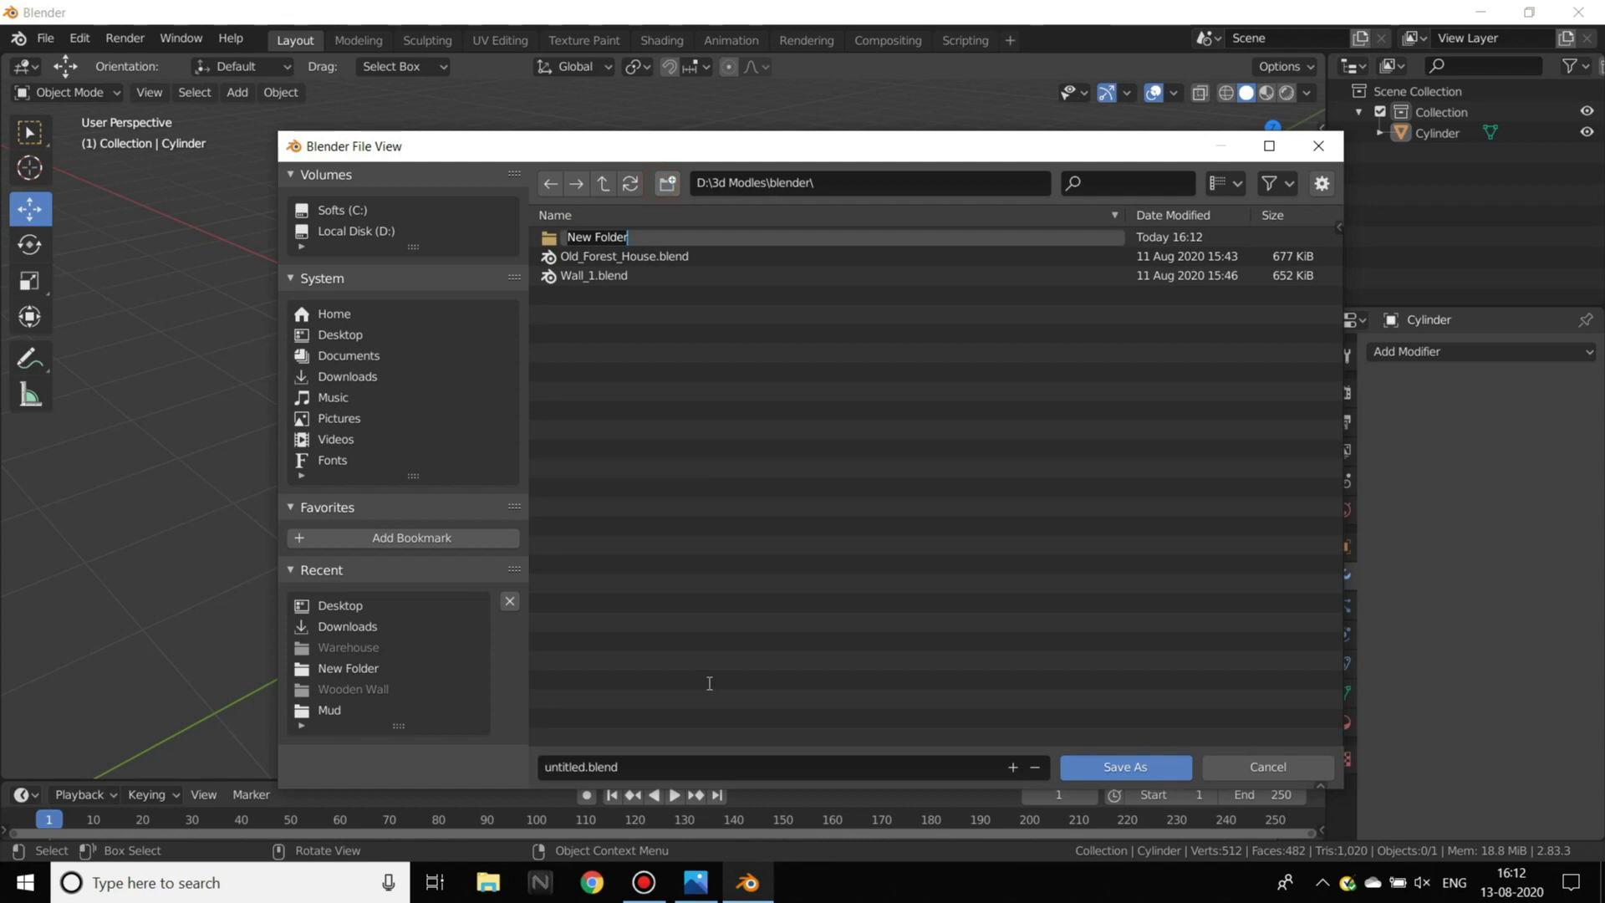
type("drum")
key("Return")
- Save the barrel scene as drum.blend inside the new drum folder
double_click(687, 235)
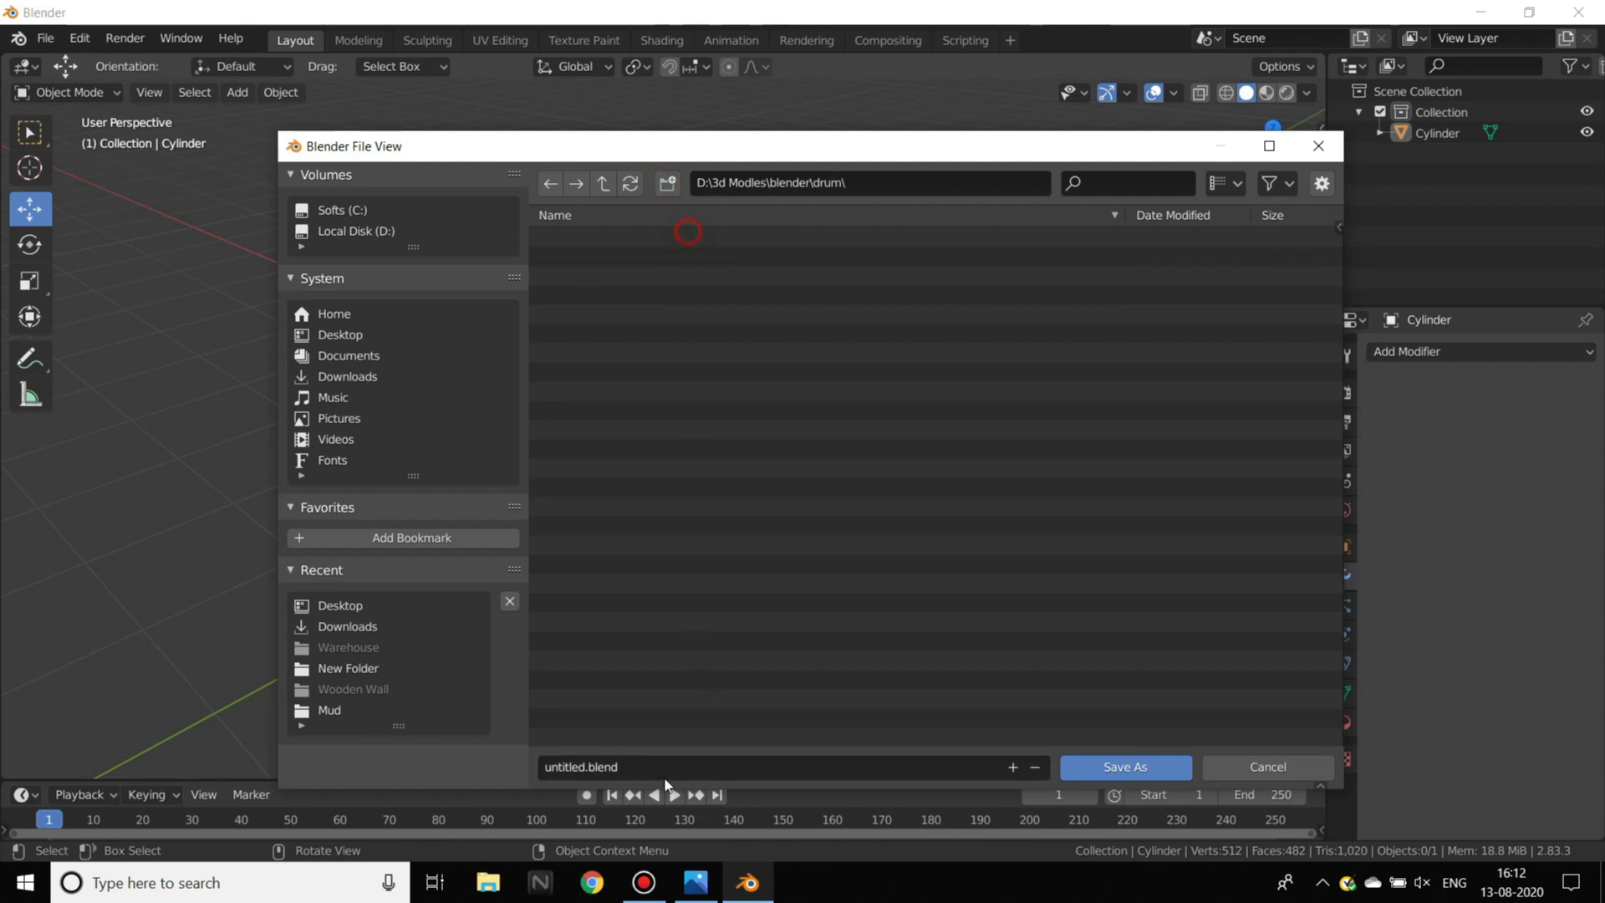
left_click(699, 769)
type("drum")
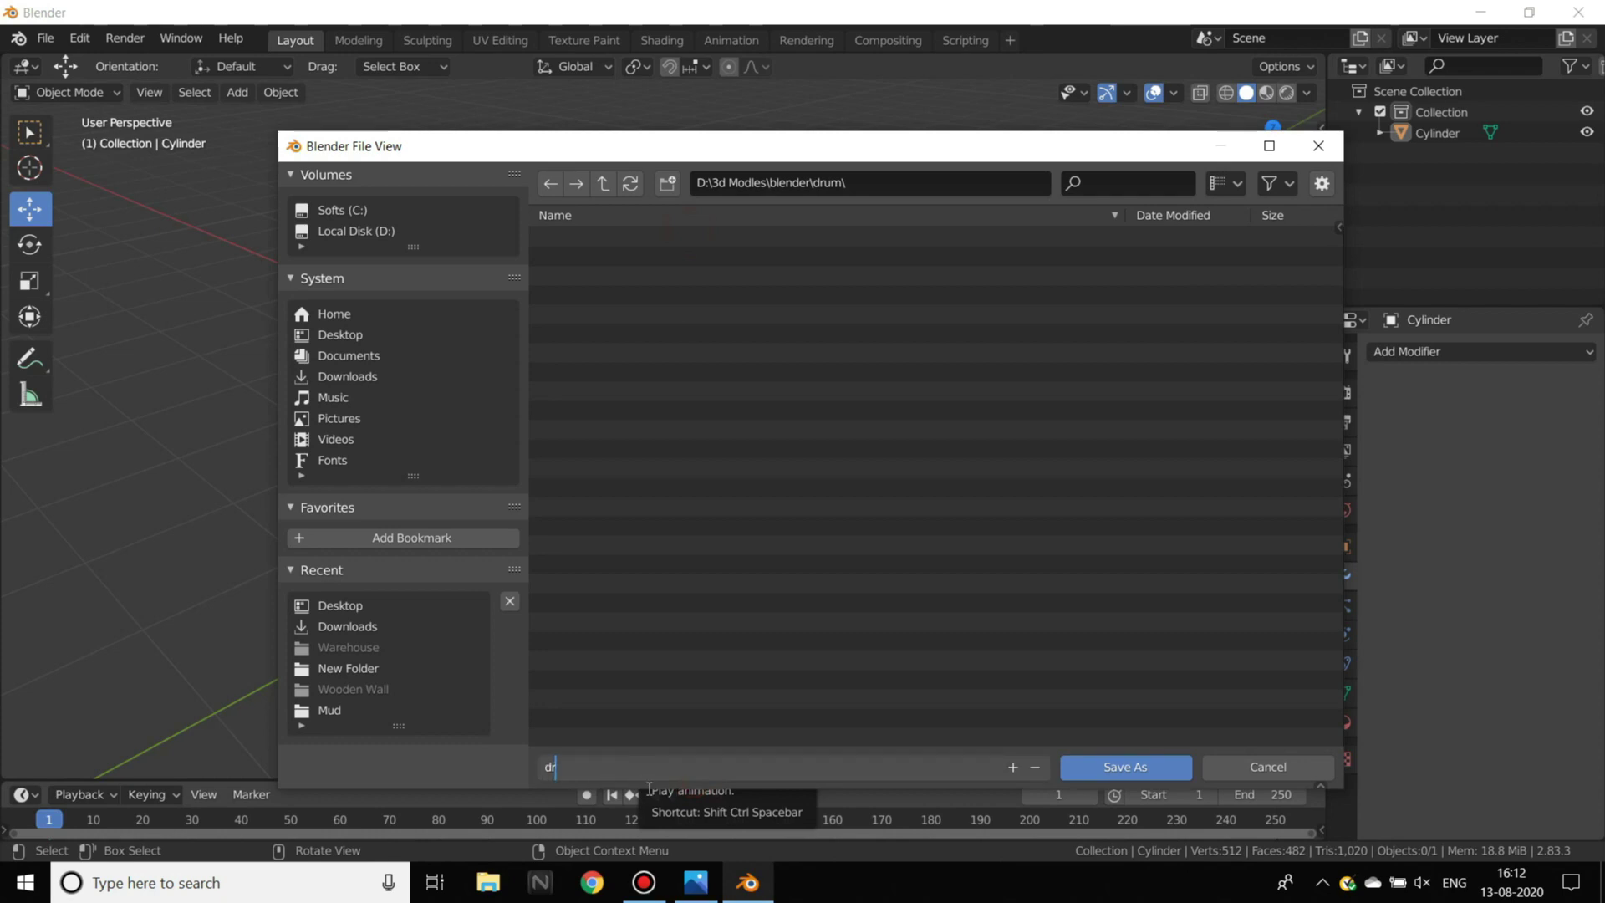
key("Return")
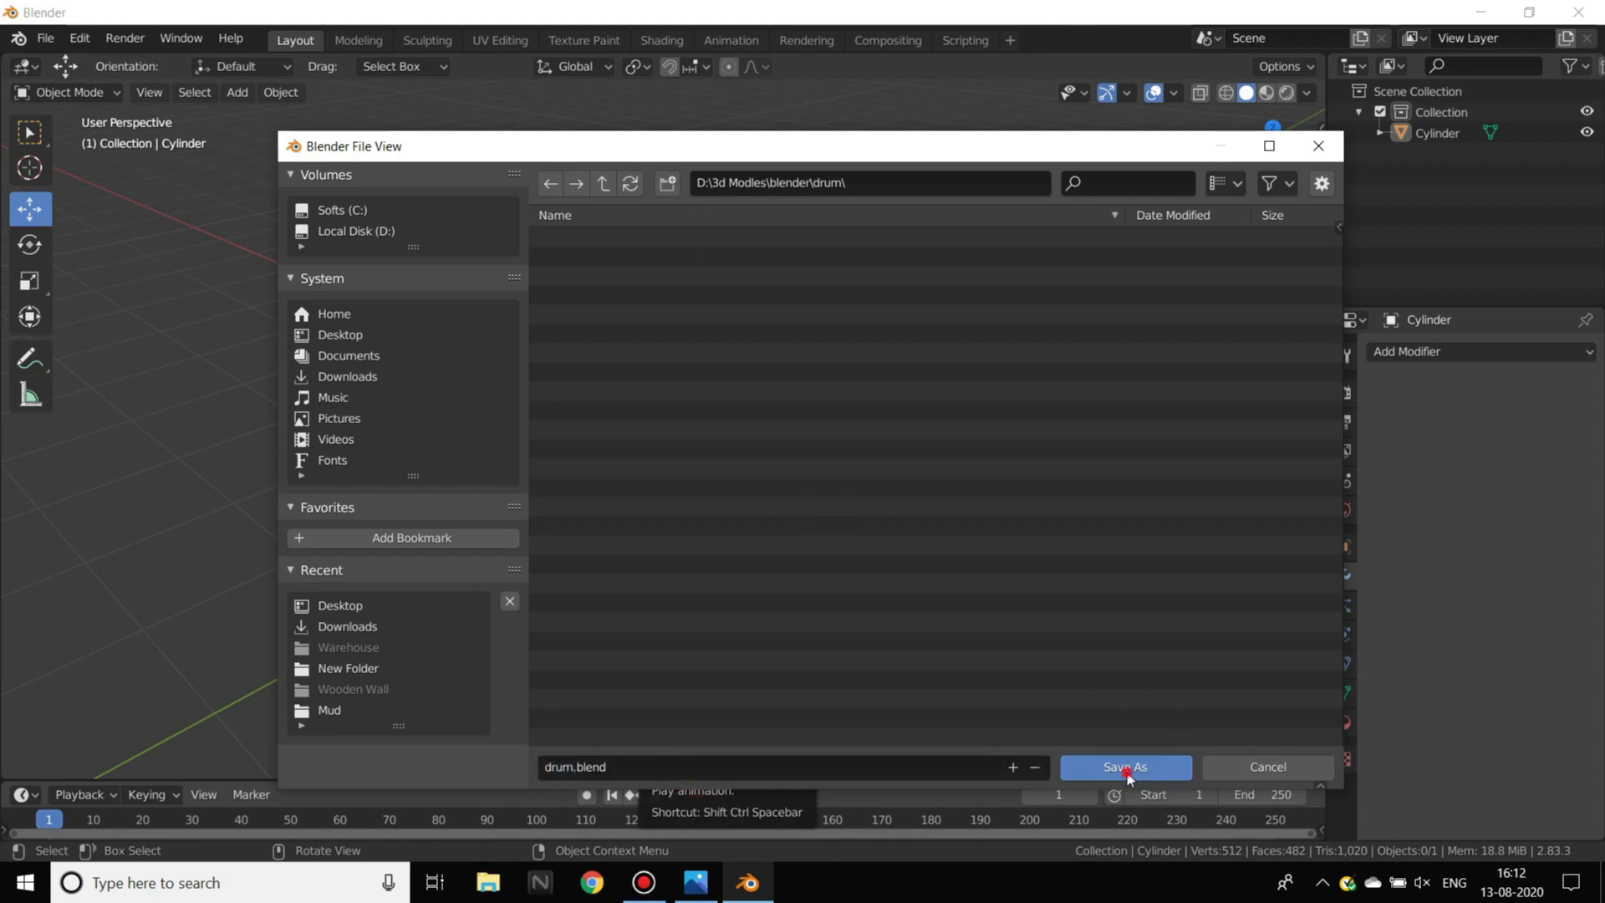
left_click(1126, 767)
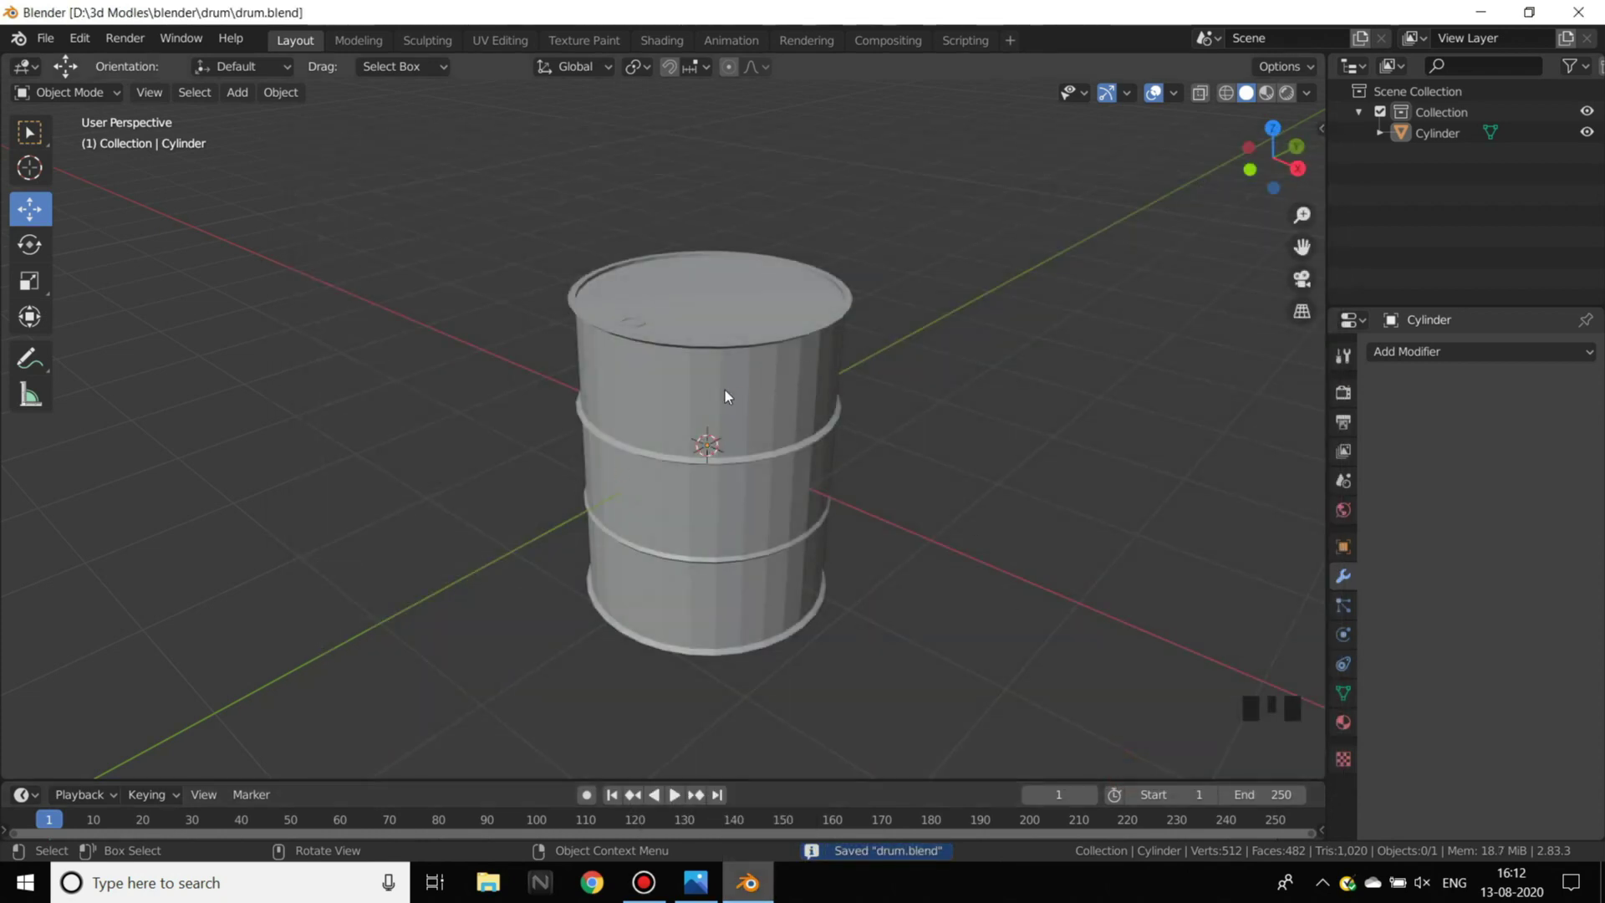
left_click(961, 459)
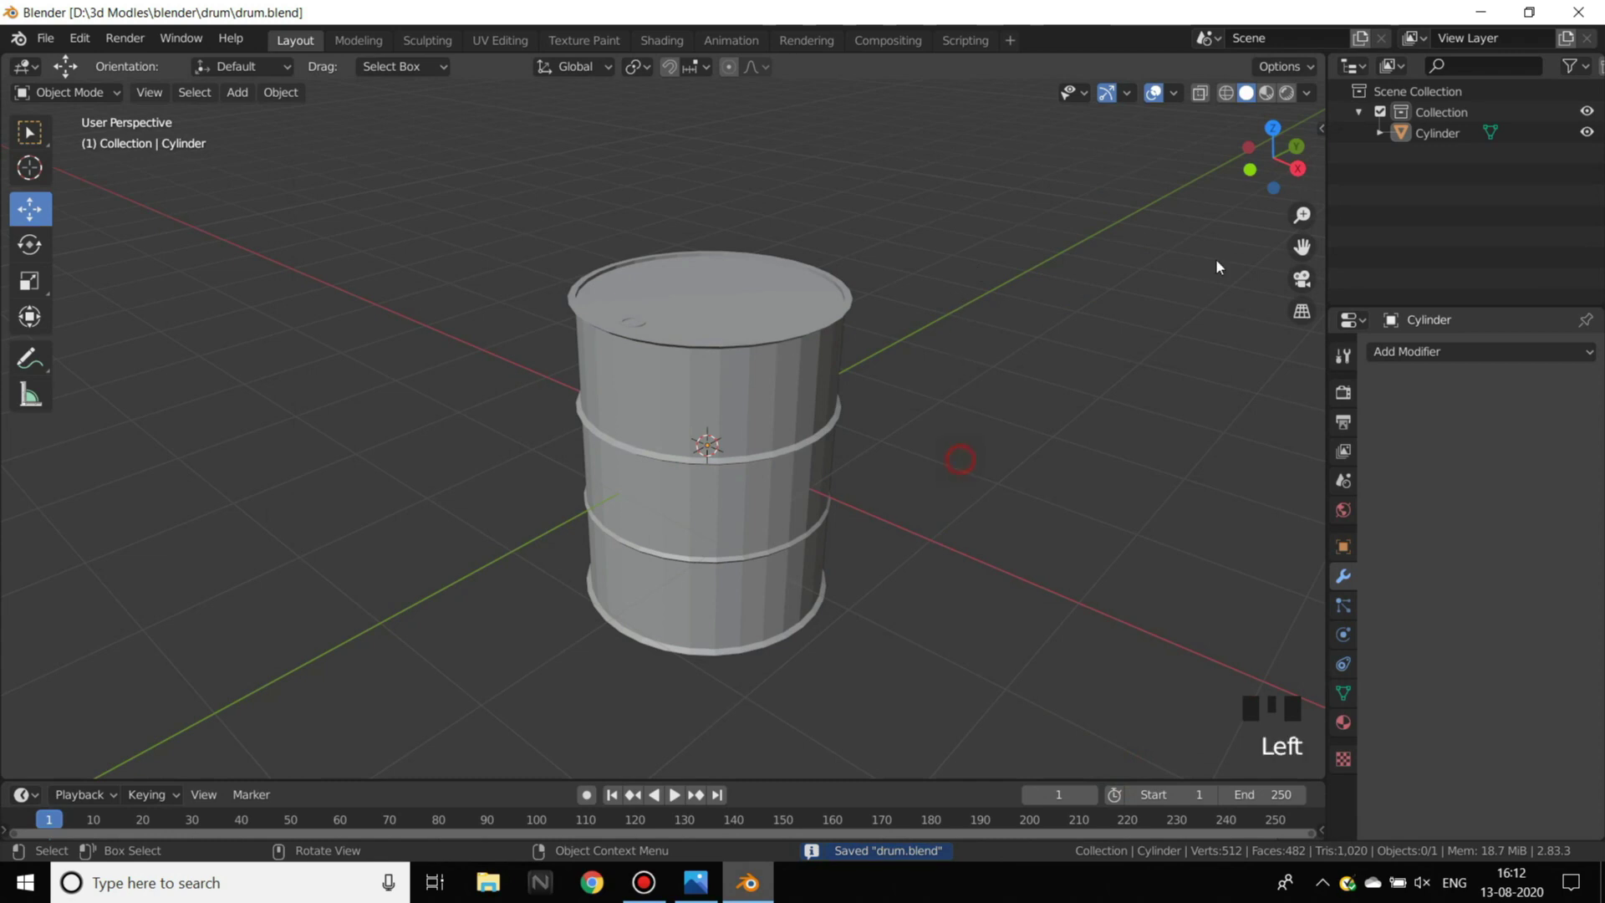